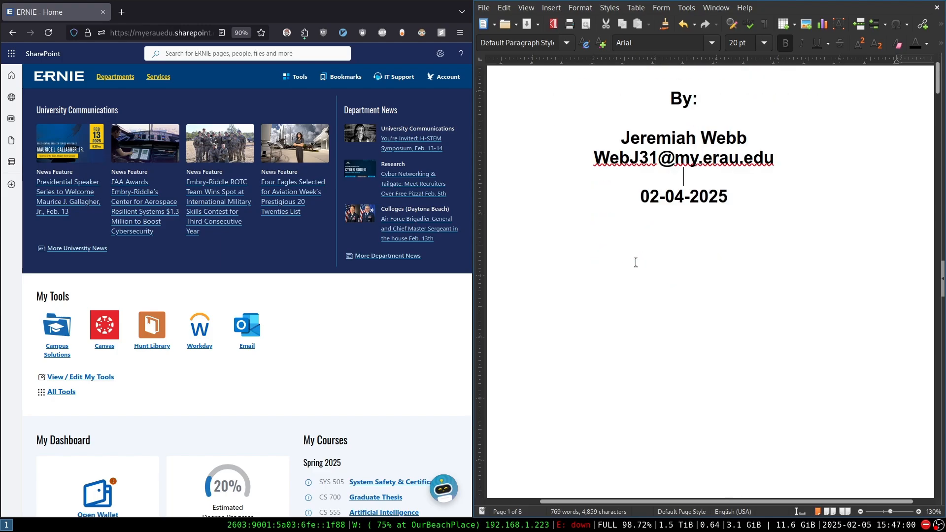
- Scroll from the title page past the page-2 Table of Contents to the Introduction heading on page 3
scroll(645, 258, down, 3)
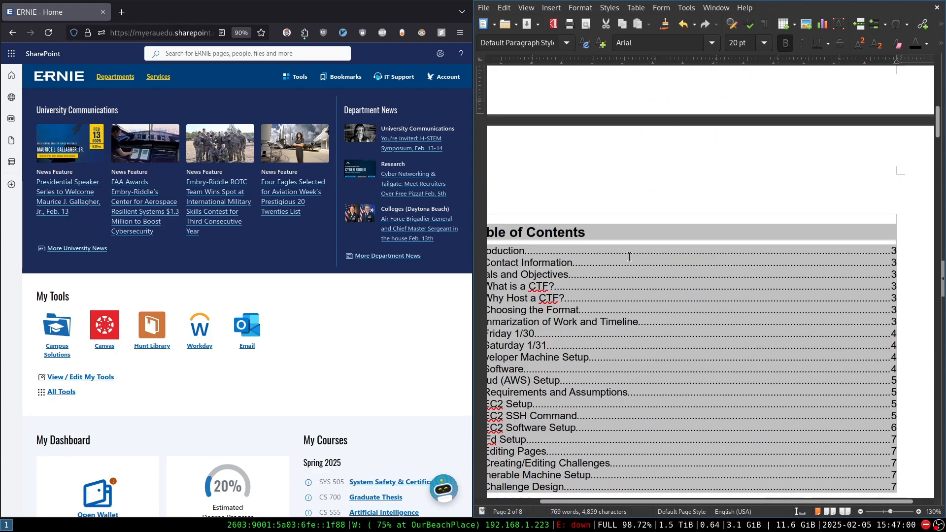
drag(629, 501, 608, 496)
scroll(602, 380, down, 1)
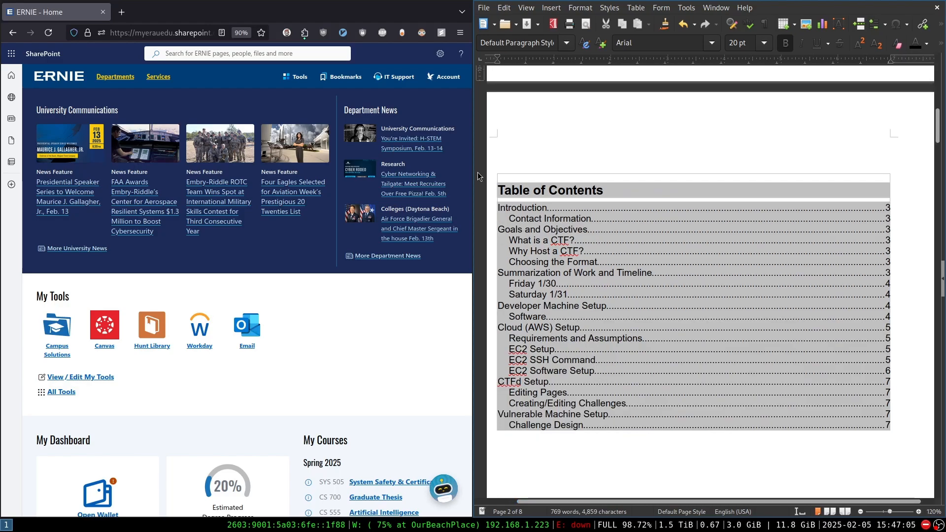
scroll(561, 206, down, 8)
scroll(560, 226, down, 13)
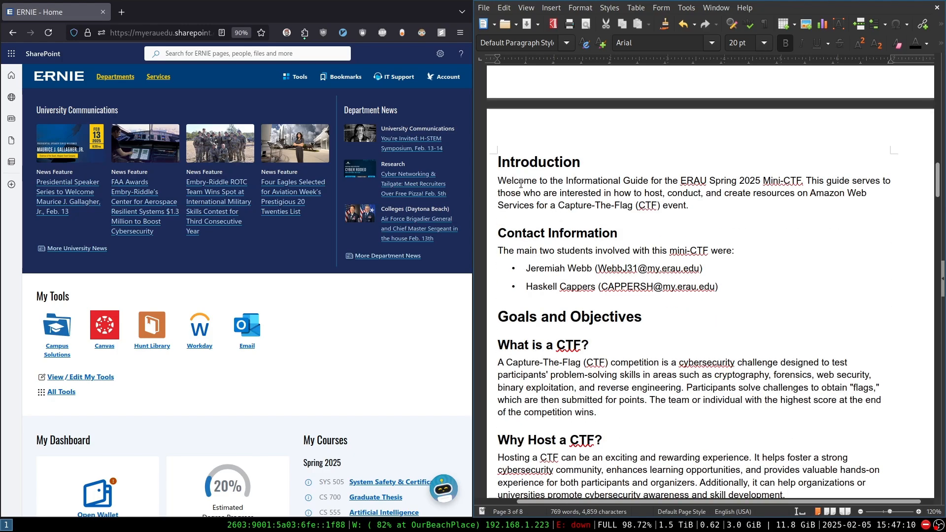
scroll(524, 183, down, 2)
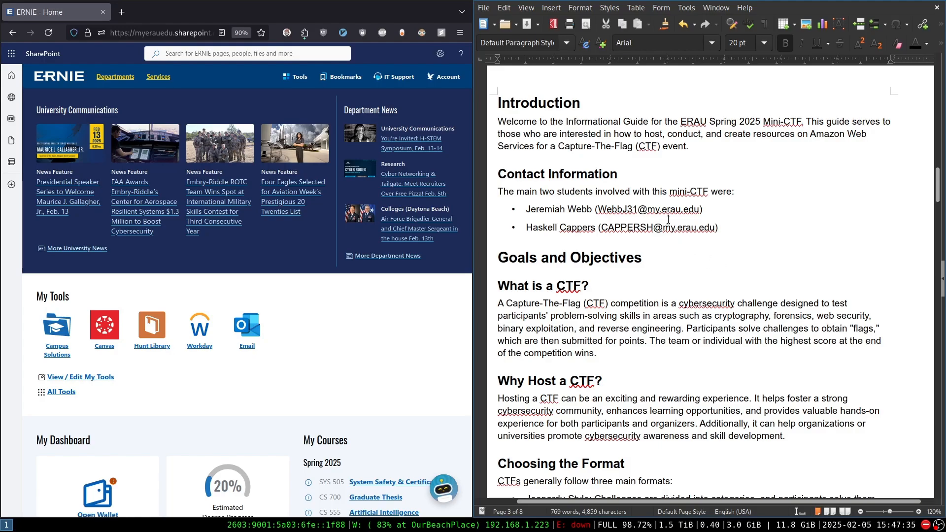
- Read down page 3 through Contact Information and Goals and Objectives to the end of Choosing the Format
scroll(635, 215, down, 1)
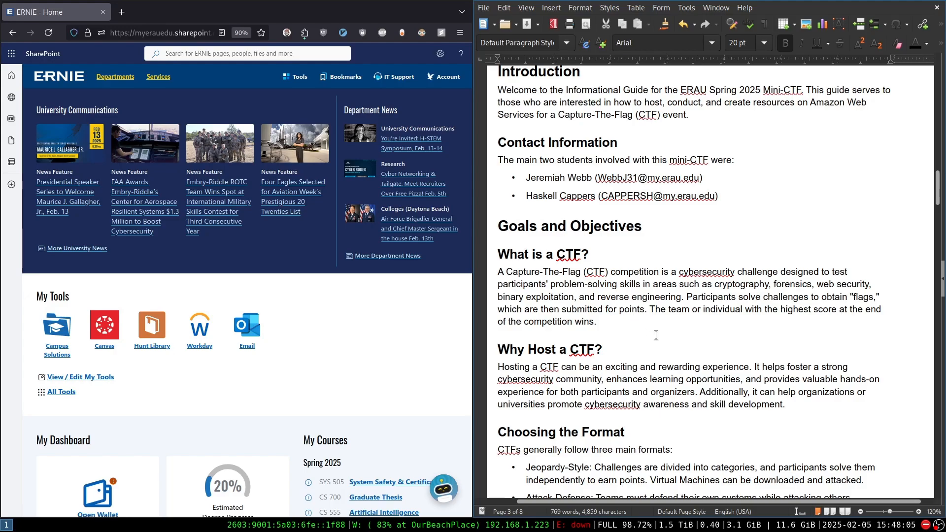
scroll(655, 335, down, 5)
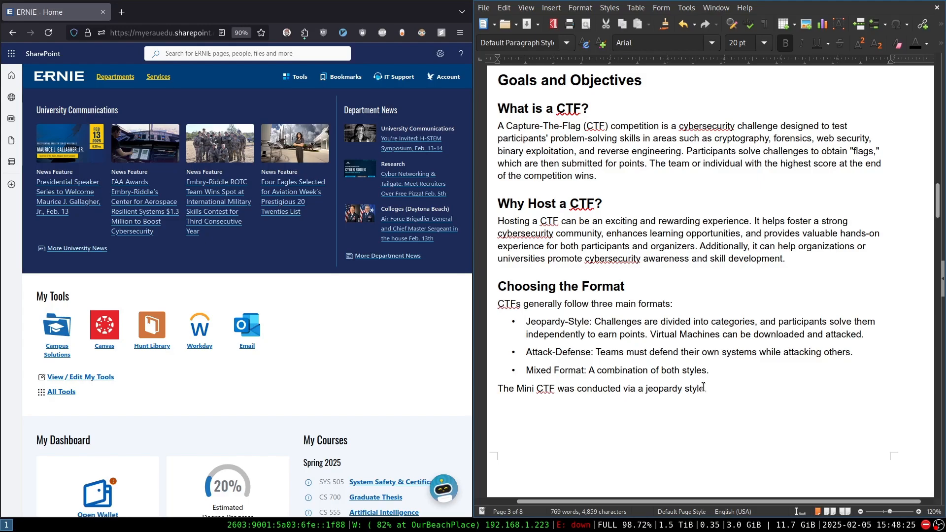
- Scroll past the work timeline and Developer Machine Setup to the Cloud (AWS) Setup heading on page 5
scroll(690, 377, down, 10)
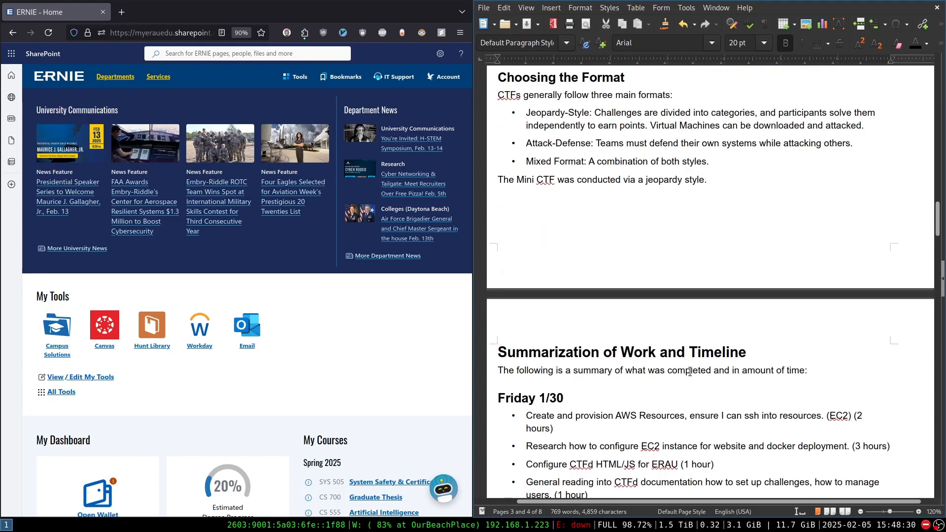
scroll(690, 372, down, 5)
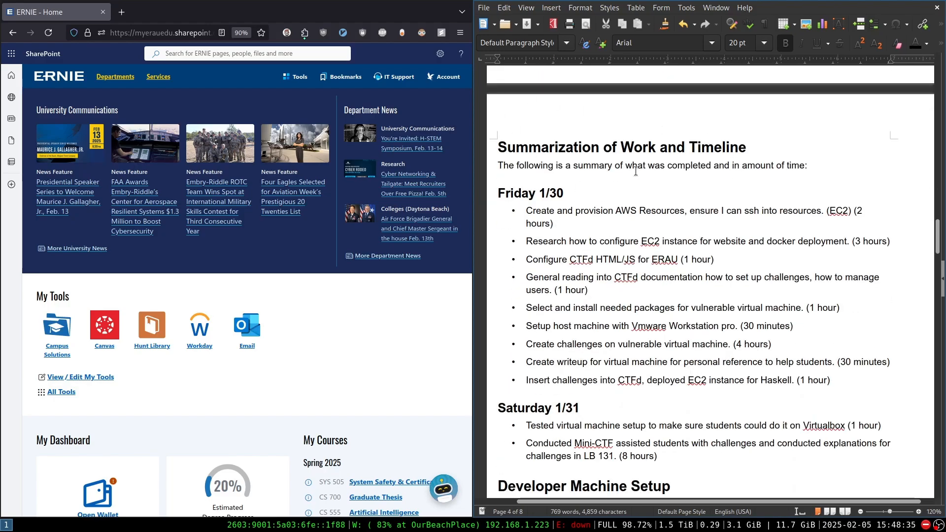
scroll(635, 173, down, 3)
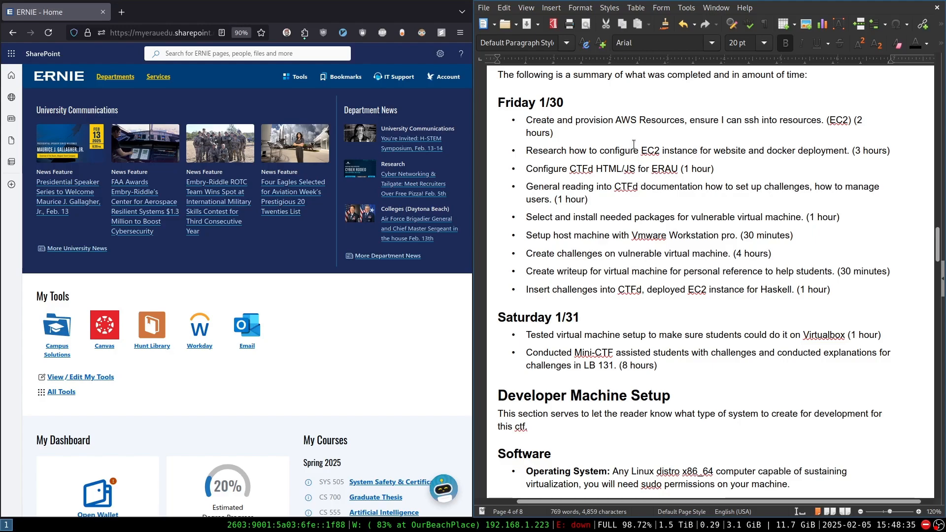
scroll(635, 148, down, 3)
scroll(640, 157, down, 3)
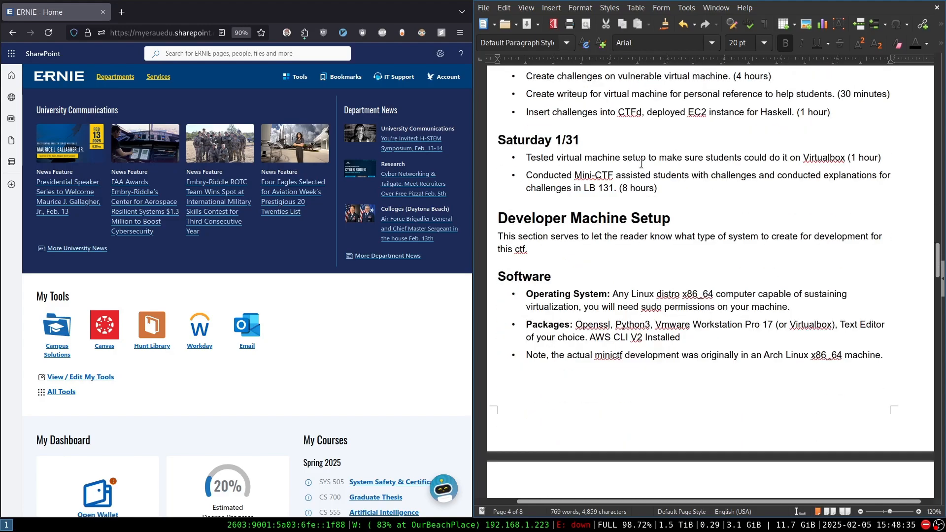
scroll(625, 220, down, 3)
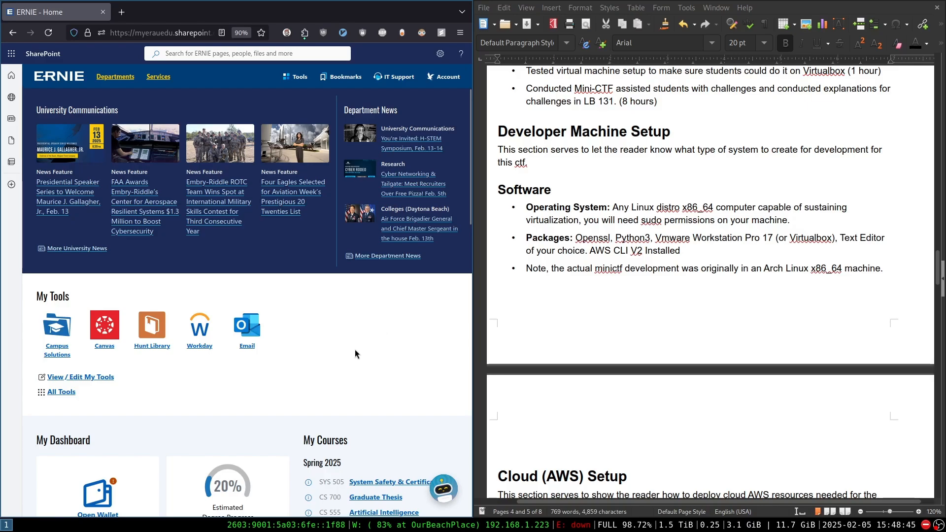
- Open a new Alacritty terminal and close the browser window
key(super+Return)
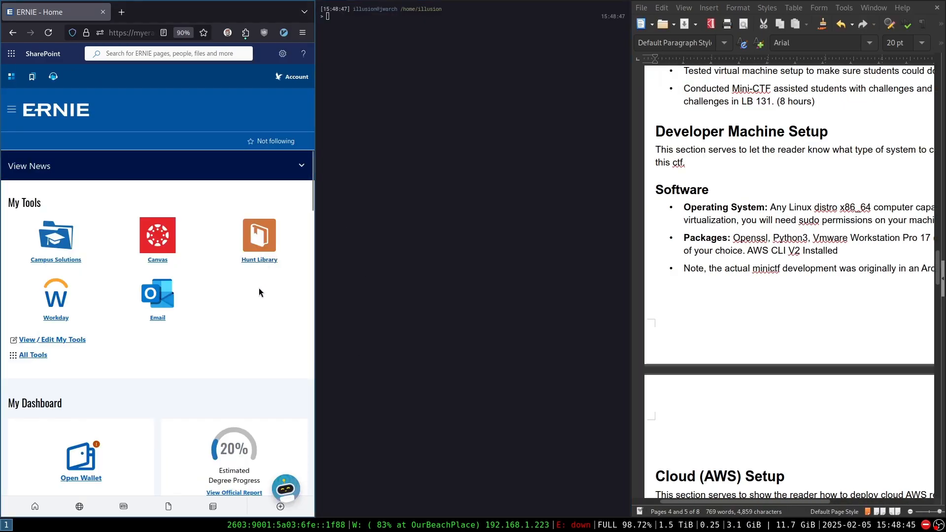
key(super+shift+Right)
key(super+shift+Right)
key(super+shift+q)
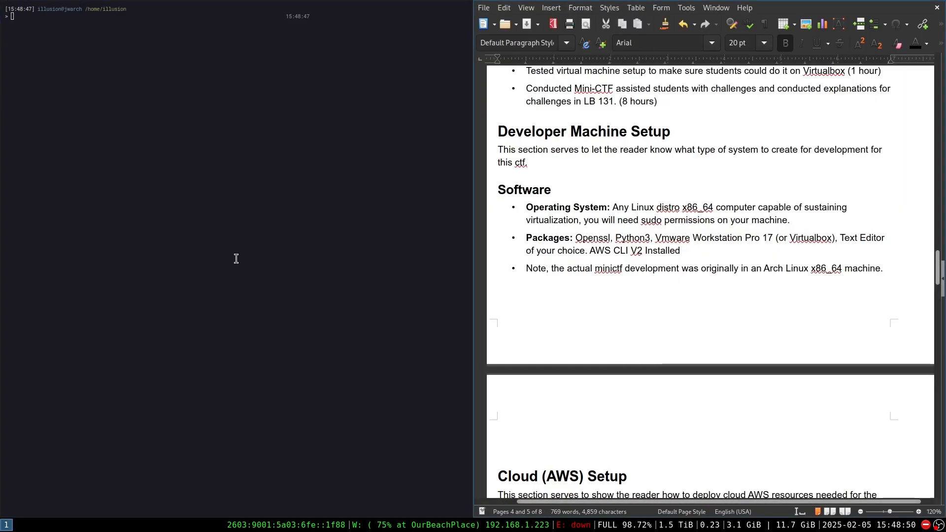
- Undo the stray 'clear' text typed into the guide and scroll the guide to the Choosing the Format section
text(clear)
key(ctrl+z)
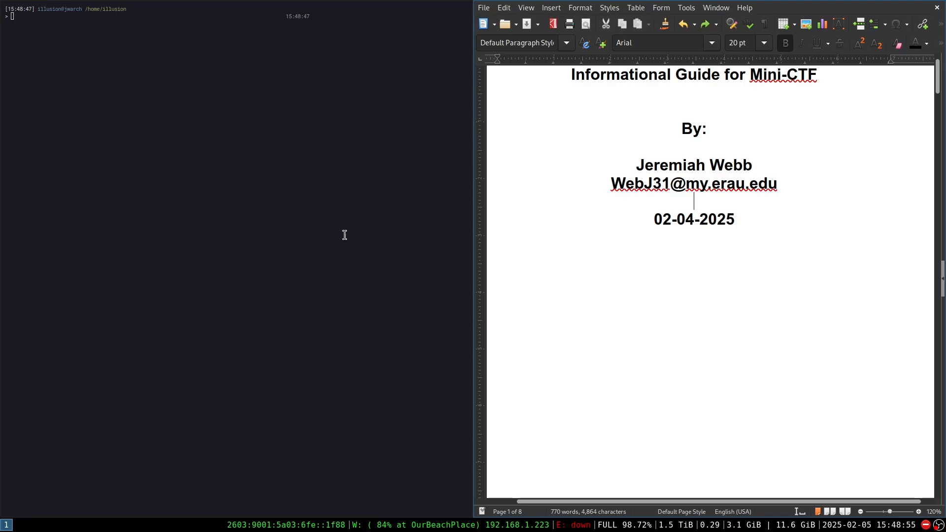
scroll(719, 230, down, 20)
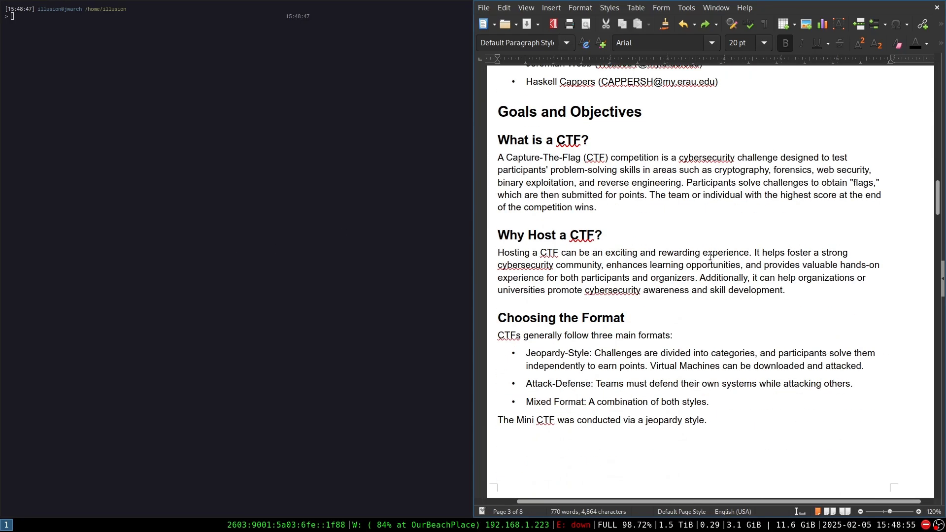
scroll(709, 256, down, 20)
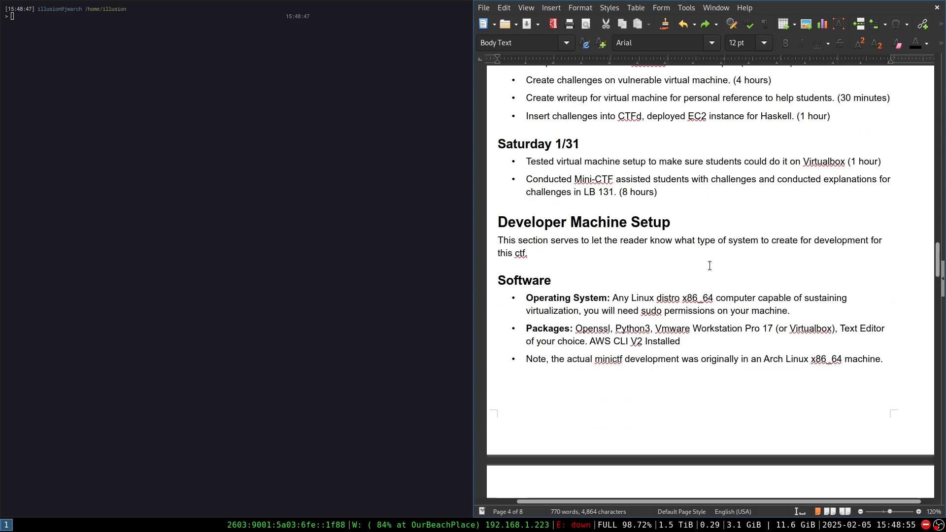
click(660, 280)
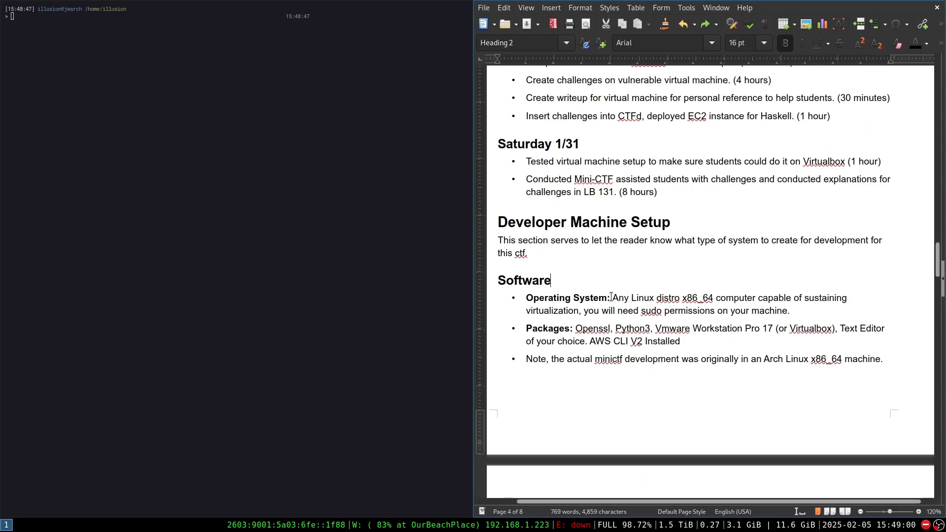
drag(611, 297, 712, 298)
click(703, 324)
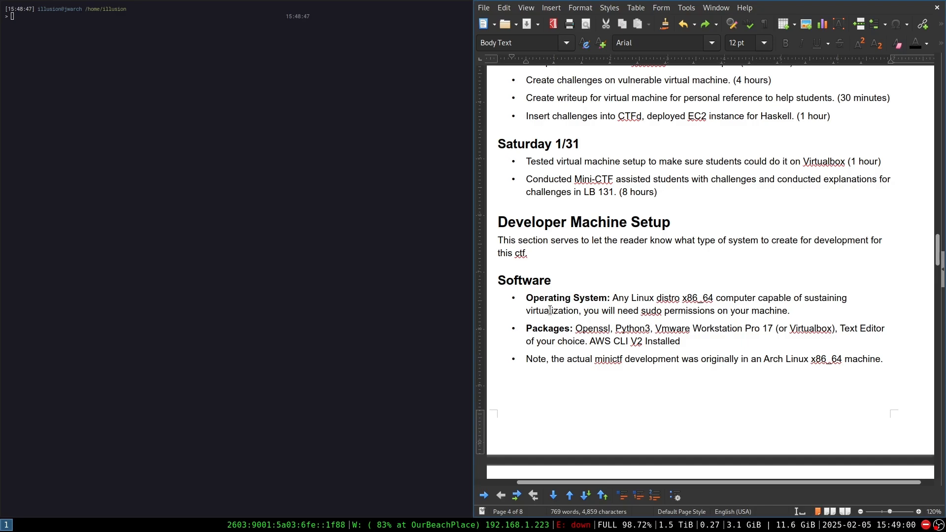
drag(526, 310, 577, 311)
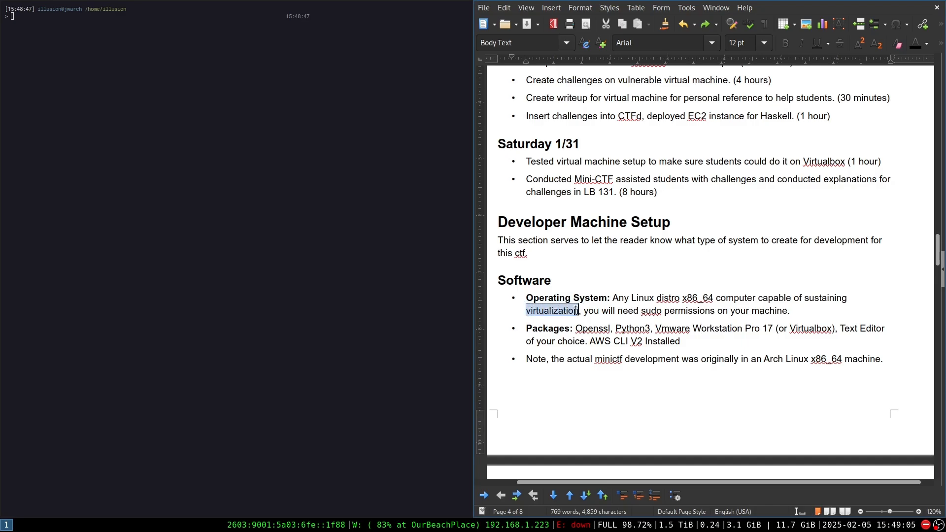
triple_click(566, 311)
click(569, 316)
click(571, 299)
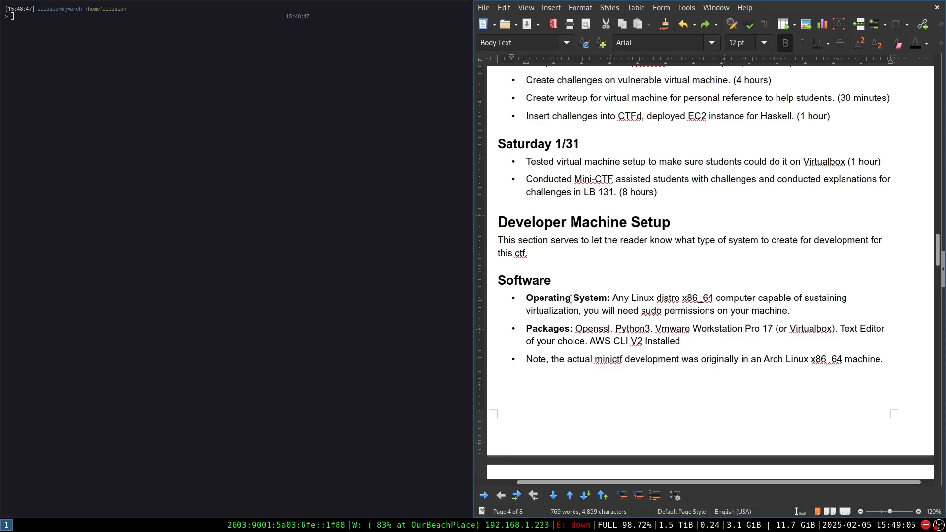
double_click(580, 328)
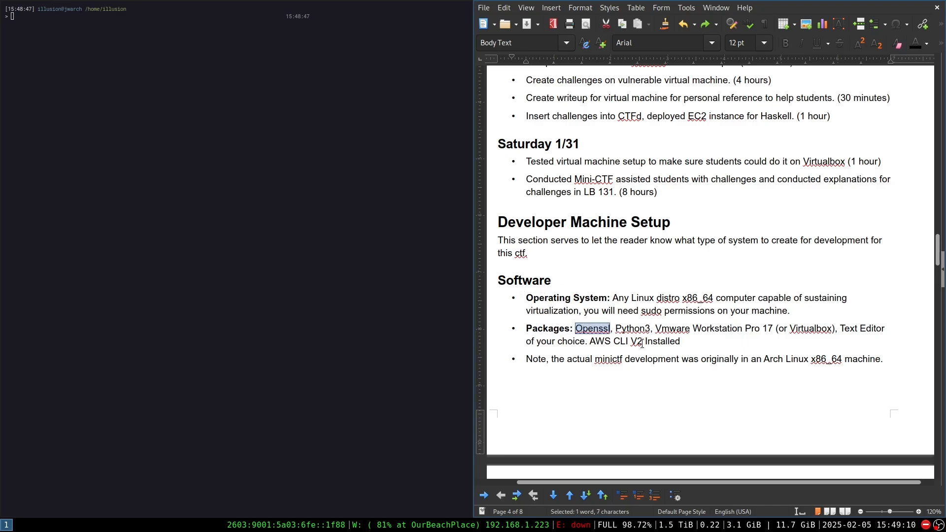
click(631, 331)
triple_click(599, 330)
click(626, 330)
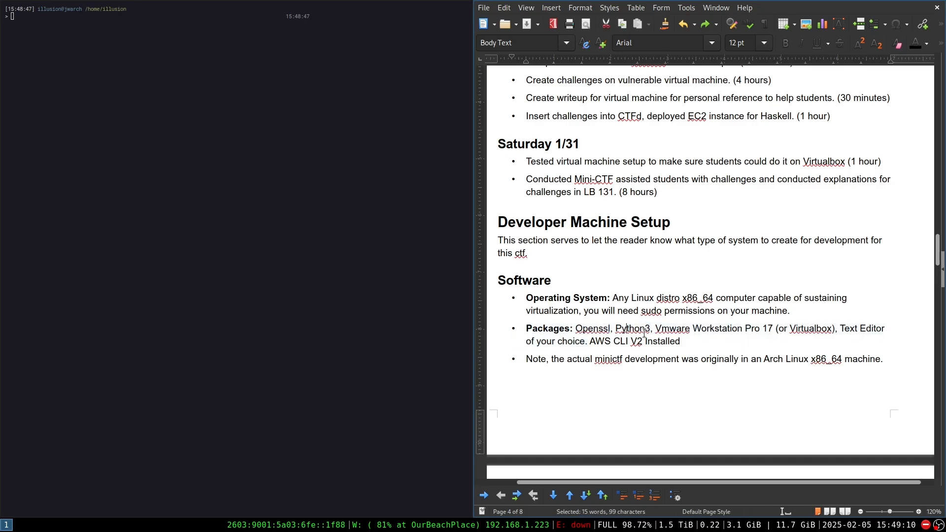
drag(652, 329, 772, 329)
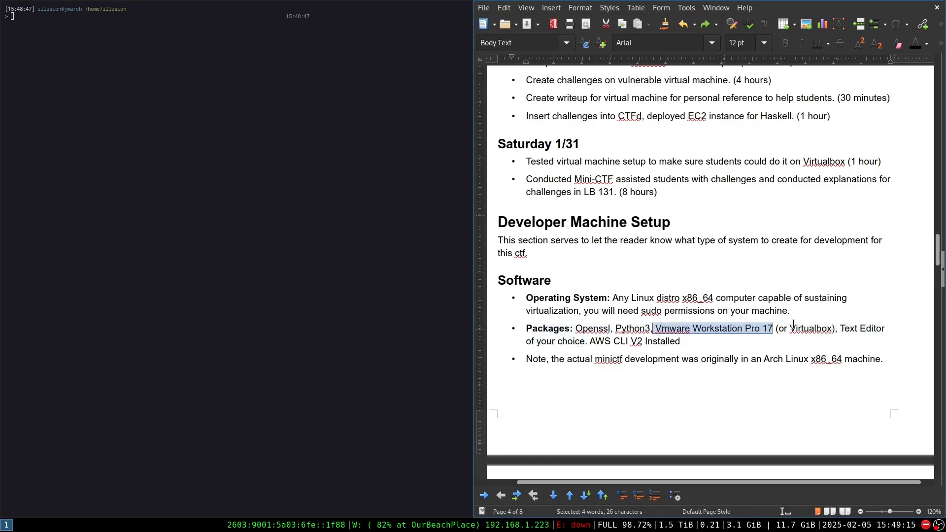
double_click(790, 328)
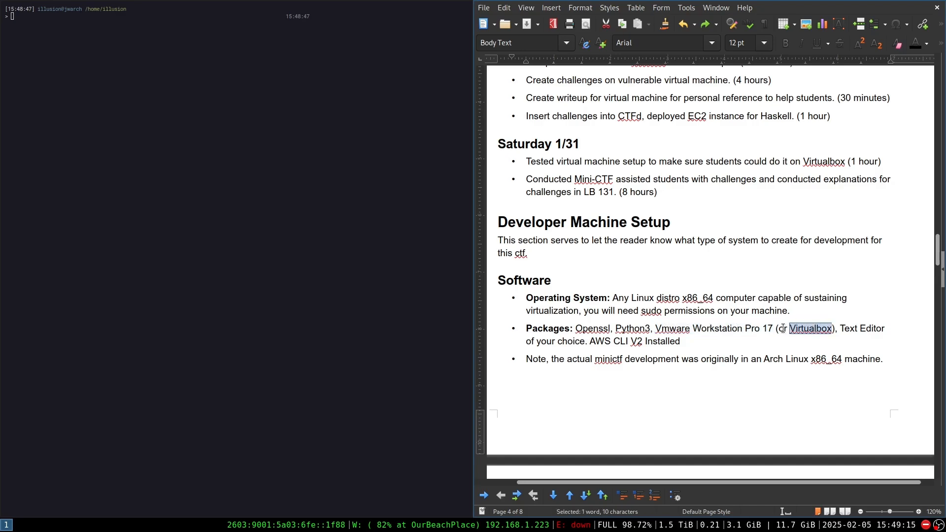
click(868, 318)
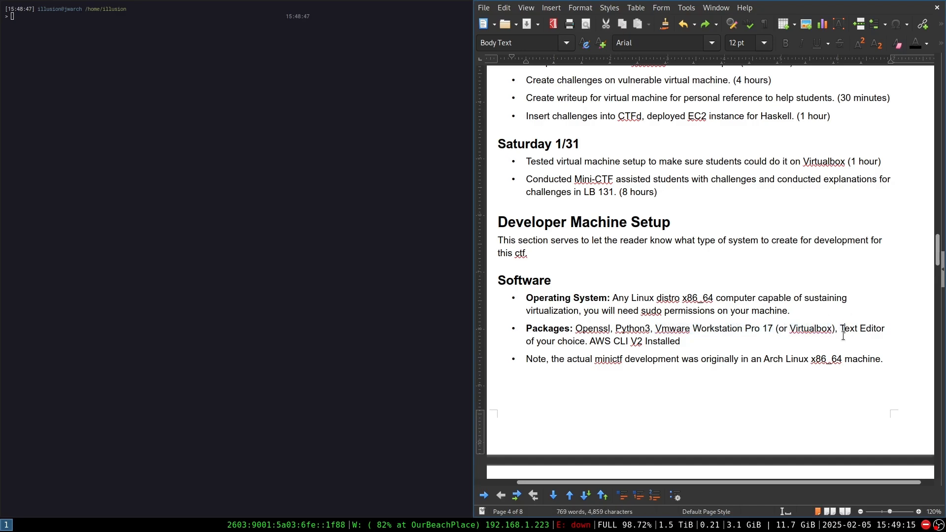
drag(839, 329, 582, 342)
click(584, 342)
mouse_move(588, 344)
mouse_down()
mouse_move(636, 343)
mouse_move(640, 360)
mouse_move(641, 345)
mouse_move(589, 342)
mouse_up()
click(641, 345)
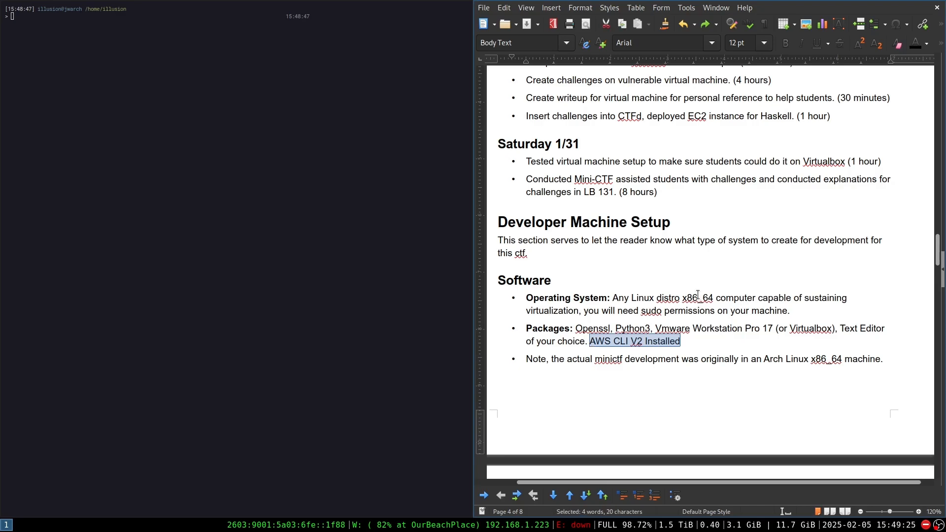
click(707, 344)
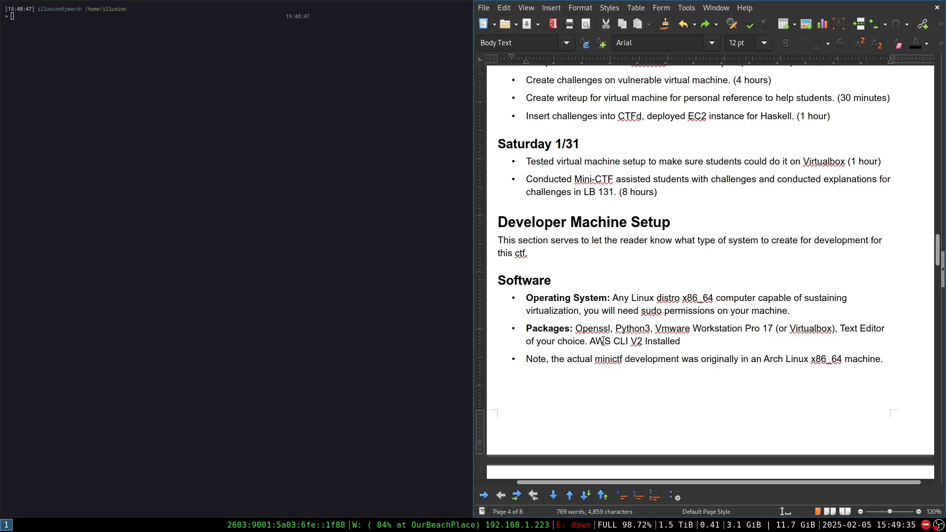
drag(692, 344, 589, 342)
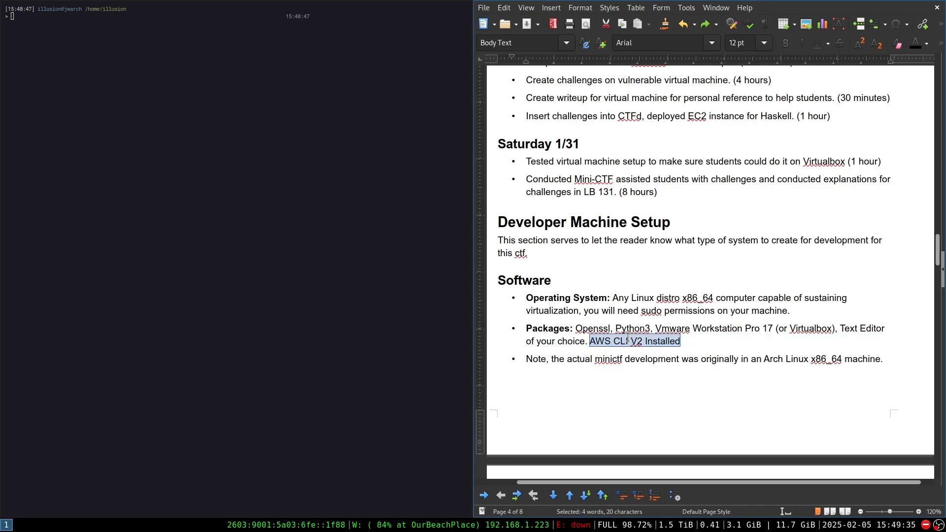
click(618, 375)
- Scroll to the end of the Software list and its note about the Arch Linux x86_64 development machine
scroll(618, 374, down, 3)
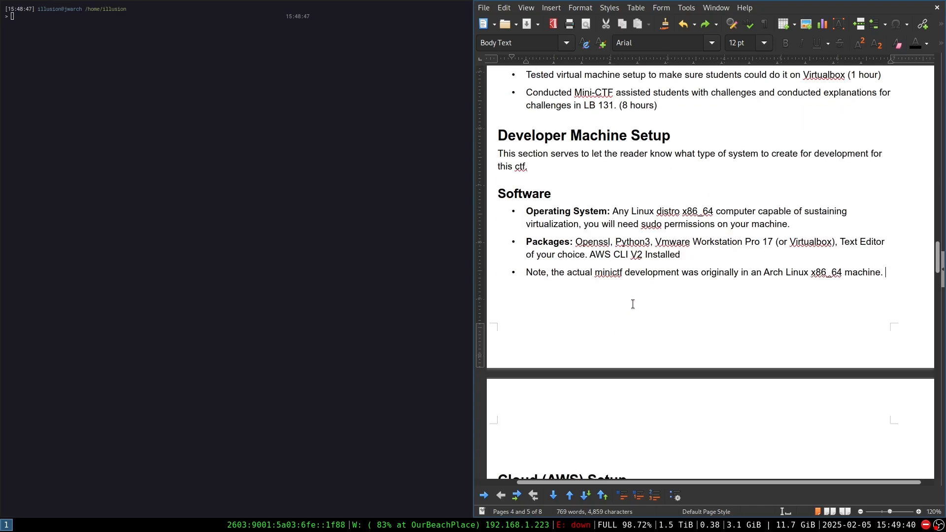
scroll(633, 304, down, 5)
drag(526, 154, 878, 146)
click(827, 193)
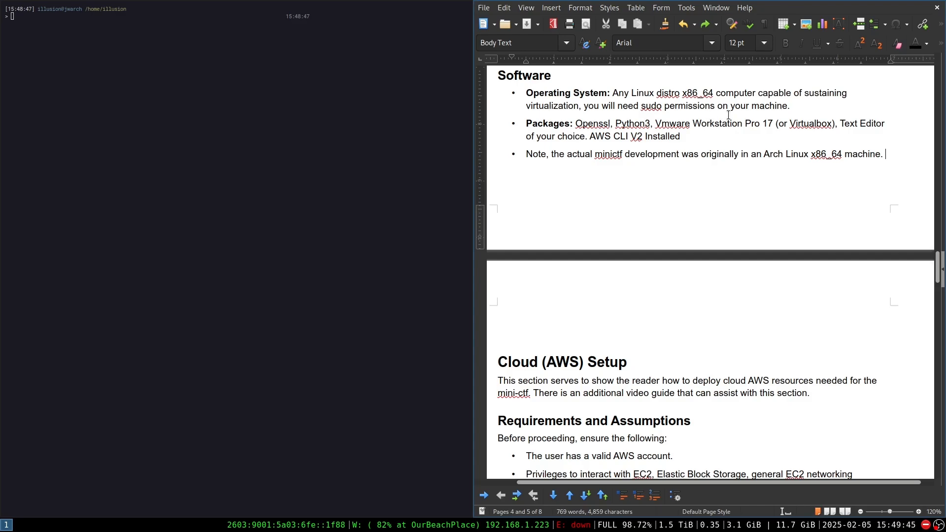
- Run neofetch to display Arch Linux x86_64, kernel 6.13.1-arch1-1, Ryzen 7 5800H and RTX 3060
text(neofetch)
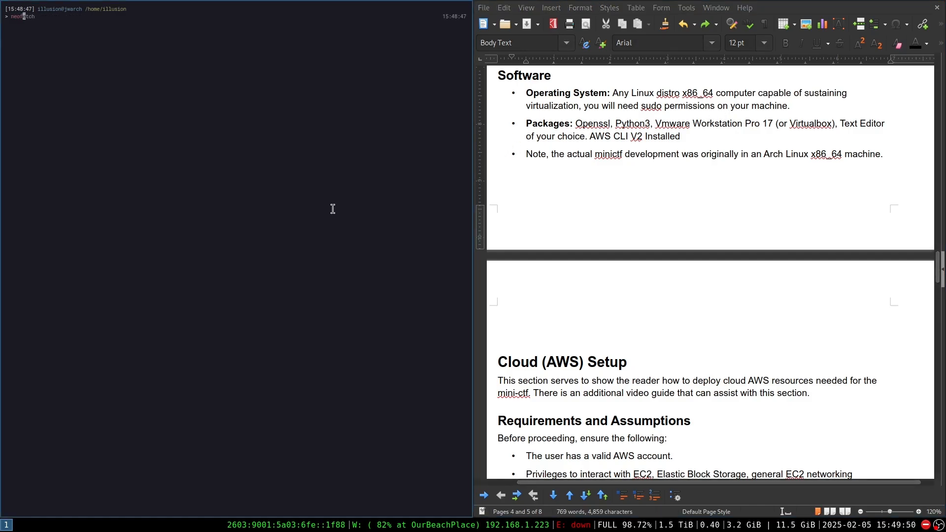
key(Return)
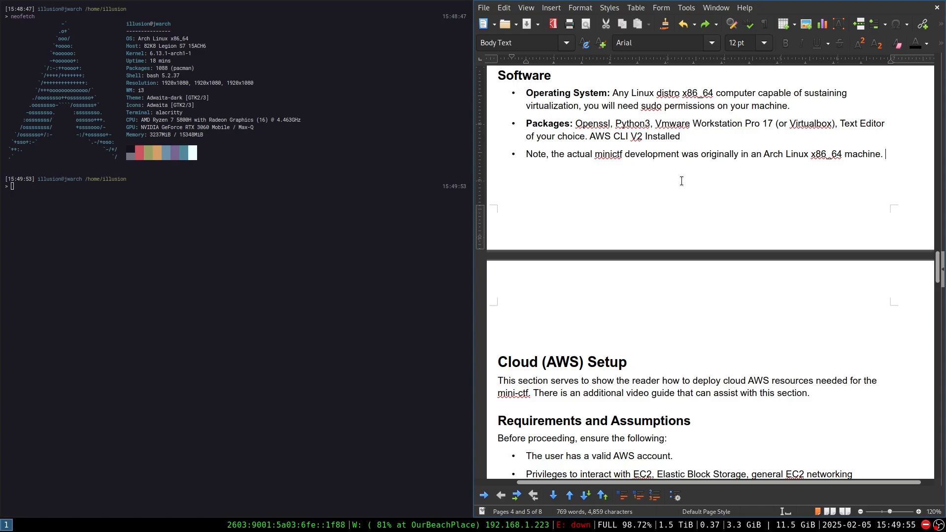
scroll(681, 181, down, 10)
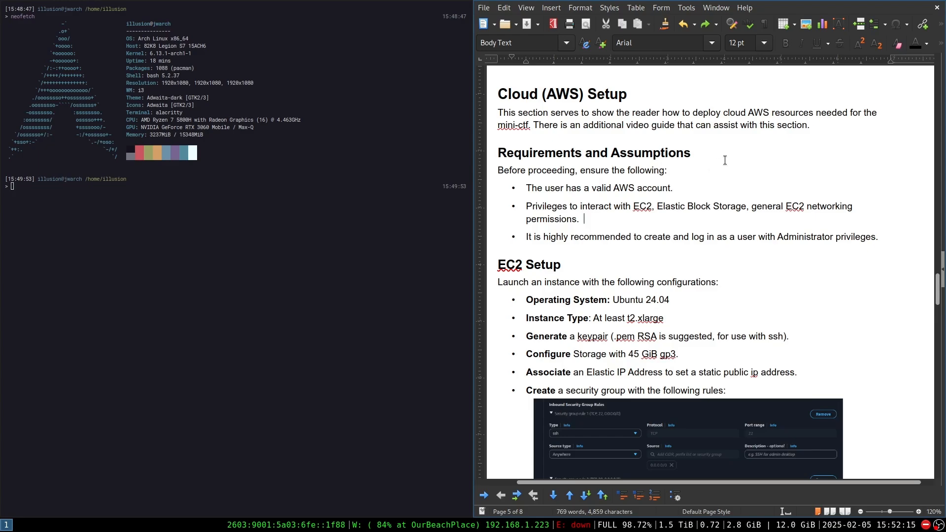
- Highlight each EC2 Setup bullet: Ubuntu 24.04, instance type, keypair, storage, Elastic IP, security group
scroll(695, 247, down, 3)
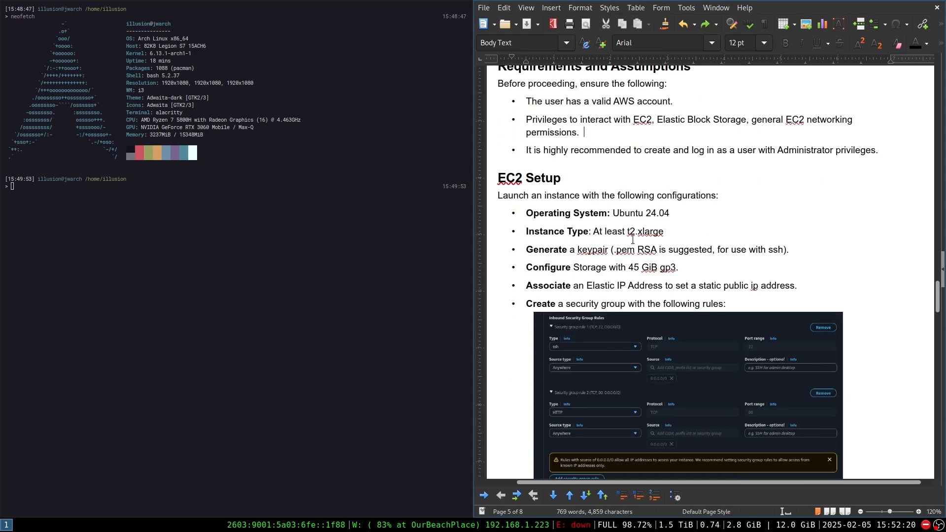
drag(614, 214, 669, 214)
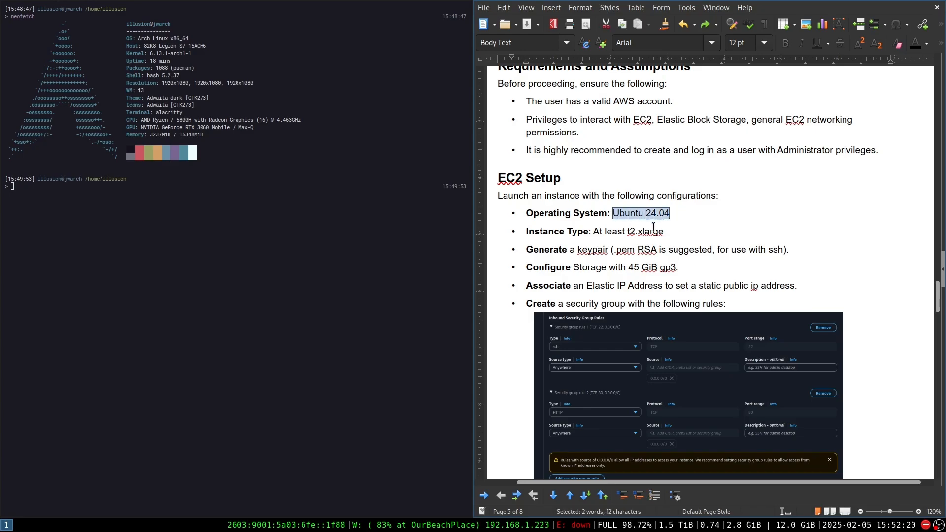
drag(593, 231, 664, 232)
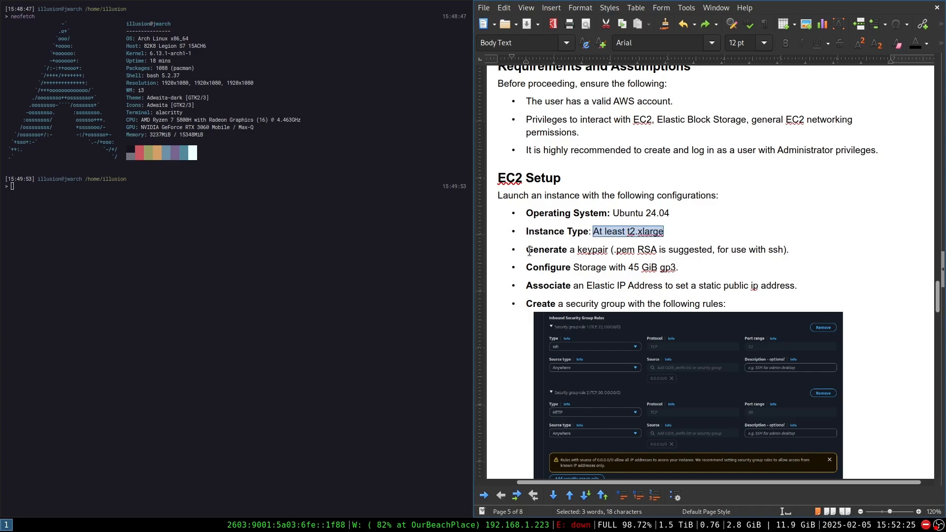
drag(524, 249, 799, 245)
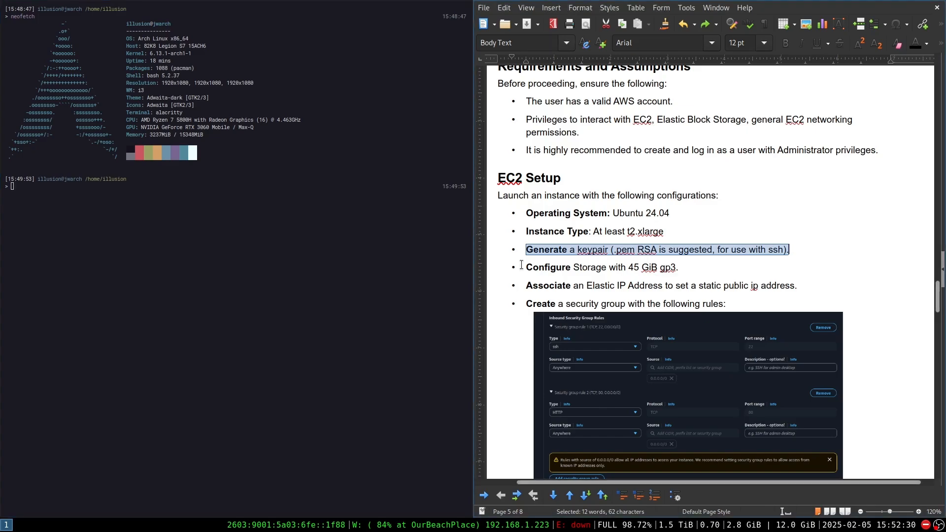
drag(525, 267, 723, 267)
click(591, 286)
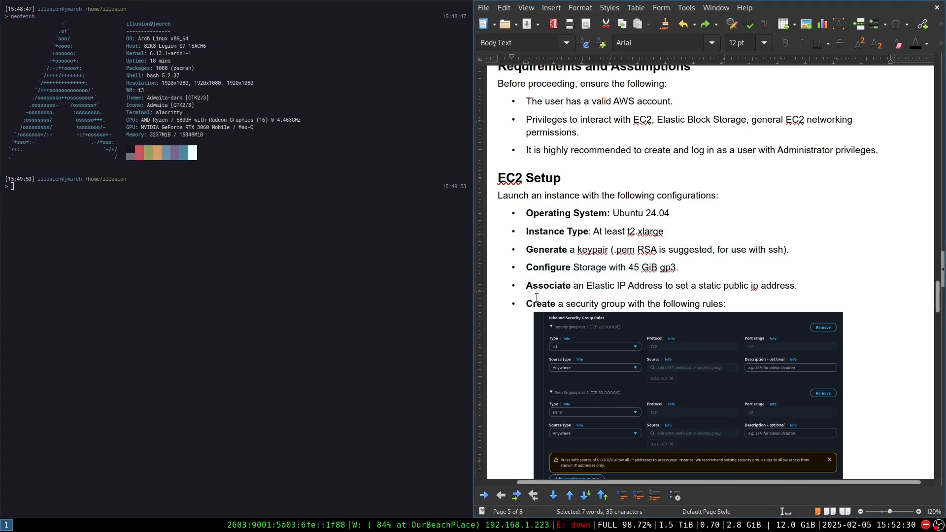
drag(525, 286, 797, 284)
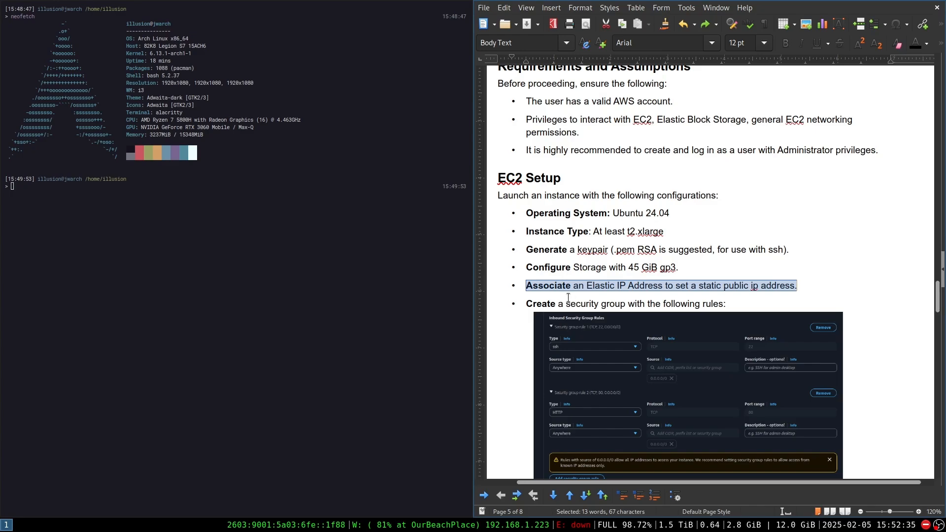
click(568, 298)
drag(522, 302, 735, 300)
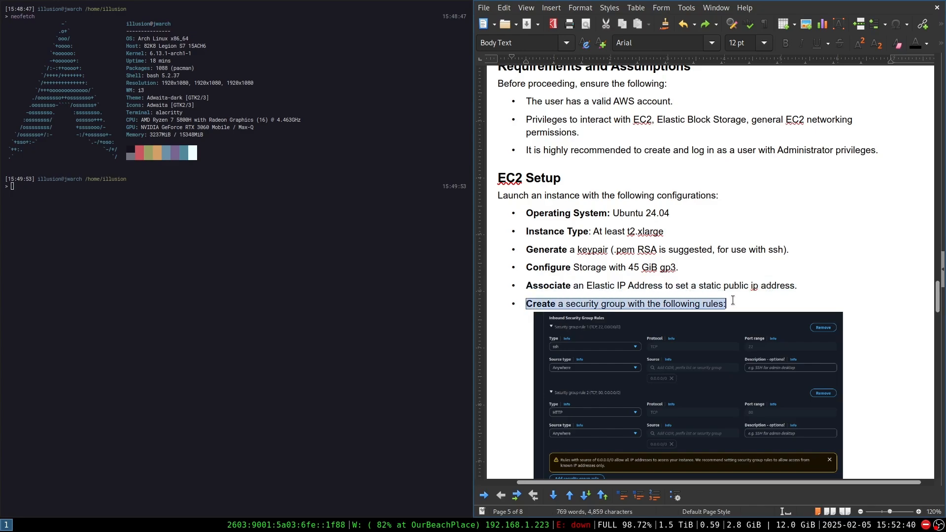
click(732, 300)
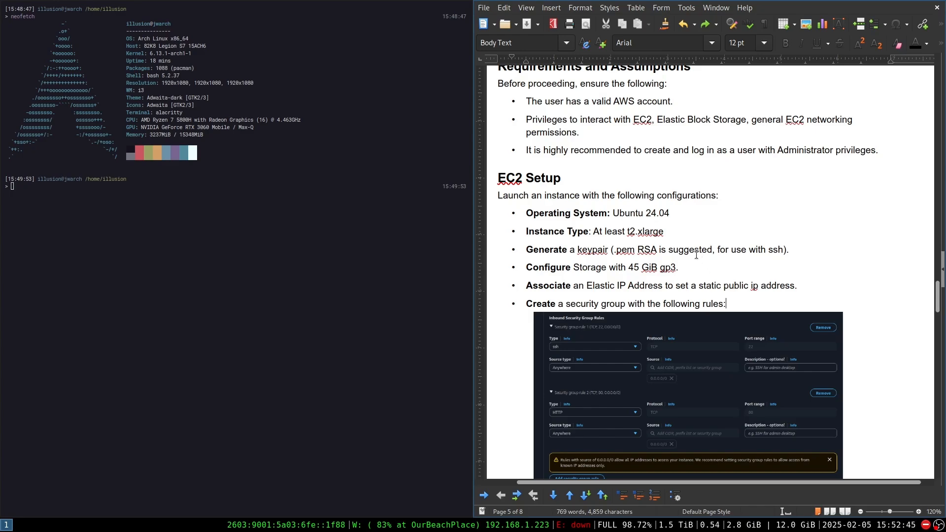
- Close the terminal window and focus the address bar of a new browser tab
scroll(696, 254, down, 3)
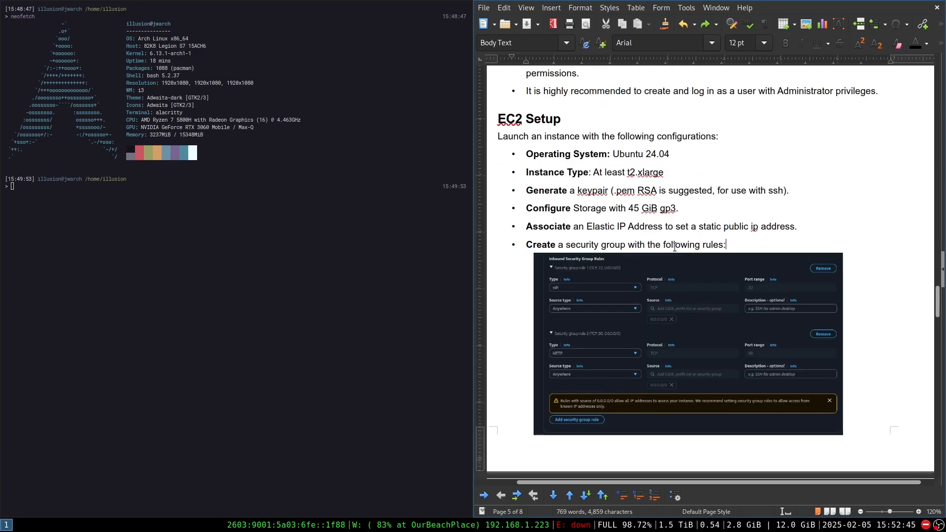
scroll(674, 247, down, 5)
scroll(657, 251, up, 8)
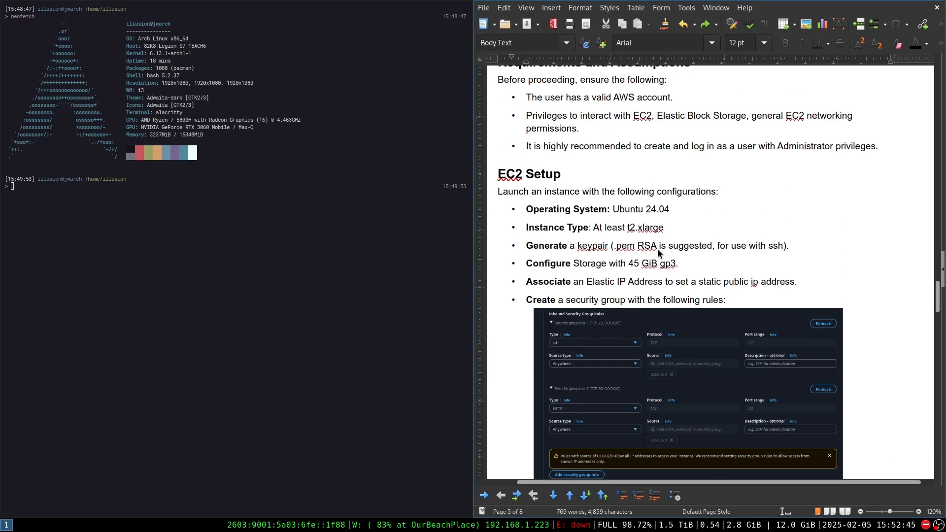
scroll(658, 249, down, 1)
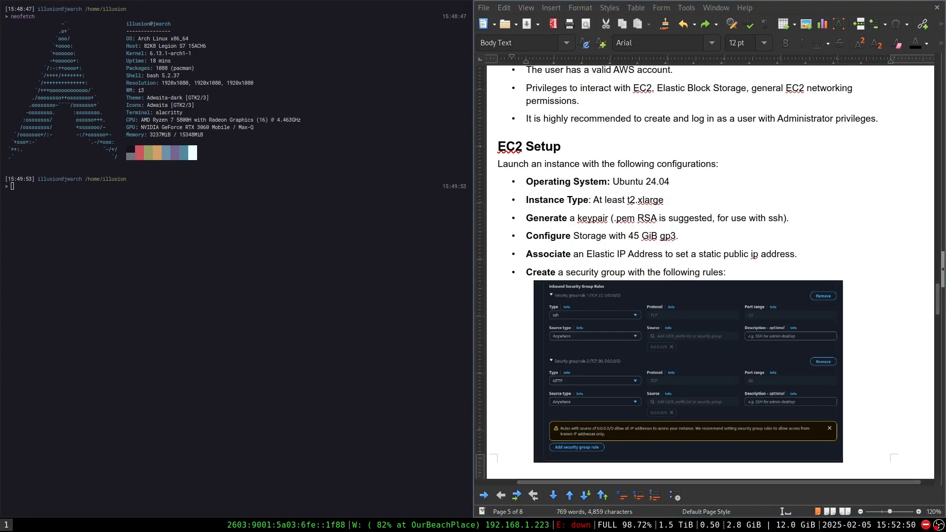
key(super+shift+q)
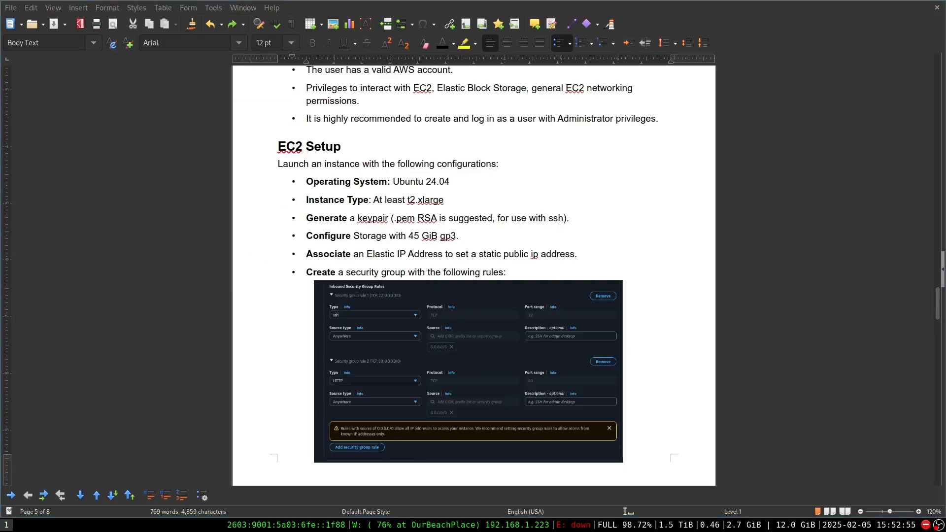
scroll(780, 67, up, 5)
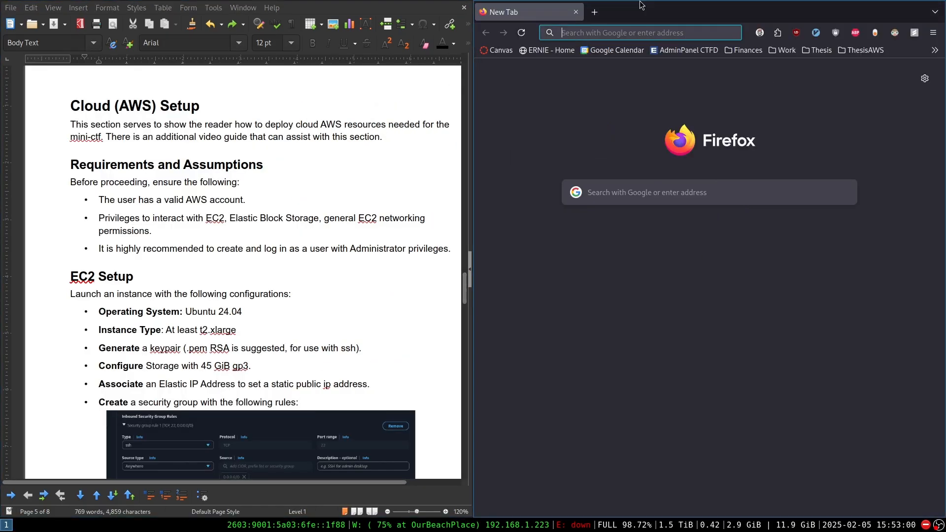
click(601, 29)
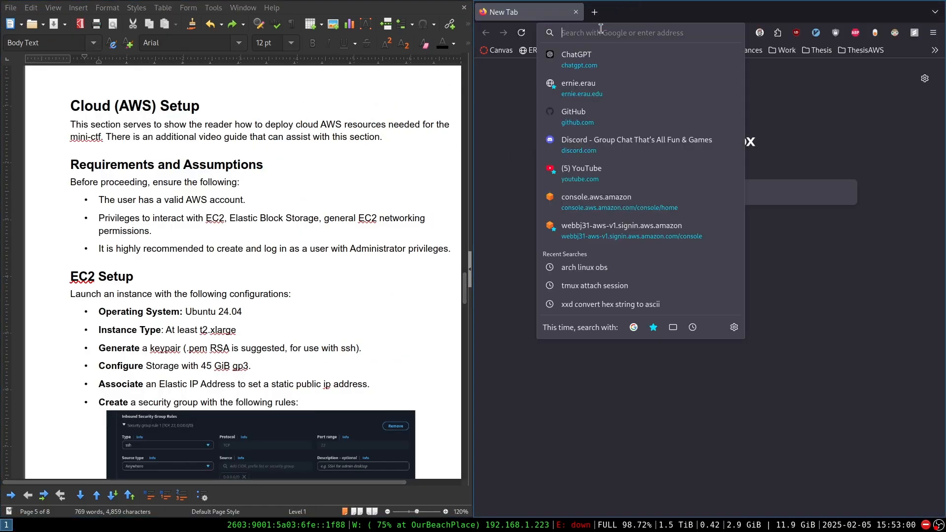
- Go to the Amazon Web Services Sign-In page from the 'aws' suggestion, then re-read the AWS account requirement
text(aws.amazon.com/)
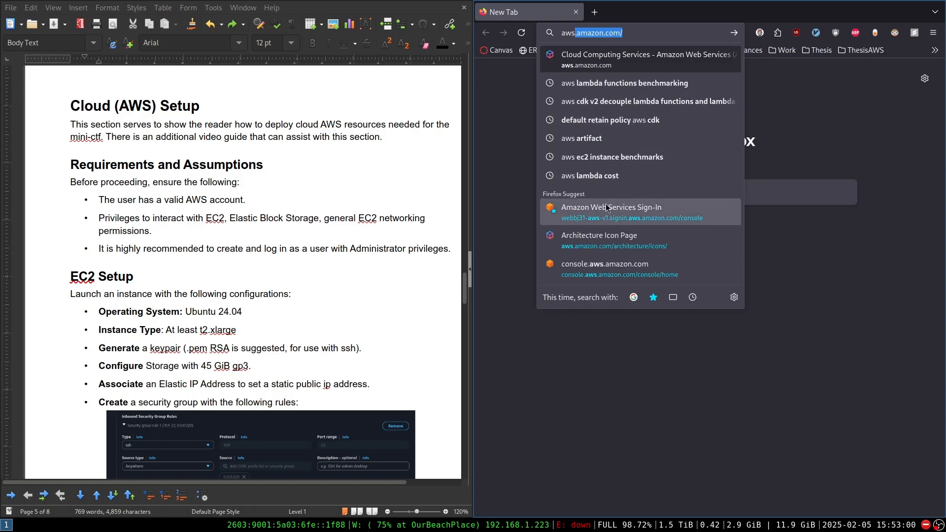
click(606, 208)
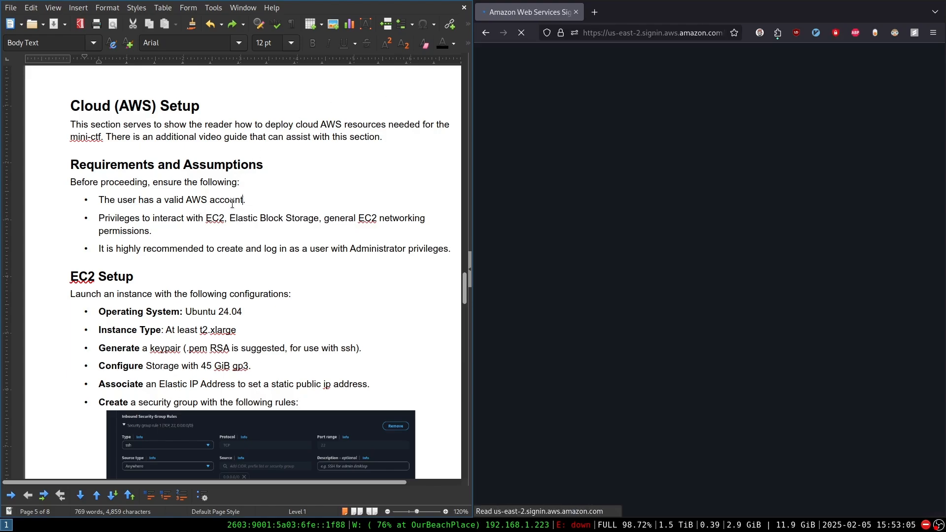
drag(265, 200, 103, 202)
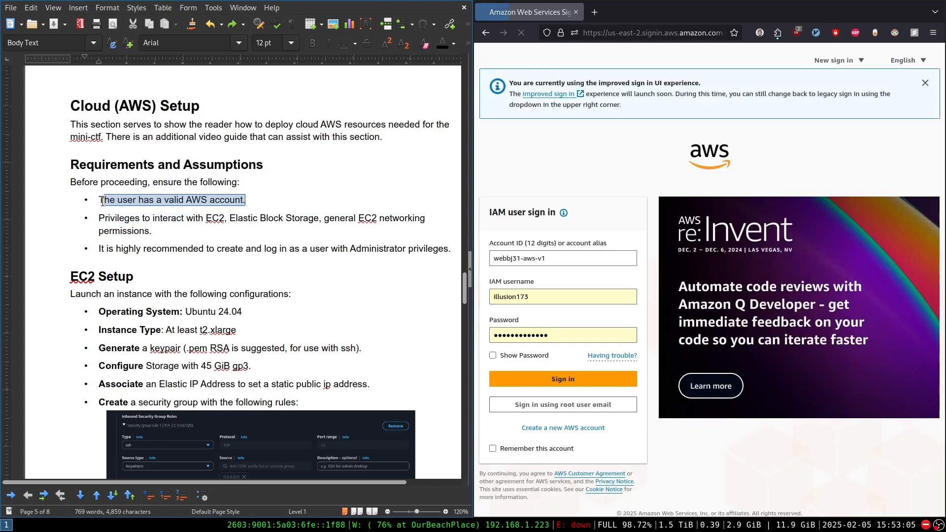
click(284, 196)
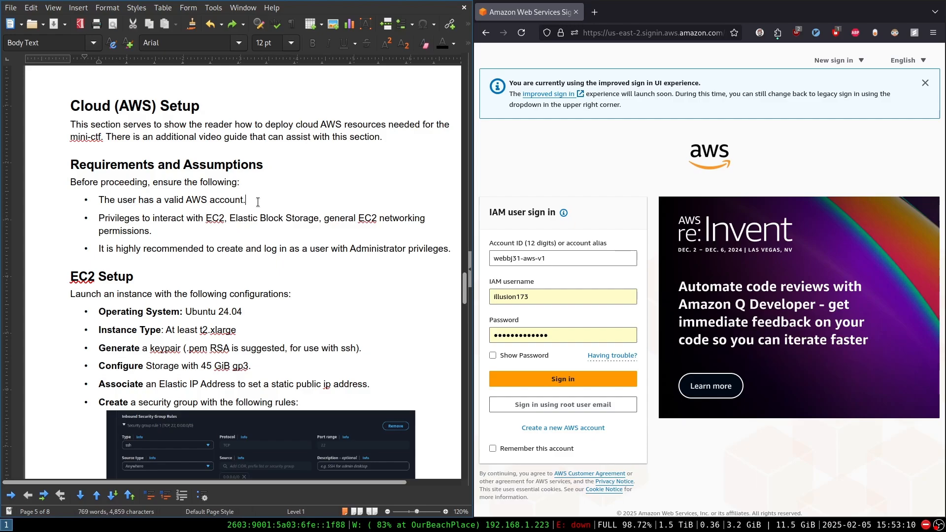
drag(257, 202, 98, 201)
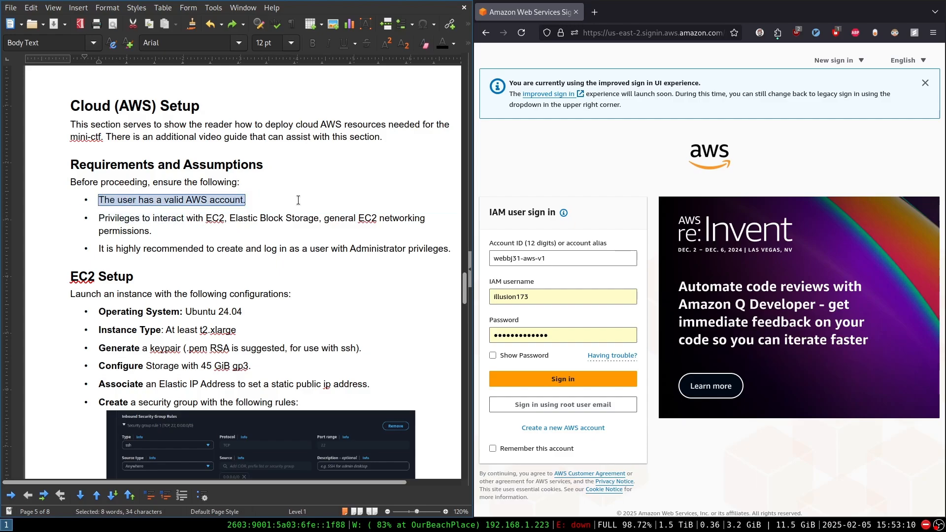
click(256, 202)
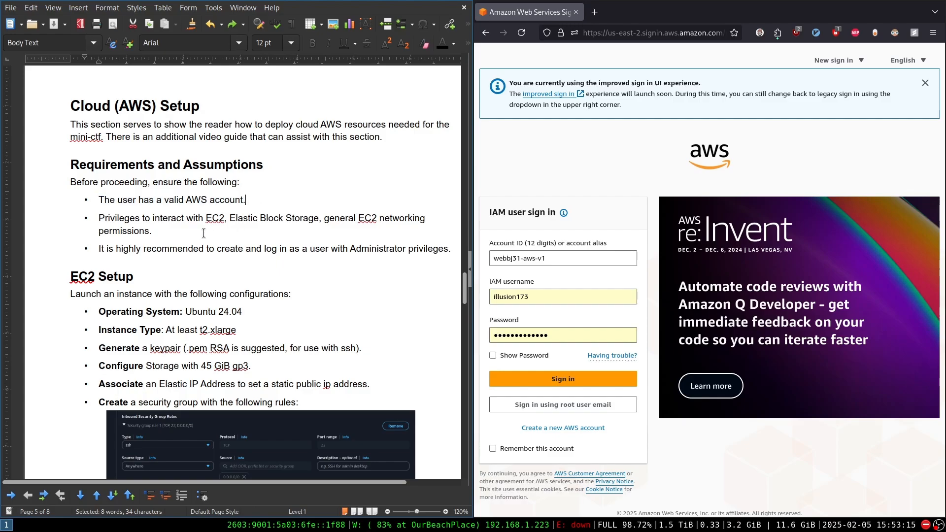
drag(98, 201, 295, 200)
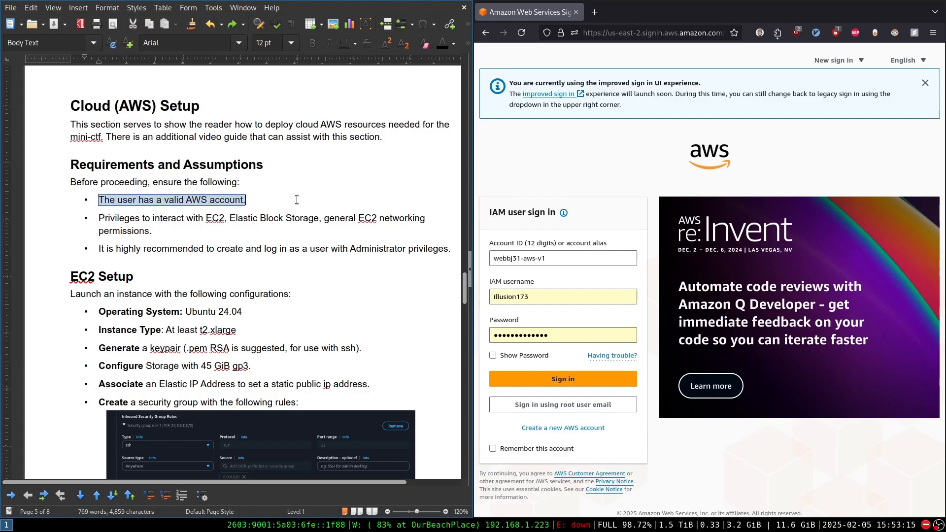
click(293, 200)
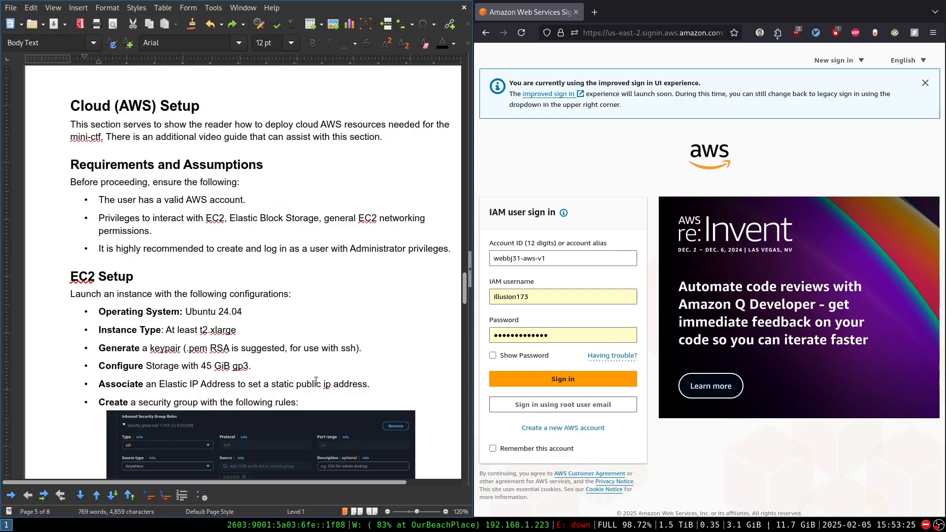
- Highlight the guide's Elastic IP step and its Administrator privileges recommendation
drag(157, 385, 384, 388)
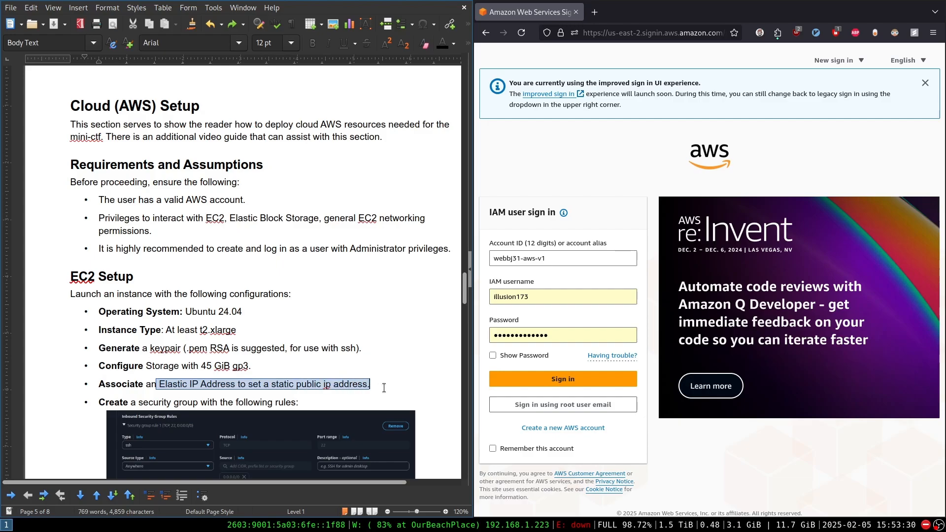
click(384, 387)
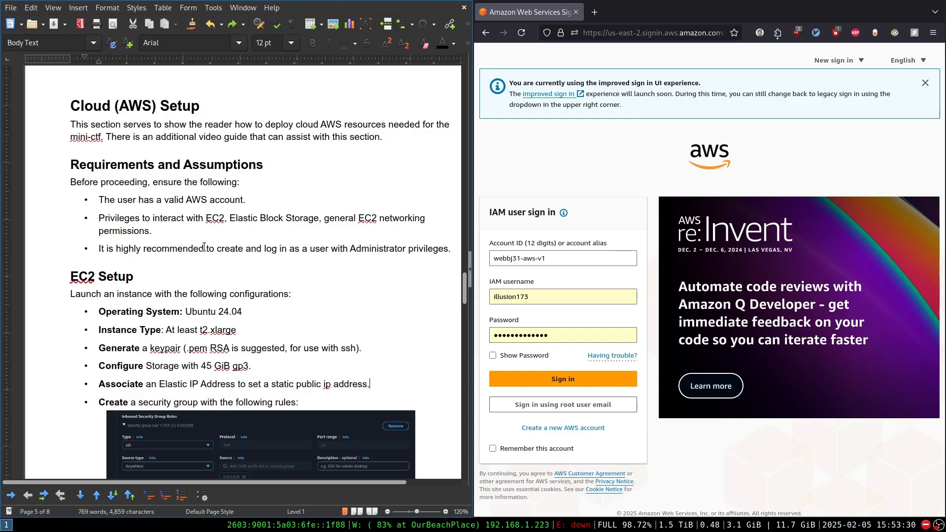
triple_click(354, 249)
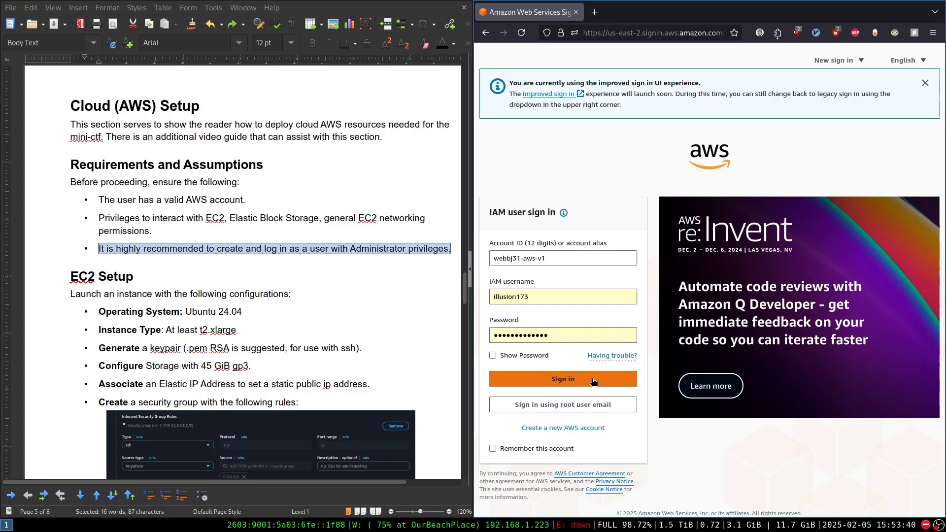
- Submit the IAM user sign-in details and enter the MFA code to reach Console Home
click(588, 329)
click(566, 296)
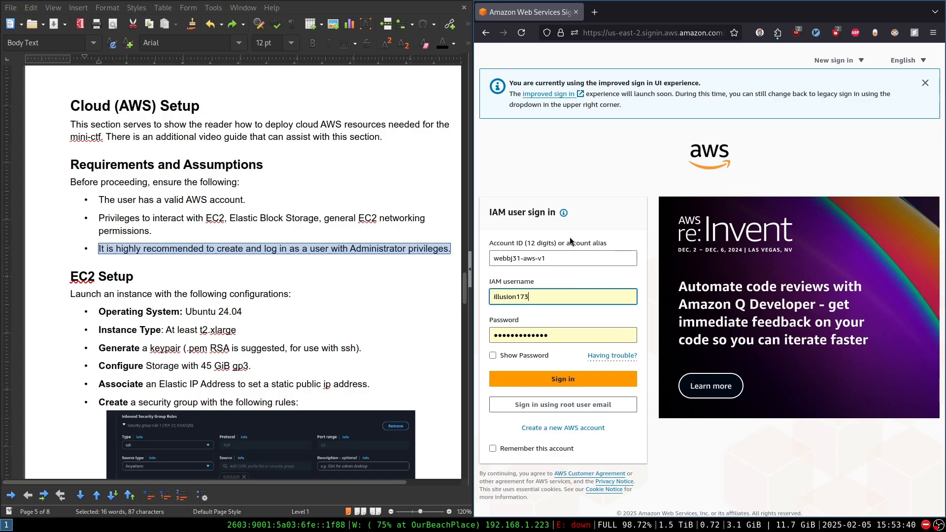
click(572, 378)
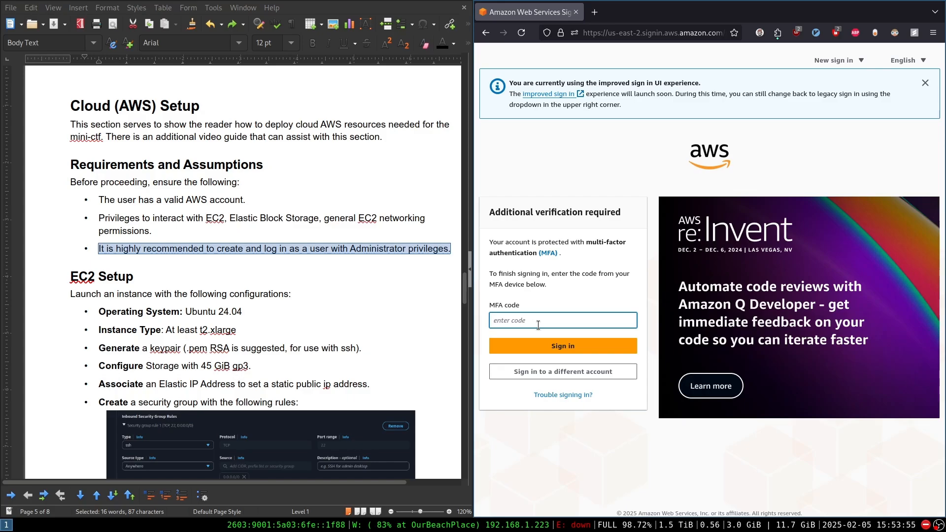
key(Return)
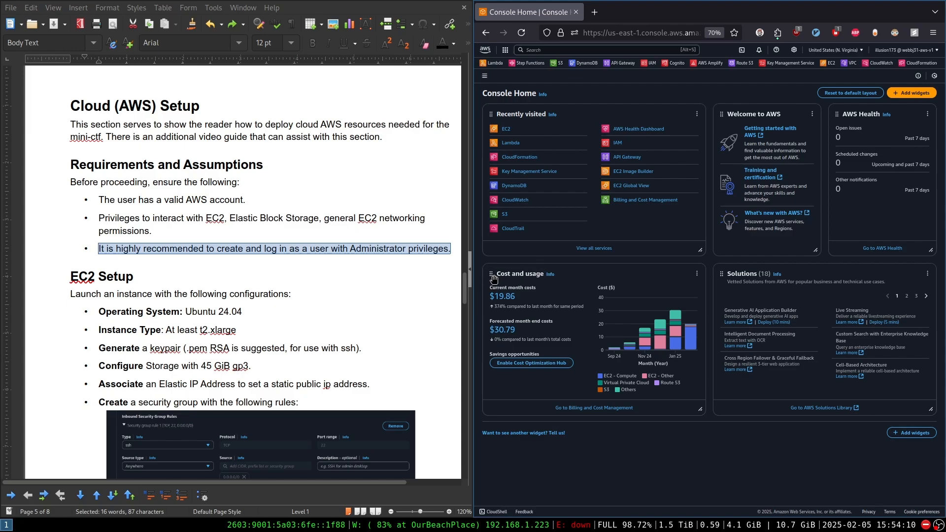
- Nudge the Cost and usage widget on Console Home and return it to its place
mouse_move(493, 276)
mouse_down()
mouse_move(526, 276)
mouse_move(510, 277)
mouse_up()
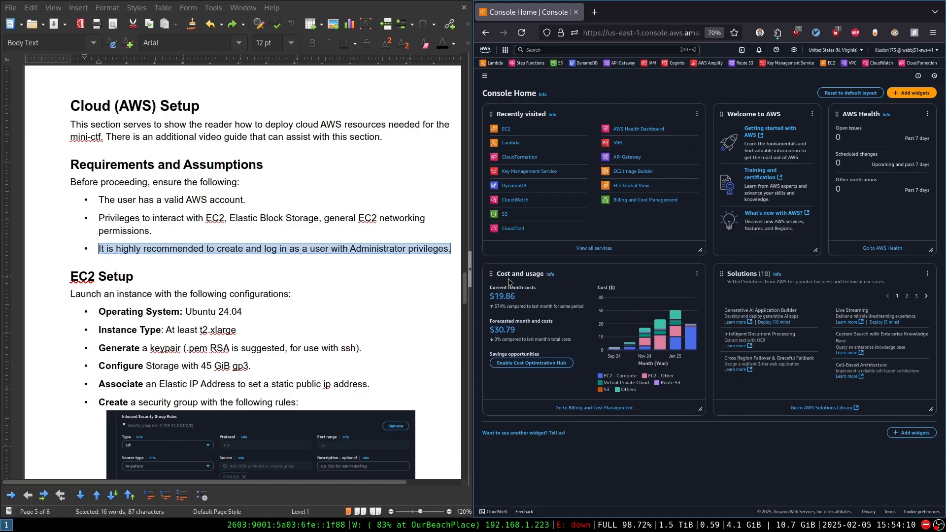
triple_click(517, 113)
click(517, 114)
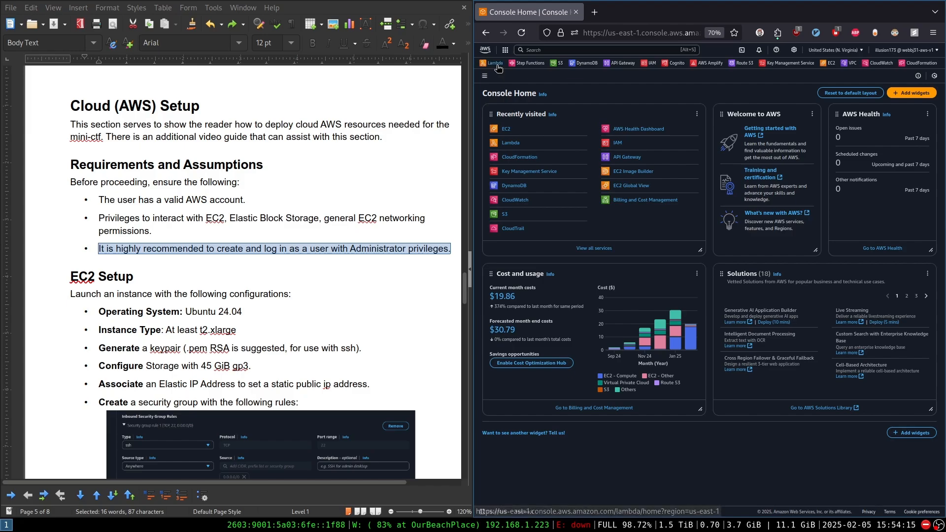
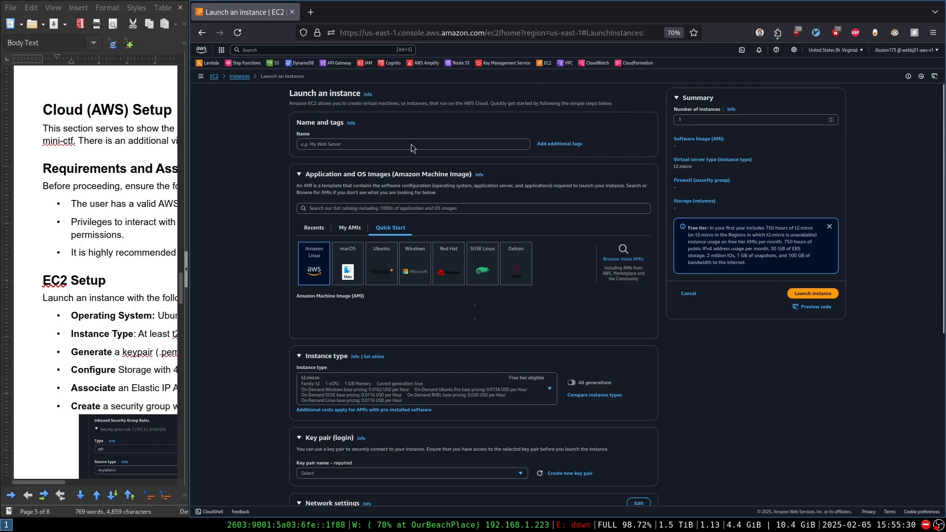
- Widen the setup notes window beside the browser
click(147, 276)
scroll(135, 222, down, 2)
scroll(135, 222, down, 2)
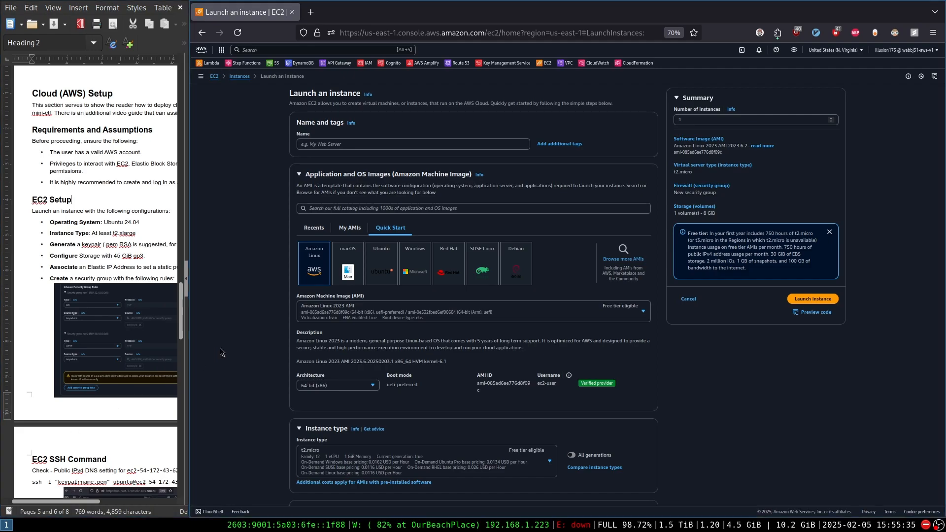
key(super+r)
key(Right)
key(Left)
key(Left)
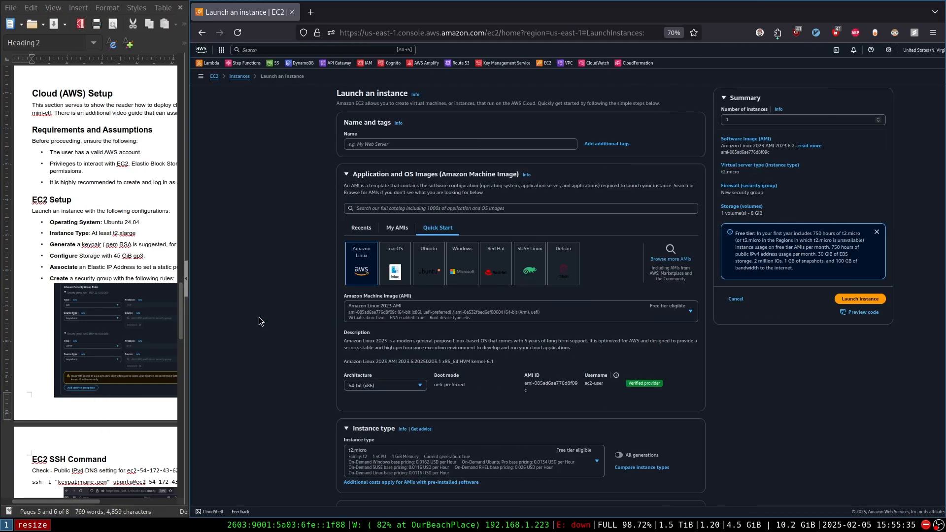
key(Escape)
- Highlight Ubuntu 24.04 in the notes' EC2 setup instructions
click(159, 211)
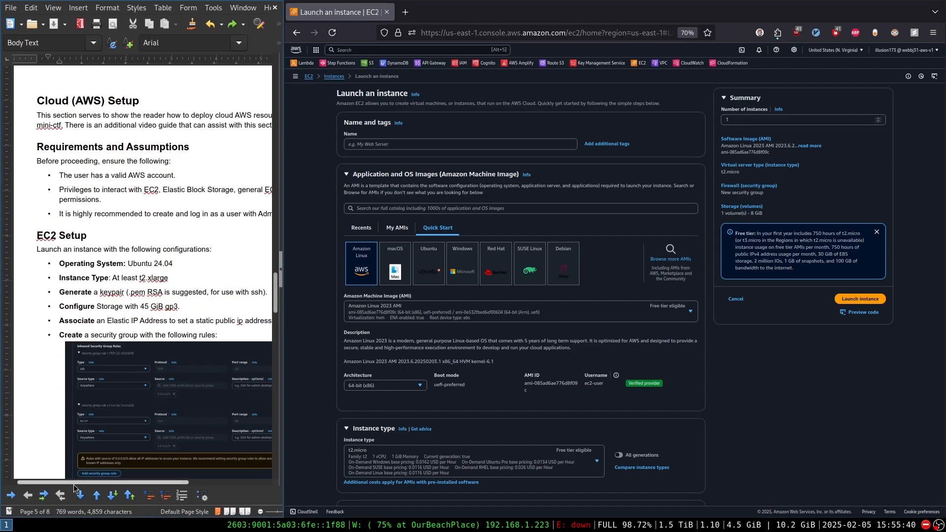
ctrl+scroll(156, 316, up, 2)
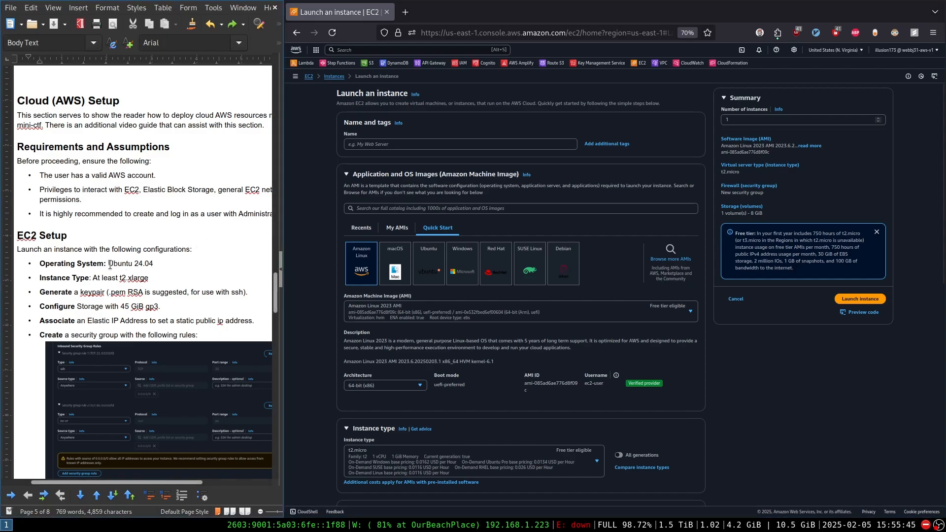
drag(109, 265, 153, 264)
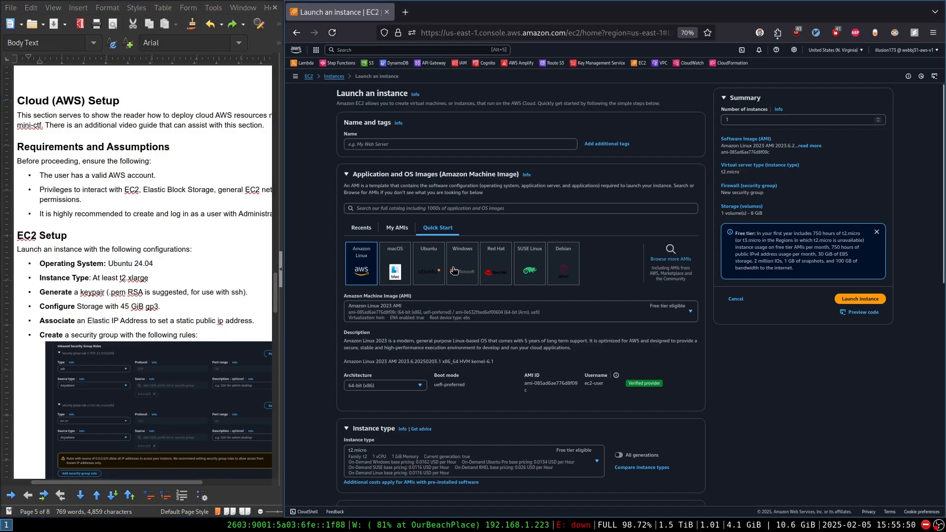
- Enter ctf-test-vm as the instance name under Name and tags
click(428, 142)
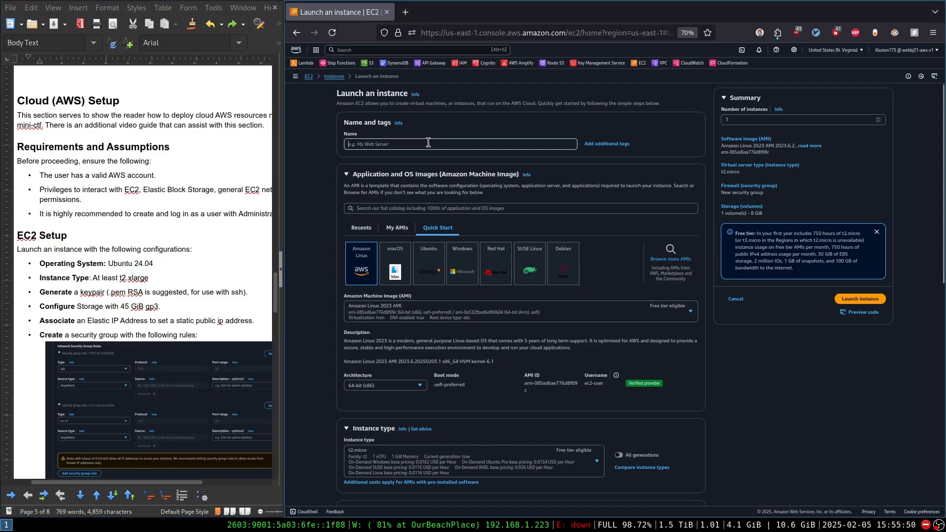
text(vt)
key(BackSpace)
key(BackSpace)
text(c)
click(348, 161)
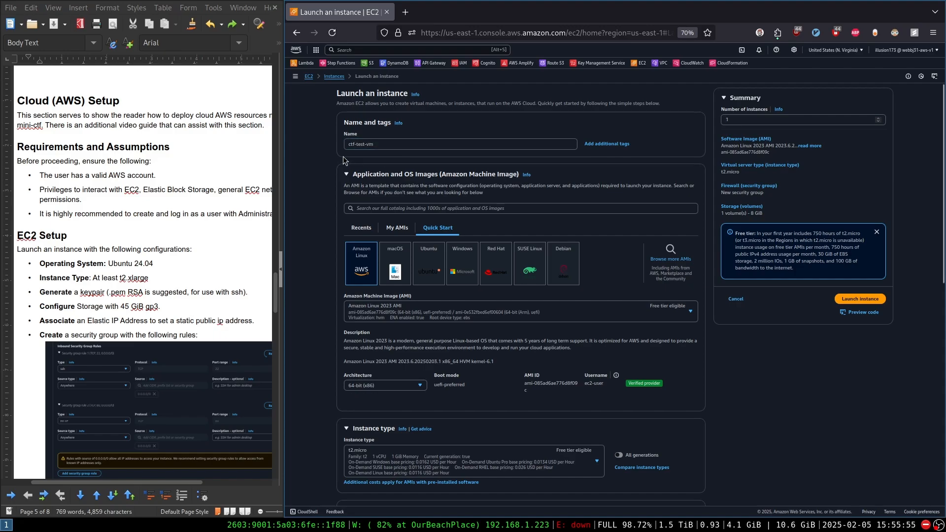
- Zoom the launch page to 90%, pick the Ubuntu Quick Start image and confirm the changes
key(ctrl+plus)
key(ctrl+plus)
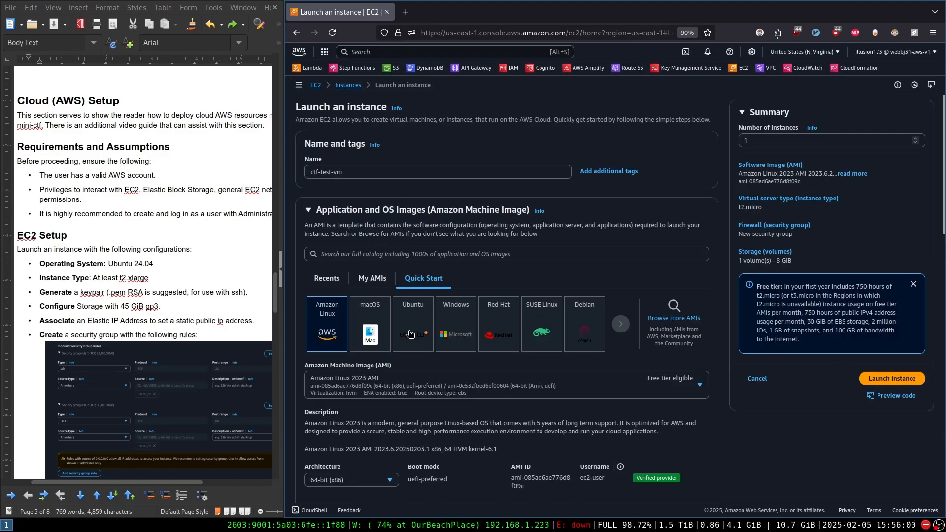
click(409, 334)
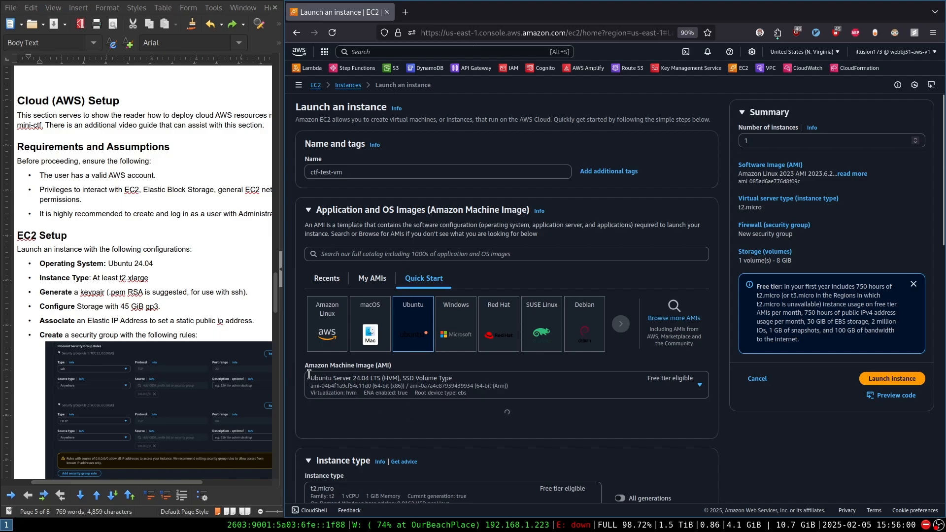
scroll(348, 490, down, 2)
click(340, 417)
click(327, 445)
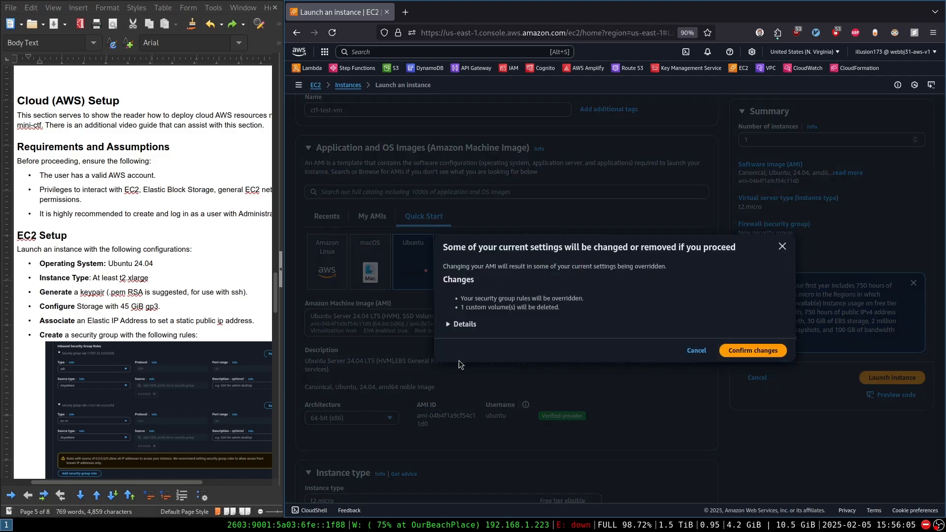
click(762, 351)
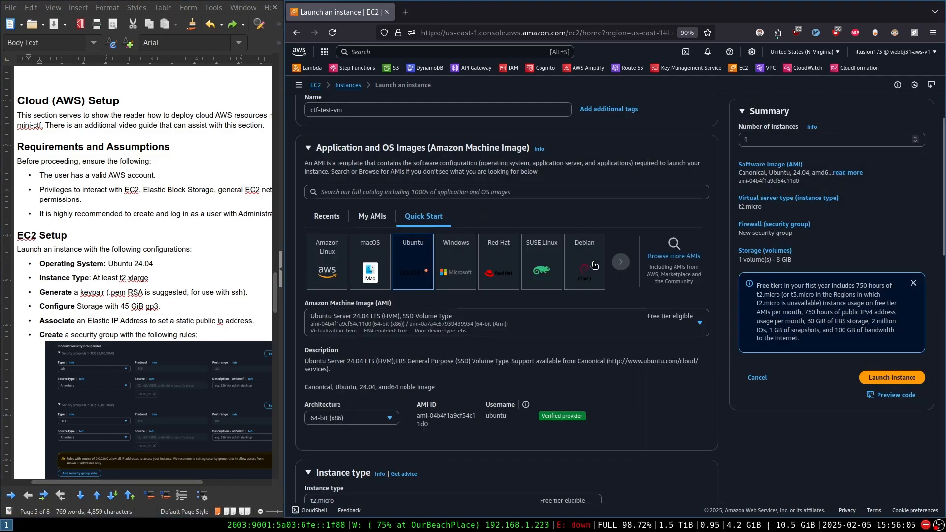
scroll(500, 299, down, 5)
scroll(354, 155, up, 4)
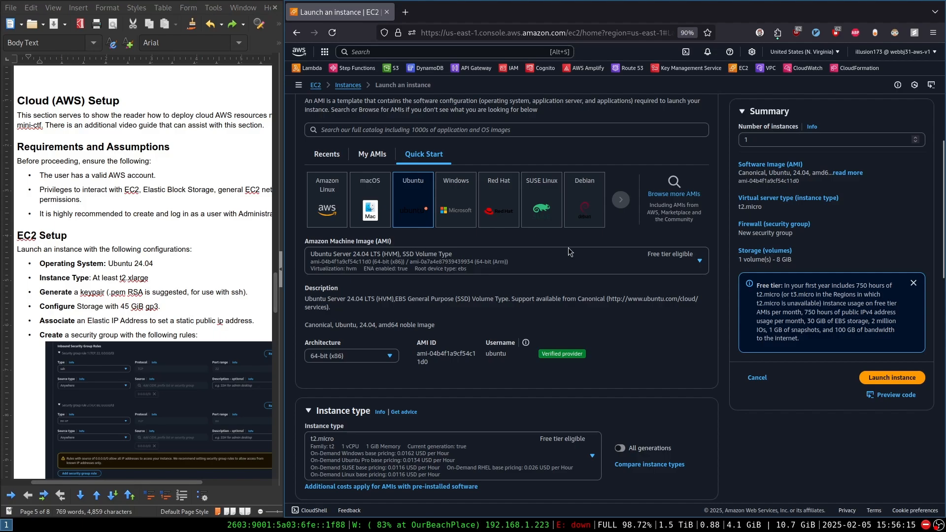
- After trying Amazon Linux, reselect Ubuntu Server 24.04 LTS as the AMI and confirm the changes
click(340, 198)
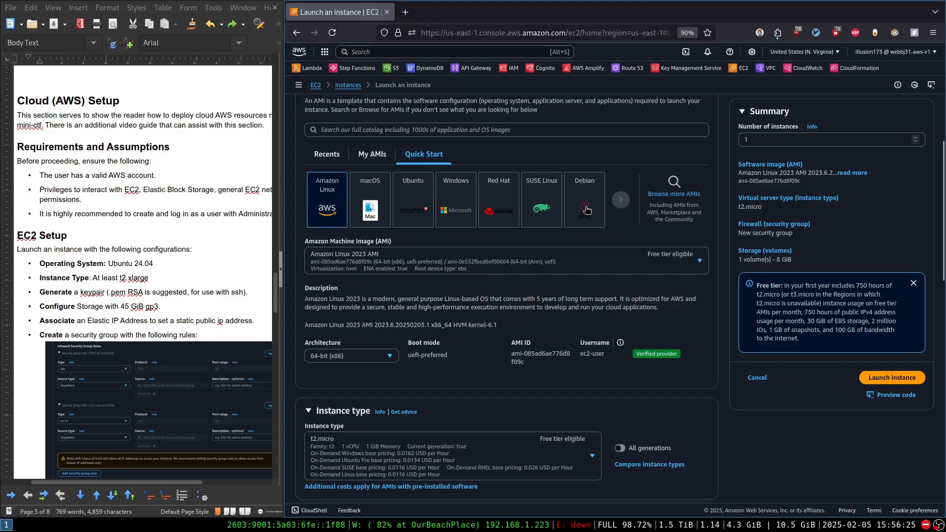
click(408, 212)
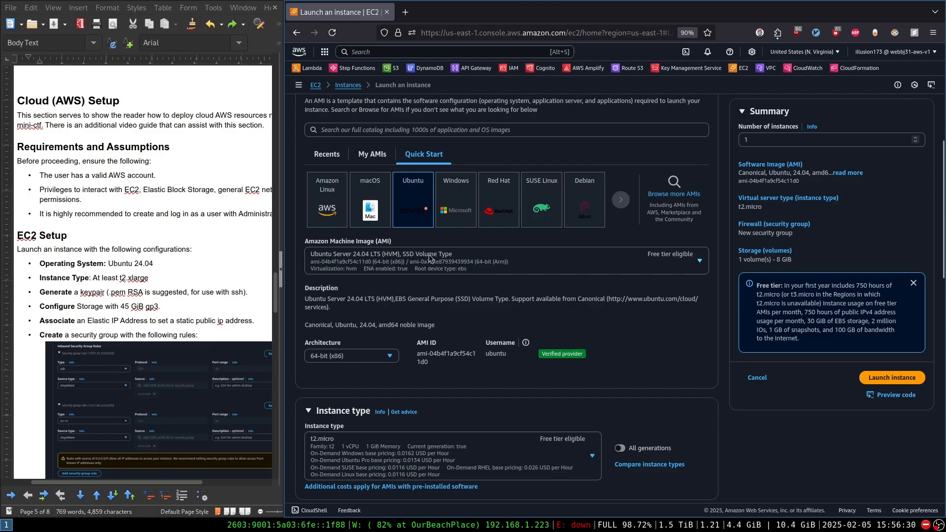
click(420, 269)
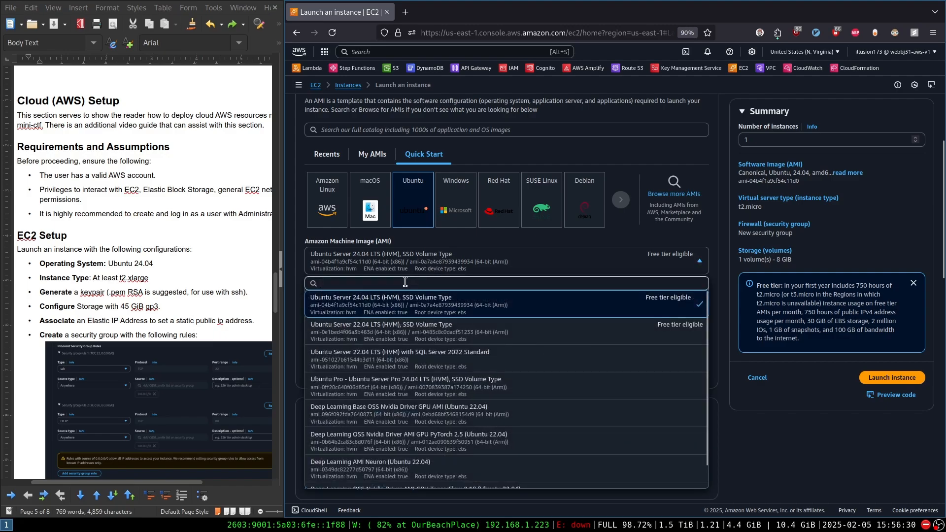
click(346, 312)
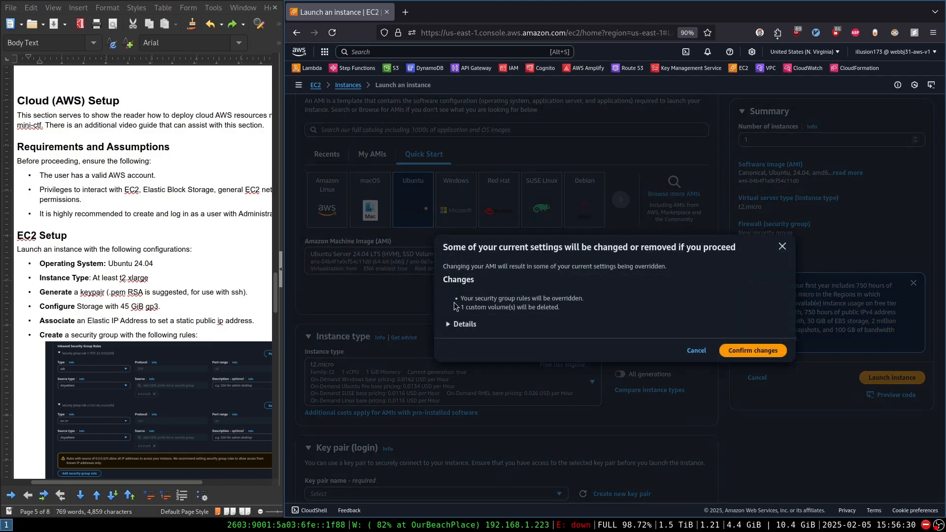
click(766, 350)
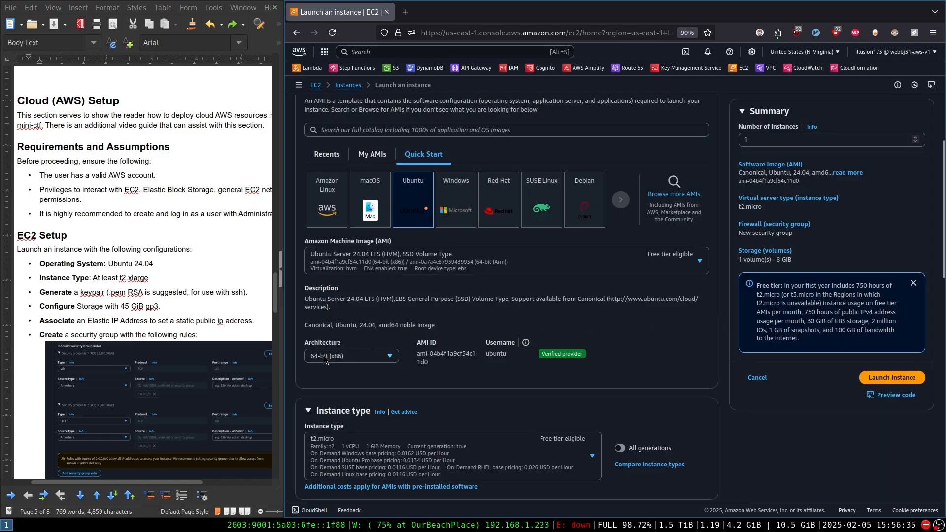
- Set the instance type to t2.xlarge (4 vCPU, 16 GiB memory)
scroll(323, 355, down, 2)
click(335, 329)
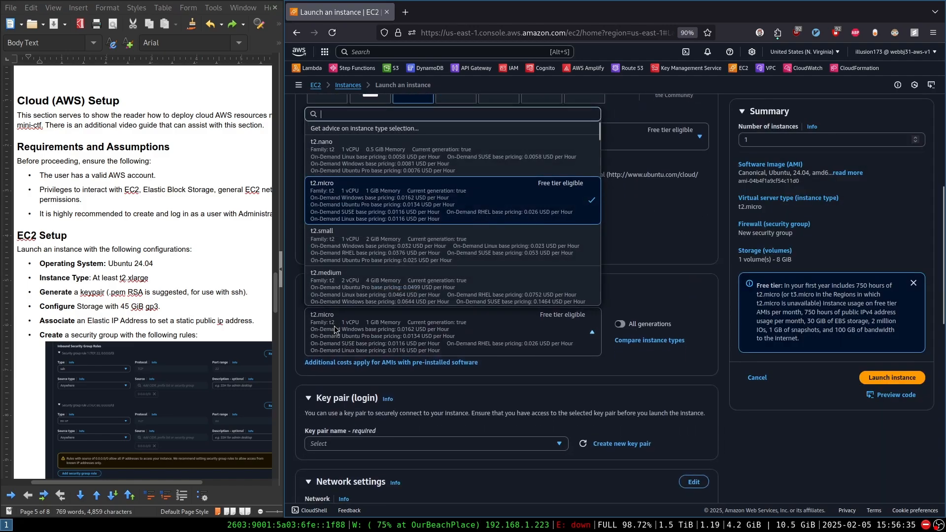
scroll(402, 207, down, 3)
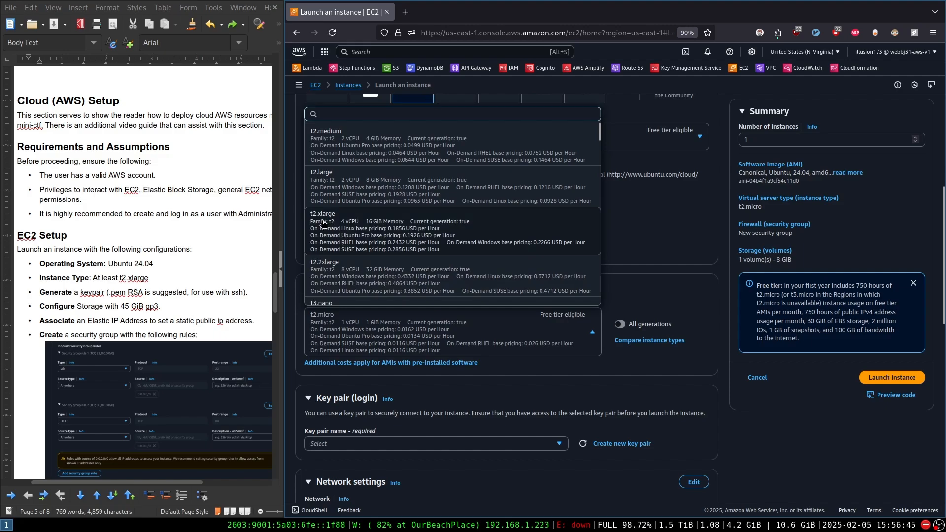
click(514, 227)
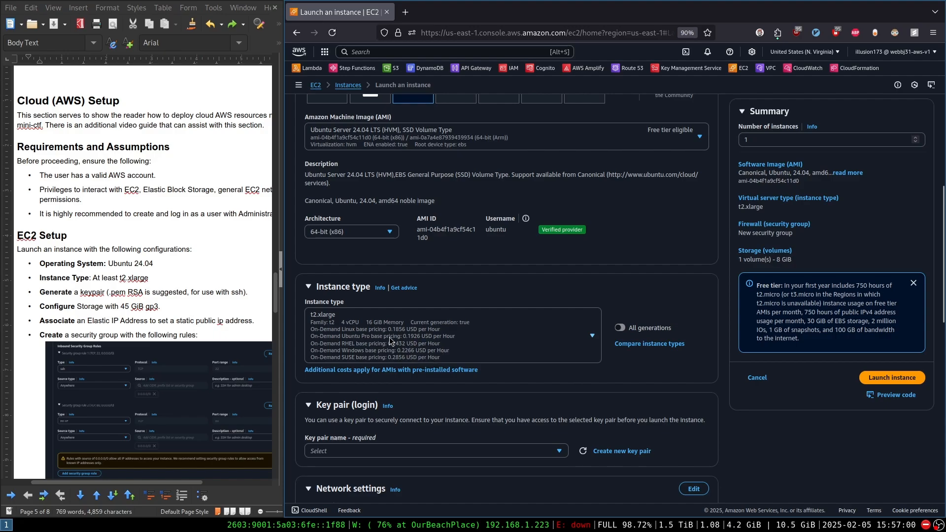
scroll(520, 379, down, 4)
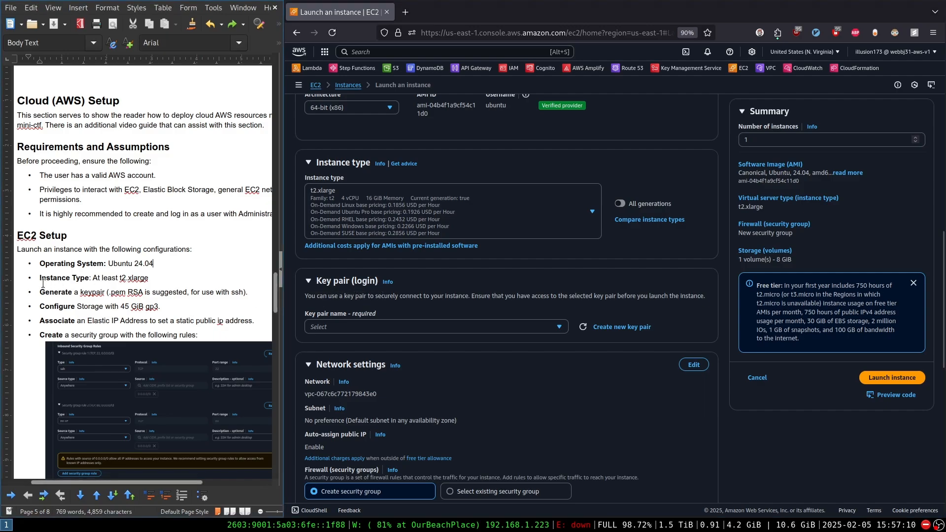
- Highlight the key pair and storage requirements in the notes and review existing key pairs
drag(49, 292, 228, 291)
click(241, 291)
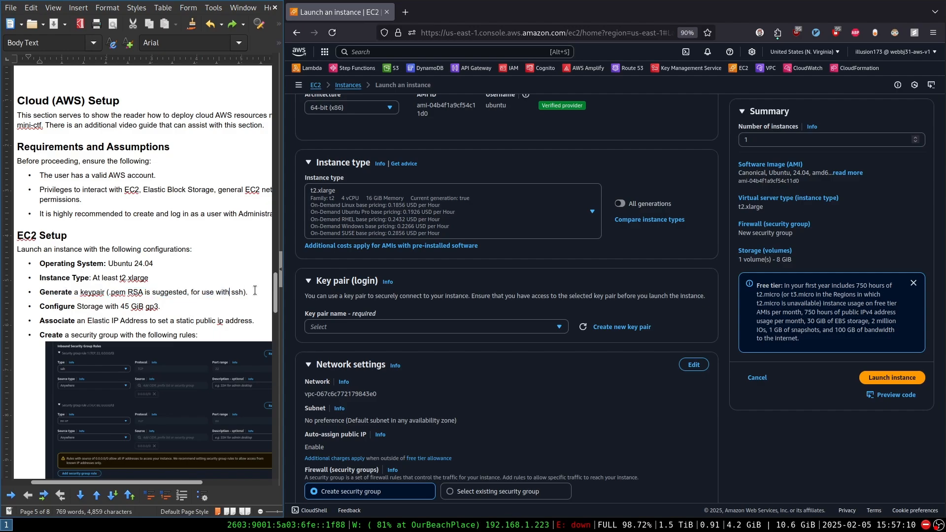
click(376, 327)
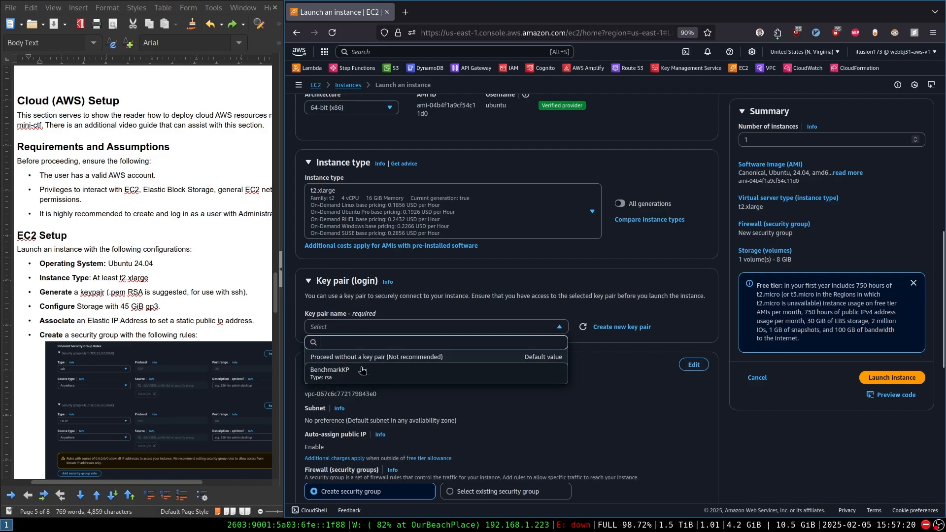
click(628, 305)
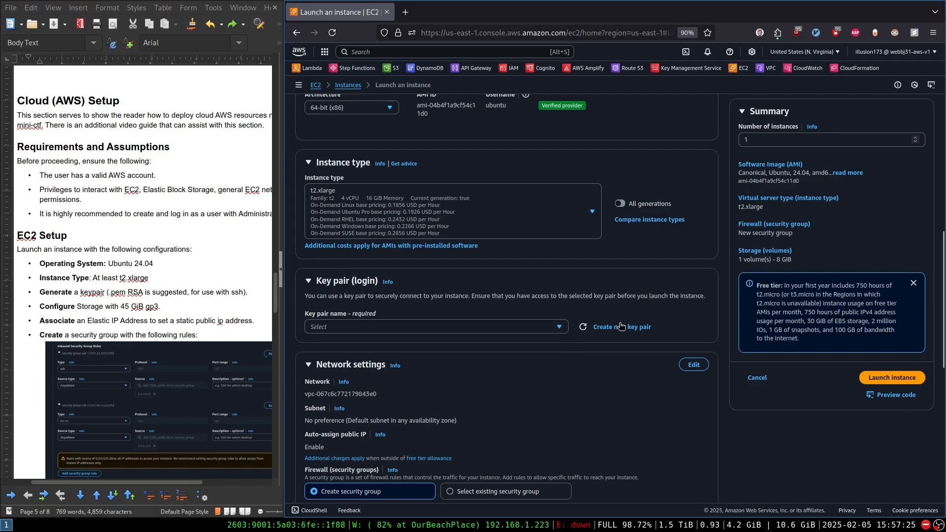
- Create RSA .pem key pair test-vm-keypair-aws and save its key file to Downloads
click(615, 327)
click(559, 223)
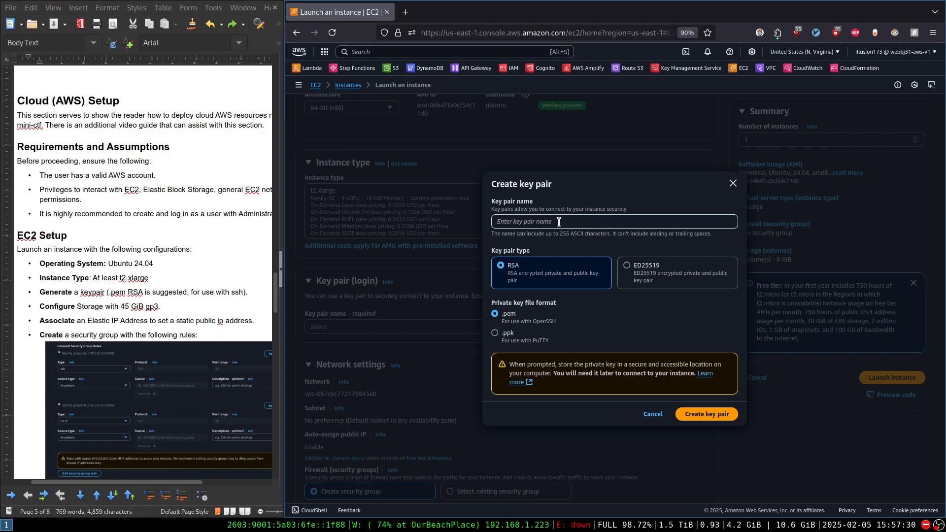
text(test-vm-keypair-aws)
click(719, 418)
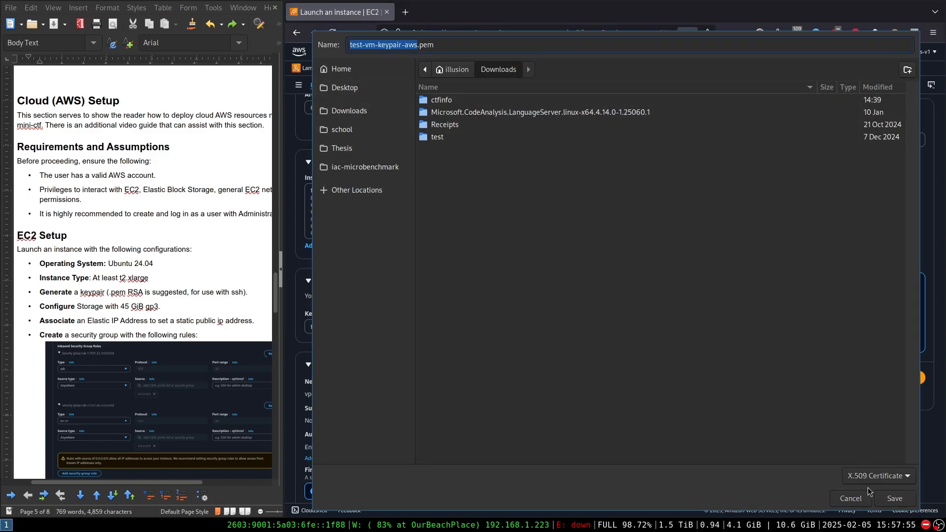
click(893, 499)
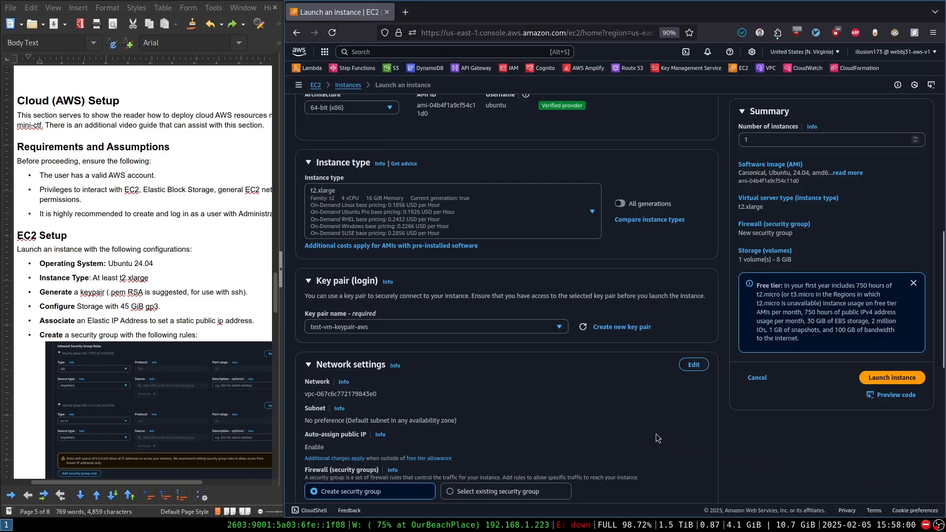
- Make the network and firewall settings editable
scroll(402, 375, down, 5)
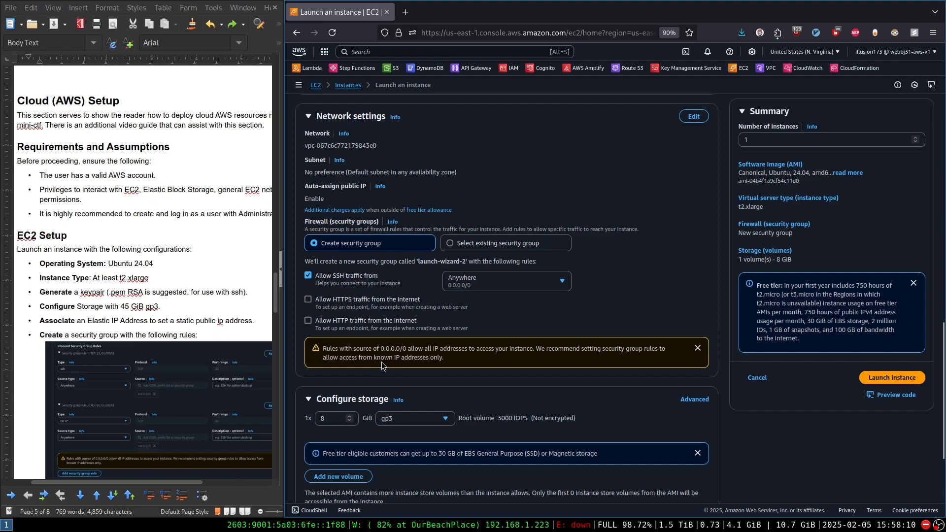
click(693, 117)
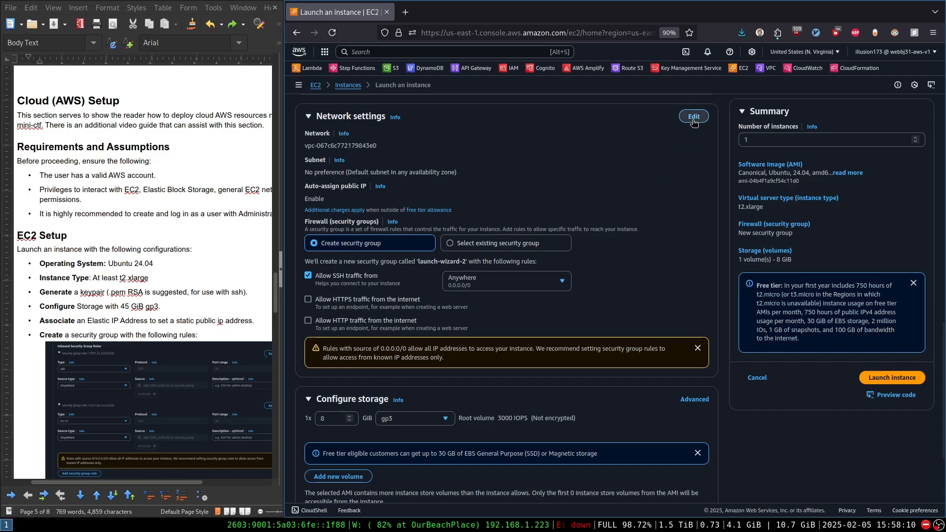
scroll(400, 252, down, 1)
scroll(400, 252, down, 2)
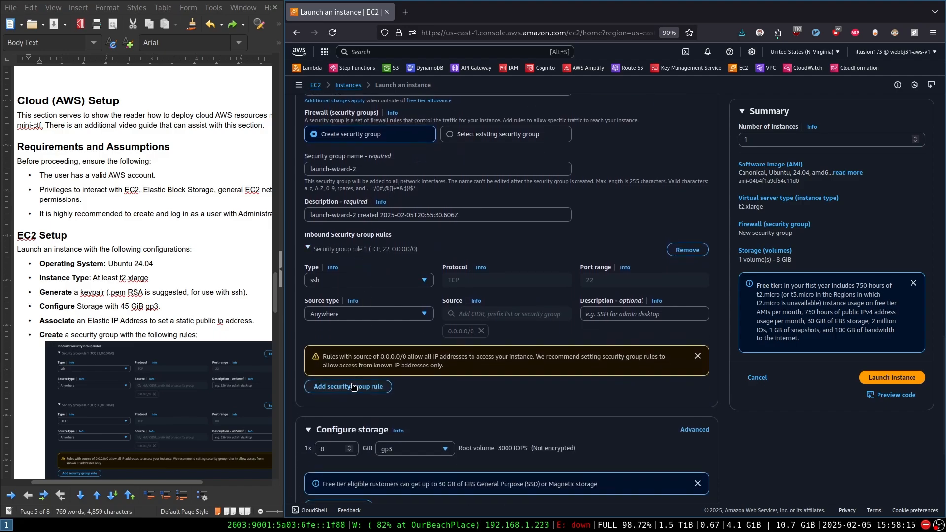
- Add an inbound HTTP rule on port 80 with source Anywhere (0.0.0.0/0)
click(352, 387)
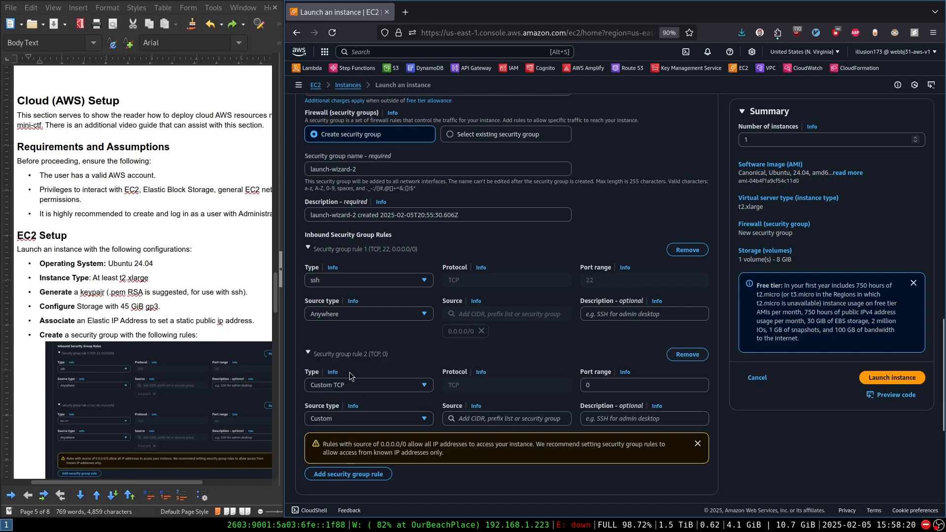
scroll(352, 380, down, 2)
click(329, 261)
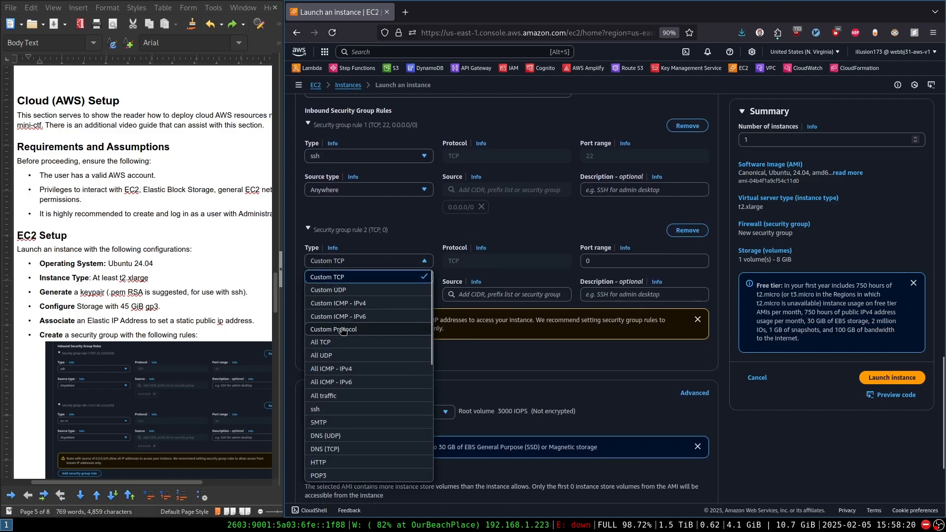
click(351, 470)
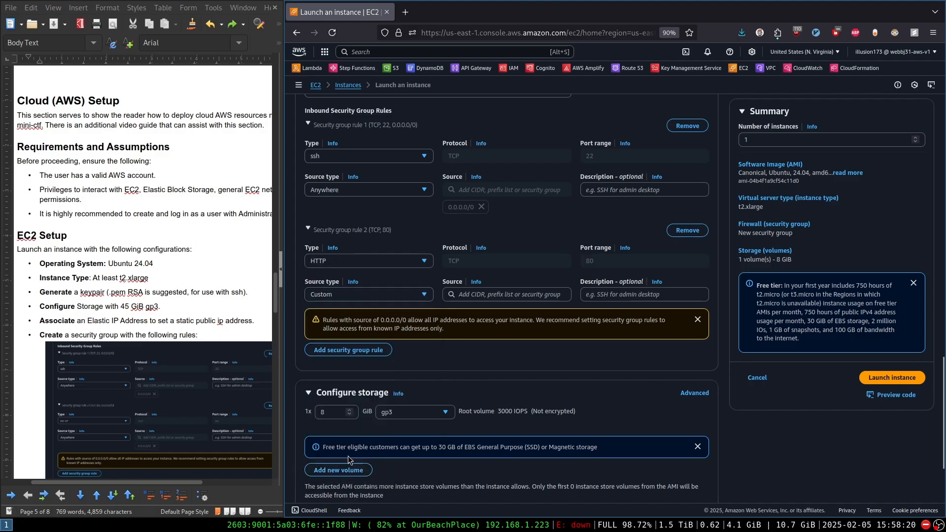
click(383, 298)
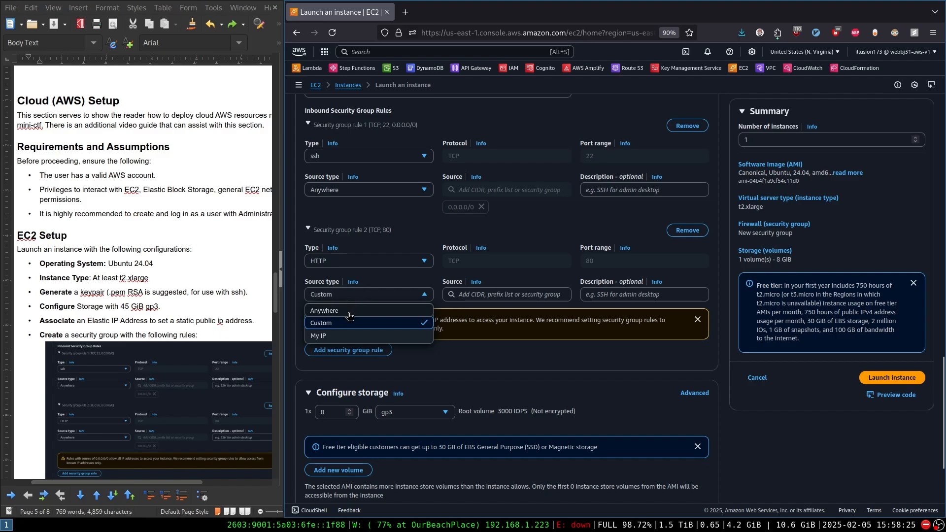
click(350, 311)
scroll(492, 345, up, 2)
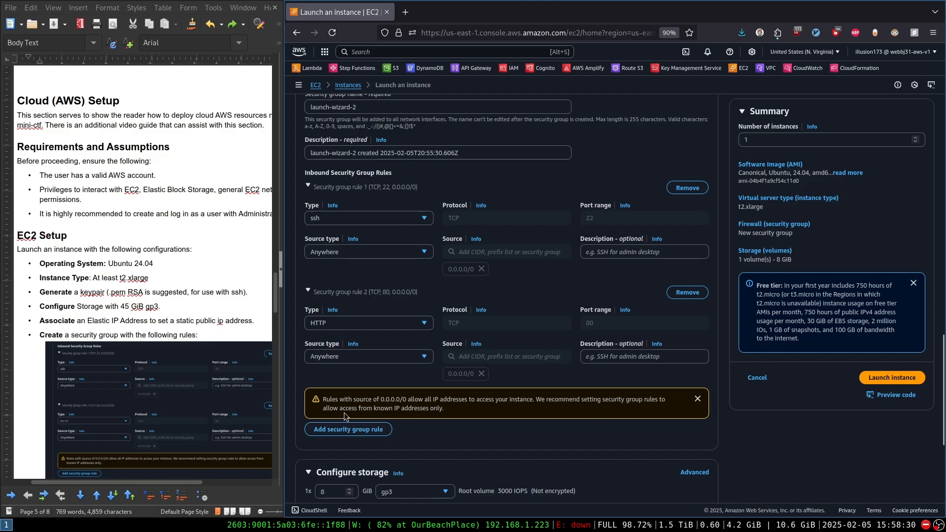
scroll(340, 409, down, 2)
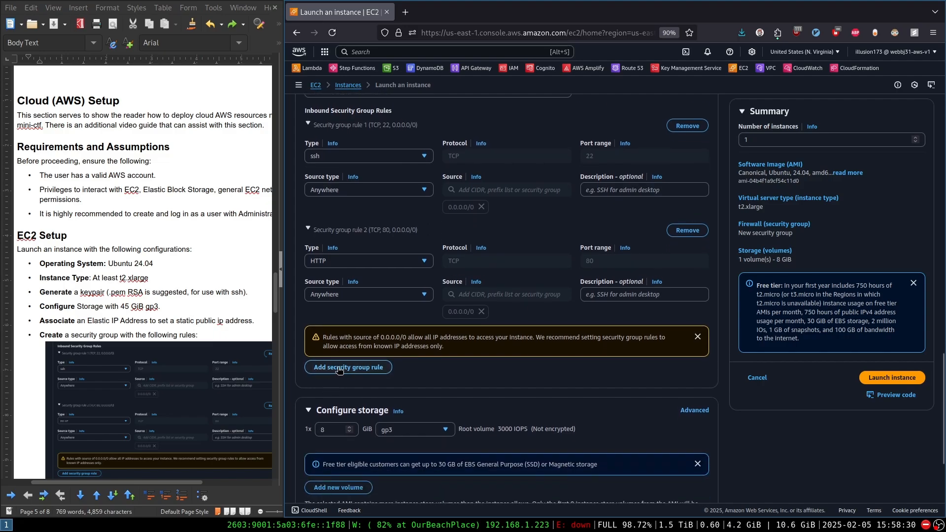
scroll(531, 340, up, 2)
scroll(492, 187, up, 4)
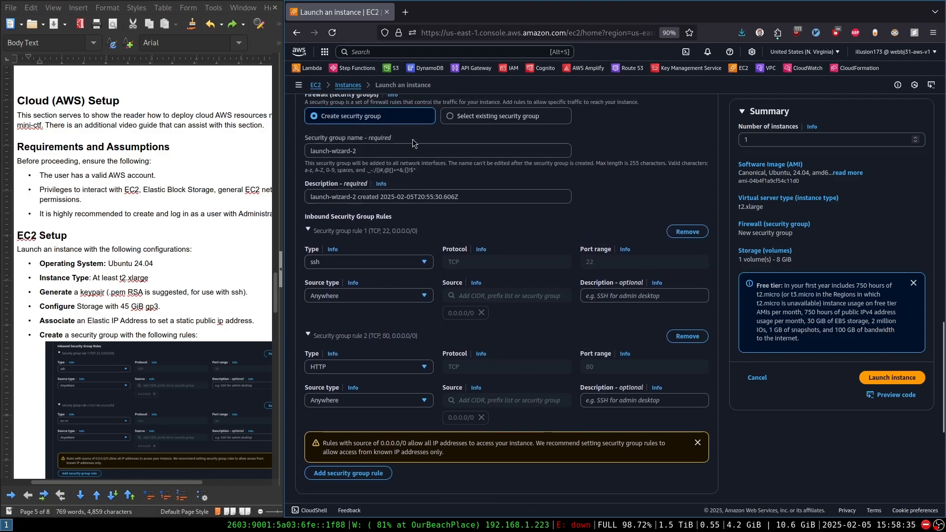
scroll(603, 148, down, 4)
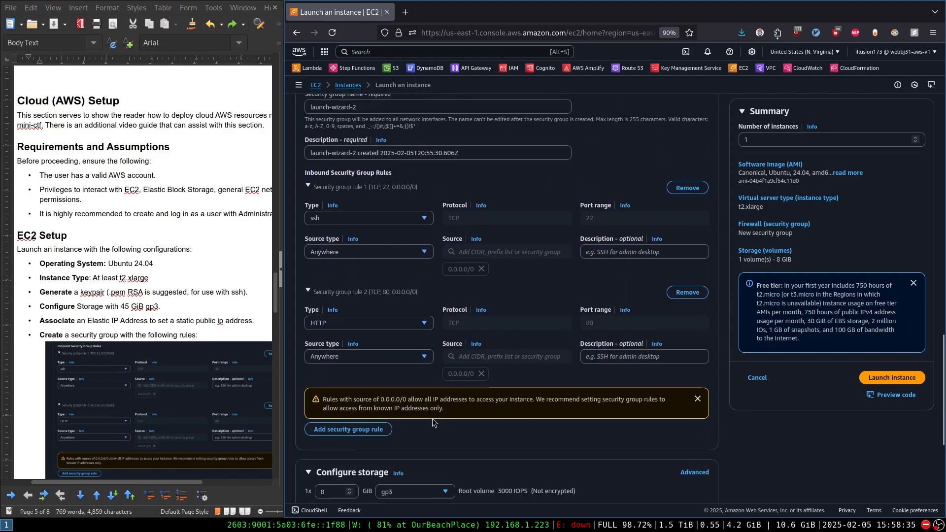
scroll(386, 331, up, 2)
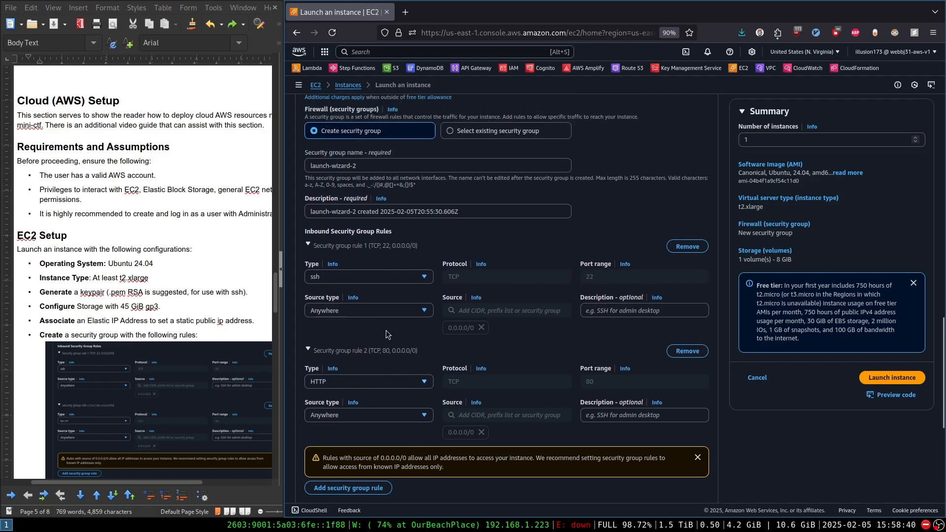
scroll(311, 182, up, 6)
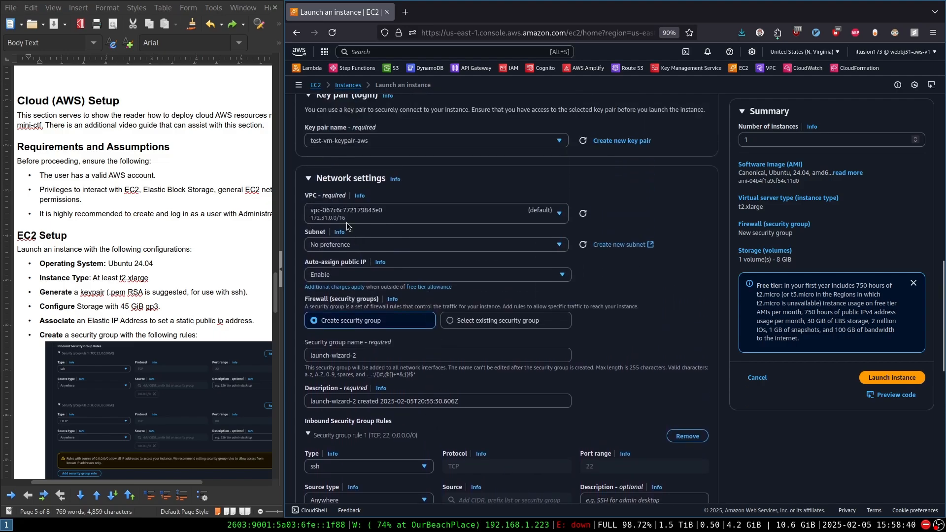
- Set the root volume to 45 GiB gp3, per the storage requirement in the notes
click(310, 179)
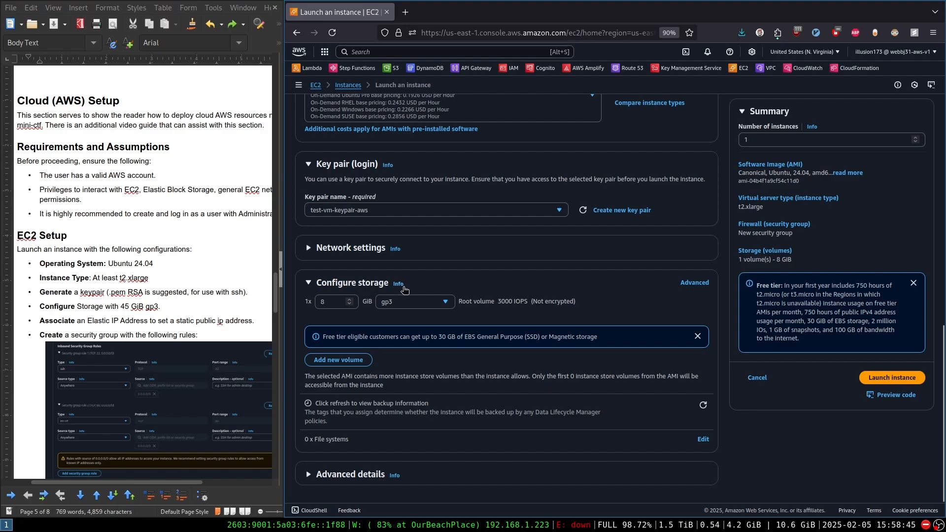
click(230, 292)
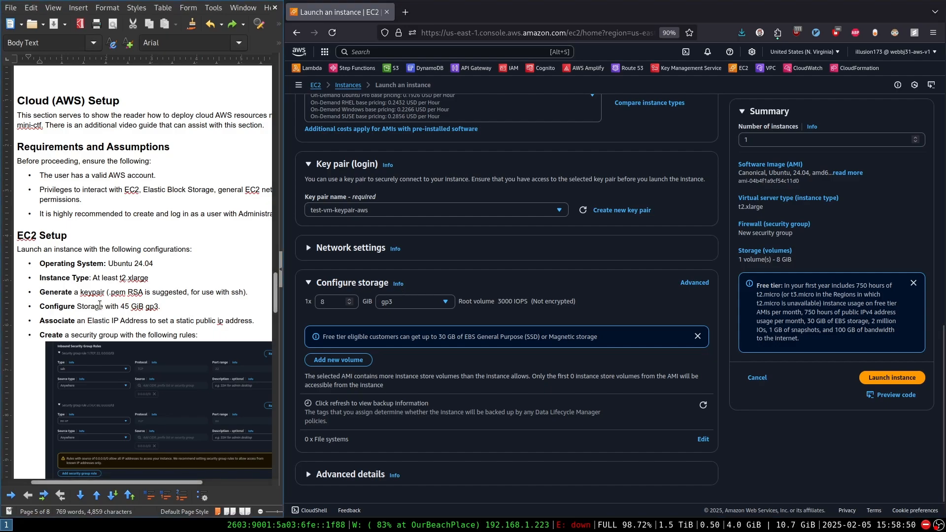
drag(99, 305, 134, 300)
click(155, 294)
double_click(329, 304)
click(400, 266)
click(334, 301)
click(358, 269)
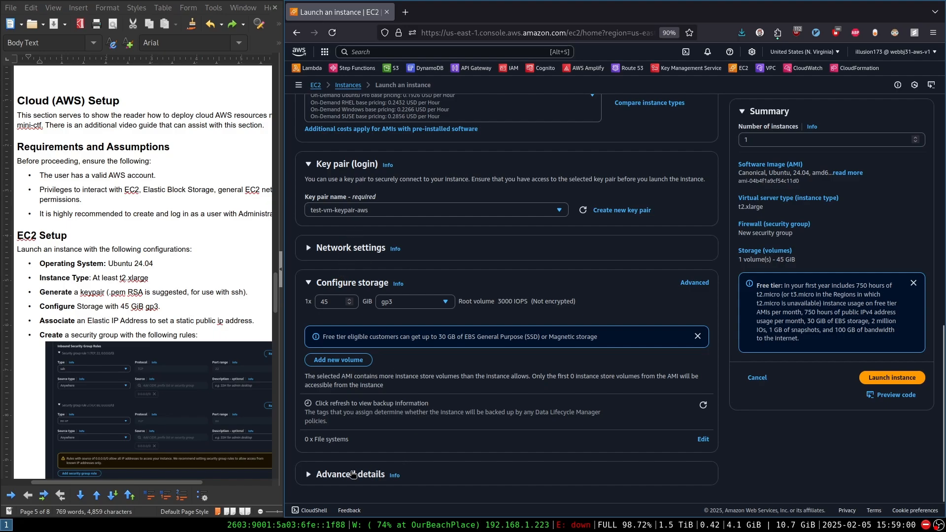
- Glance through Advanced details and launch the instance
click(353, 474)
scroll(379, 401, down, 3)
scroll(391, 431, down, 3)
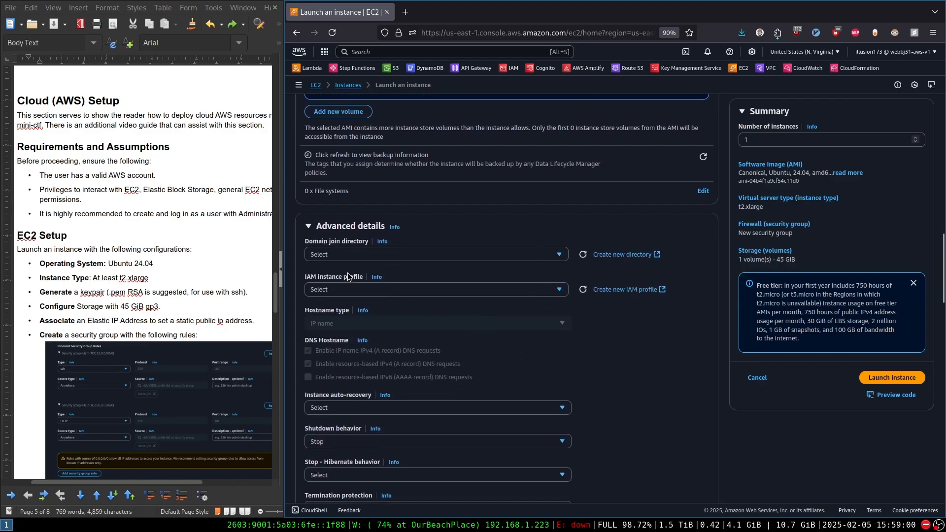
click(336, 230)
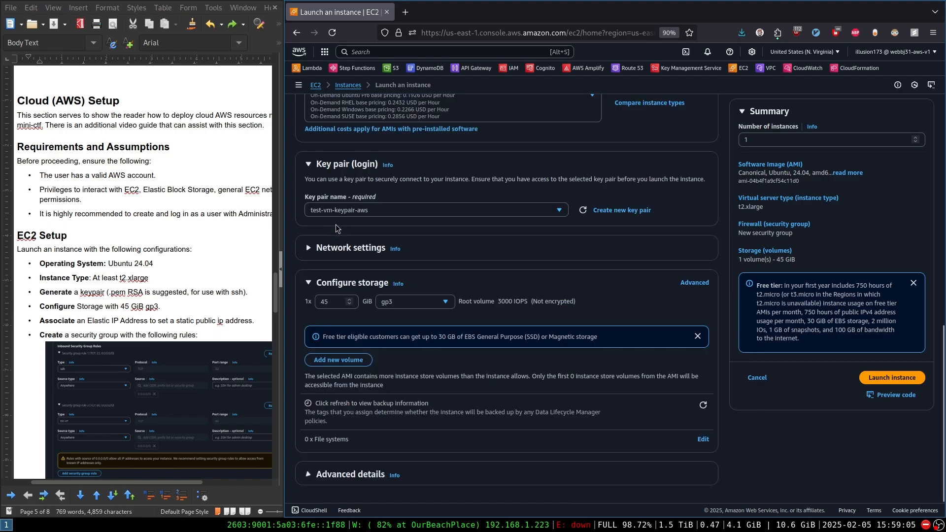
click(894, 379)
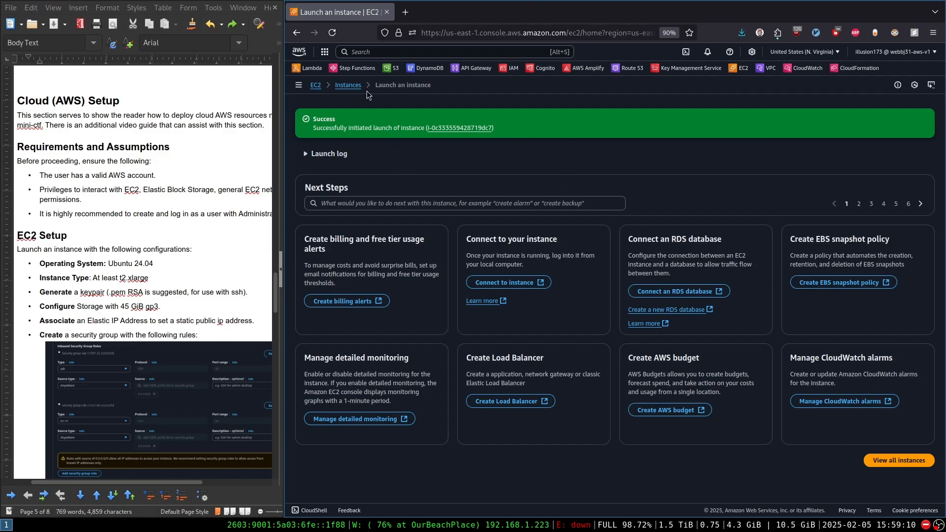
- Refresh the Instances list to see ctf-test-vm running, then highlight the notes' Elastic IP step
click(347, 86)
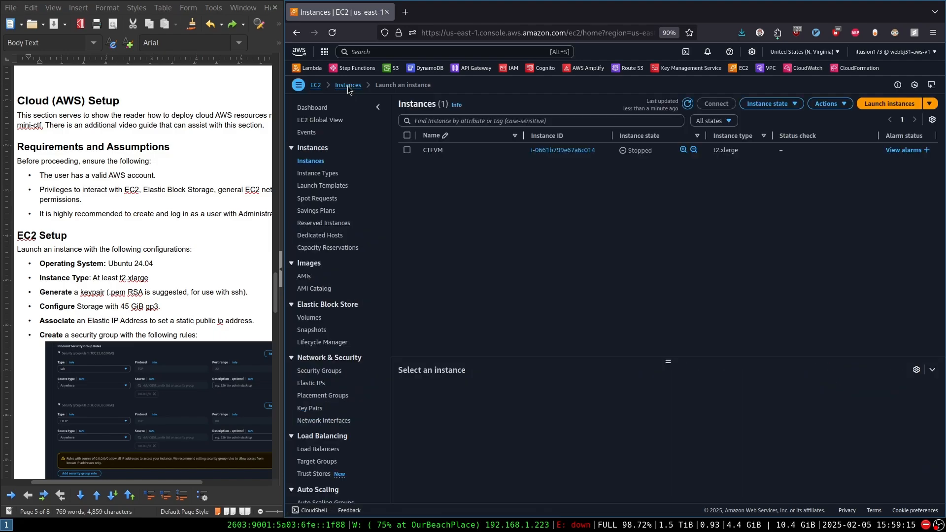
click(687, 104)
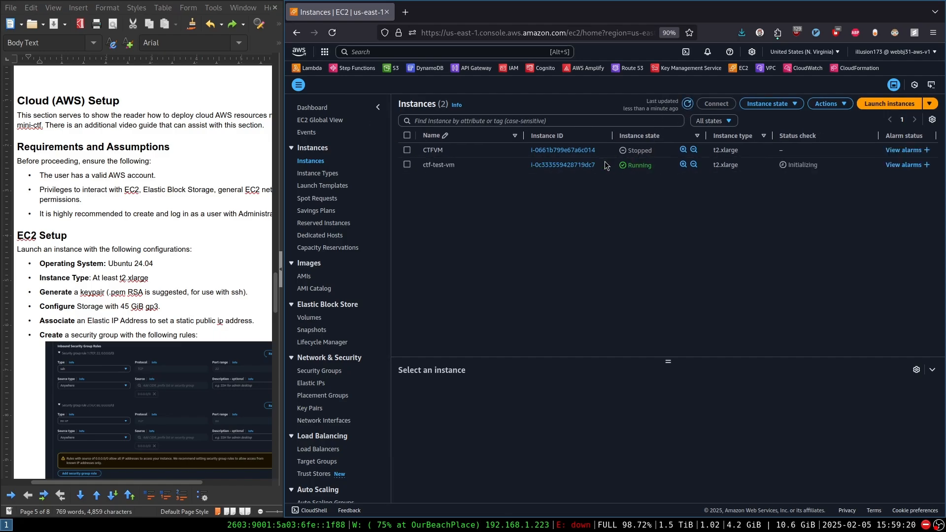
mouse_move(526, 174)
mouse_down()
mouse_move(850, 173)
mouse_move(527, 172)
mouse_up()
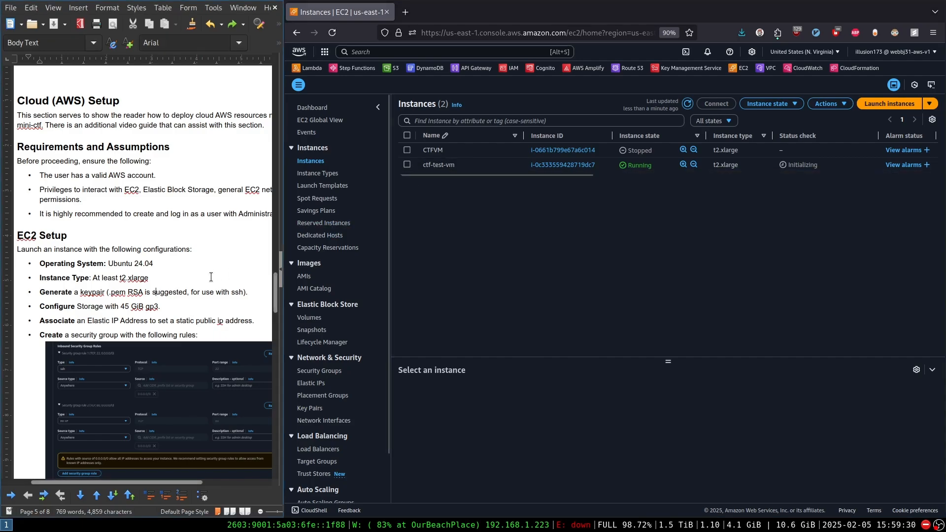
drag(44, 321, 252, 321)
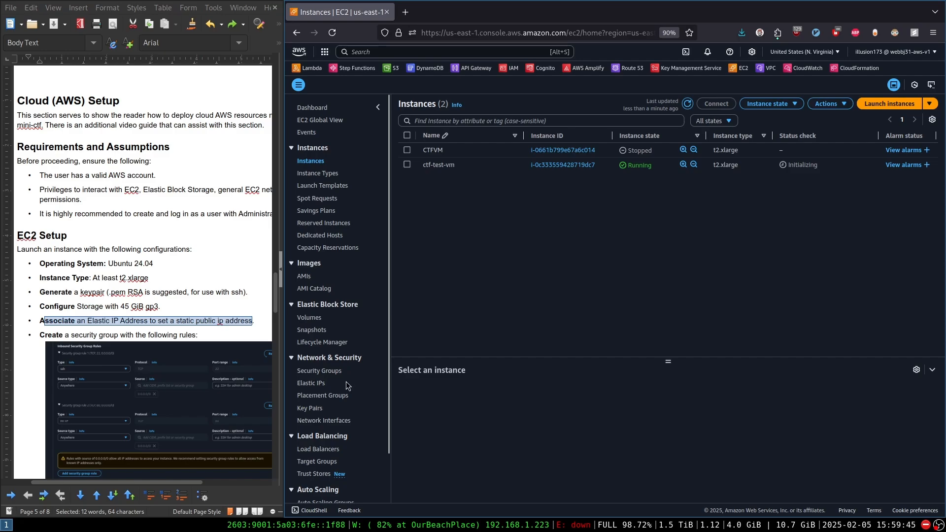
- Go to Elastic IPs and start allocating a new Elastic IP address
click(309, 385)
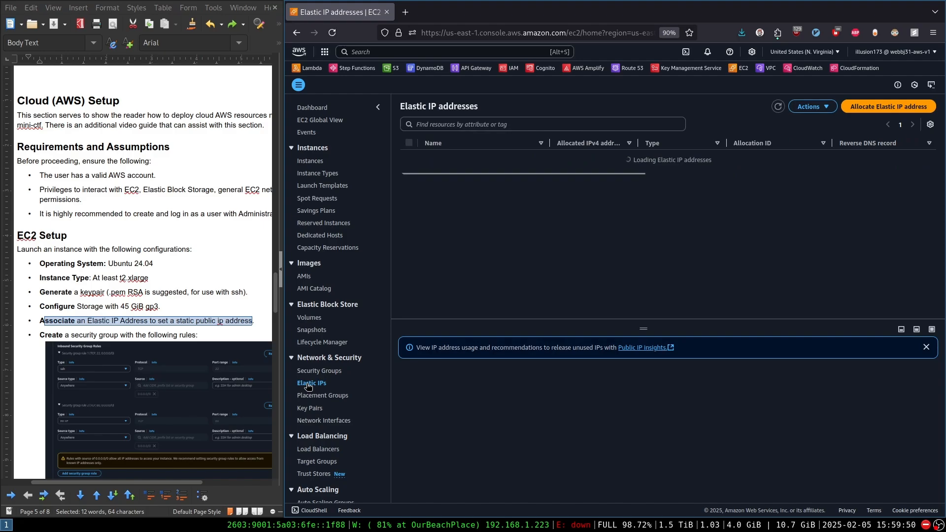
drag(471, 166, 454, 203)
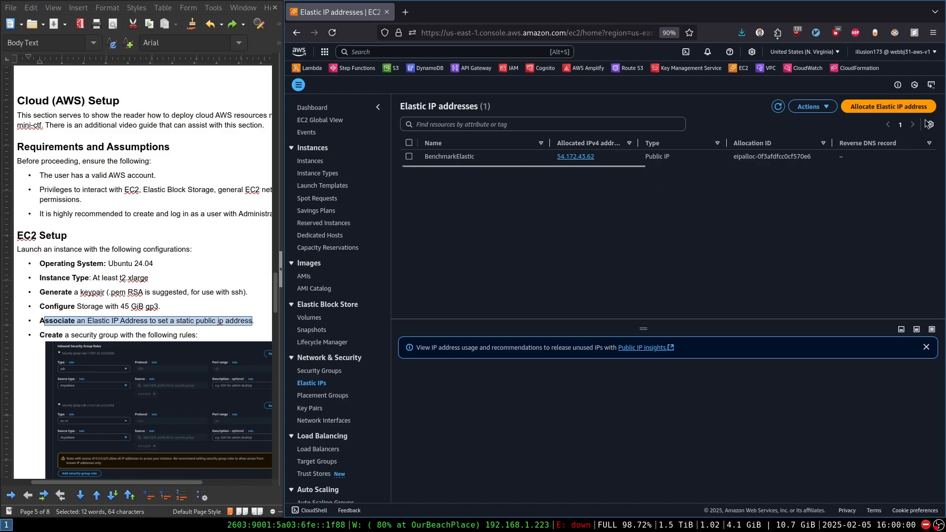
click(883, 109)
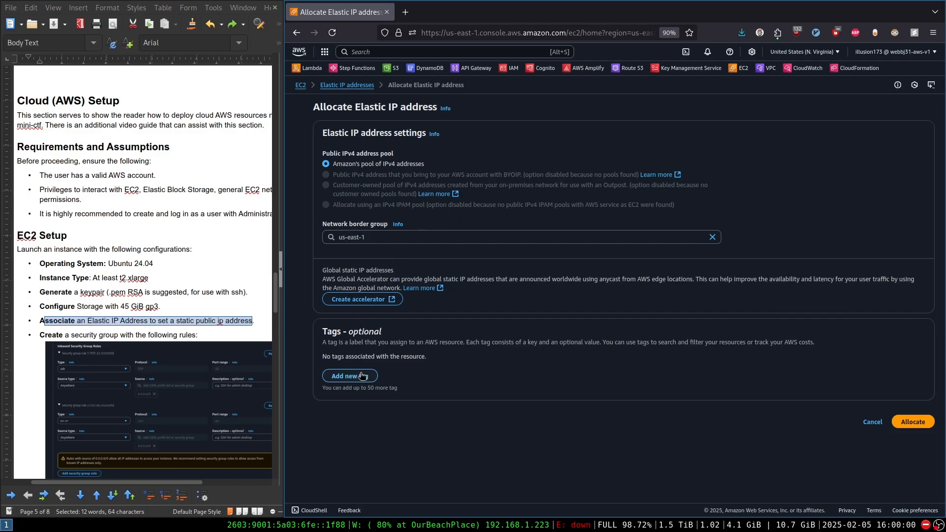
- Allocate an Elastic IP from Amazon's pool in us-east-1, after checking the console region
click(427, 237)
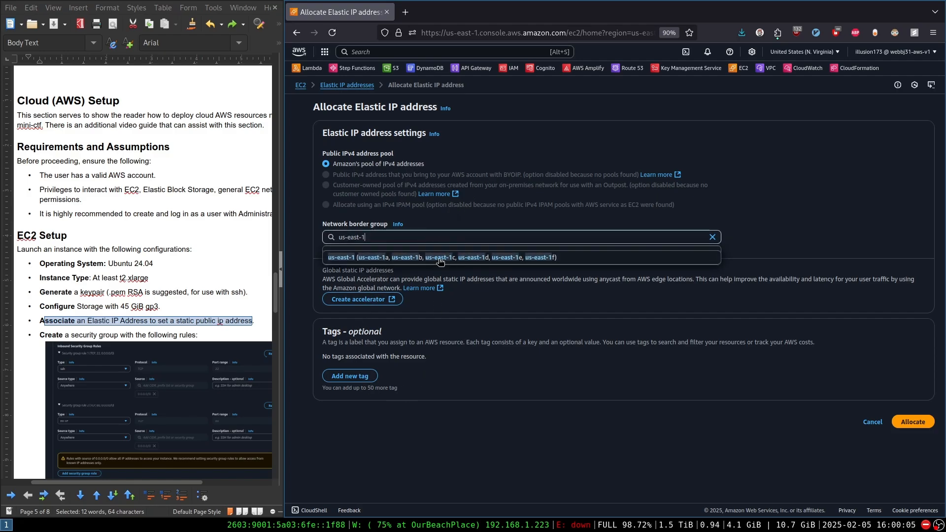
click(383, 258)
click(904, 54)
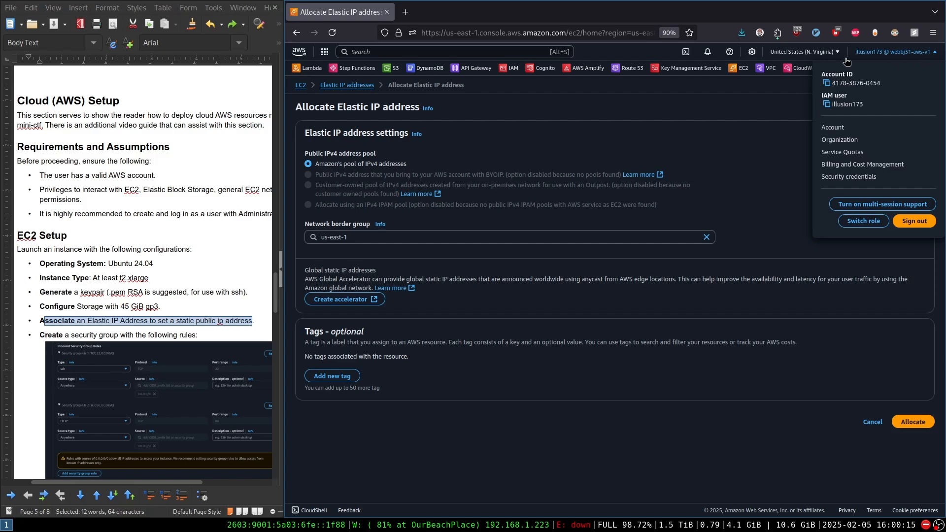
click(791, 52)
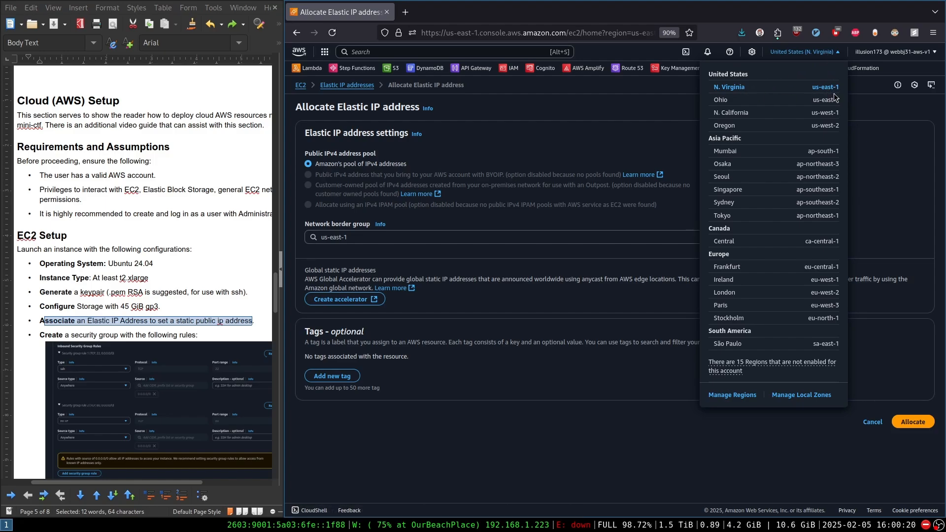
click(871, 130)
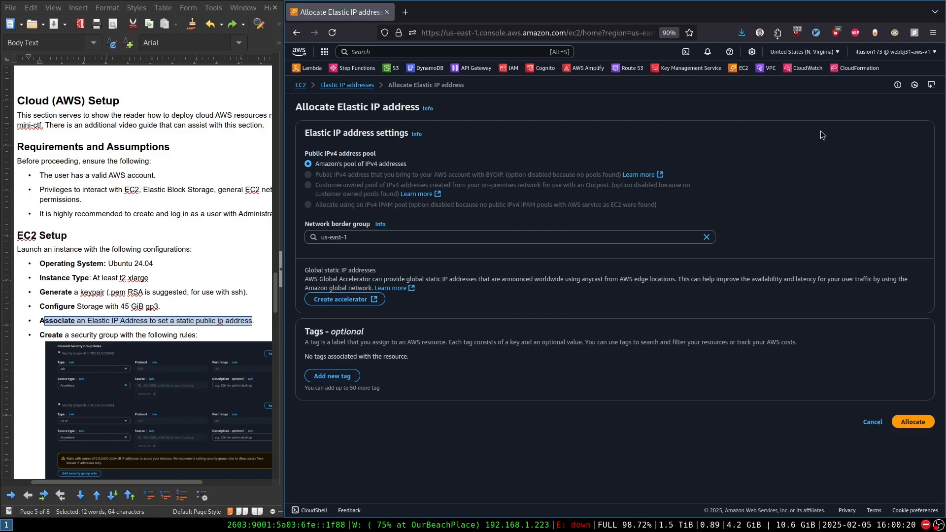
click(929, 423)
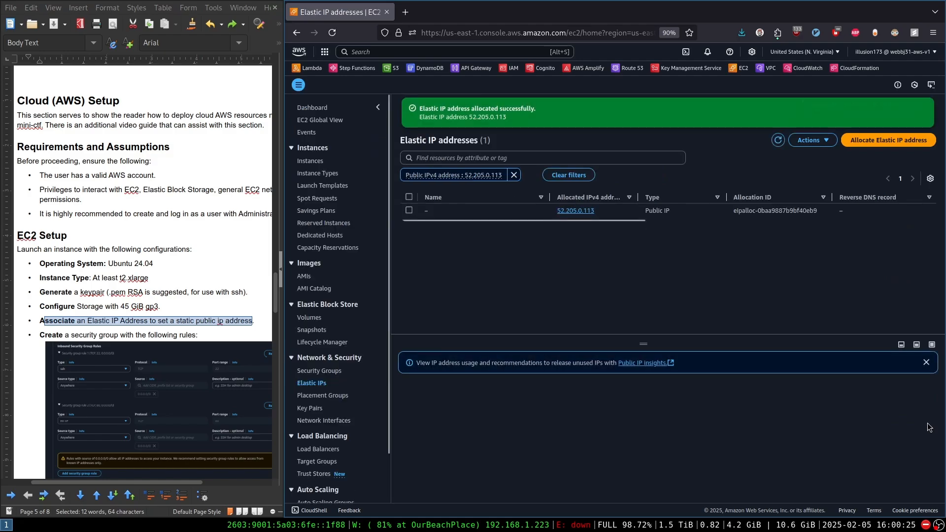
- Refresh the Elastic IP list to show all addresses and dismiss the success banner
click(779, 144)
click(779, 144)
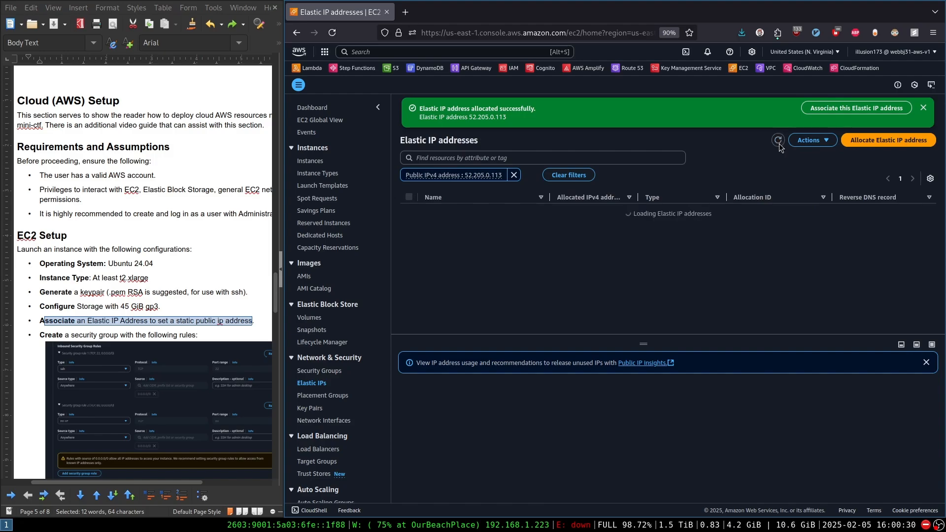
click(514, 175)
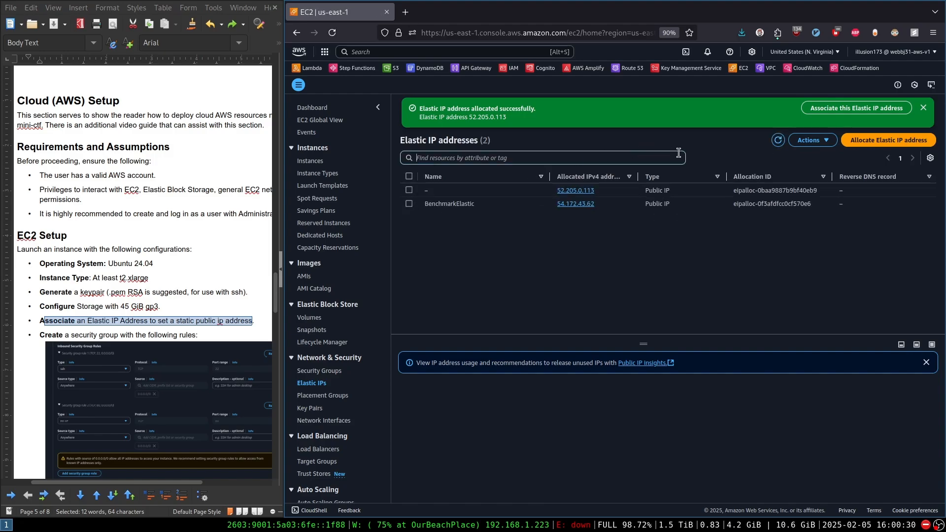
click(923, 108)
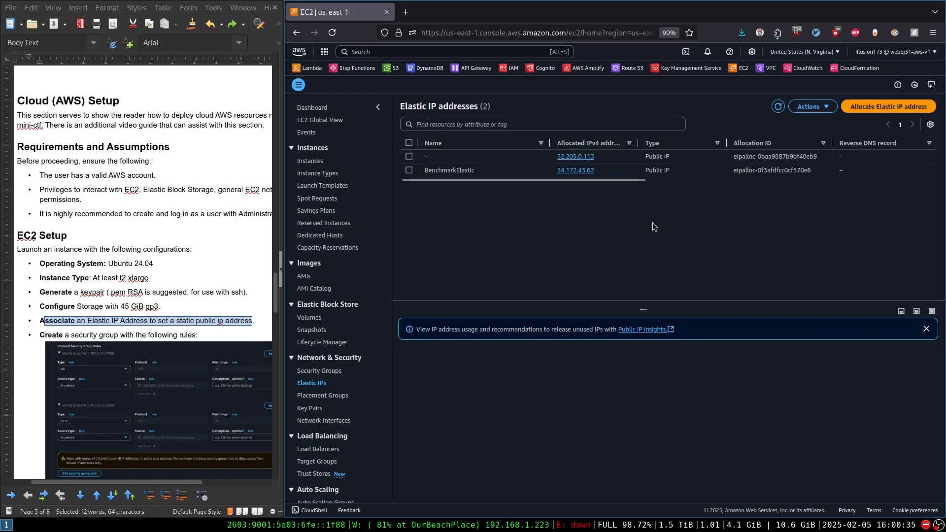
- Name Elastic IP 52.205.0.113 test-vm-aws and return to the EC2 Instances list
click(433, 157)
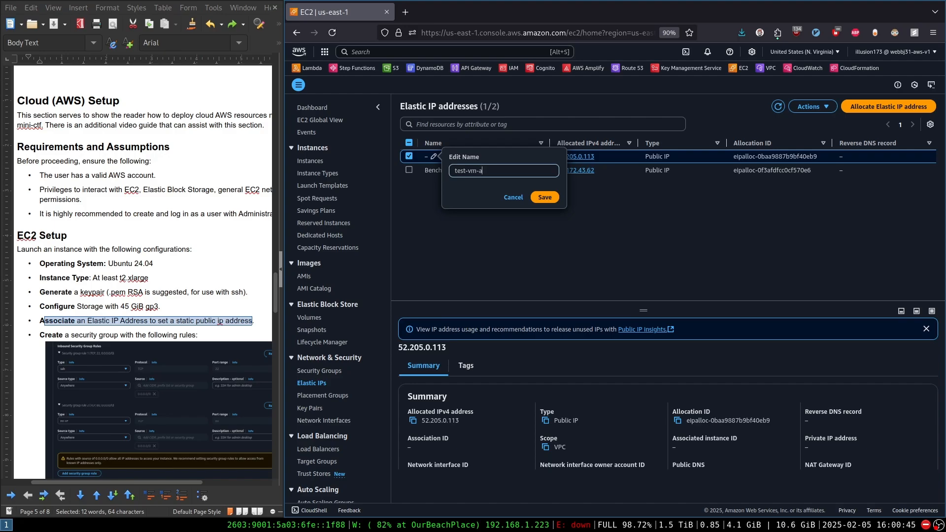
text(test-vm-aws)
key(Return)
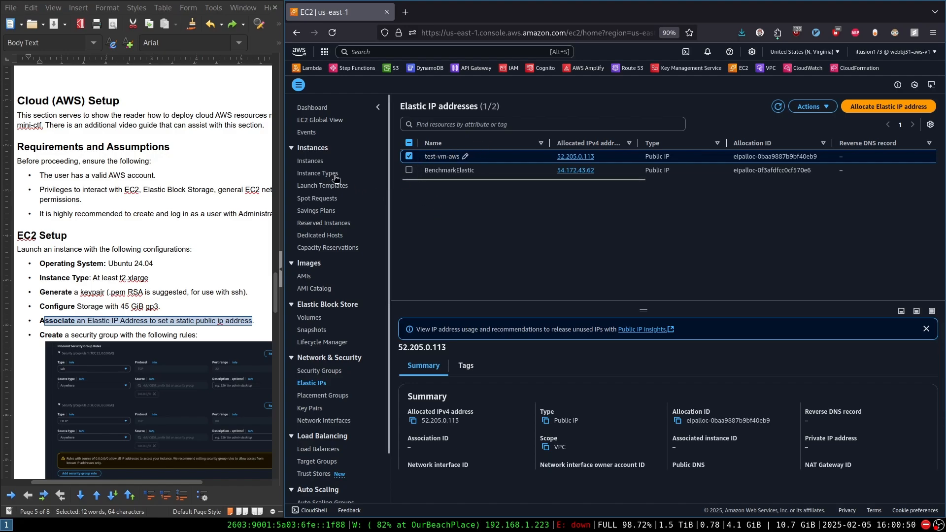
click(314, 162)
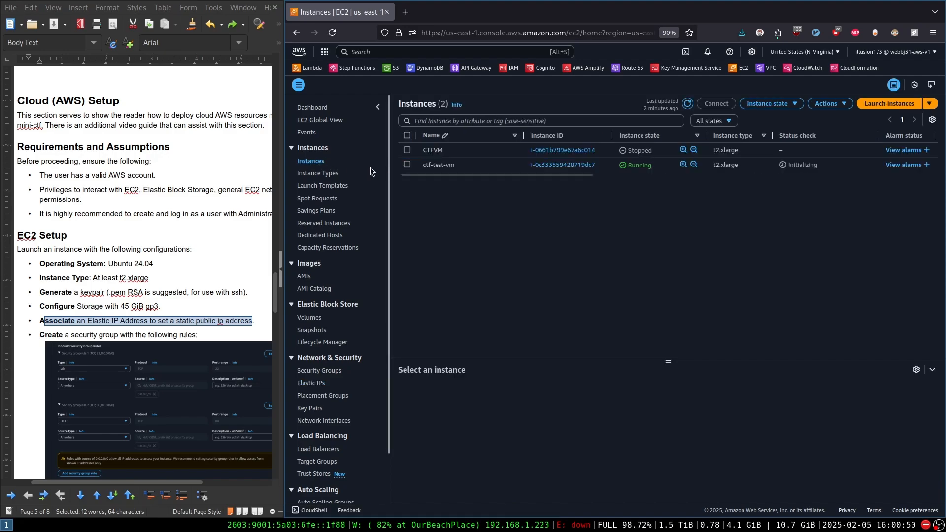
- Stop ctf-test-vm from its details page, then go back to the instances list
click(543, 166)
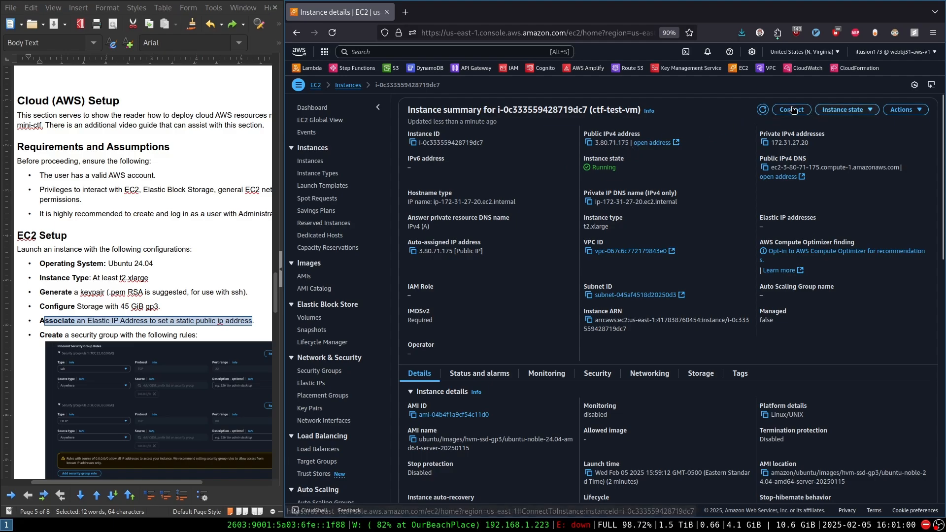
click(864, 109)
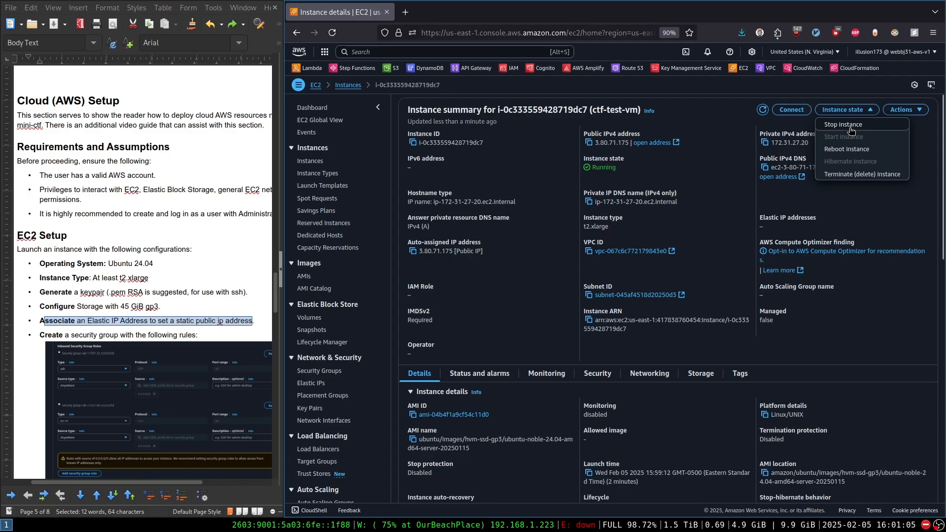
click(850, 125)
click(825, 363)
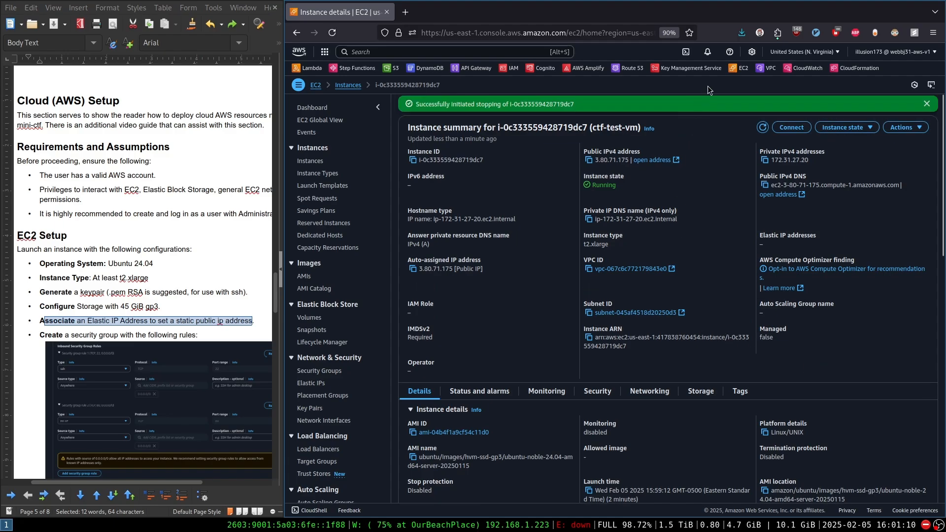
click(927, 104)
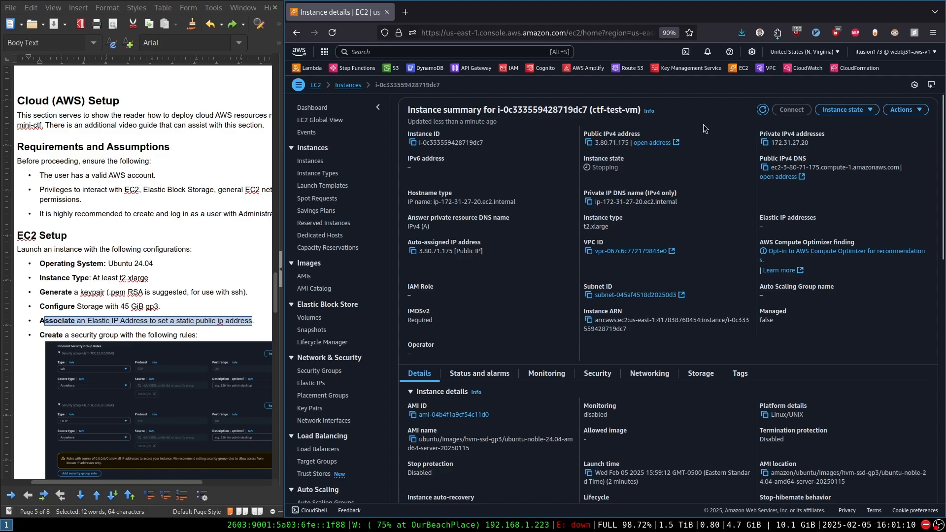
click(310, 160)
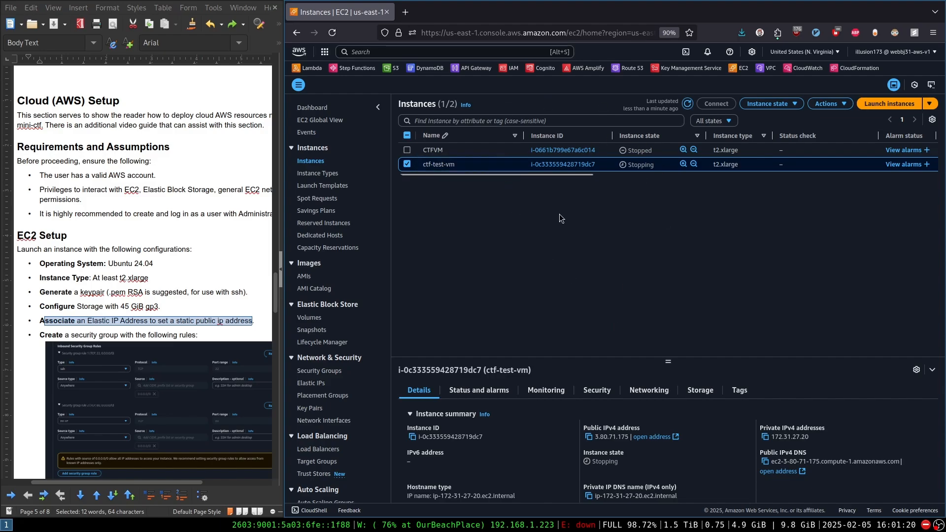
click(129, 334)
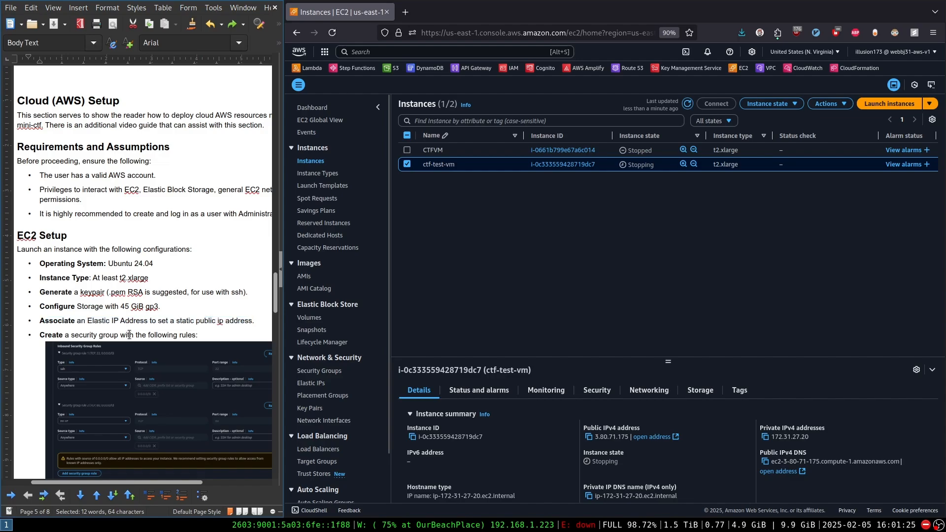
scroll(116, 325, down, 1)
scroll(123, 281, down, 6)
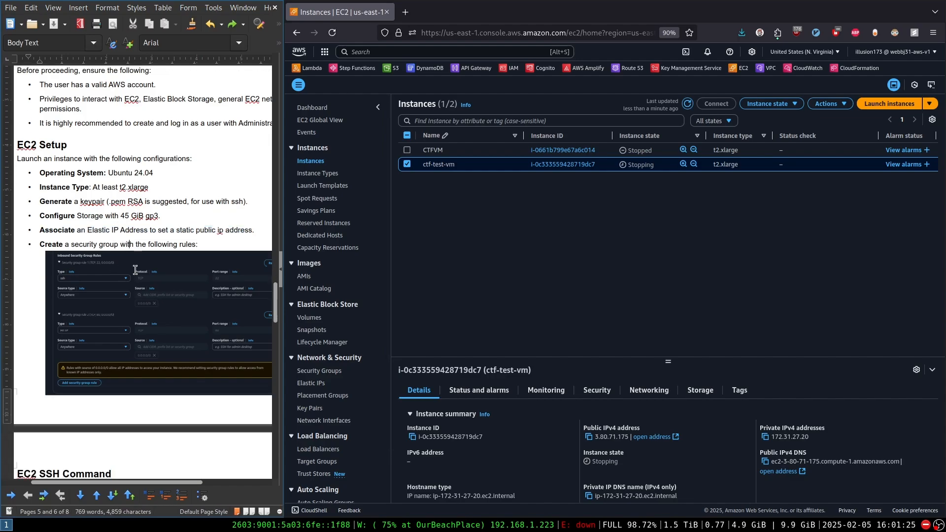
scroll(129, 273, up, 5)
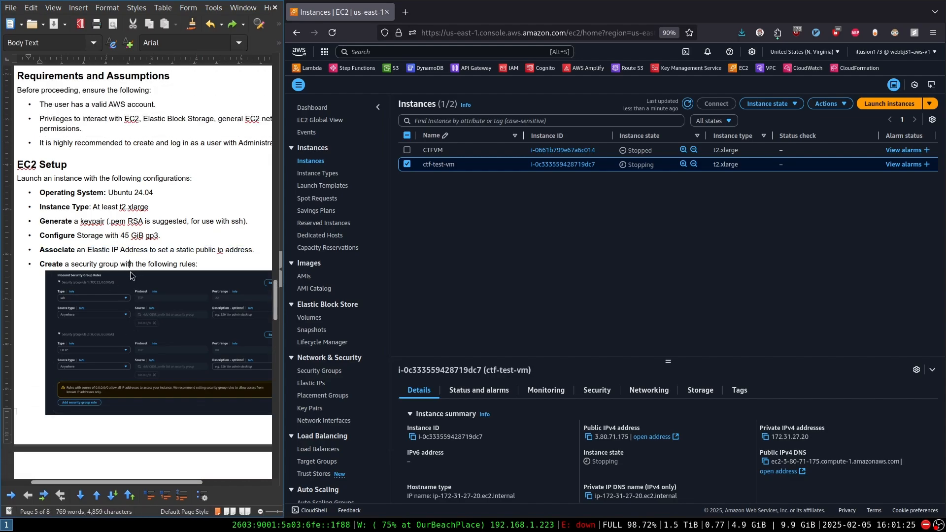
click(688, 103)
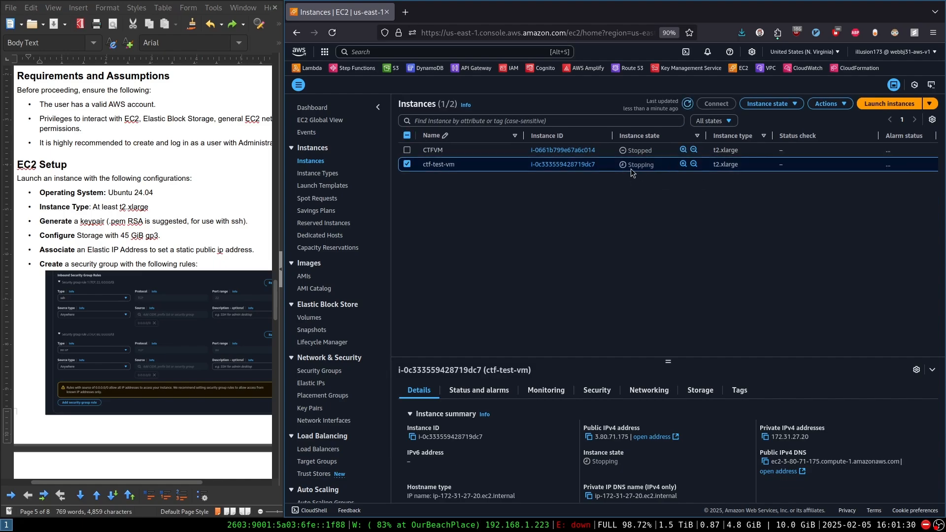
click(689, 105)
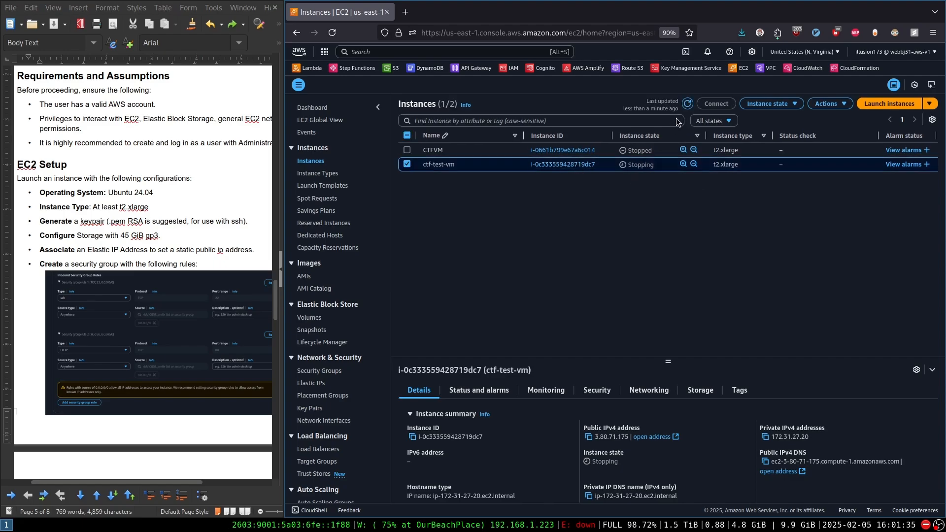
click(688, 104)
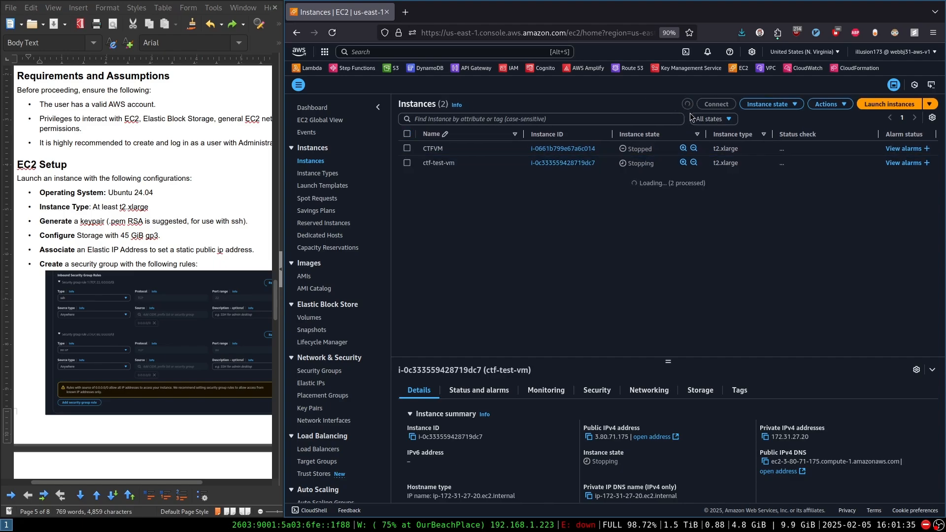
click(688, 104)
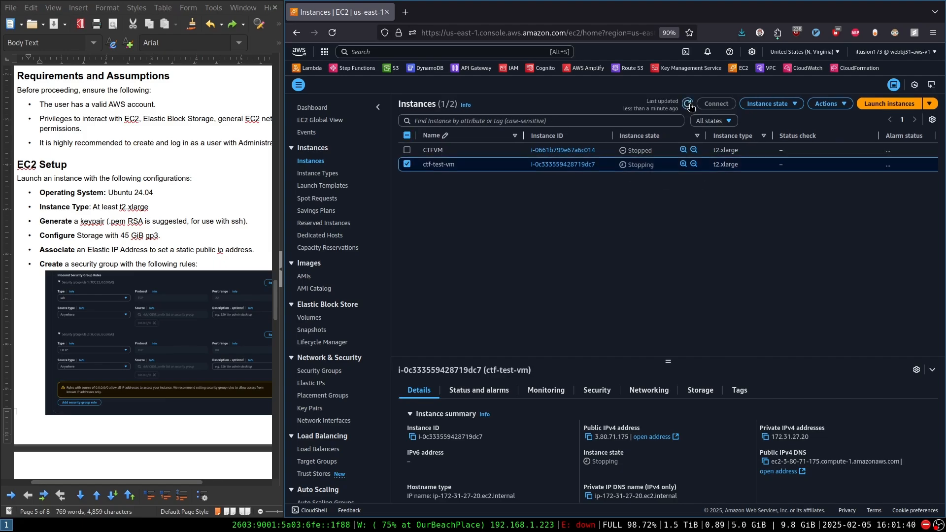
click(688, 105)
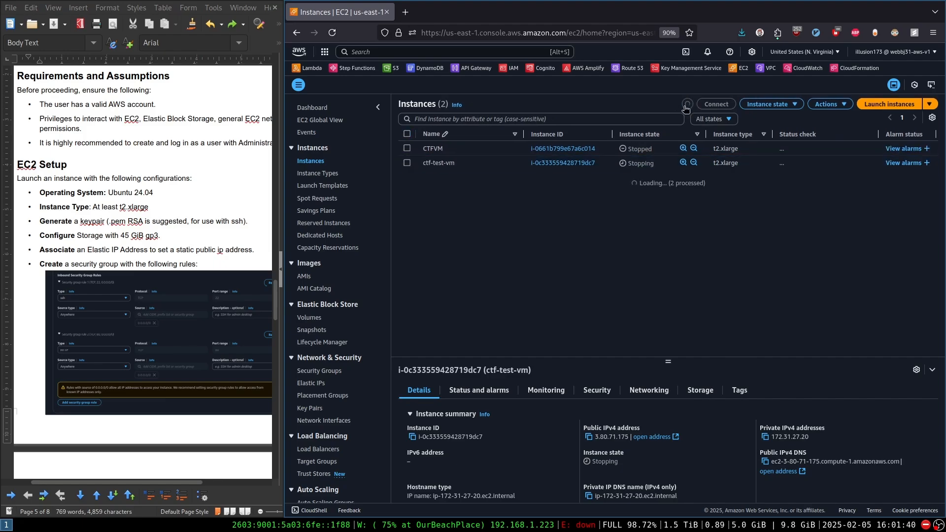
click(686, 106)
click(688, 103)
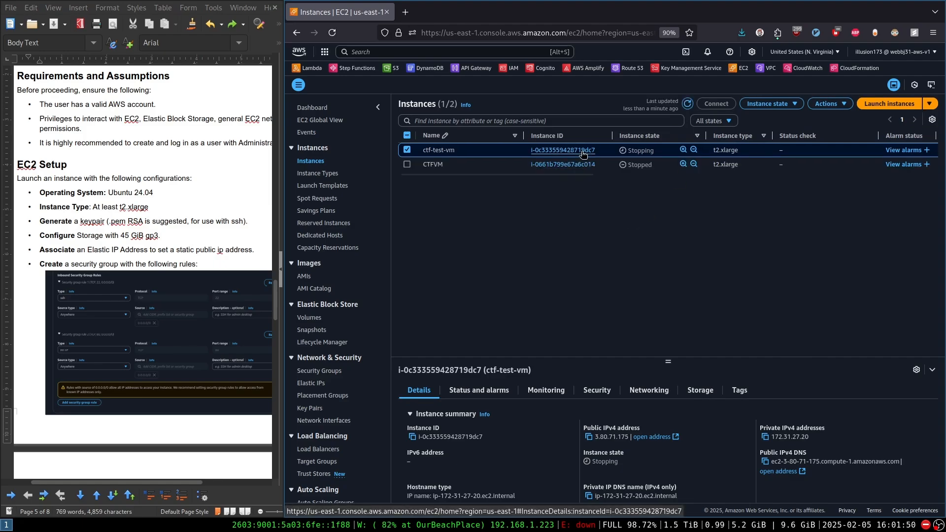
- Open ctf-test-vm's details and refresh until the instance shows Stopped
click(688, 104)
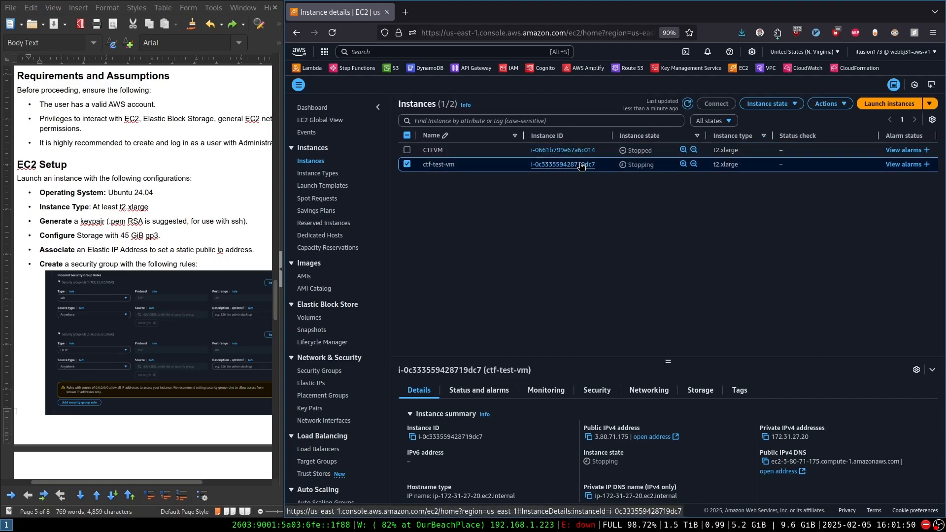
click(582, 166)
click(860, 109)
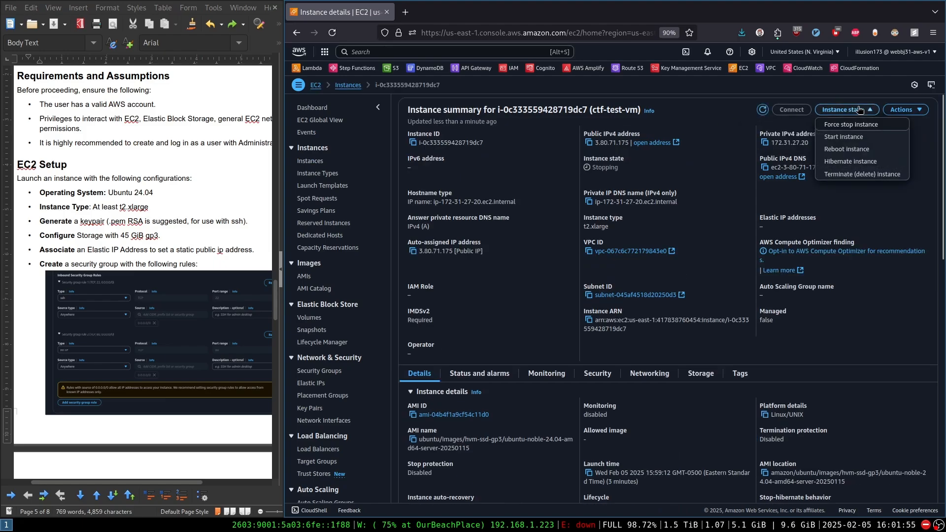
click(892, 110)
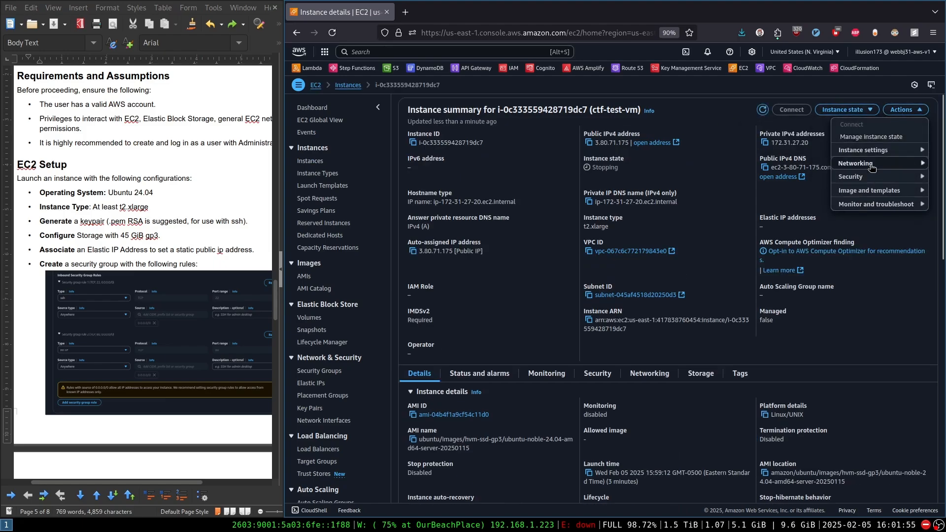
mouse_move(871, 168)
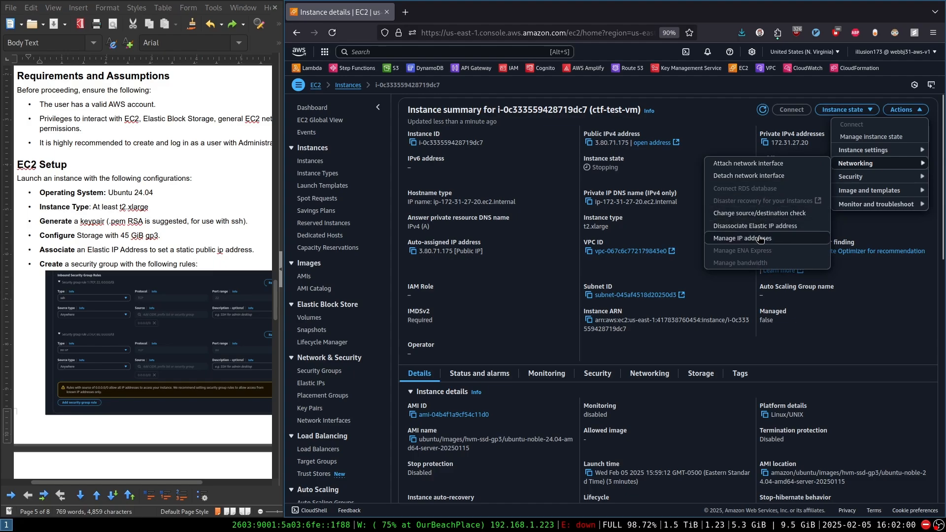
click(731, 119)
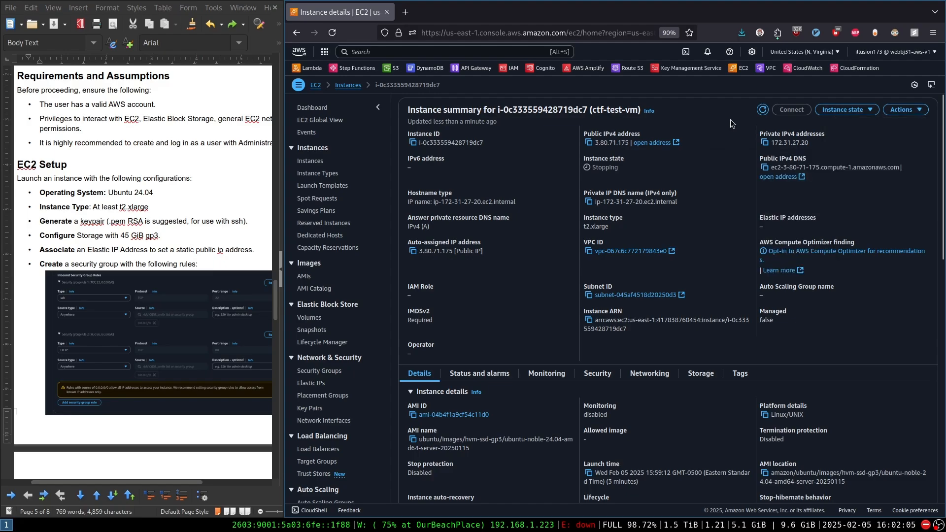
click(763, 109)
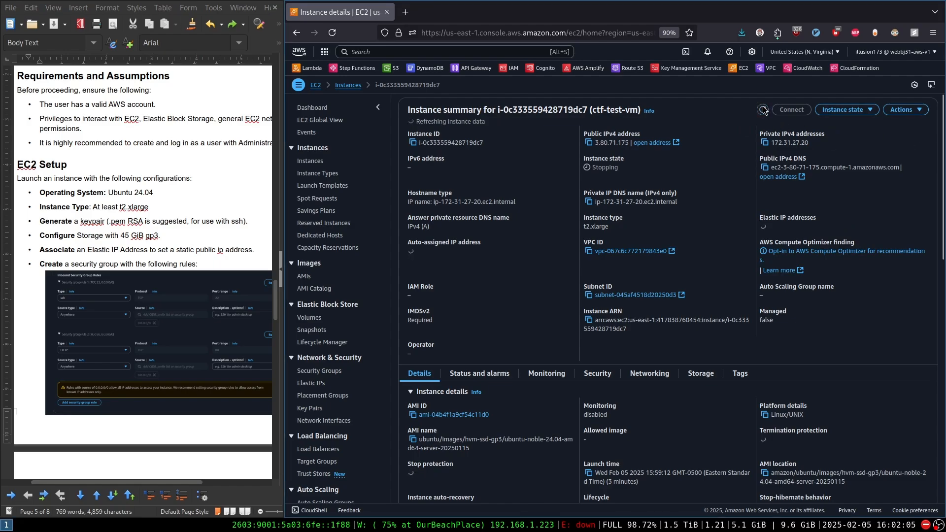
- Look at ctf-test-vm's Disassociate Elastic IP page under Actions > Networking, then cancel
click(859, 111)
click(905, 110)
mouse_move(876, 165)
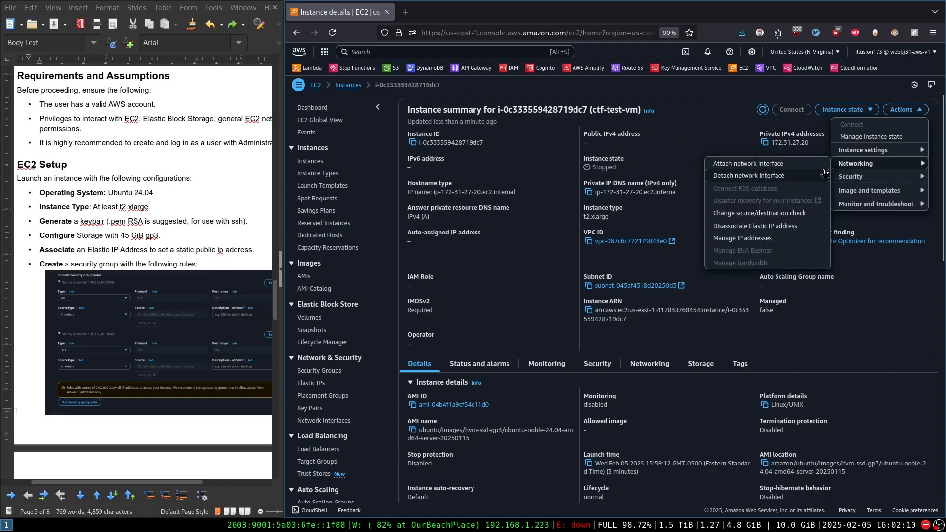
click(780, 225)
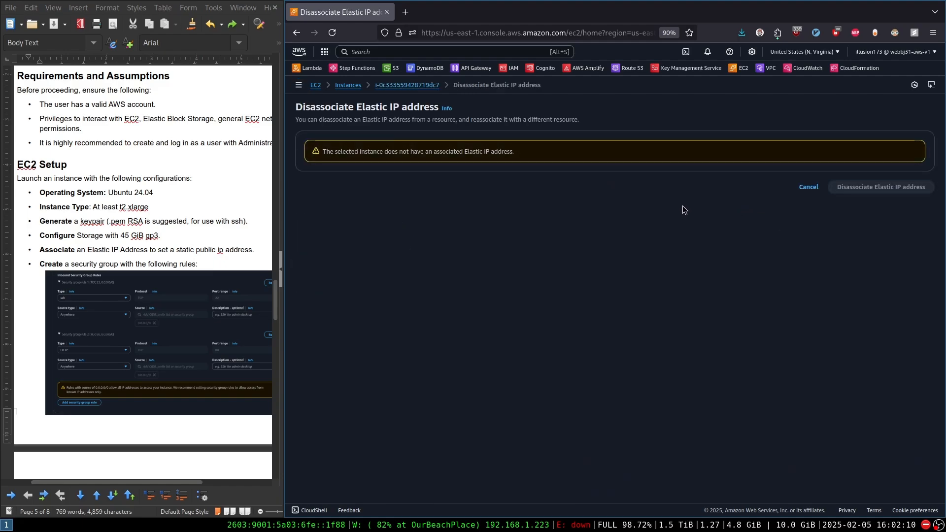
click(808, 187)
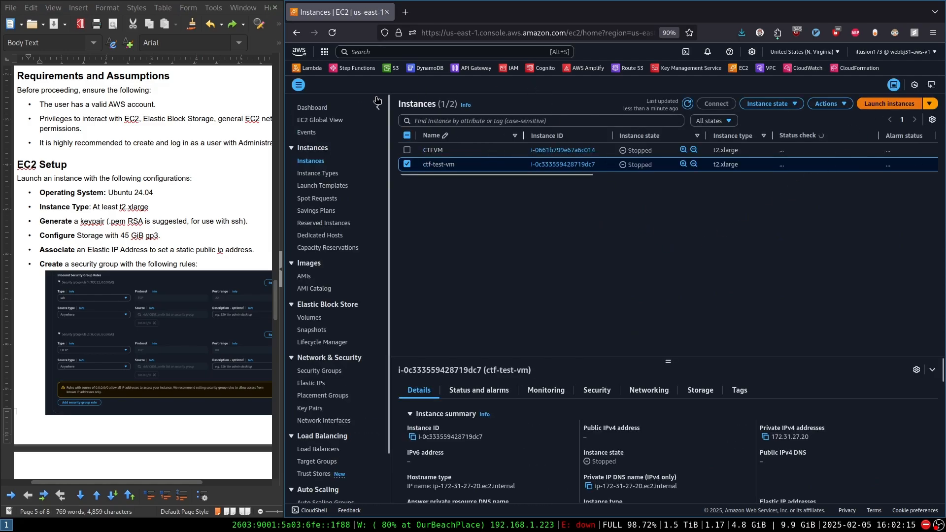
- Go back to the instances list, reopen ctf-test-vm and bring up Actions > Networking
click(299, 87)
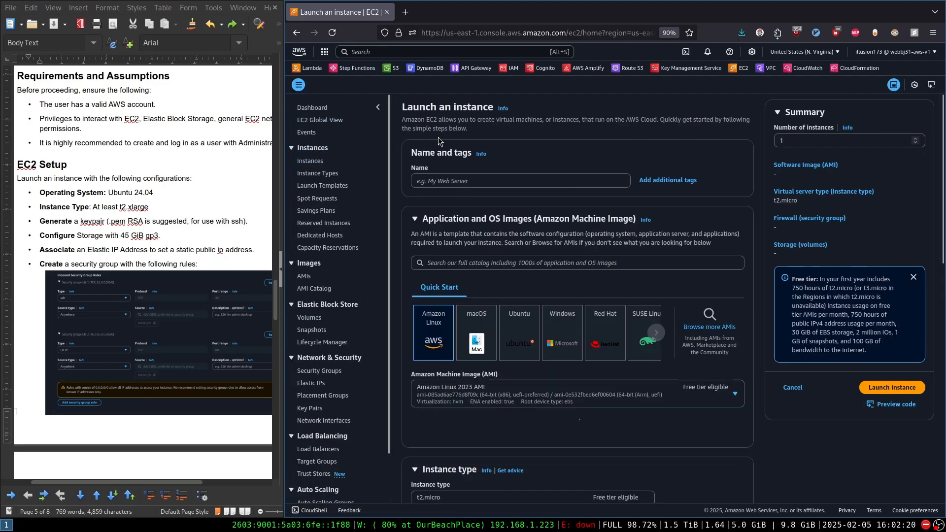
click(310, 161)
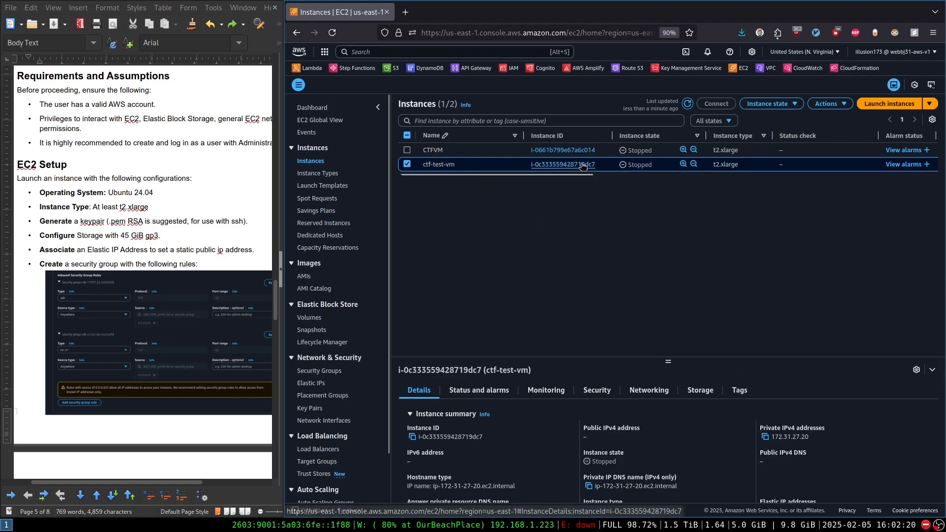
click(582, 163)
click(844, 109)
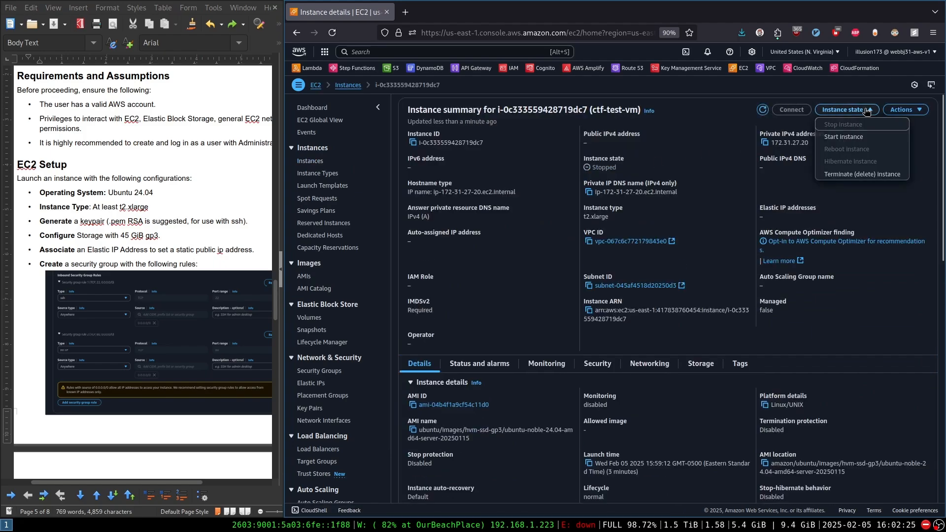
click(905, 109)
mouse_move(866, 163)
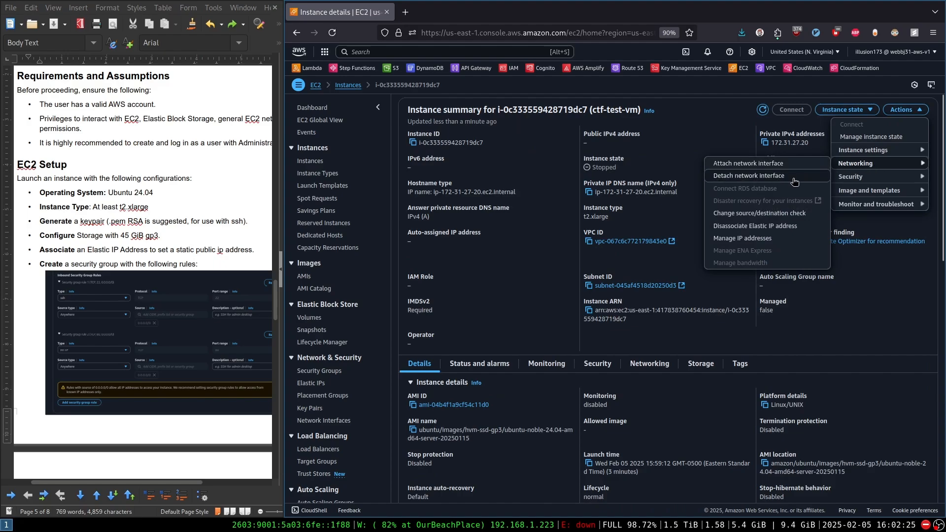
- Open ctf-test-vm's IP address settings, expand eth0, and view the test-vm-aws Elastic IP
click(756, 238)
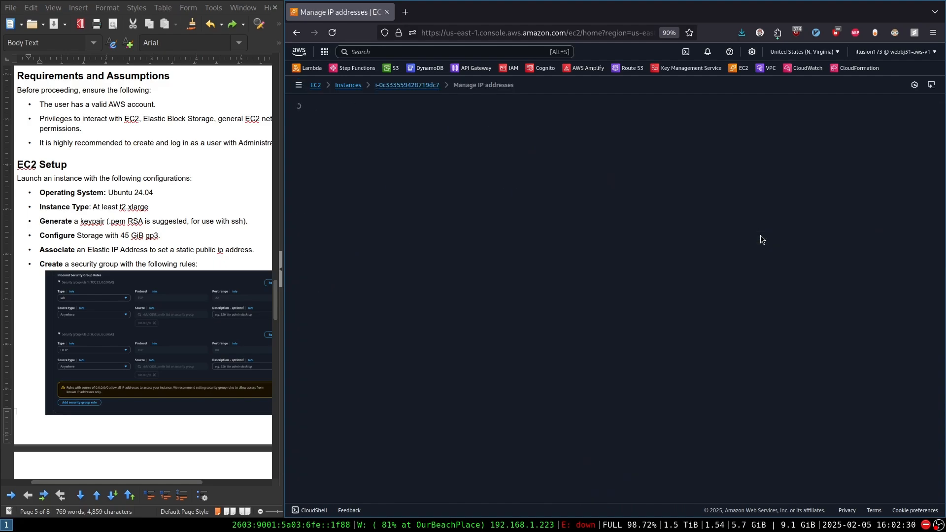
click(389, 212)
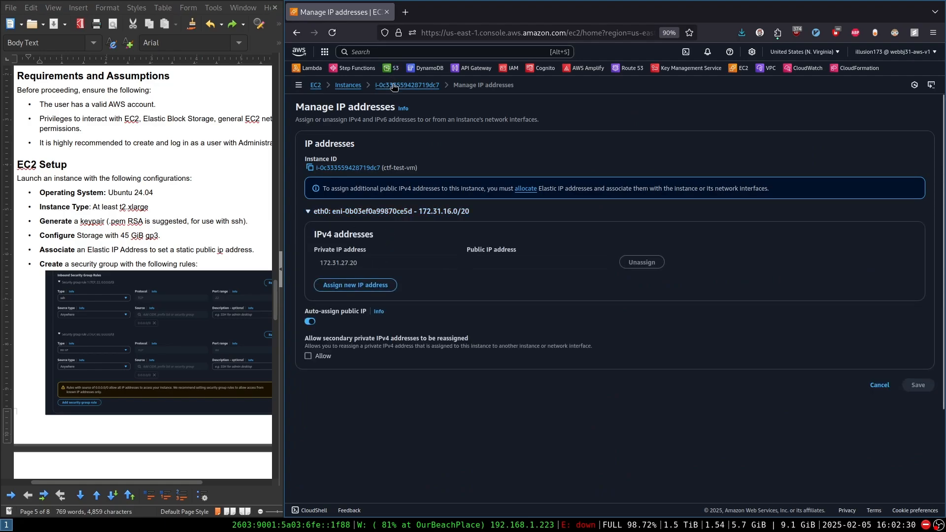
click(526, 189)
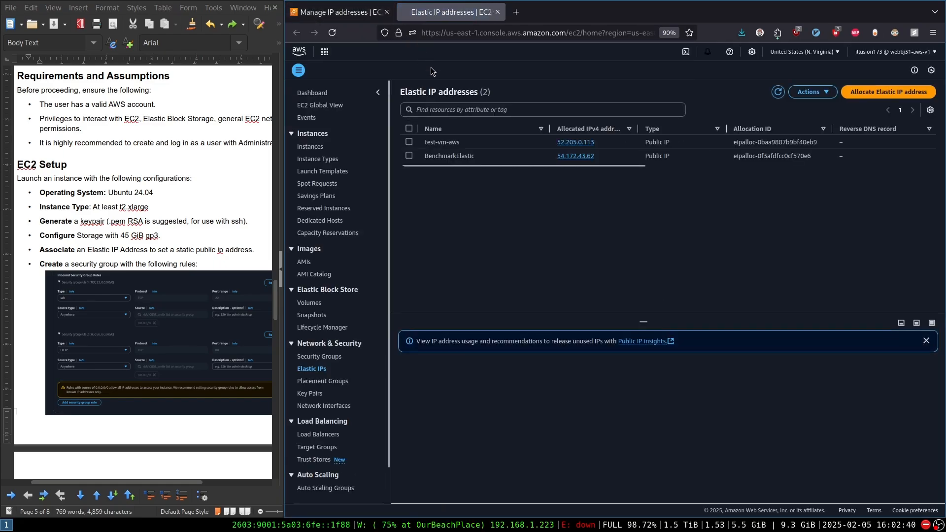
click(409, 143)
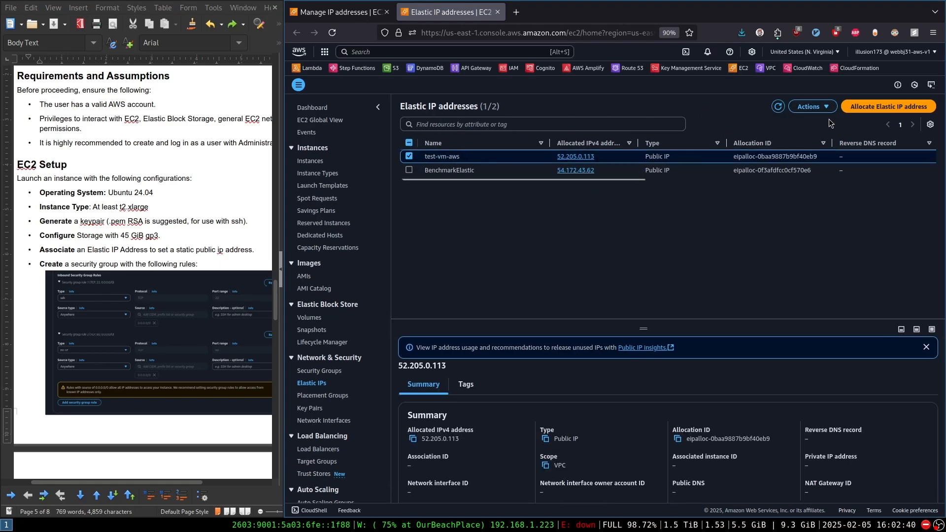
- In the first tab, select only test-vm-aws in the Elastic IPs list, then go back to Instances
click(352, 16)
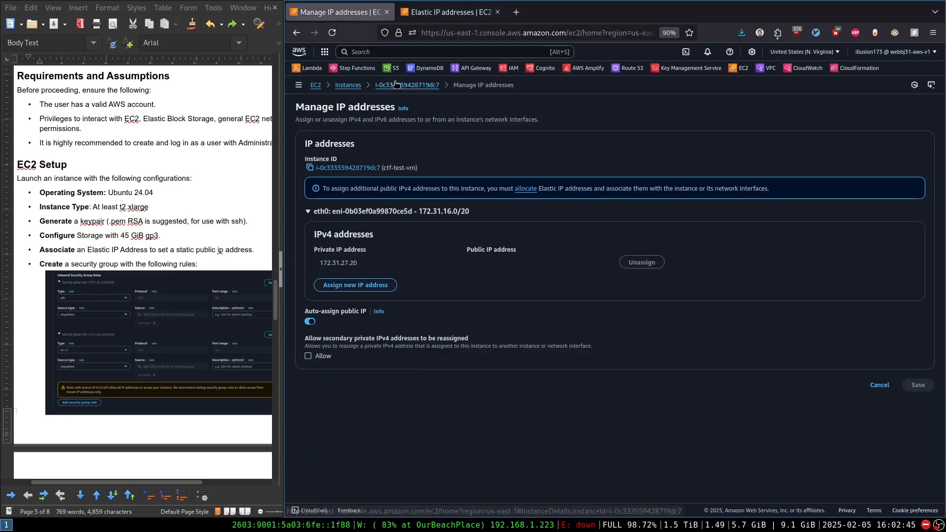
click(378, 88)
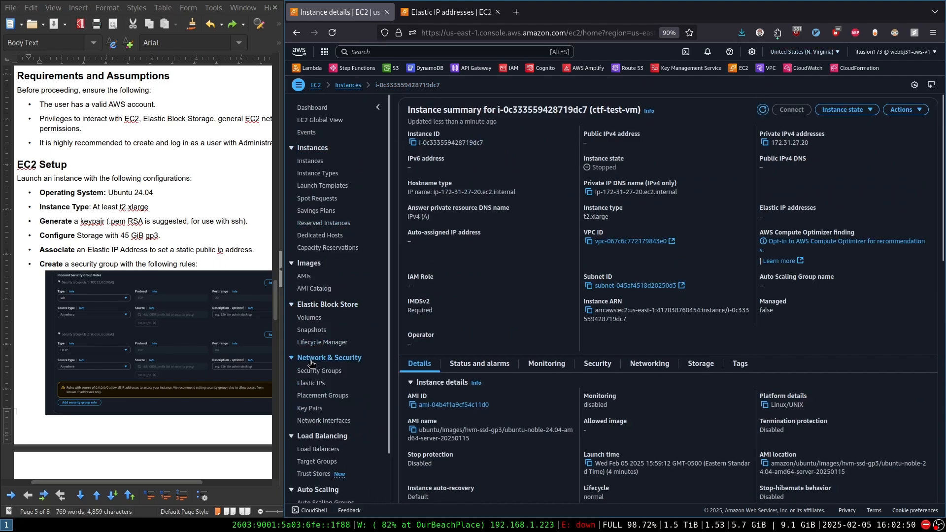
click(304, 383)
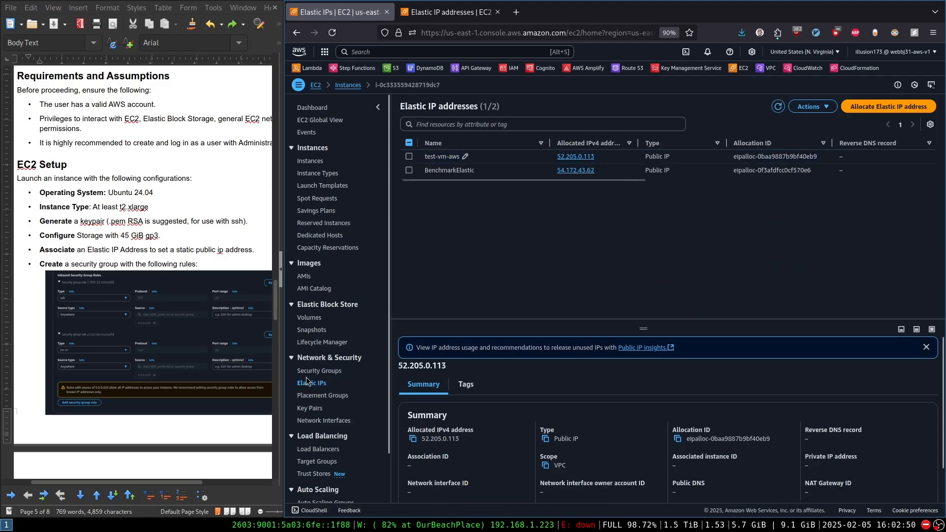
click(409, 144)
click(409, 144)
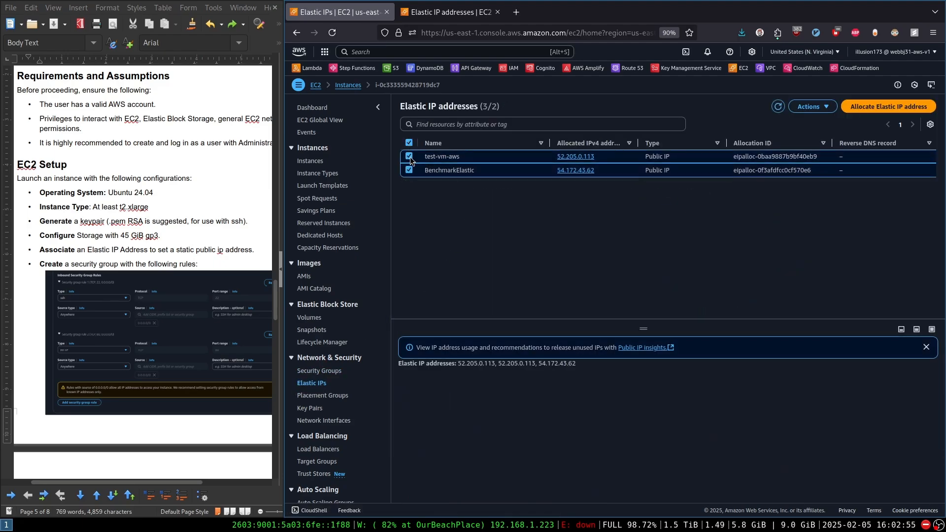
click(408, 156)
click(408, 157)
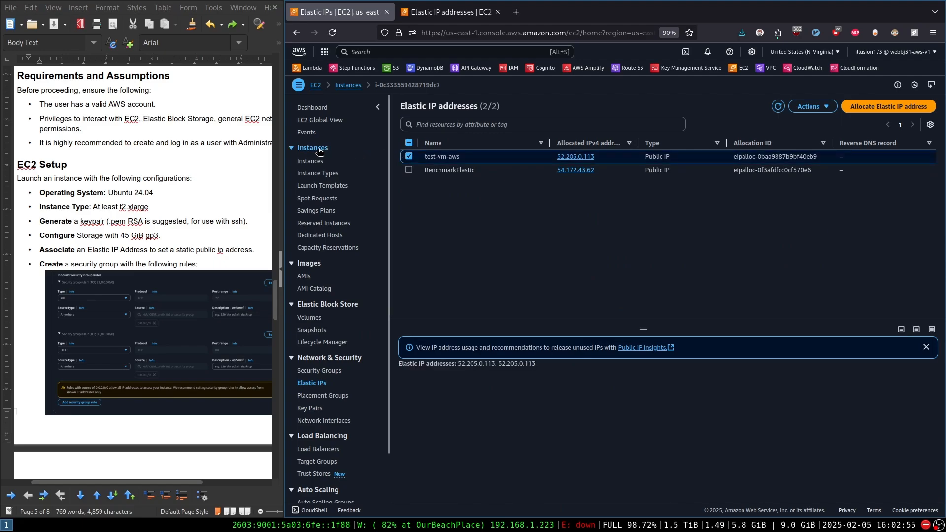
key(alt+Left)
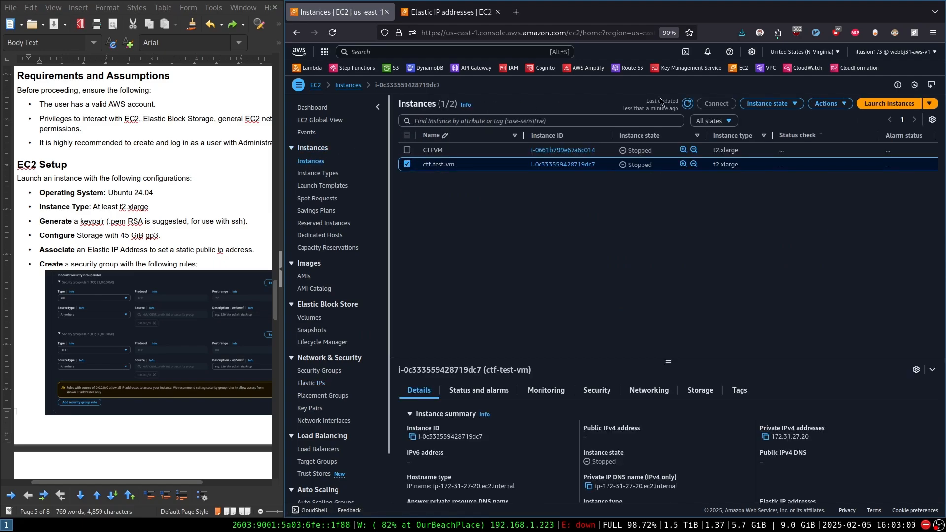
- Open Manage IP addresses for ctf-test-vm and read the Elastic IP allocation notice
click(830, 104)
mouse_move(832, 169)
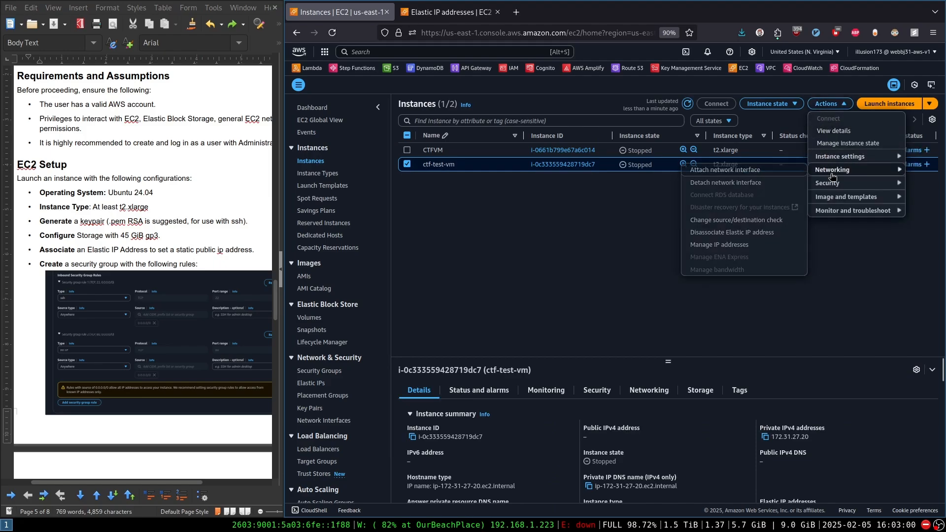
click(736, 243)
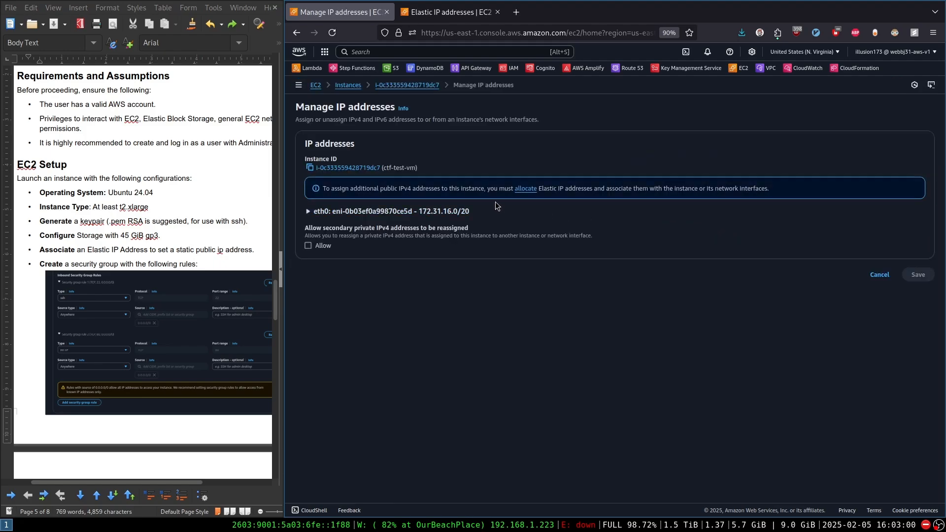
double_click(329, 190)
drag(331, 189, 780, 193)
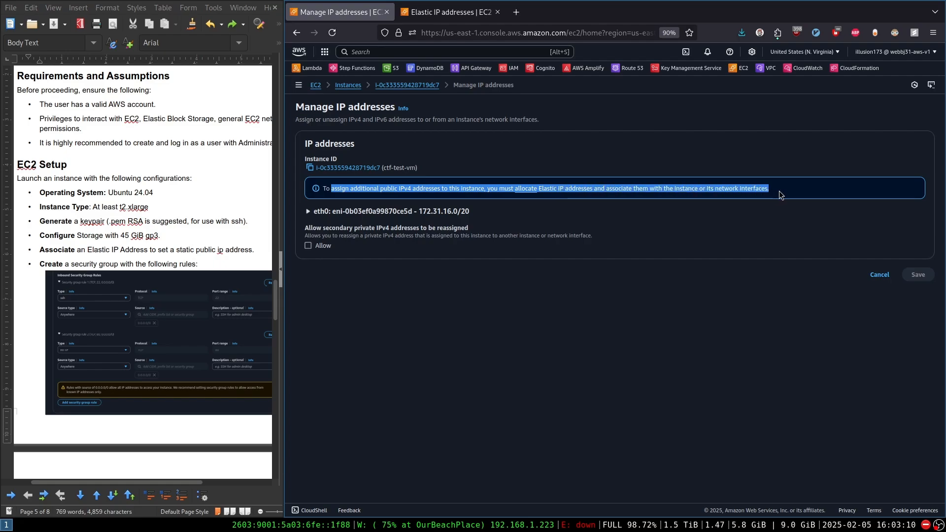
click(787, 195)
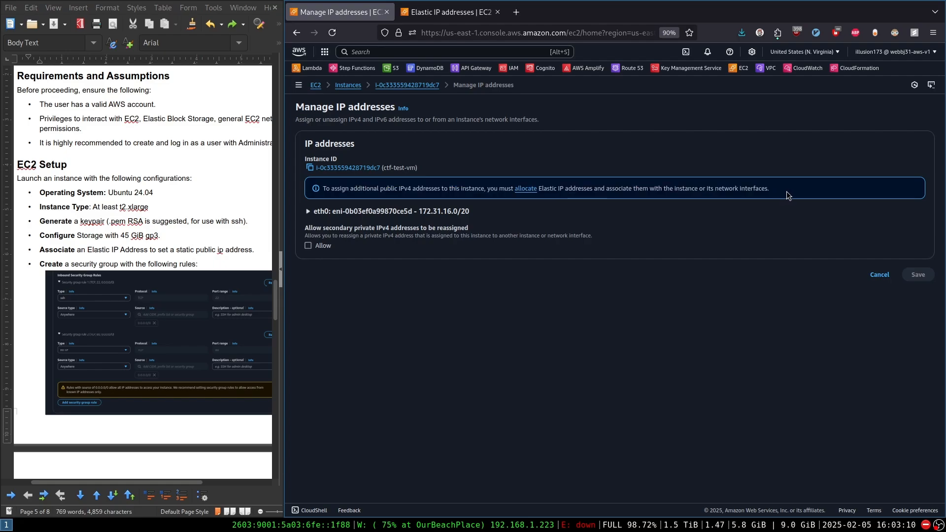
- Navigate through the instance summary and Instances list to the Elastic IP addresses page
click(434, 87)
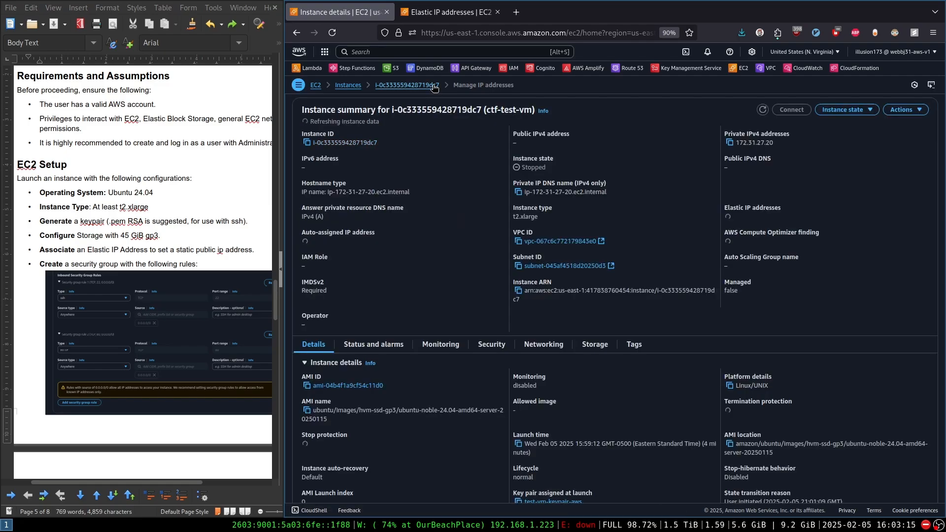
click(315, 161)
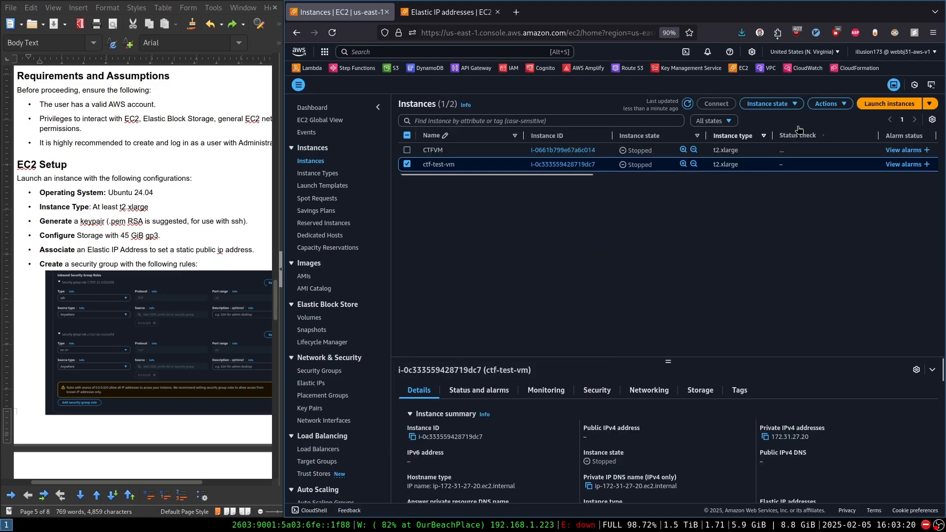
click(325, 383)
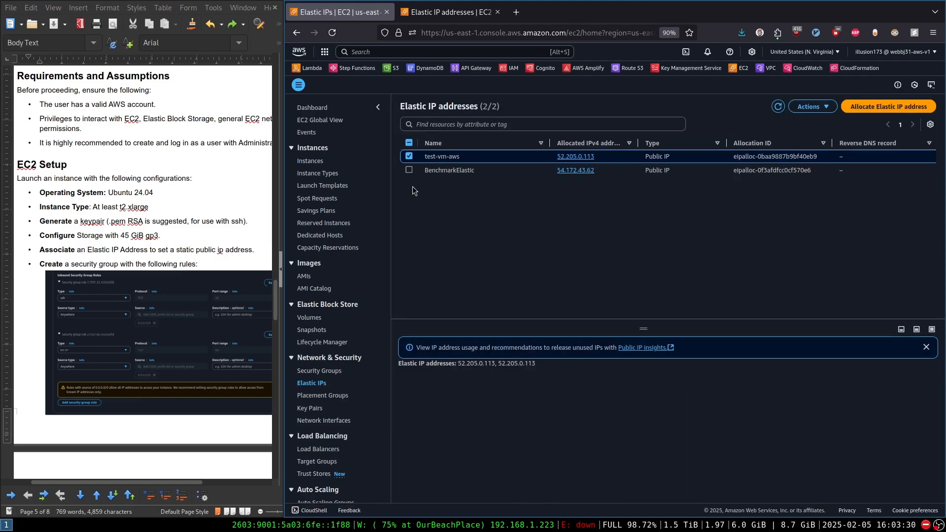
- Select the test-vm-aws address and open the details of 52.205.0.113
click(408, 158)
click(410, 158)
click(811, 107)
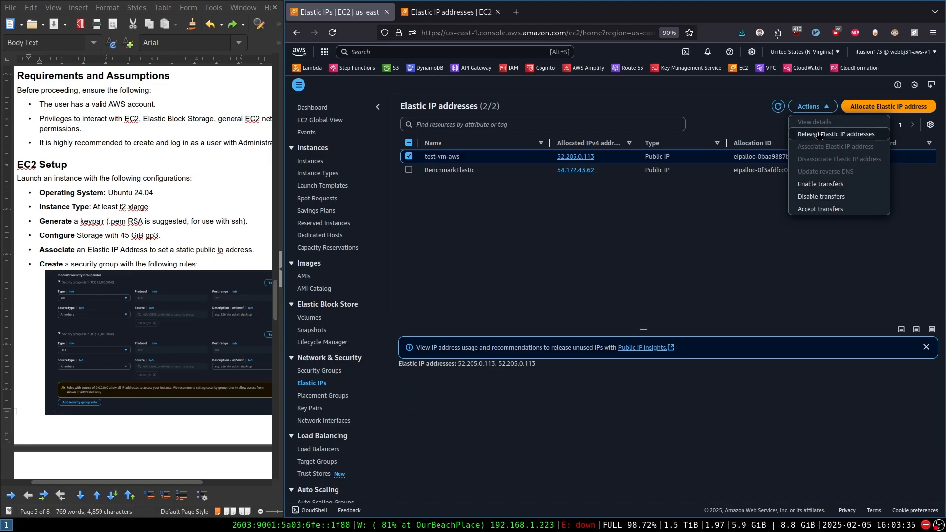
click(636, 192)
click(589, 157)
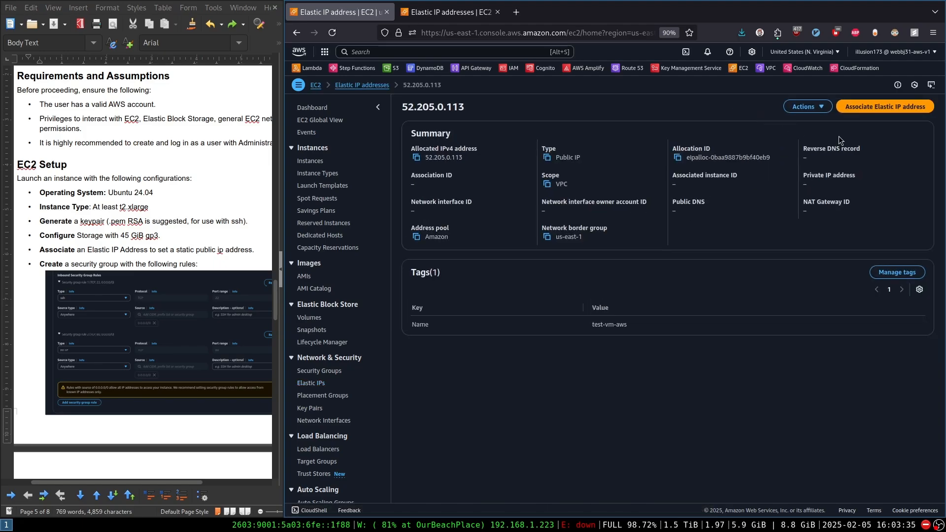
click(845, 107)
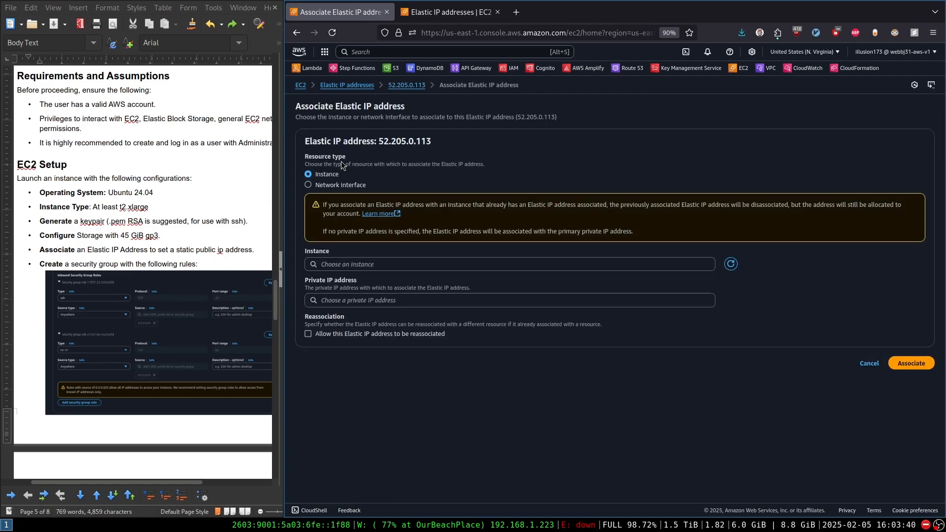
click(352, 266)
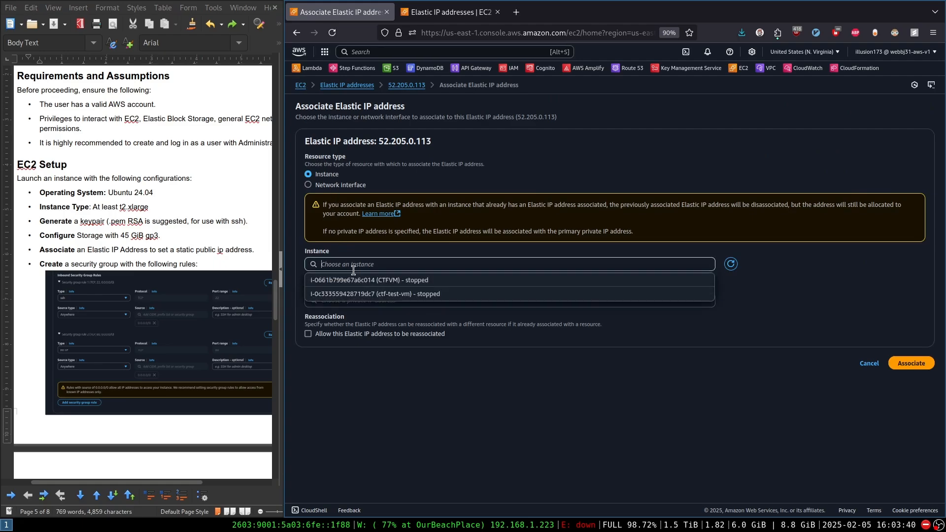
click(393, 293)
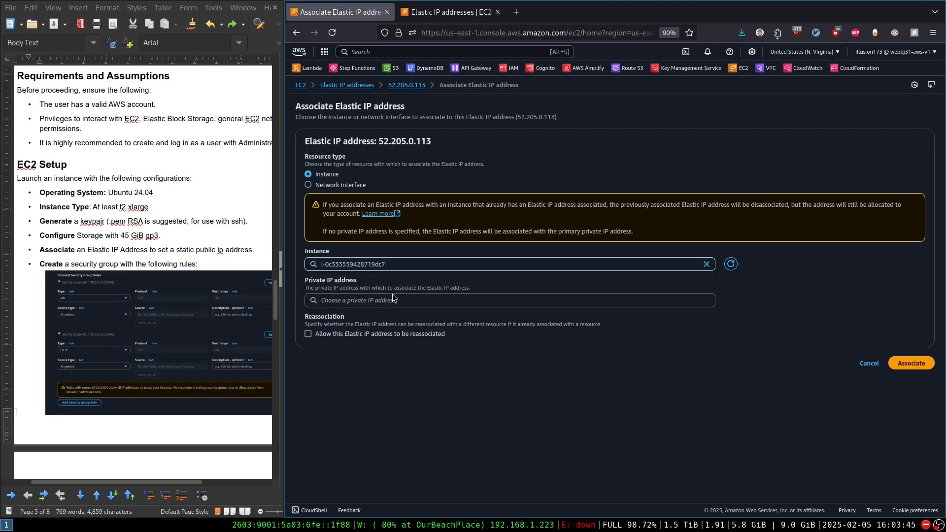
click(550, 470)
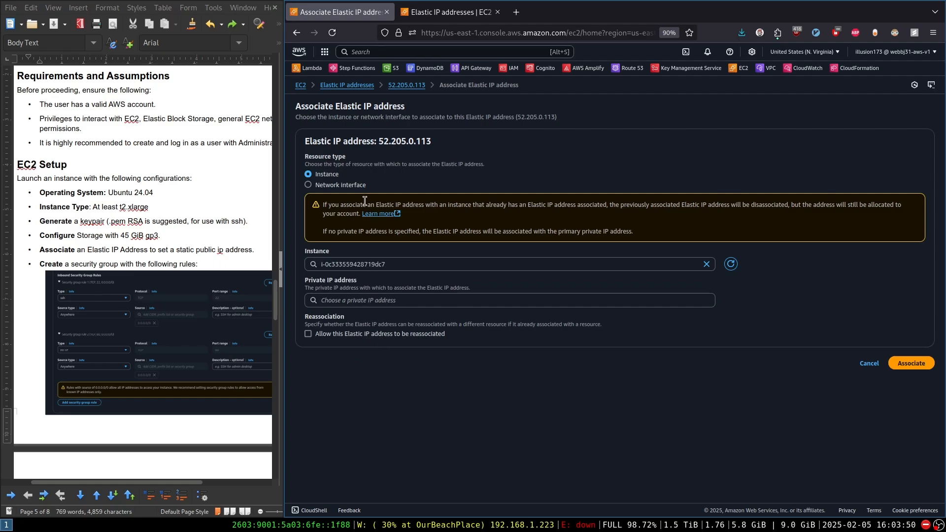
drag(320, 162, 470, 180)
click(493, 173)
click(917, 367)
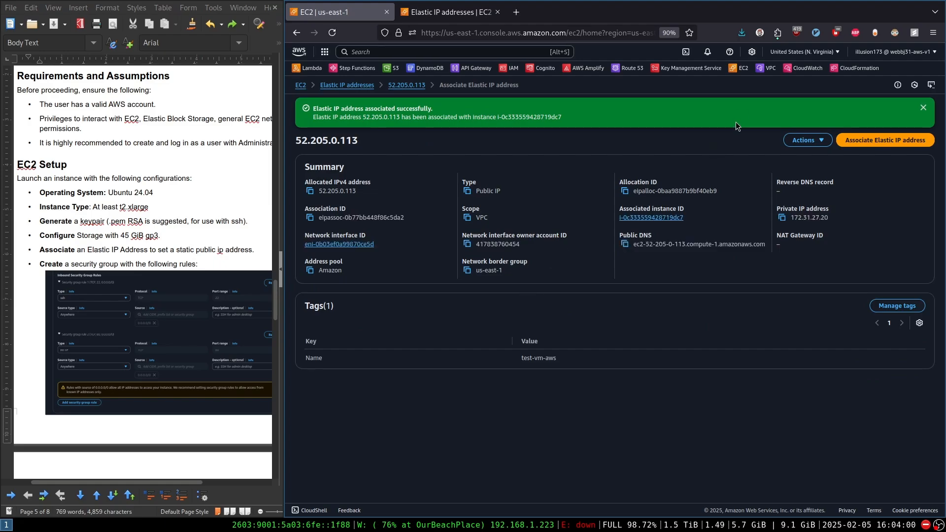
- Start ctf-test-vm from the Instances list and open its summary showing public IPv4 52.205.0.113
click(315, 162)
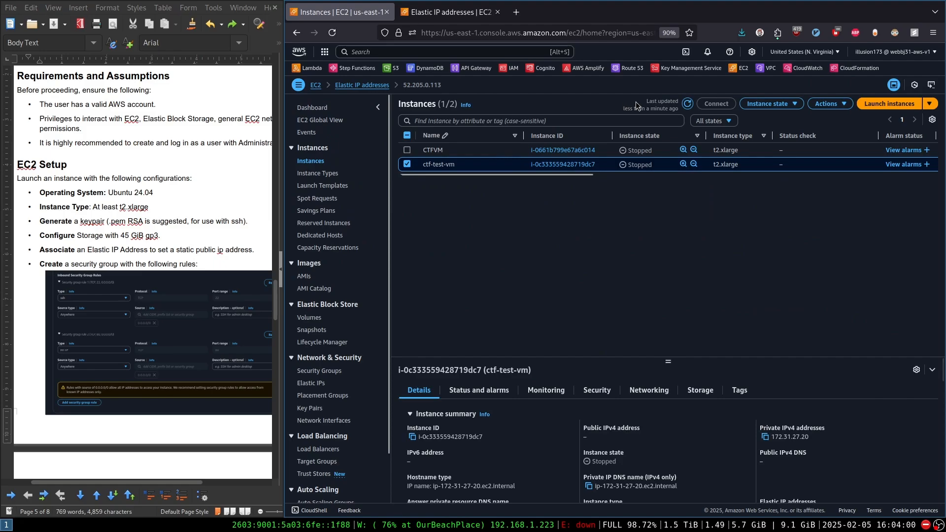
click(687, 104)
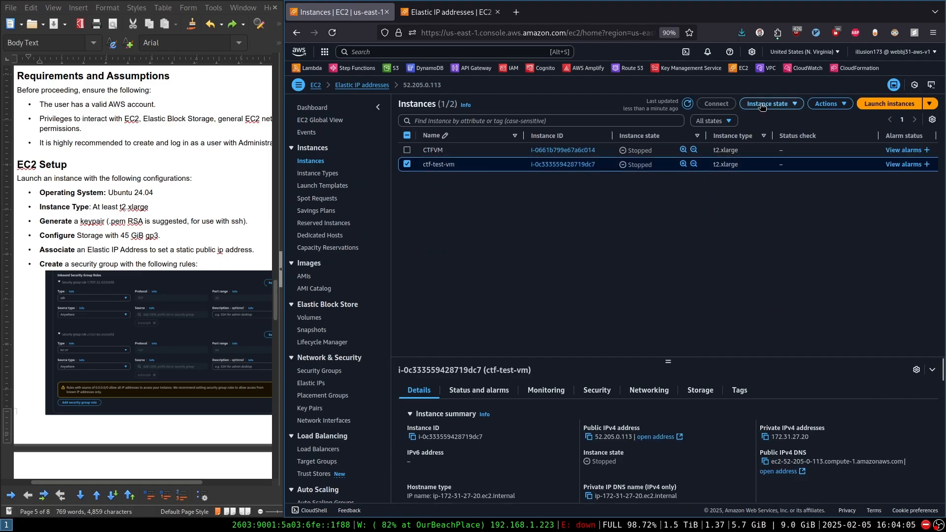
click(761, 105)
click(768, 134)
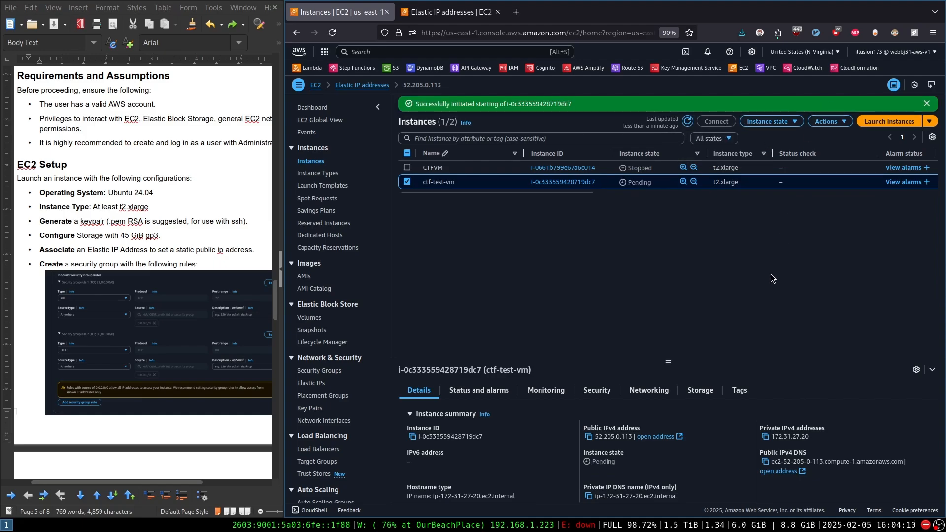
click(687, 122)
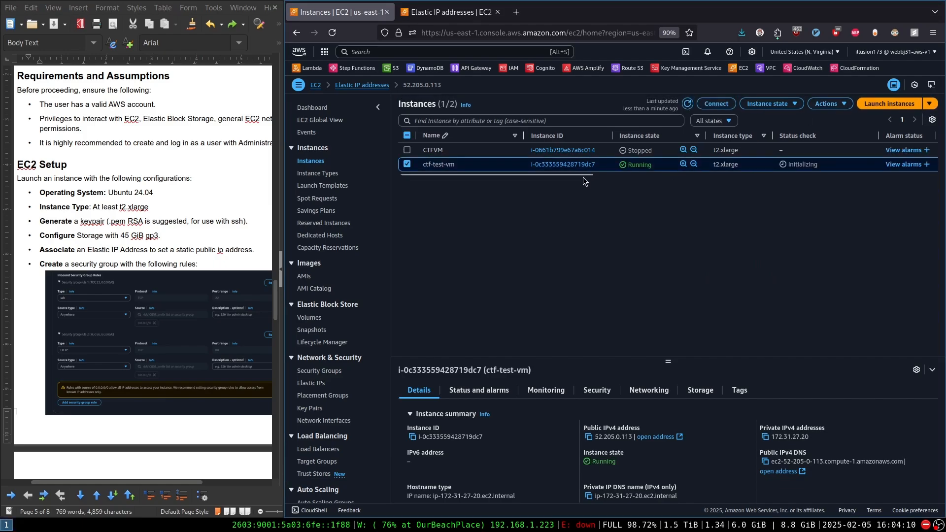
click(562, 164)
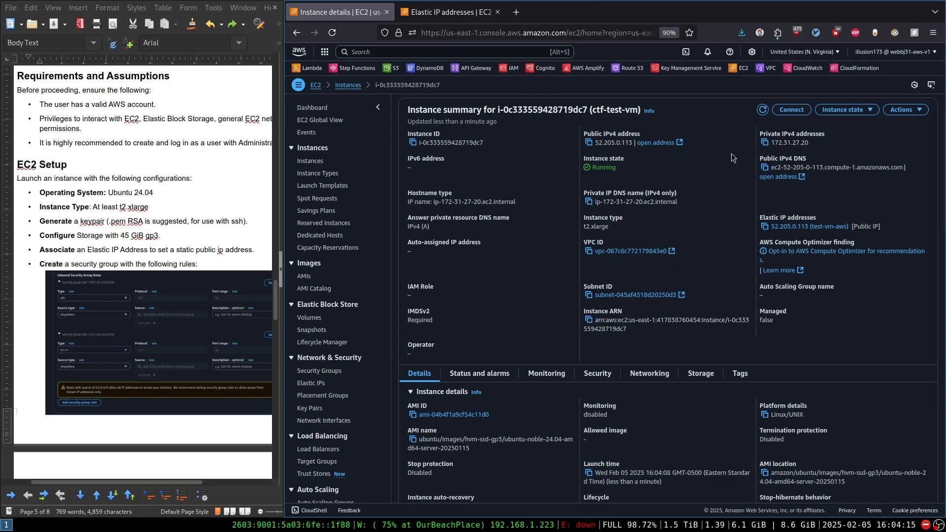
- Open a terminal and narrow the browser tile in i3 resize mode to widen the Writer notes
key(super+Return)
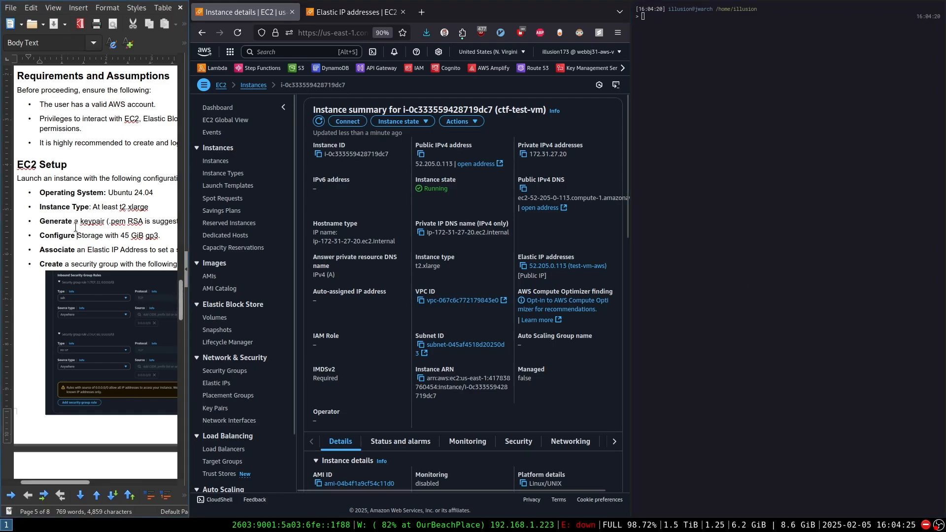
ctrl+scroll(78, 231, down, 1)
ctrl+scroll(77, 232, down, 2)
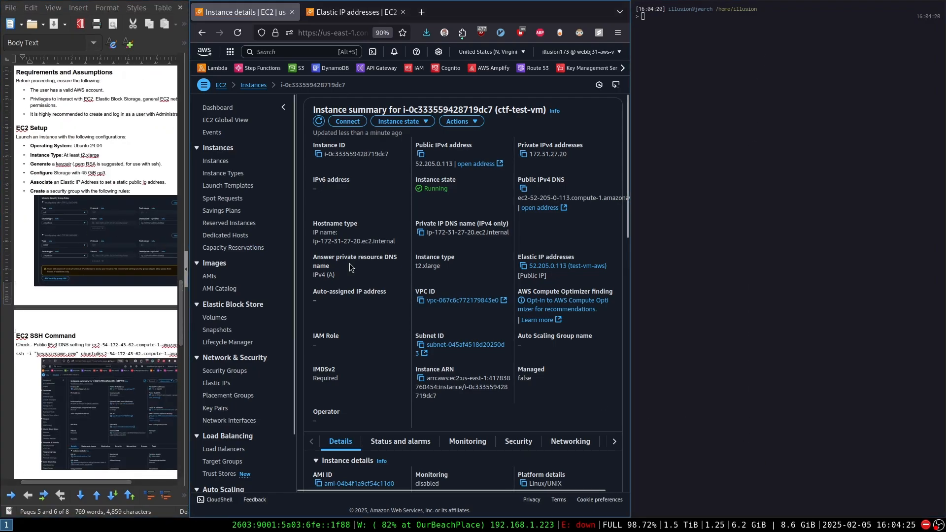
key(super+r)
key(Right)
key(Left)
key(Left)
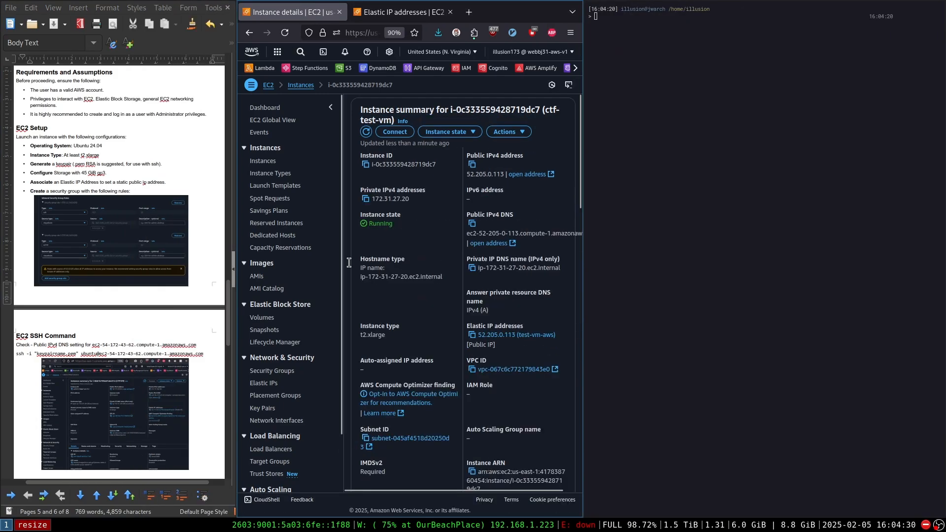
key(Left)
key(Escape)
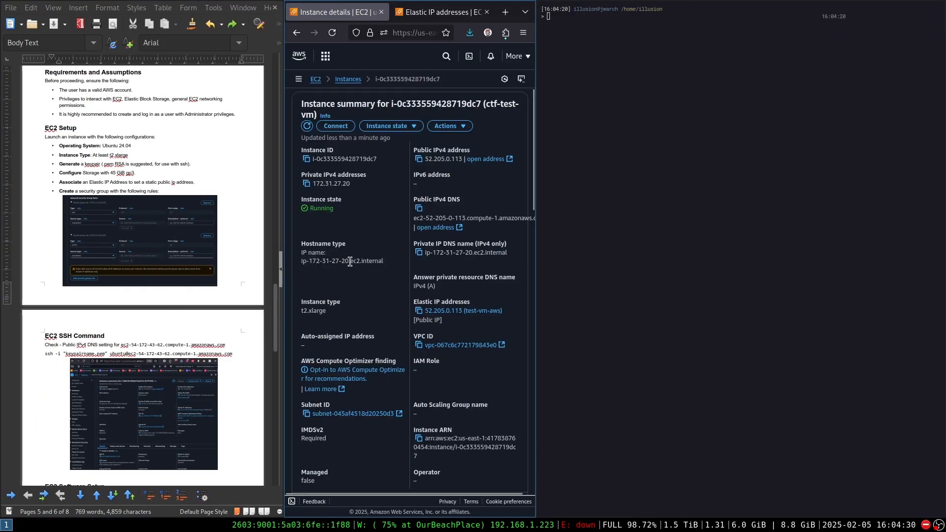
- In the EC2 SSH Command section, select the key file name in the sample ssh command
click(115, 344)
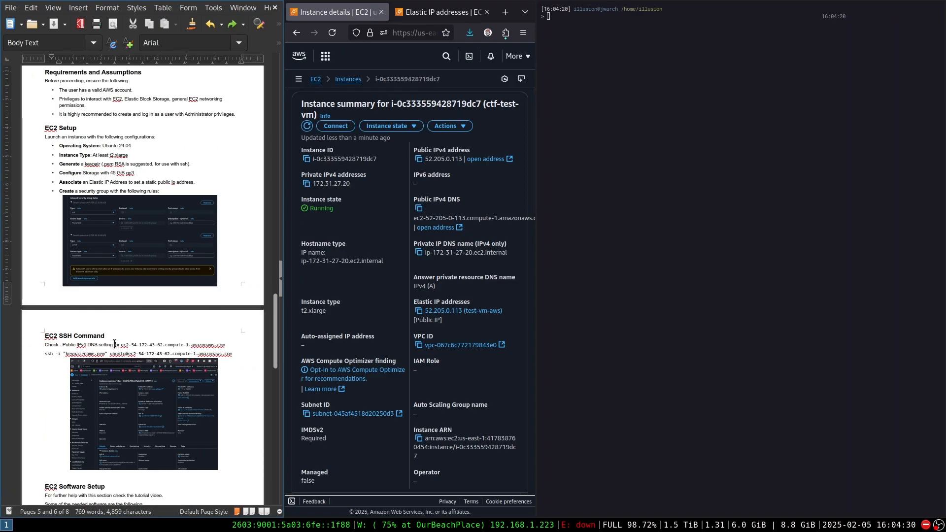
click(154, 364)
click(152, 353)
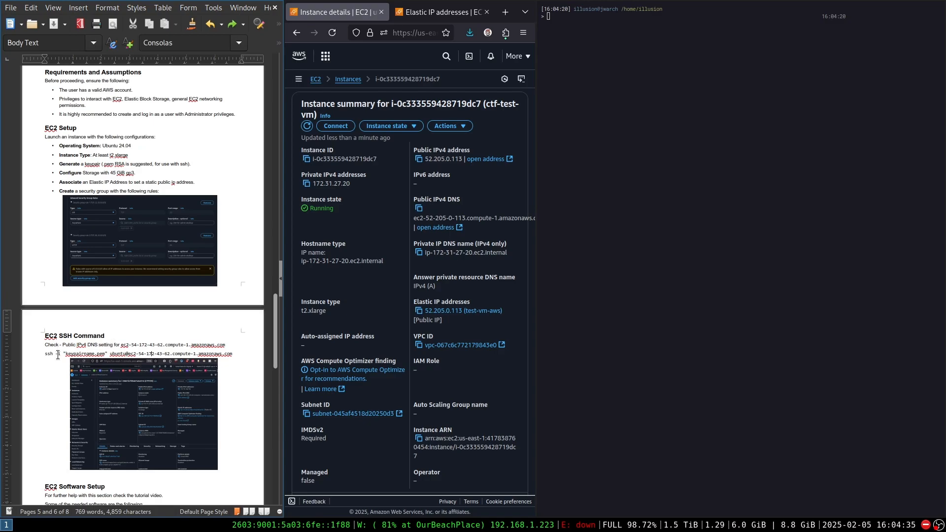
drag(67, 353, 101, 352)
click(109, 351)
- Select the user and example host name in the sample ssh command
scroll(109, 352, up, 2)
scroll(108, 351, down, 6)
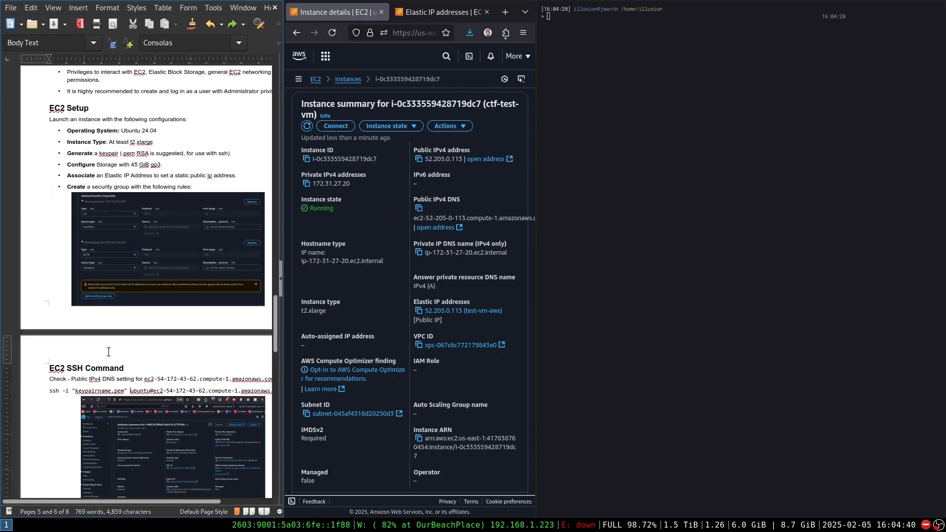
scroll(92, 458, down, 1)
drag(92, 502, 112, 506)
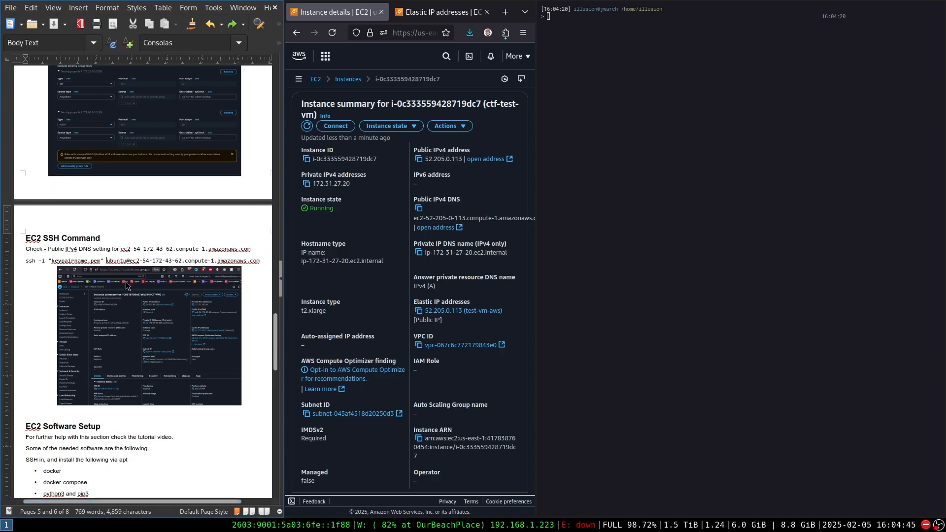
drag(106, 260, 119, 260)
drag(161, 261, 252, 261)
click(132, 258)
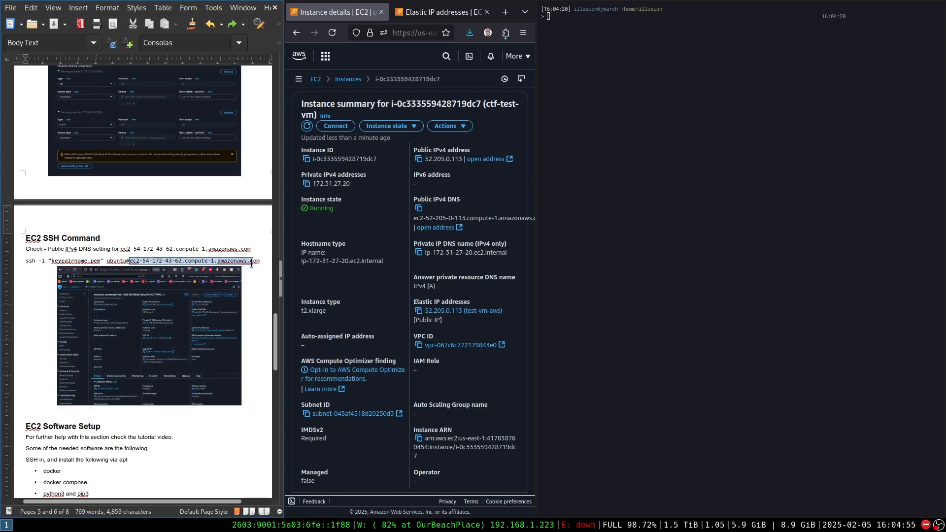
click(348, 80)
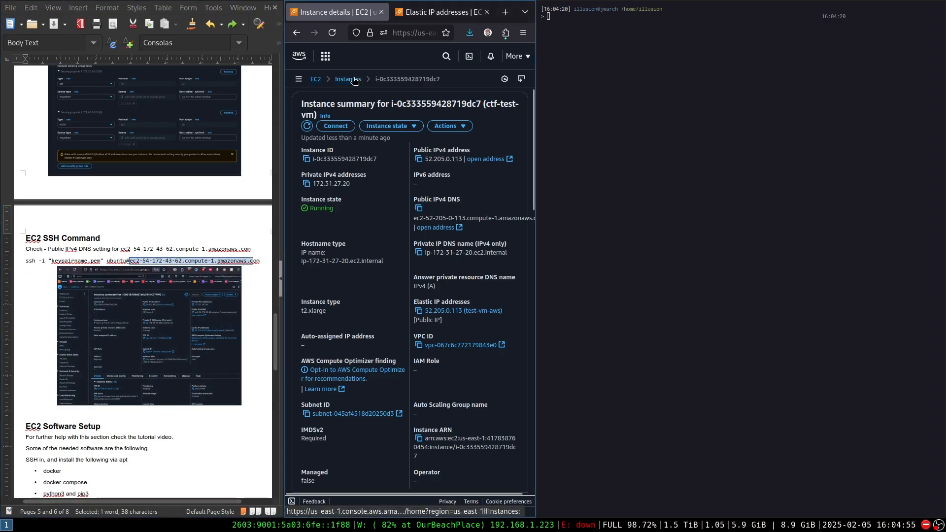
- Close the idle terminal, reopen ctf-test-vm's summary, and copy its Public IPv4 DNS name
click(315, 79)
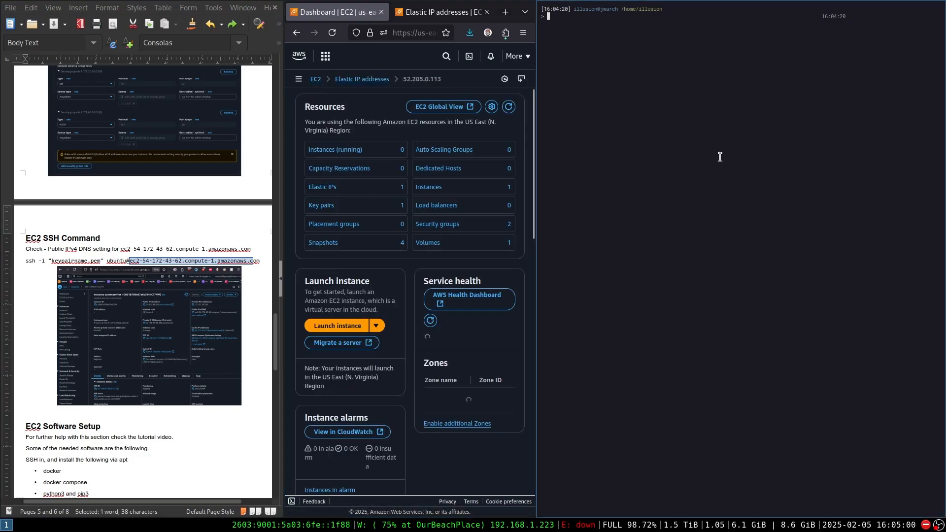
key(ctrl+d)
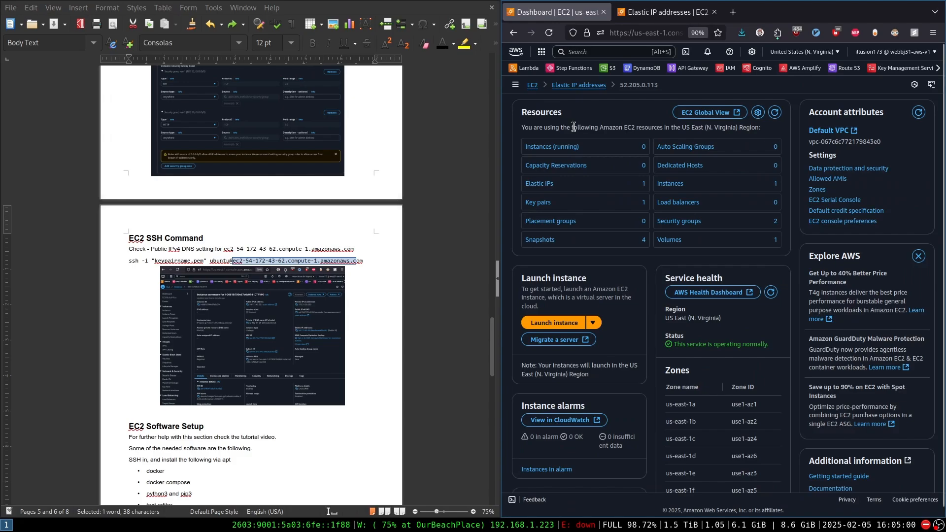
click(515, 86)
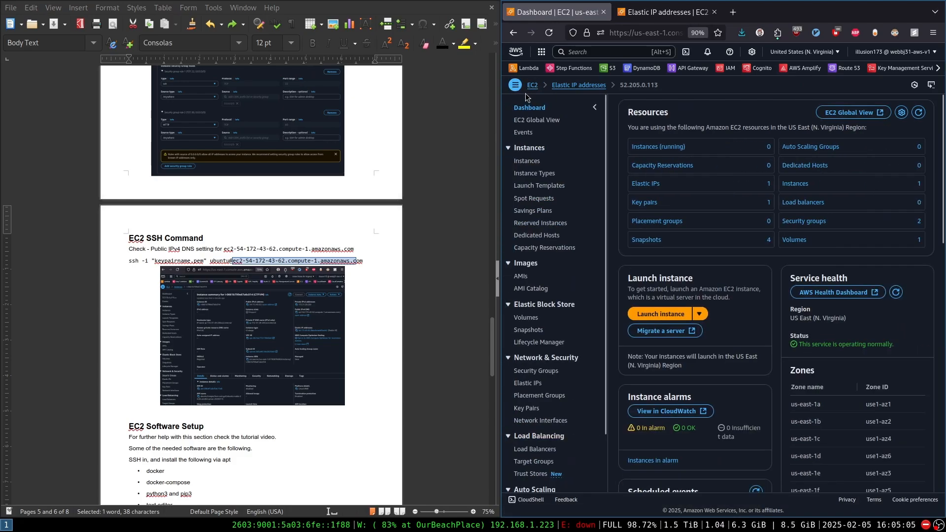
click(527, 161)
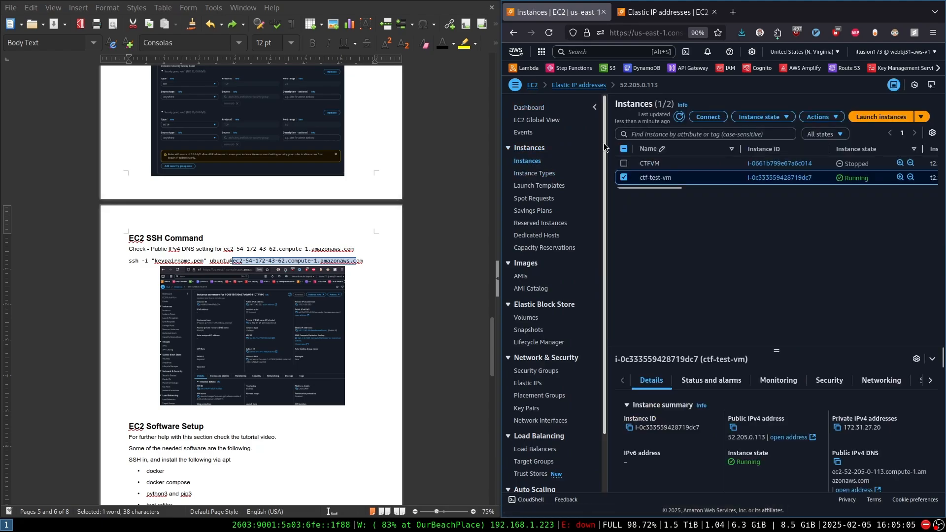
click(752, 177)
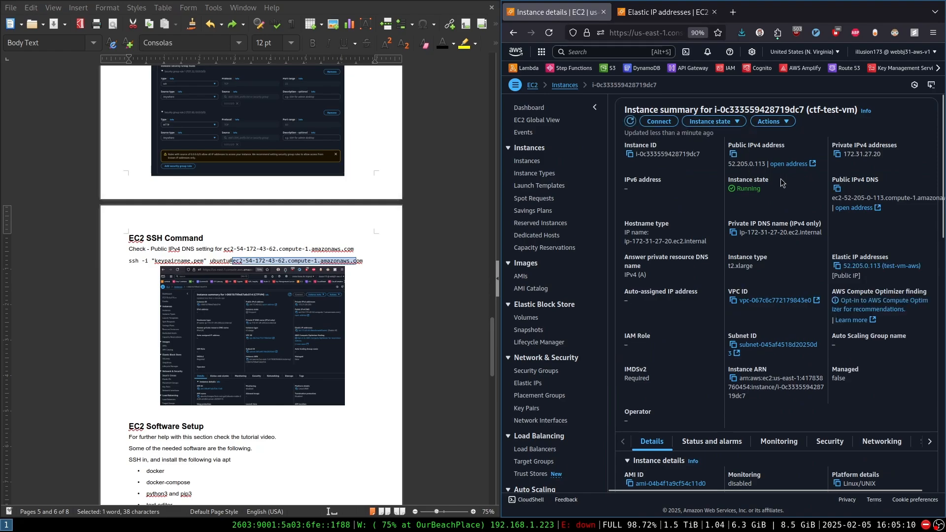
click(836, 187)
key(super+Return)
- List the home folder and change into Downloads
text(cl)
text(ls)
key(Return)
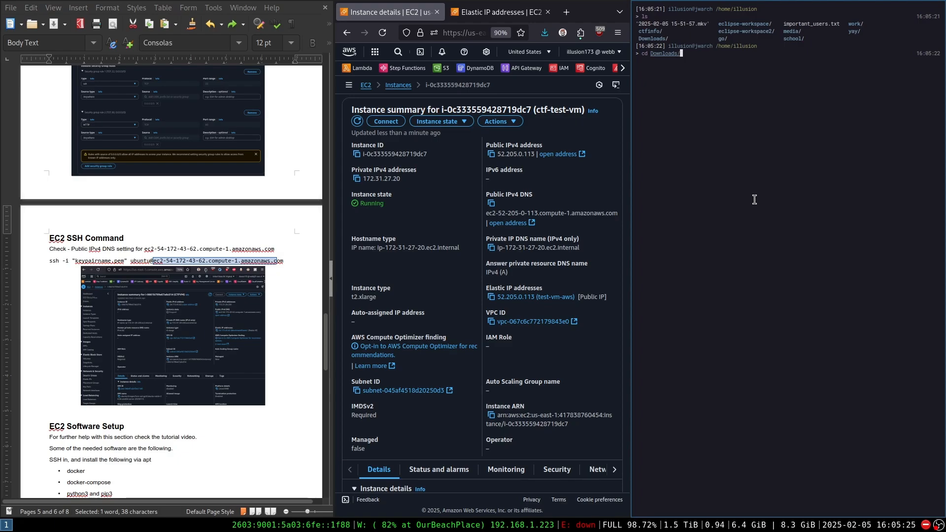
key(Return)
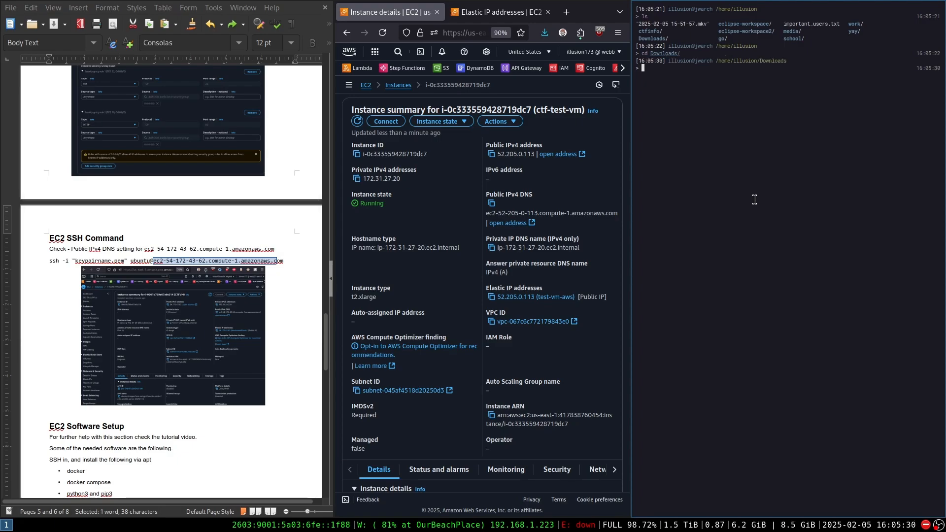
- Run ssh -i test-vm-keypair-aws.pem ubuntu@ with the pasted public DNS name, accepting the host key
text(ss)
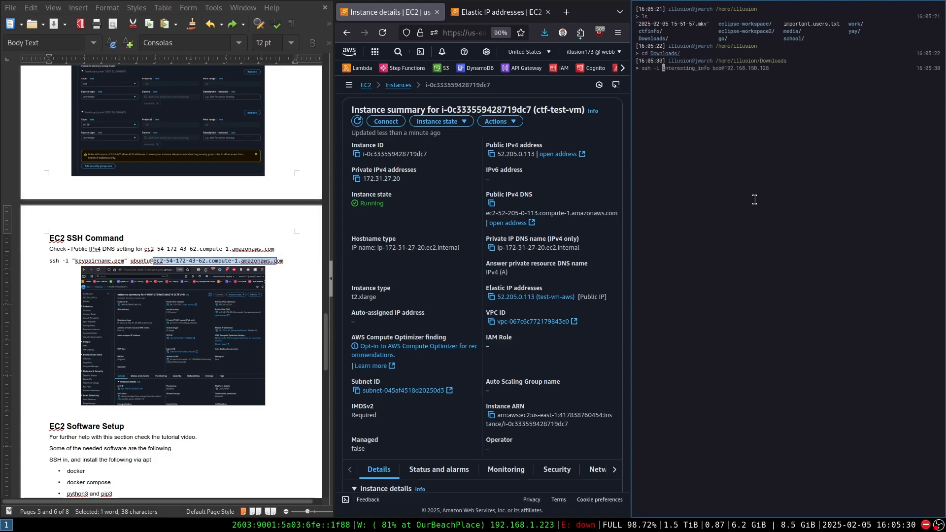
text(h -i AWS)
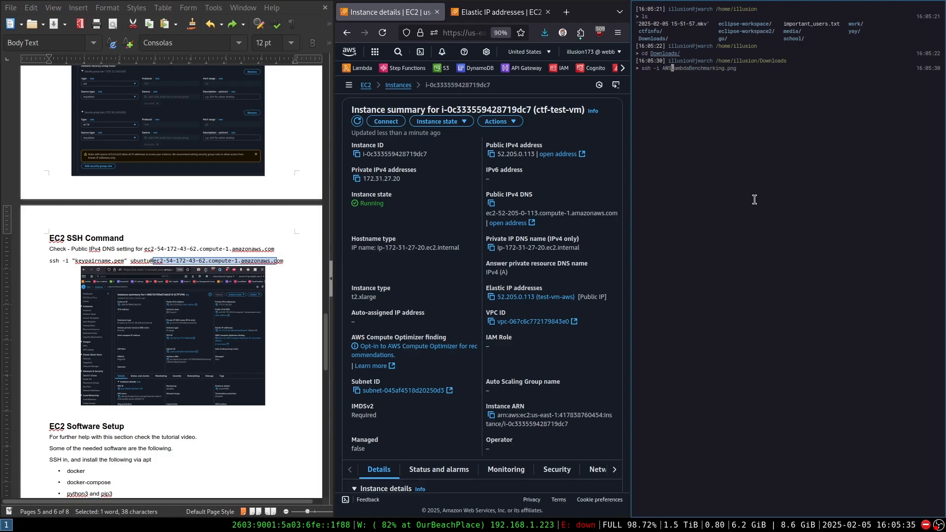
key(BackSpace)
key(BackSpace)
key(BackSpace)
key(Tab)
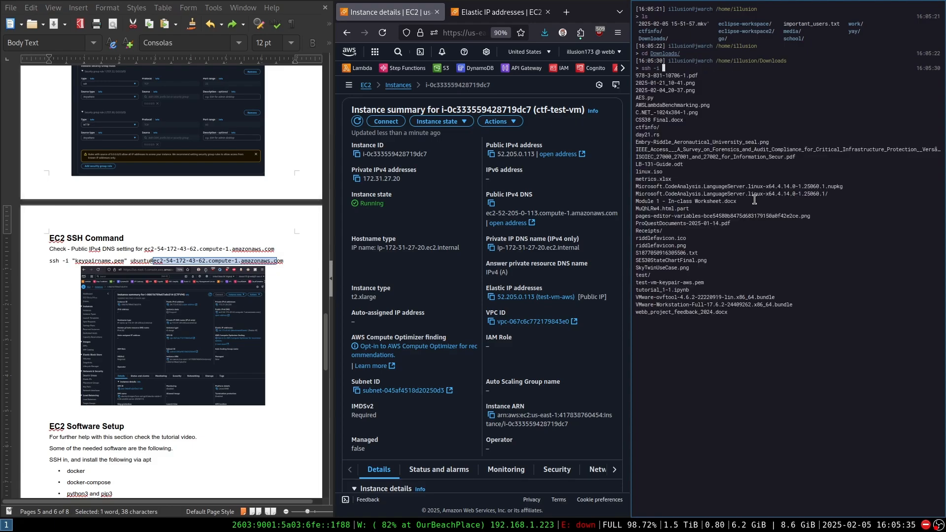
text(test-)
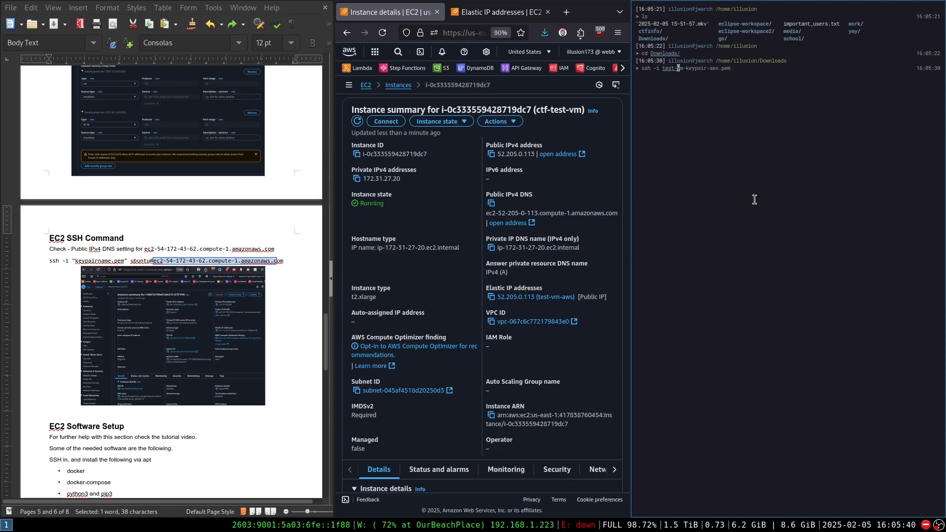
text(vm)
key(Tab)
text(ubuntu@)
click(491, 203)
click(552, 190)
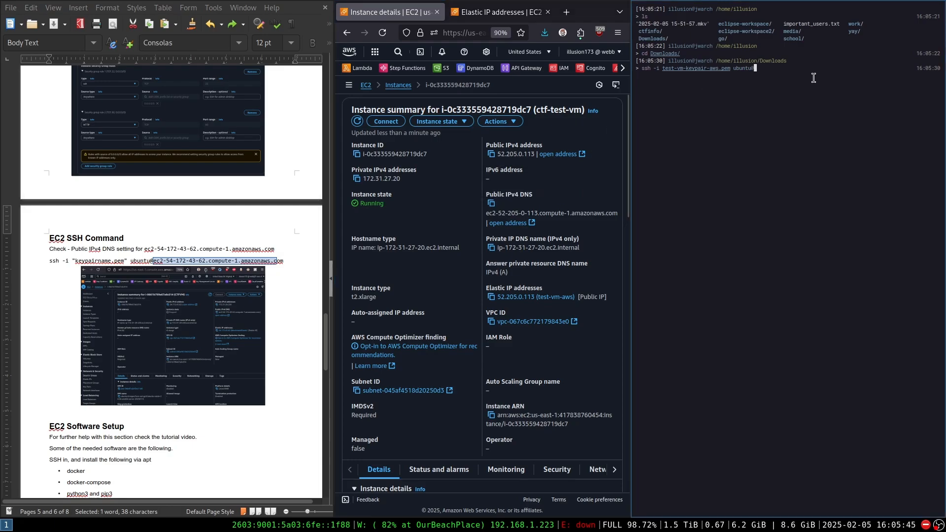
key(ctrl+shift+v)
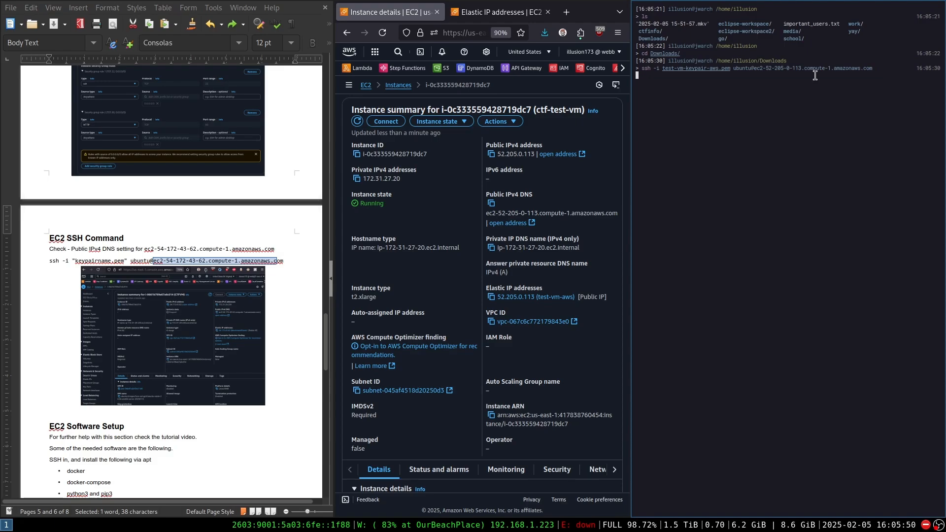
text(yes)
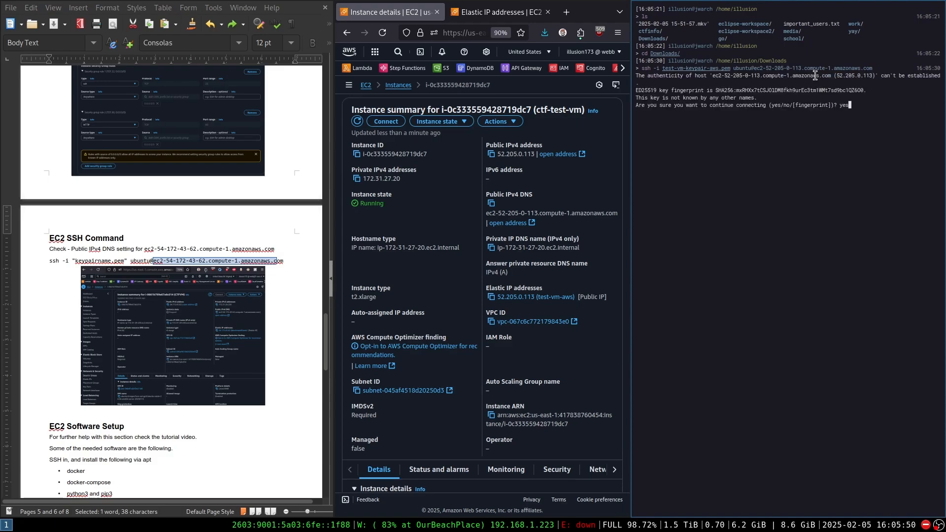
key(Return)
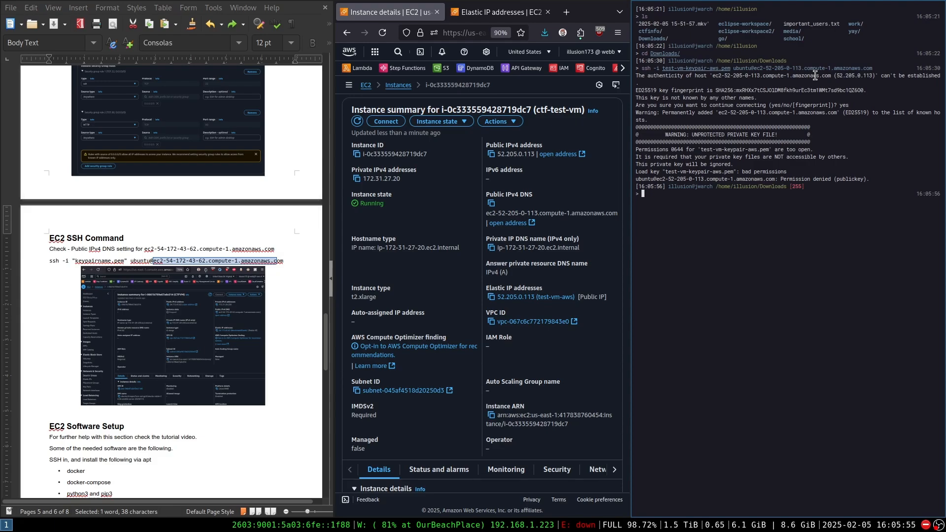
- Set test-vm-keypair-aws.pem to permissions 600 and rerun the ssh command to log in
text(chmod 600 ubuntu@test)
key(BackSpace)
key(BackSpace)
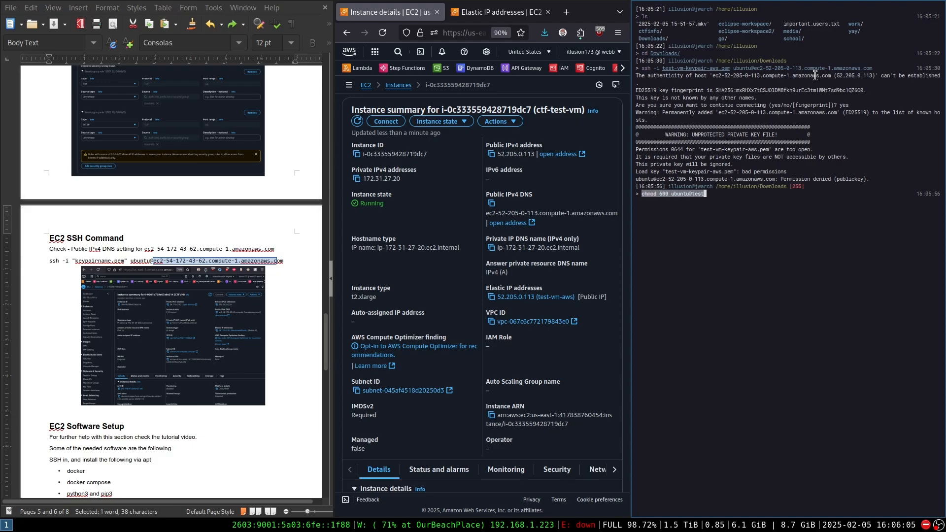
key(BackSpace)
key(BackSpace)
key(BackSpace)
key(BackSpace)
key(BackSpace)
key(BackSpace)
key(BackSpace)
key(BackSpace)
text(test)
key(Tab)
key(Tab)
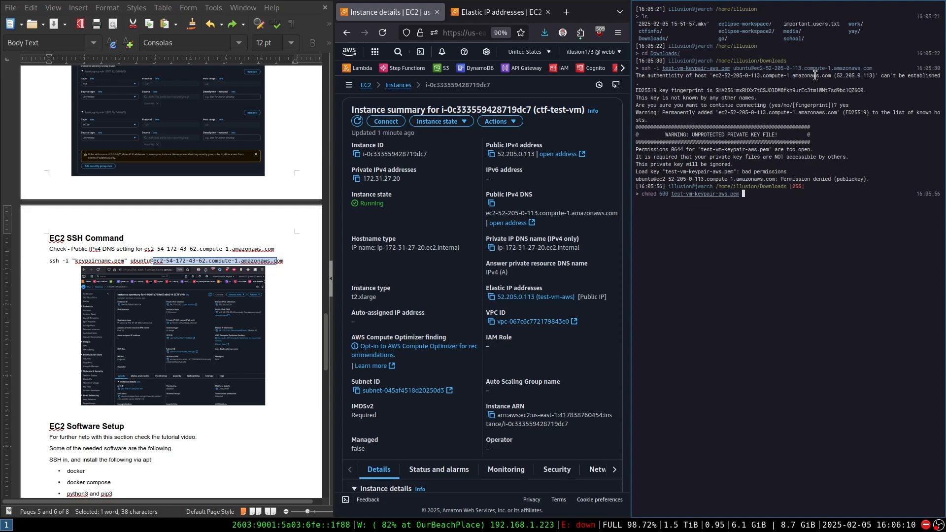
key(Return)
text(ssh -i test)
key(Tab)
key(Right)
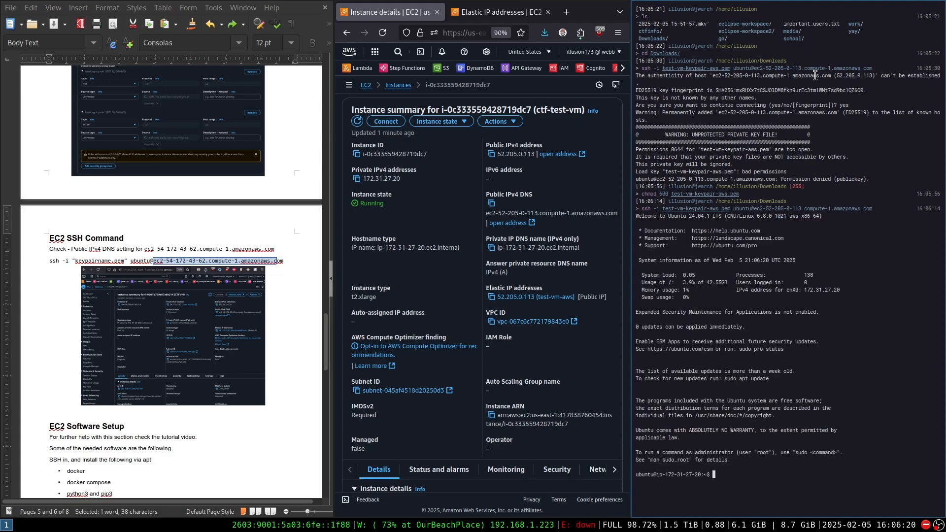
- Review the instance's Ubuntu welcome banner, including the version and disk usage figures
drag(686, 217, 659, 217)
triple_click(651, 218)
click(652, 213)
drag(634, 217, 718, 217)
click(718, 217)
drag(679, 284, 725, 283)
click(725, 282)
- Run ip a and locate enX0's private address 172.31.27.20/20 in the output
text(ip a)
key(Return)
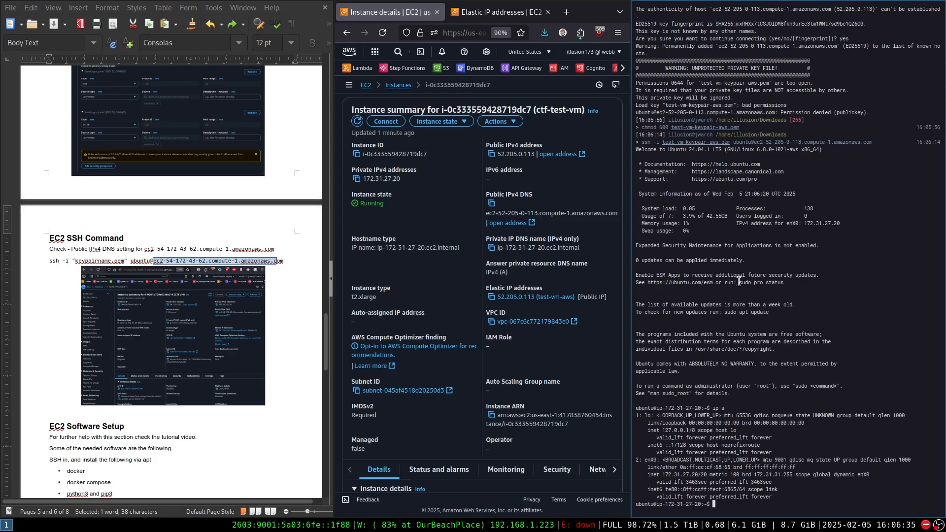
drag(650, 475, 701, 476)
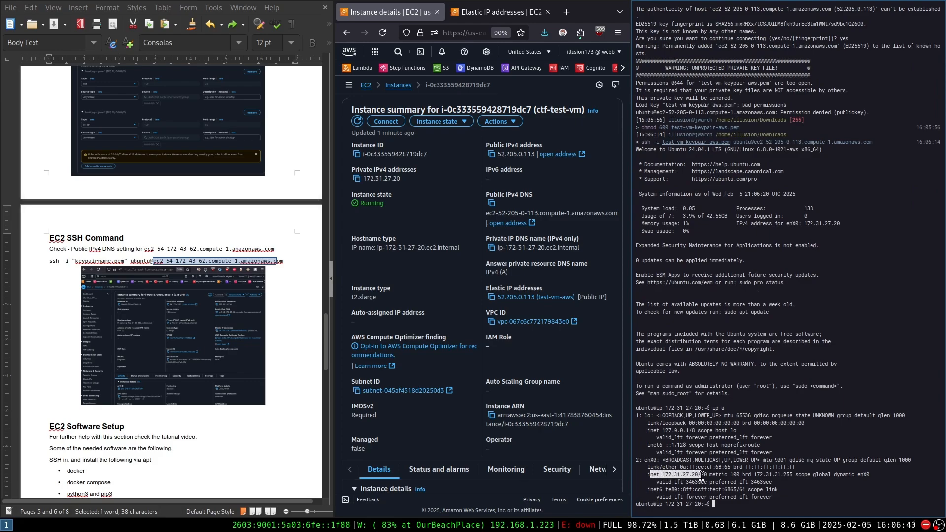
click(806, 507)
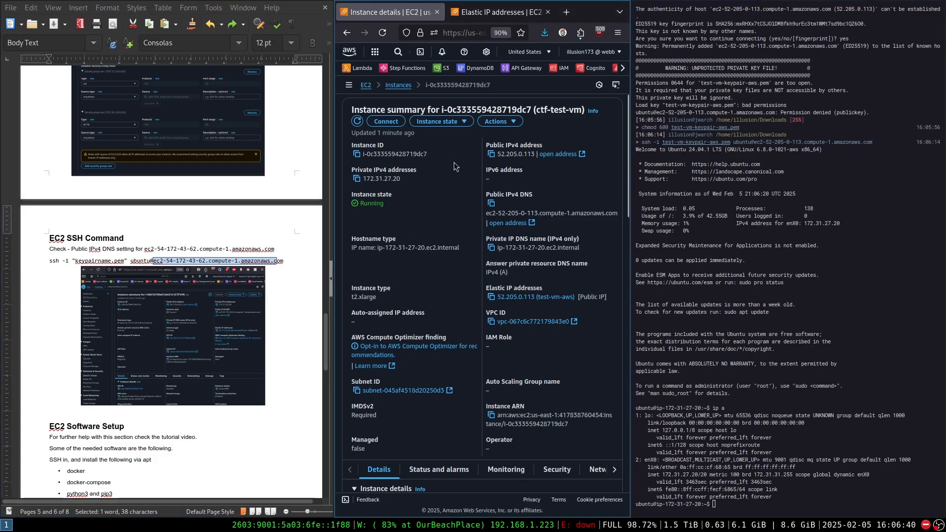
drag(646, 467, 729, 473)
click(729, 473)
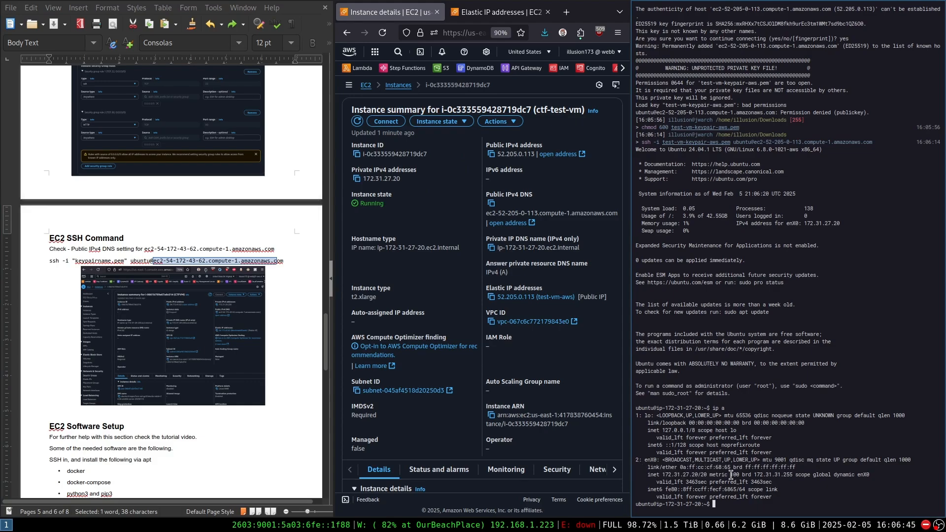
- Compare with the console's private IPv4 172.31.27.20, public IPv4 52.205.0.113 and public DNS
mouse_move(403, 179)
mouse_down()
mouse_move(349, 170)
mouse_move(403, 182)
mouse_up()
click(349, 169)
click(404, 181)
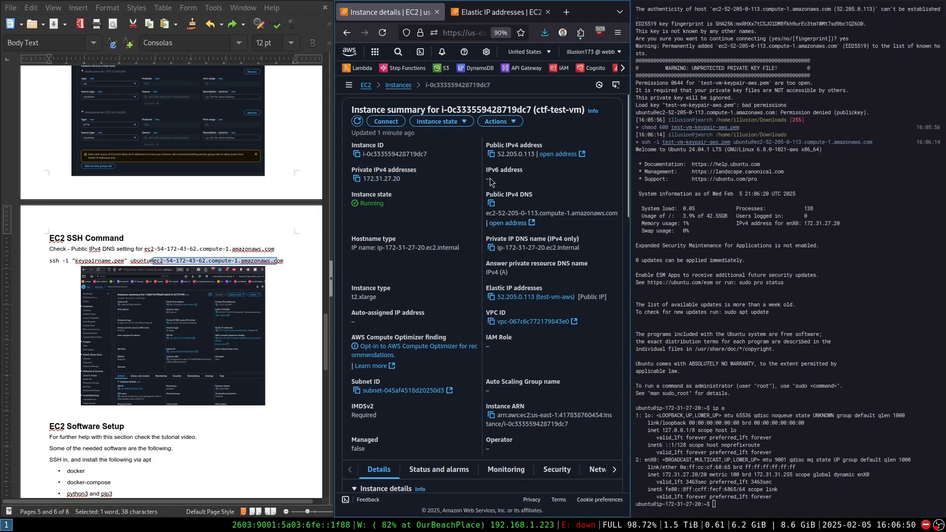
drag(485, 194, 566, 223)
click(565, 223)
drag(498, 155, 535, 154)
click(505, 156)
drag(411, 181, 350, 176)
click(385, 165)
triple_click(513, 155)
click(514, 170)
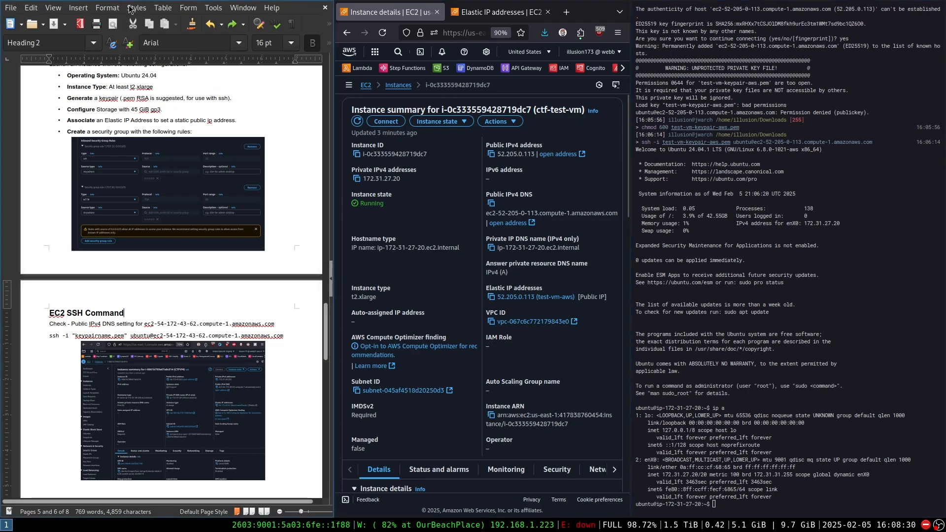
- Move the browser window showing the instance details off this workspace
scroll(155, 297, down, 2)
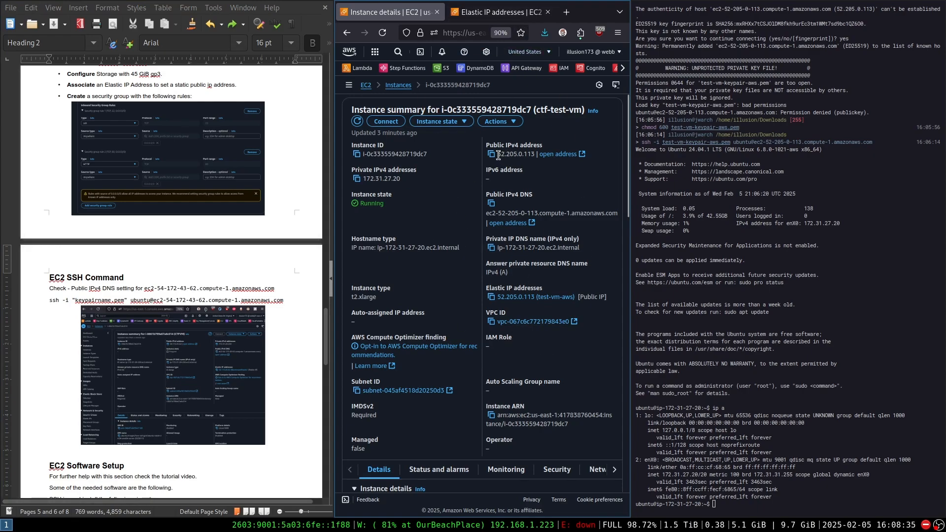
drag(496, 154, 534, 156)
click(527, 154)
key(super+shift+Right)
key(super+shift+Right)
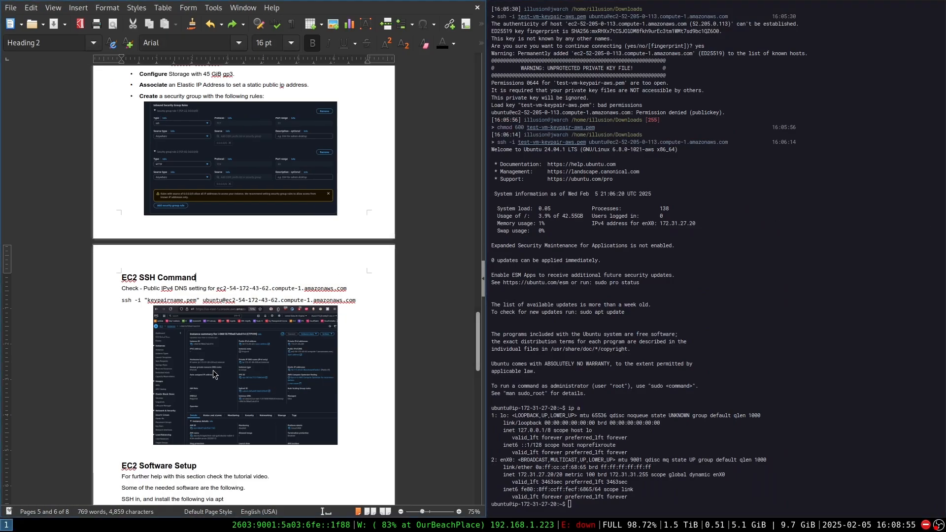
- Scroll Writer to the EC2 Software Setup list, cancelling the Page Style dialog
scroll(211, 380, down, 5)
ctrl+scroll(211, 374, up, 5)
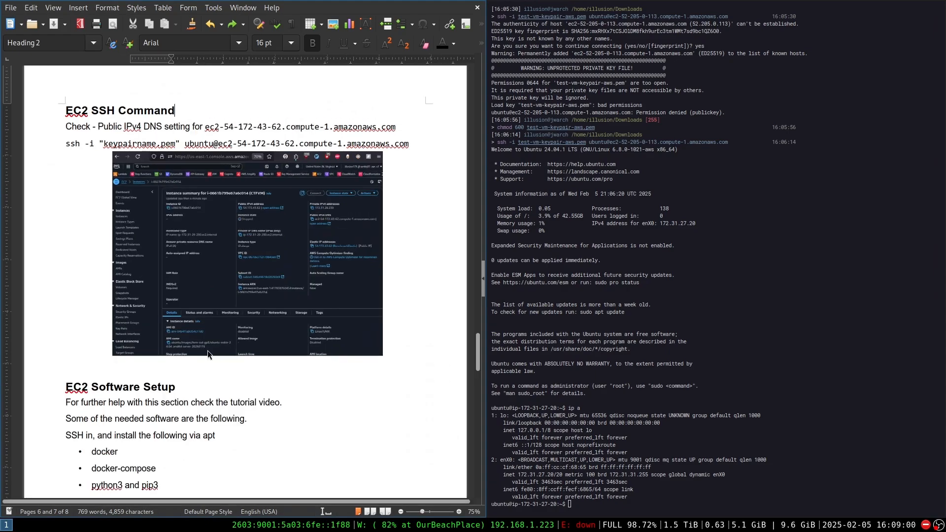
ctrl+scroll(202, 337, up, 3)
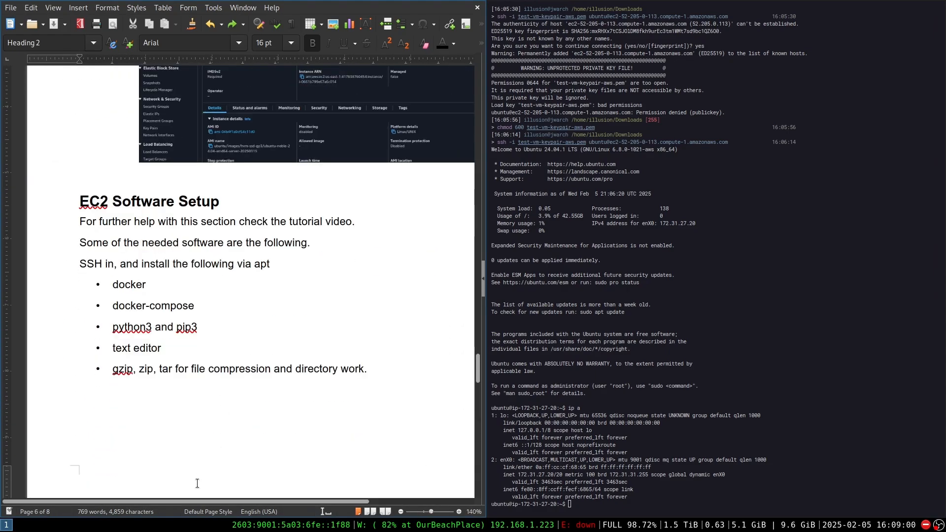
double_click(225, 510)
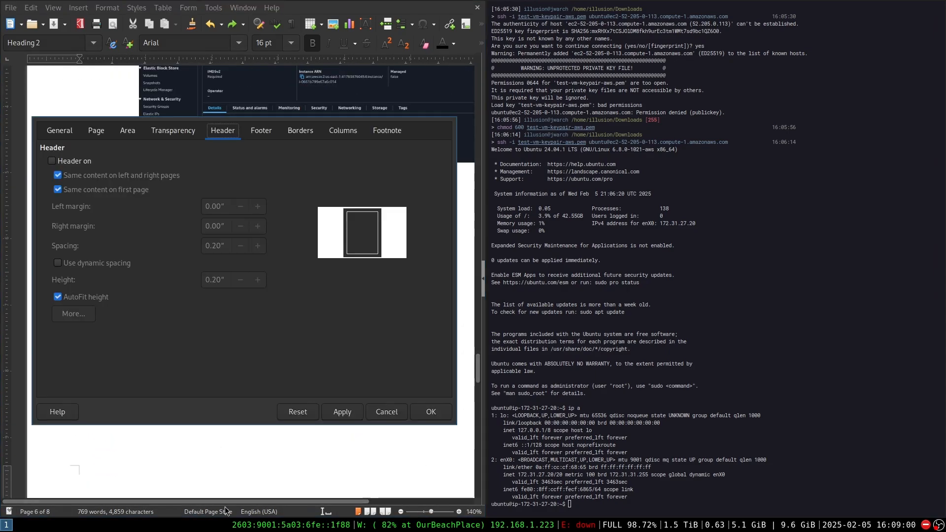
click(386, 412)
drag(203, 482, 228, 484)
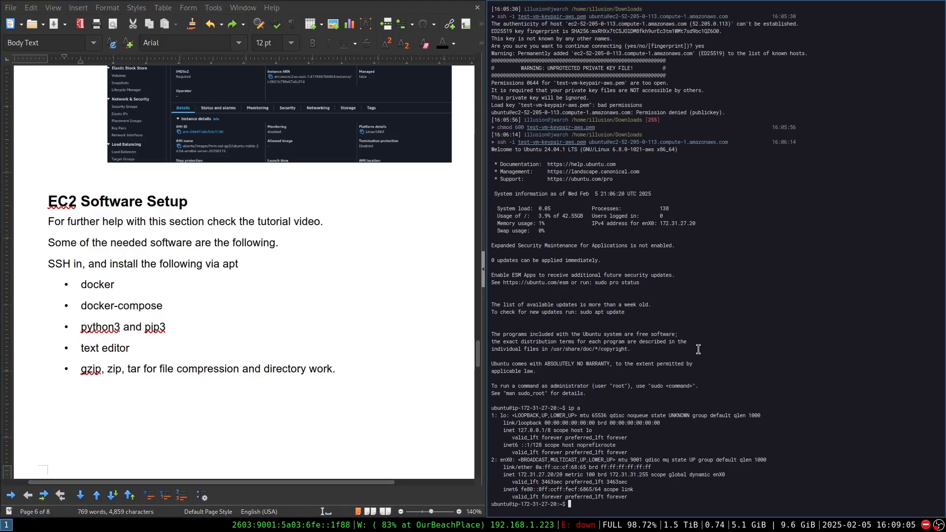
- Clear the screen and try sudo apt-get install docker, which fails: Unable to locate package docker
text(clear)
key(Return)
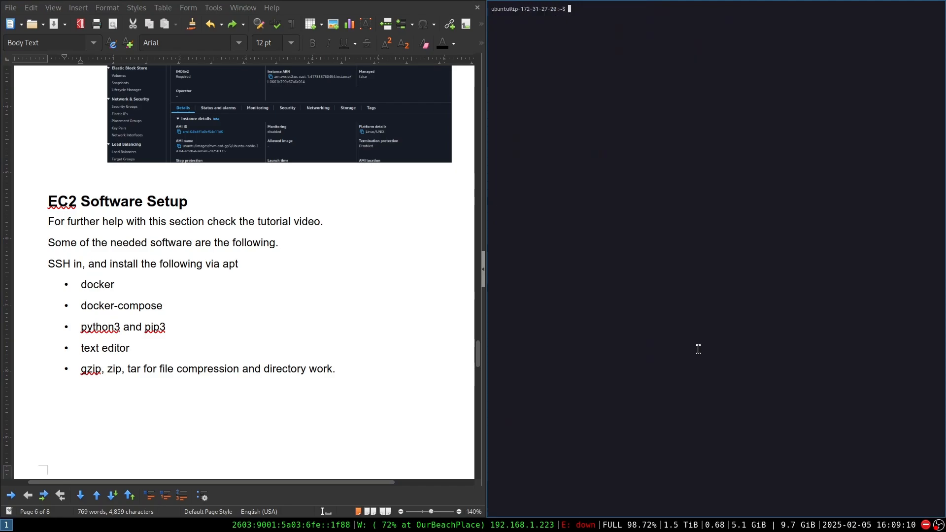
text(apk add docker)
key(BackSpace)
key(BackSpace)
key(ctrl+c)
text(sudo apt-ge)
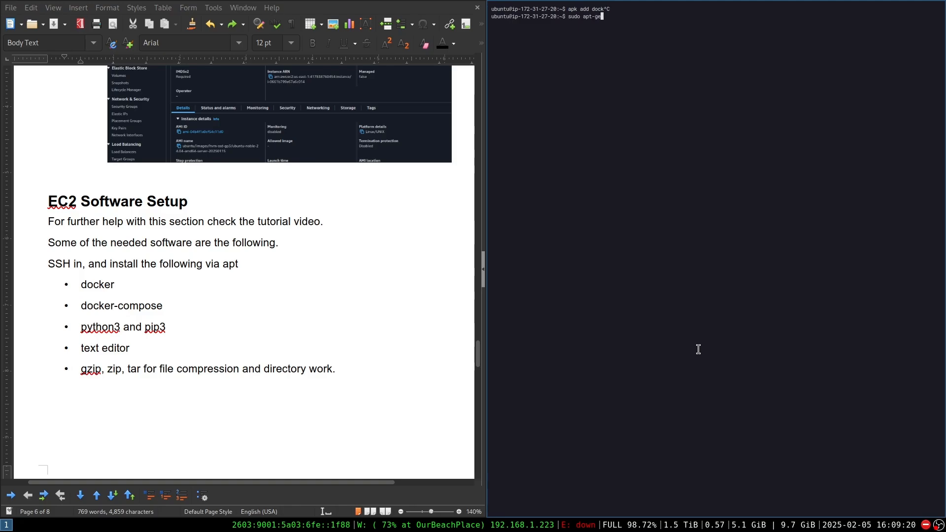
text(t docker)
key(Return)
text(sudo apt-)
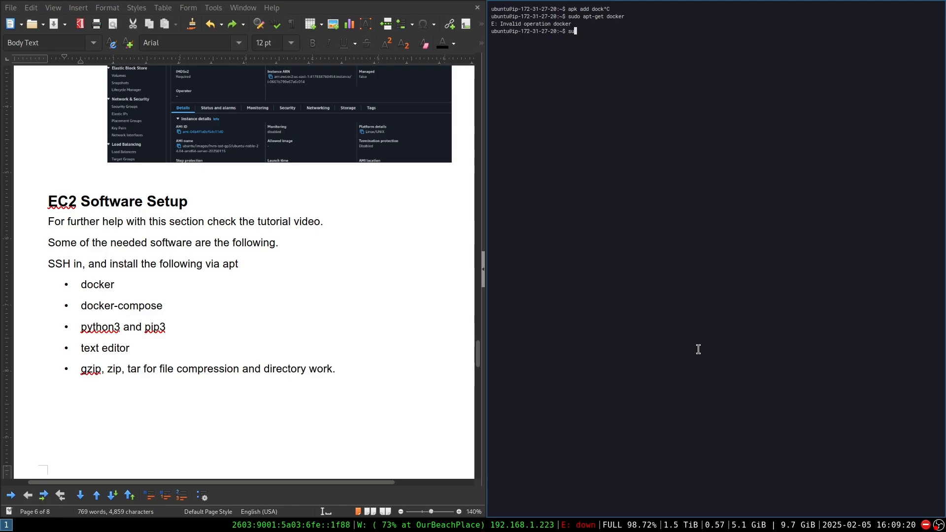
text(all docker)
key(Return)
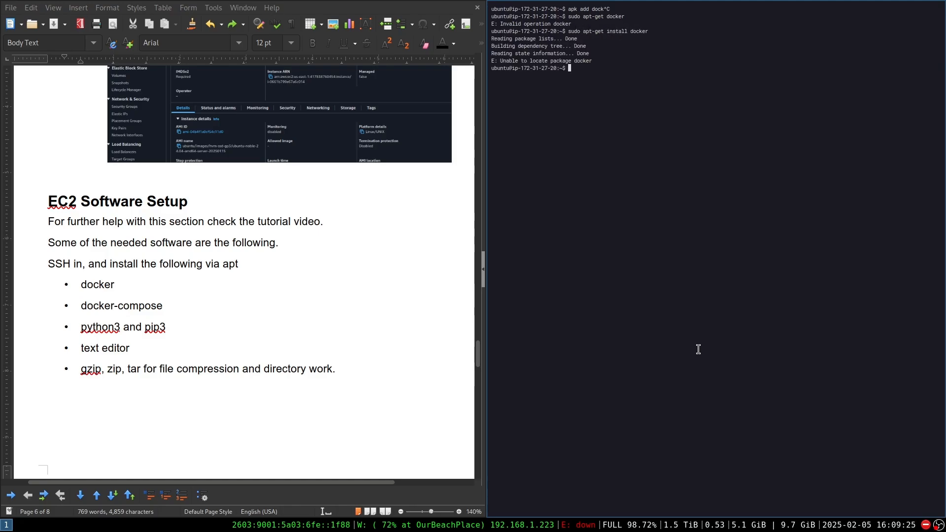
- Copy Docker's apt repository setup script from the docs and paste it at the prompt
key(super+2)
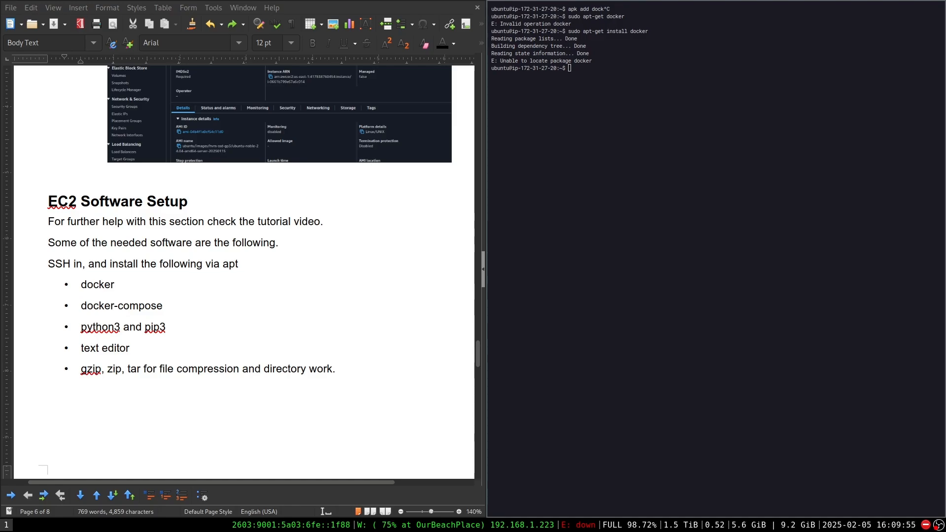
key(ctrl+c)
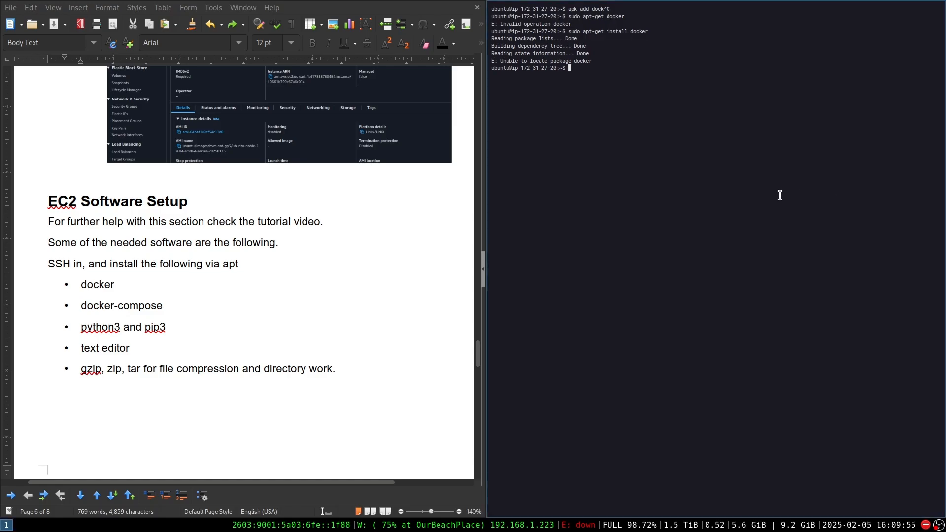
key(ctrl+shift+v)
- Run the pasted Docker repository setup script and bring up the Docker Docs Ubuntu install page
key(Return)
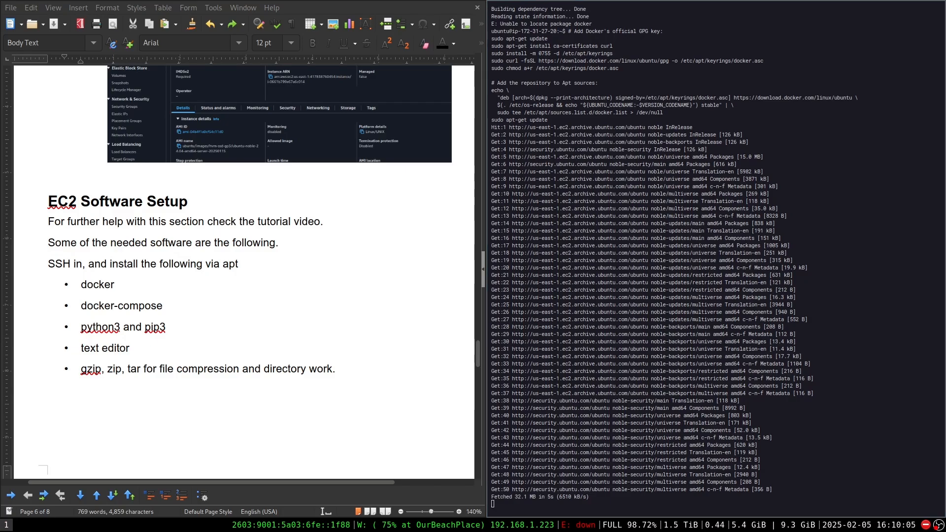
key(super+shift+Left)
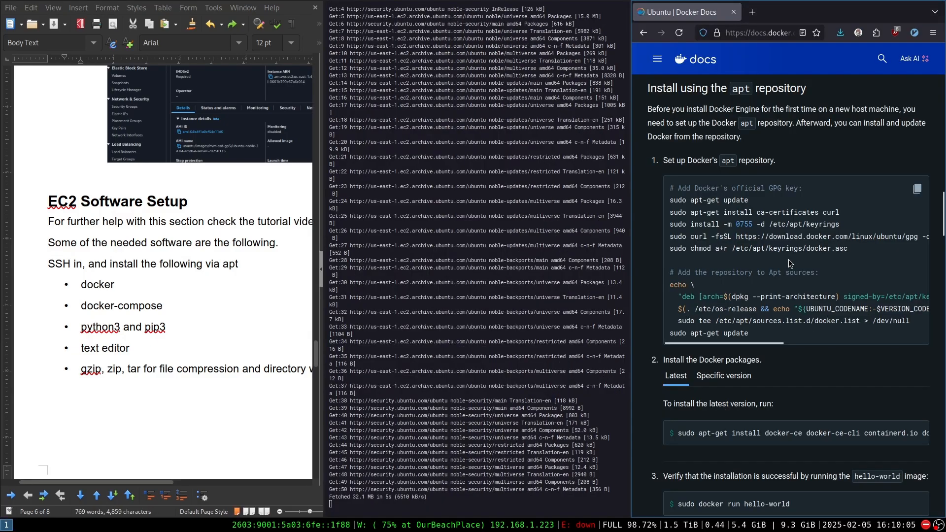
scroll(784, 169, up, 15)
scroll(784, 169, up, 2)
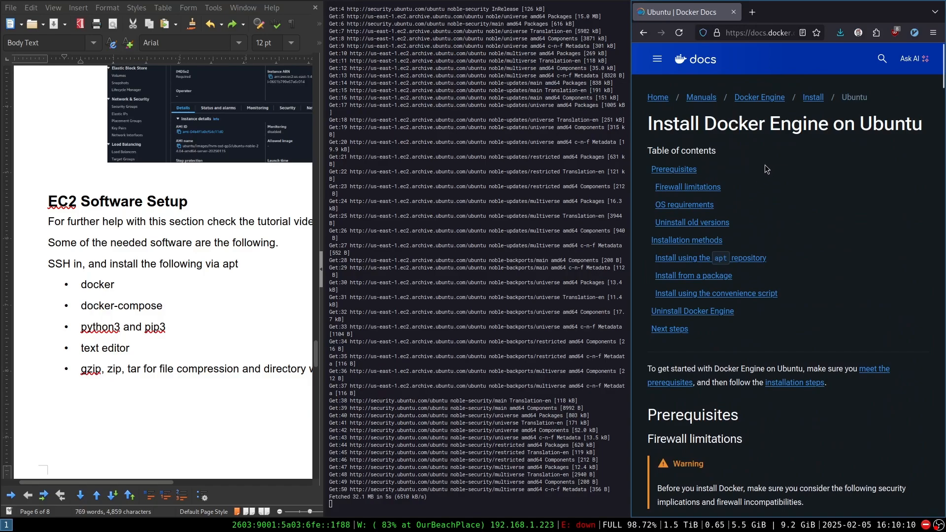
drag(653, 133, 856, 131)
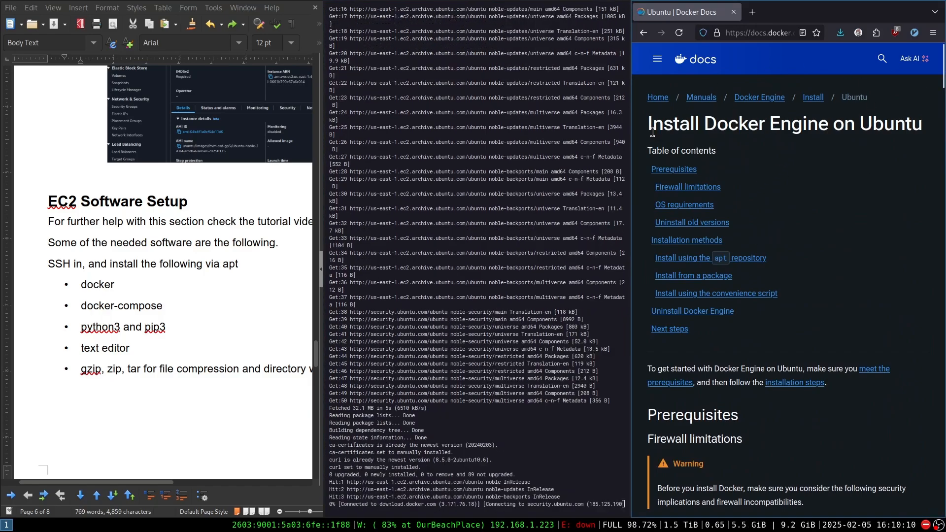
click(843, 150)
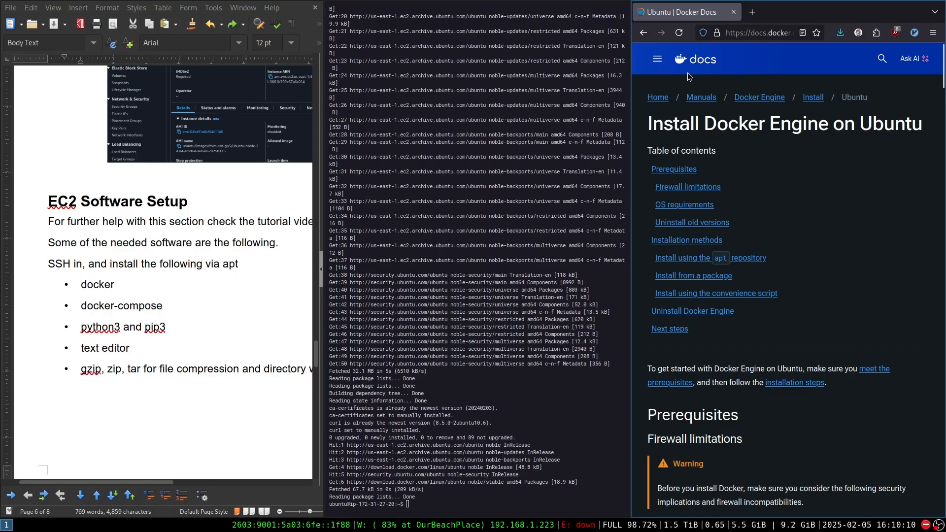
- Revisit the search results, return to Install Docker Engine on Ubuntu, then move the browser away
click(642, 33)
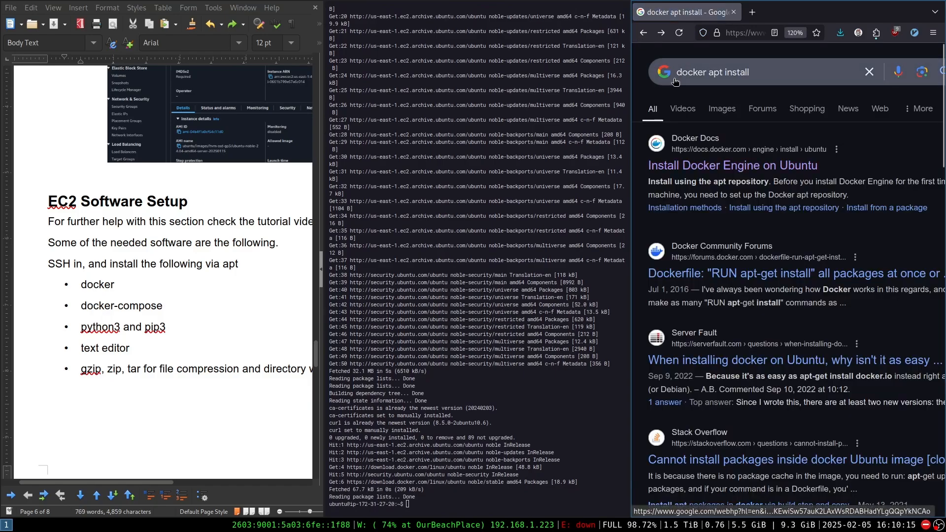
click(686, 72)
middle_click(702, 71)
click(661, 33)
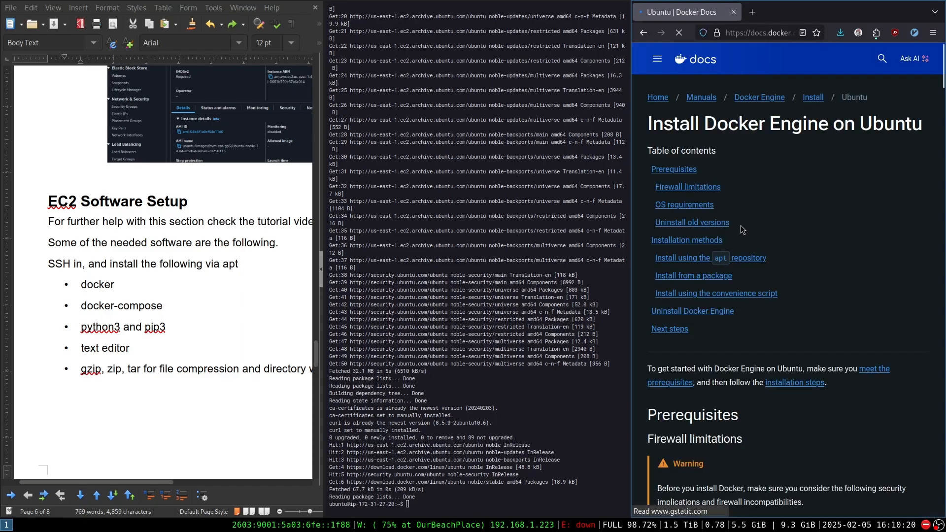
key(super+shift+q)
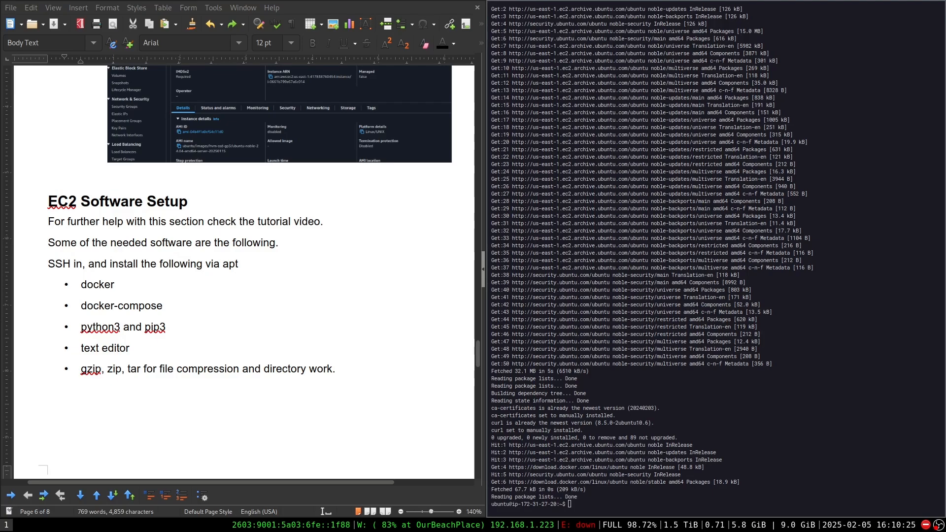
- Install docker-ce, docker-ce-cli, containerd.io, docker-buildx-plugin and docker-compose-plugin, confirming with y
click(756, 355)
key(ctrl+shift+v)
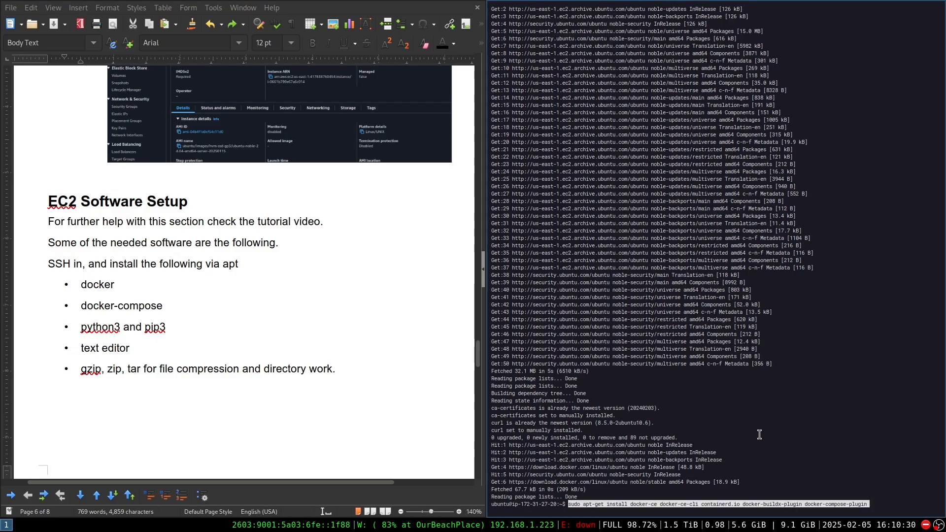
key(Return)
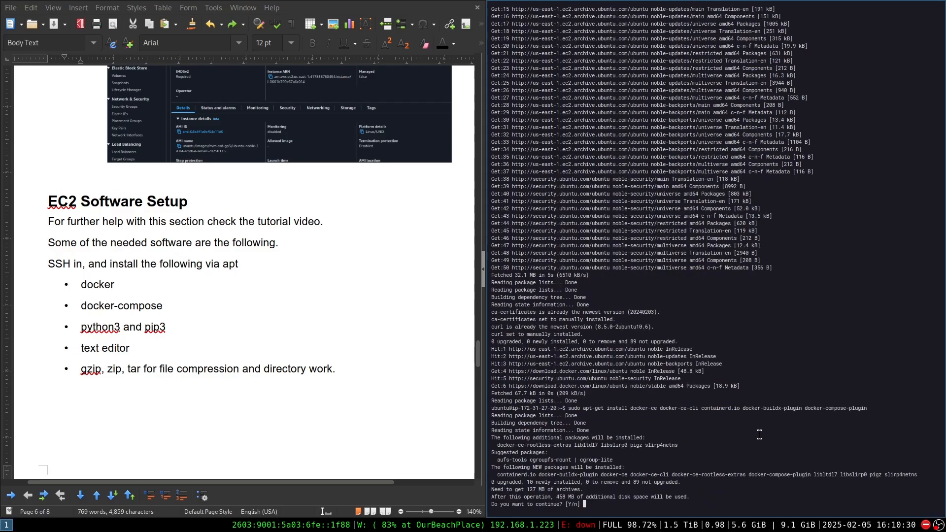
text(y)
key(Return)
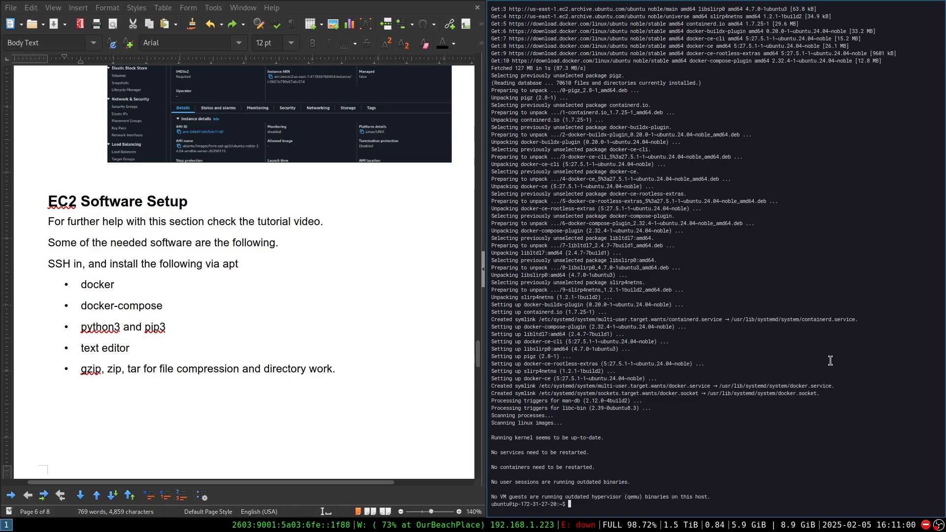
- Create the docker group and begin adding the current user to it with usermod
text(sudo groupadd docker)
key(Return)
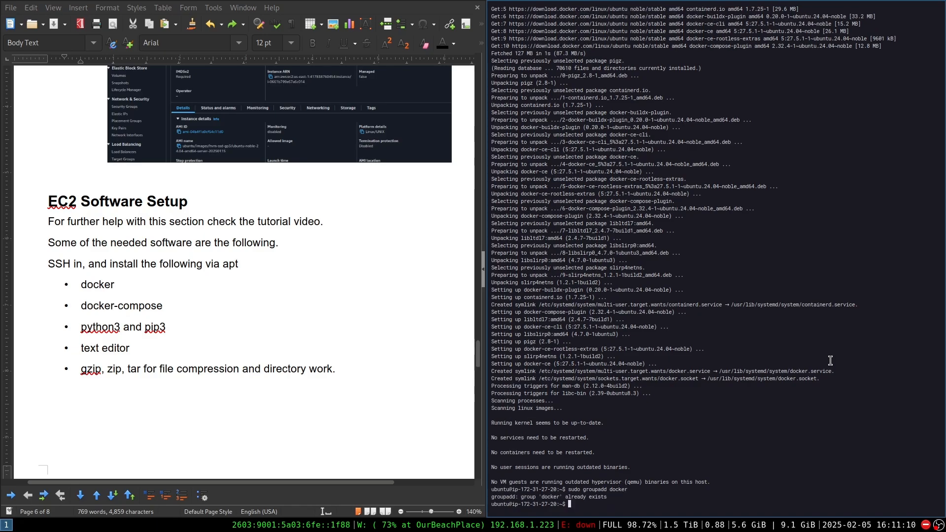
text(sudo usermod -aG docker $USER)
- Add the current user to the docker group with sudo usermod -aG docker $USER
key(Return)
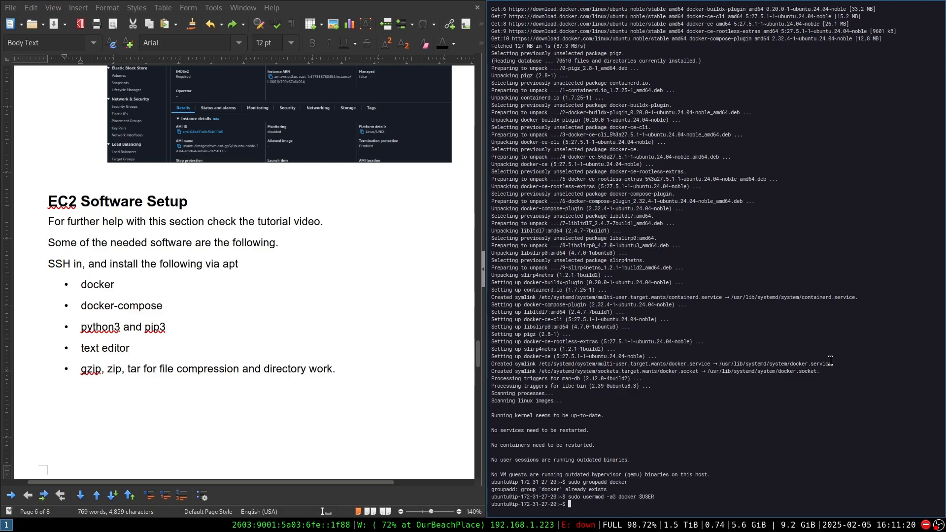
- Install fish with sudo apt-get after the non-root attempt fails
text(apt-get install fish)
key(Return)
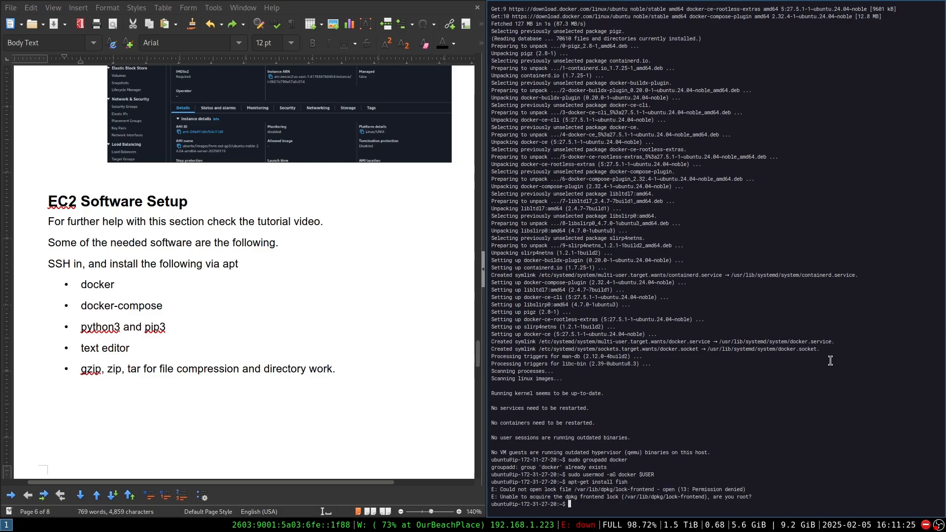
text(sudo apt-get install fish)
key(Return)
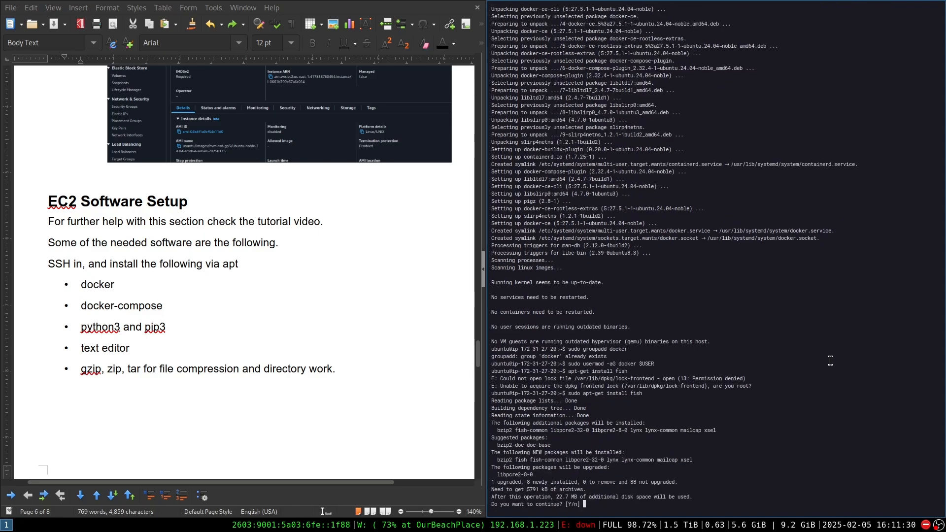
text(y)
key(Return)
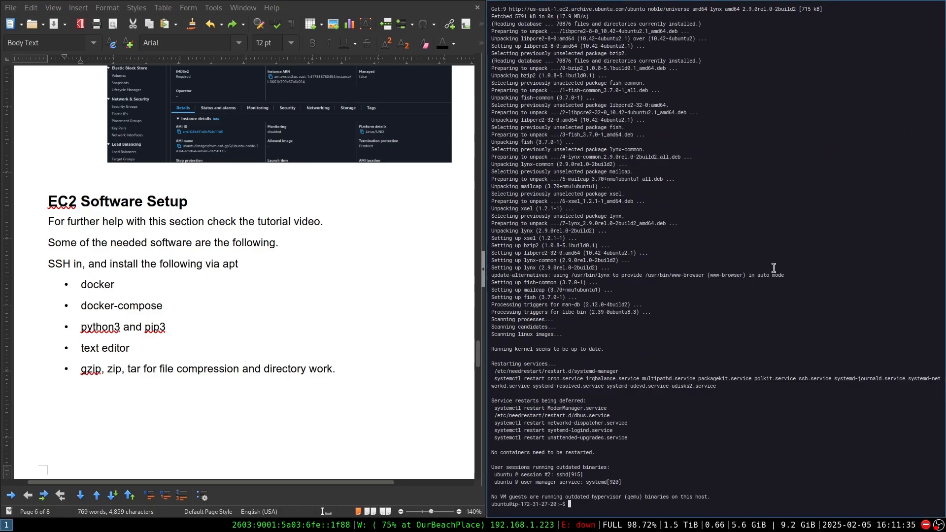
- Install Neovim with sudo snap install nvim --classic
text(snap install neovim)
key(Return)
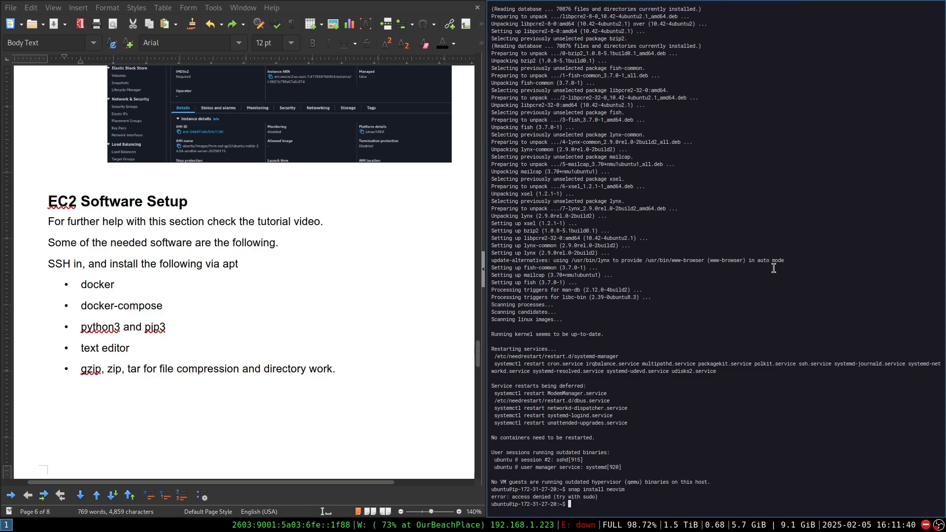
text(sudo snap install nvim)
key(Return)
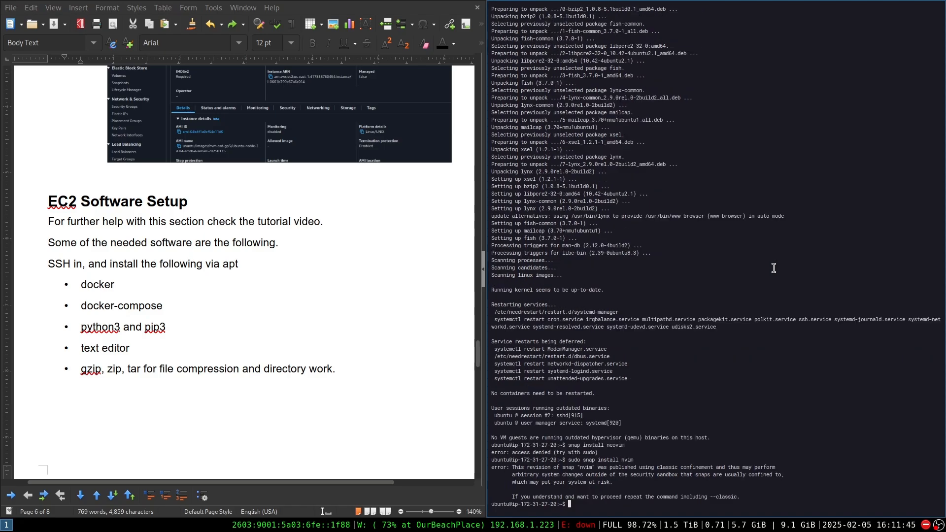
key(Up)
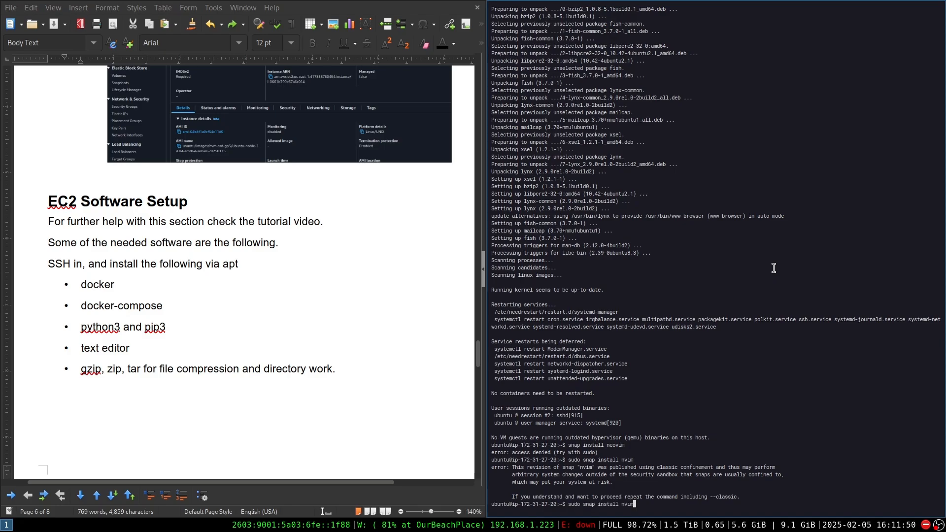
text(--classic)
key(Return)
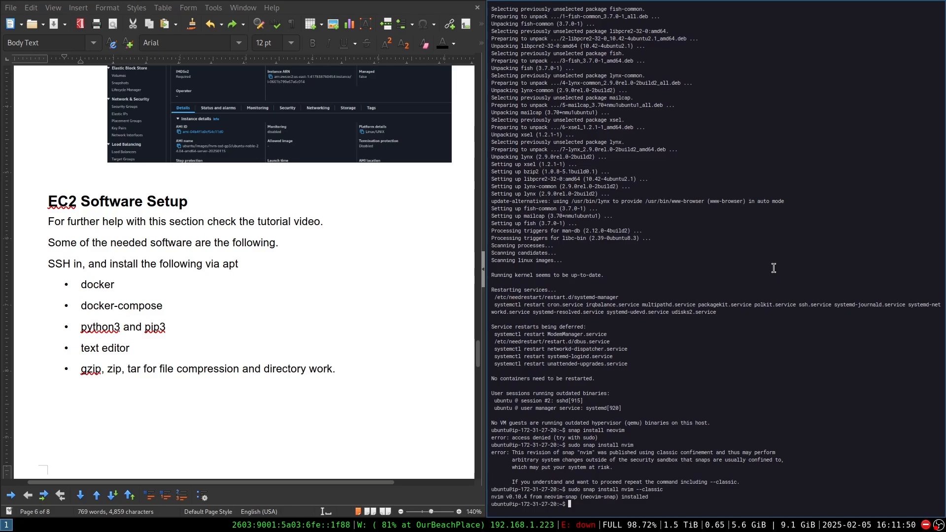
- Launch nvim to confirm it works, quit, then clear the screen and list the home folder
text(nvim)
key(Return)
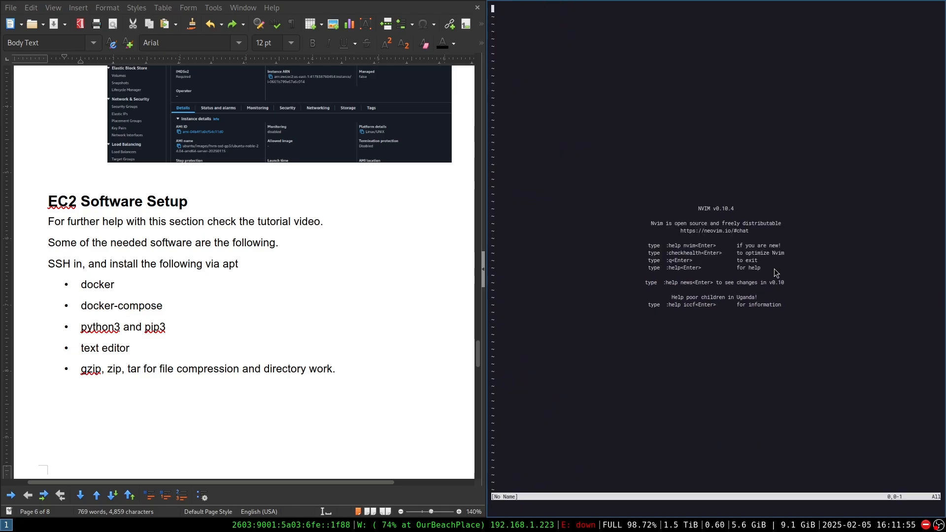
text(:q)
key(Return)
text(clear)
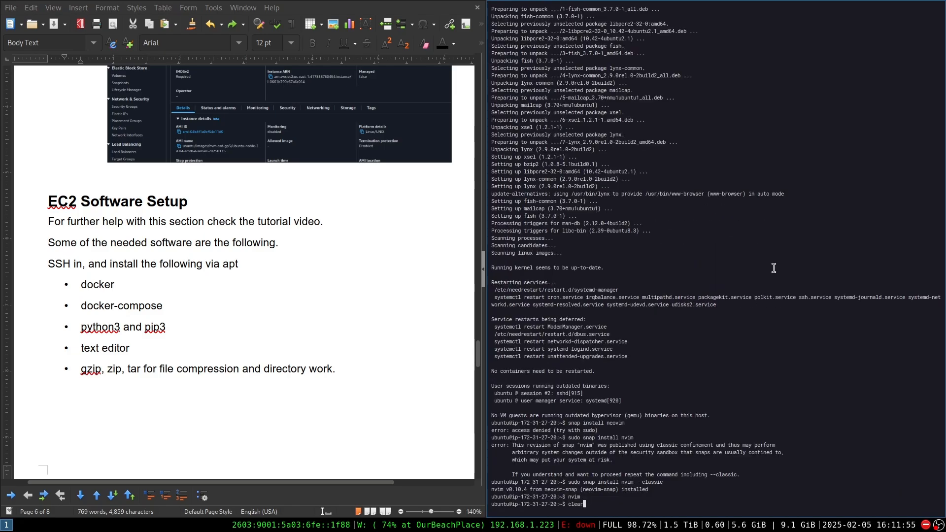
key(Return)
text(ls)
key(Return)
- Append a 'fish' line at the end of .bashrc in Neovim and save the file
text(nvi)
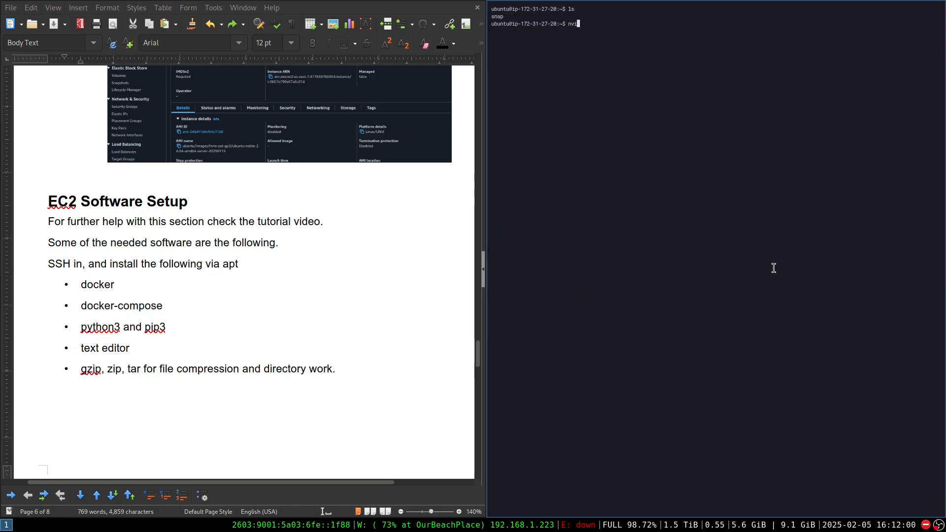
text(m .bashrc)
key(Return)
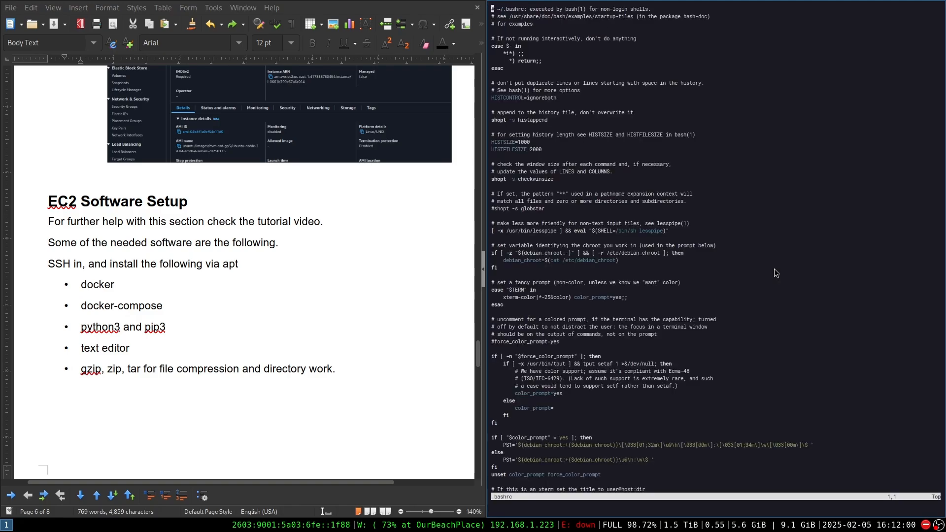
key(shift+g)
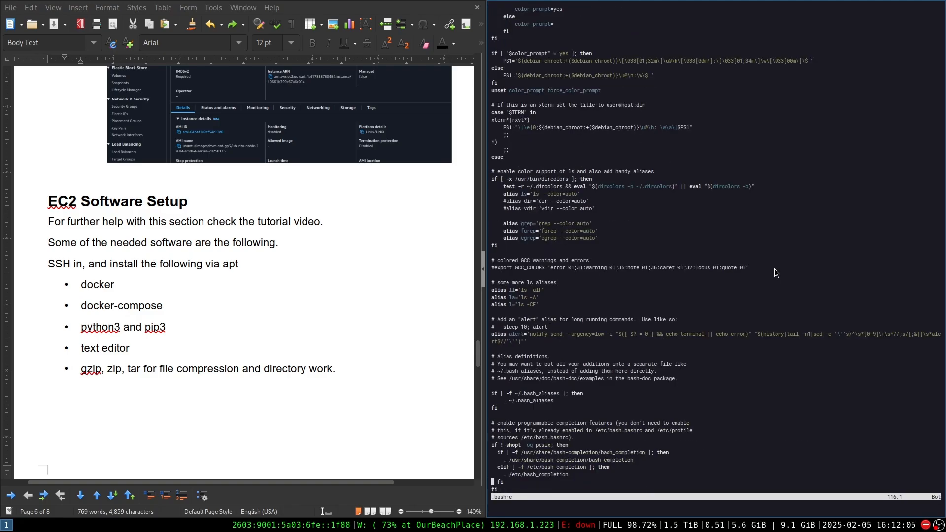
key(j)
key(o)
key(Return)
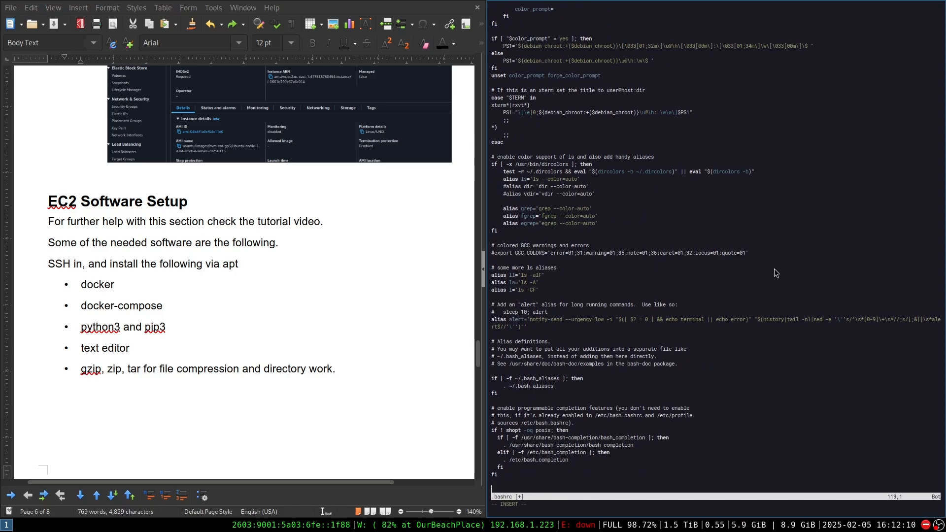
text(fish)
key(Escape)
text(:w)
key(Return)
text(:wq)
key(Return)
- Clear the screen and exit the SSH session back to the local shell
text(clear)
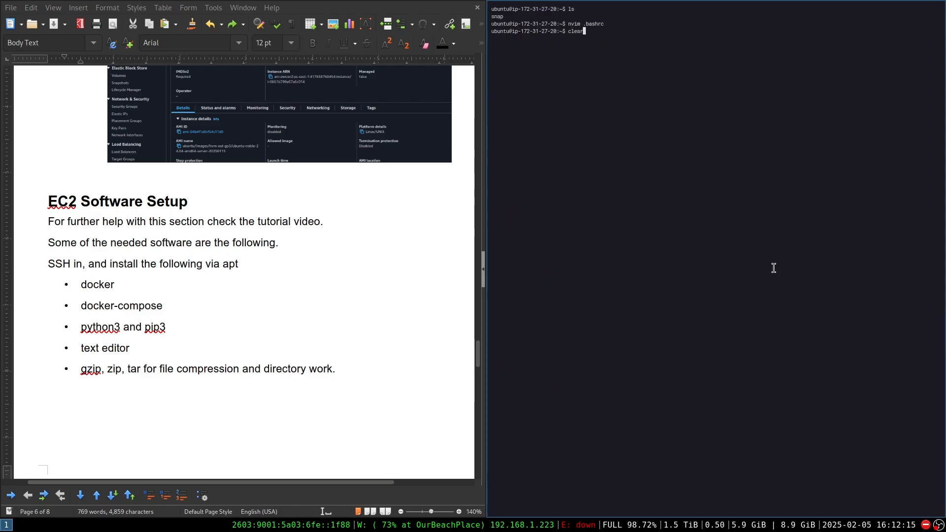
key(Return)
text(exit)
key(Return)
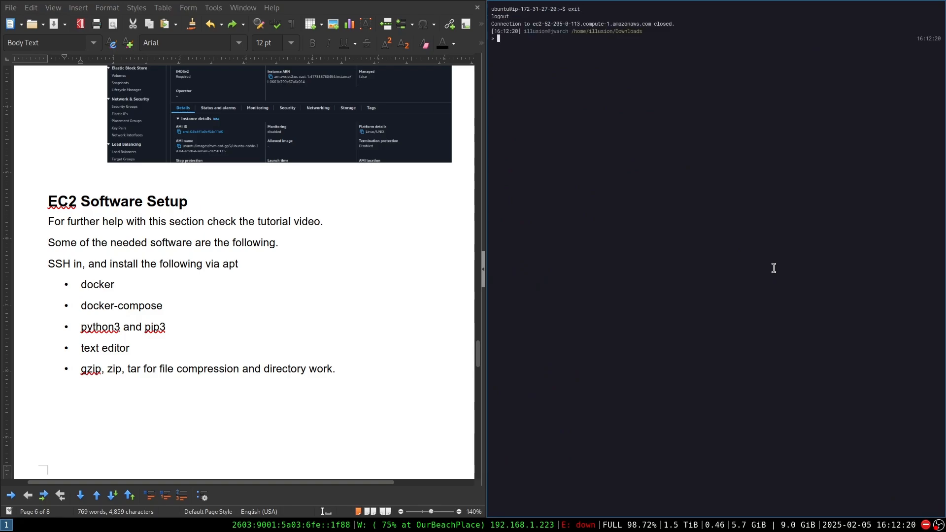
- Reconnect to the instance with the recalled ssh -i command, landing in fish
key(Up)
key(Return)
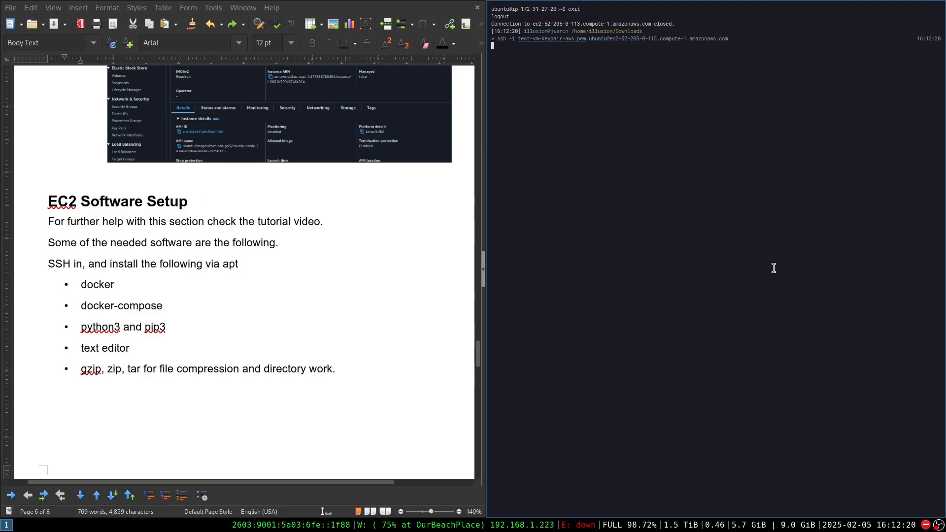
drag(667, 242, 570, 232)
click(558, 228)
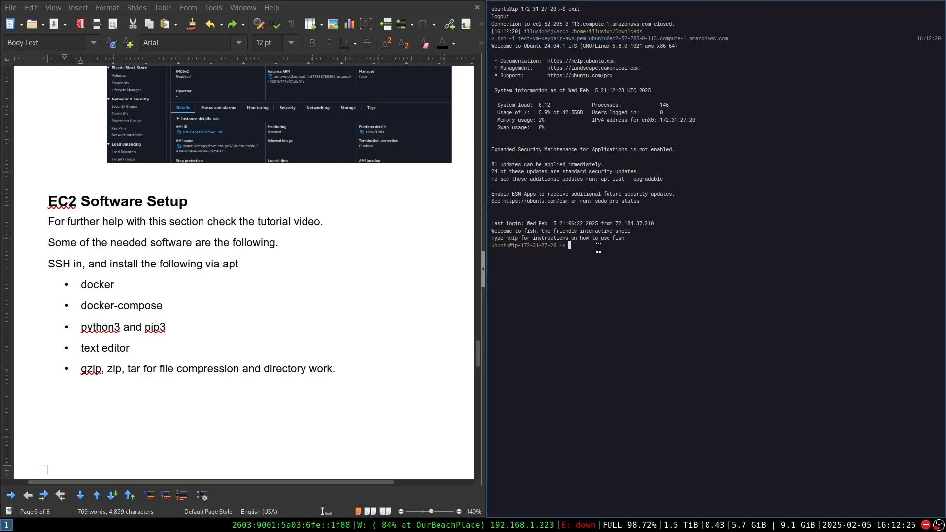
- Clear the screen and run ls, which lists only the snap folder
text(clear)
key(Return)
text(ls)
key(Return)
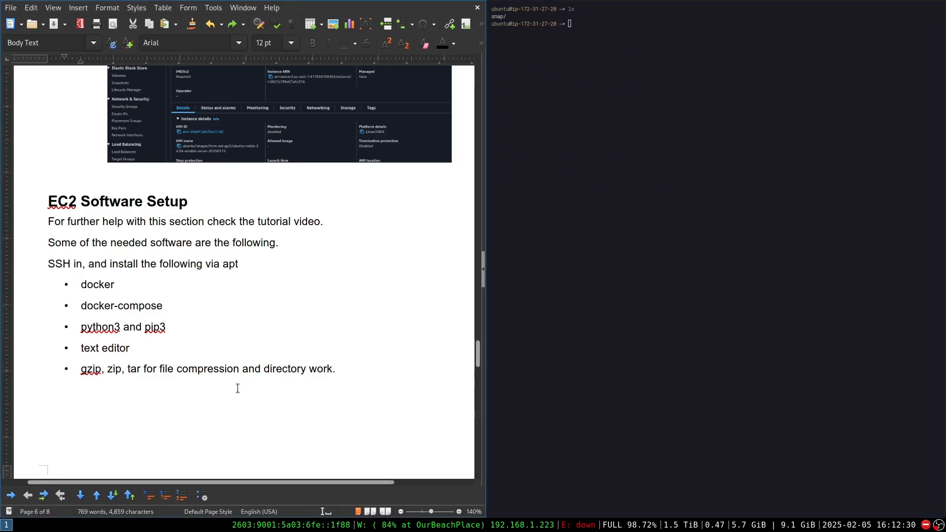
drag(80, 306, 179, 306)
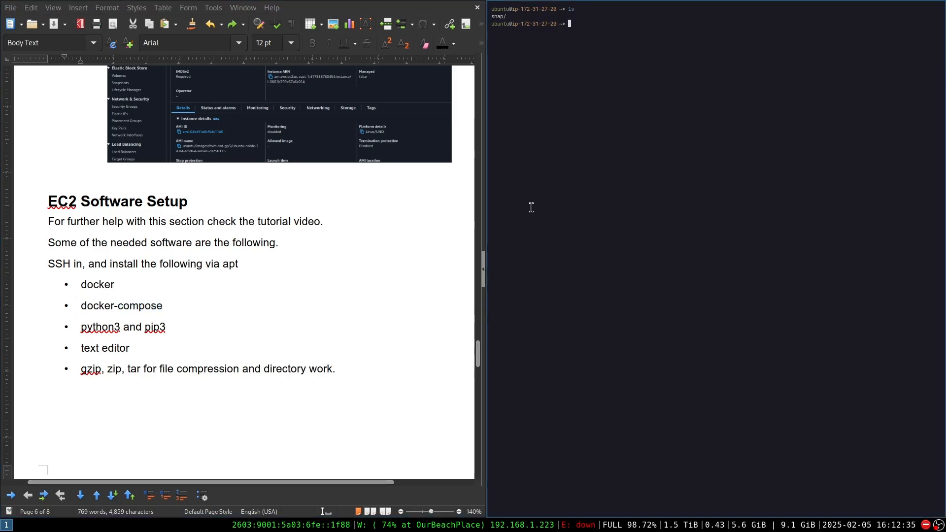
- Install docker-compose with sudo apt-get install docker-compose, confirming with y
text(sudo)
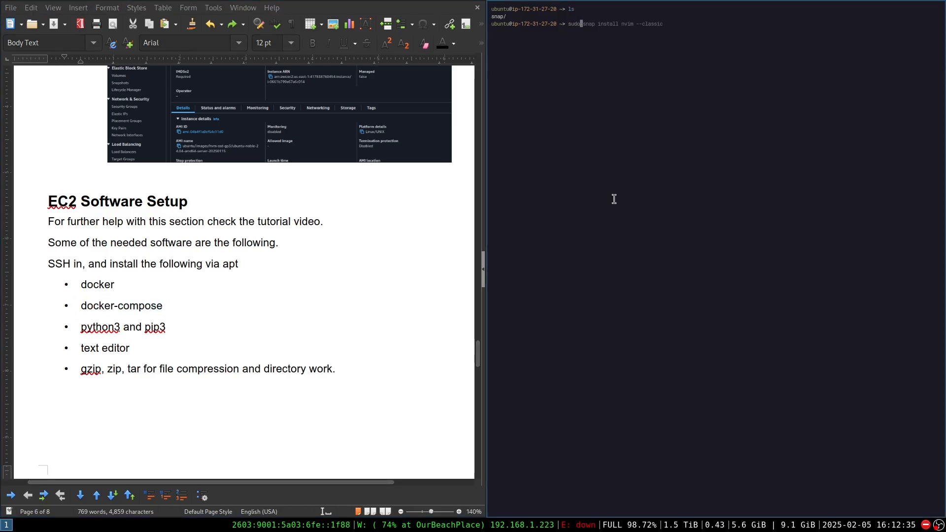
text( apt-get instal)
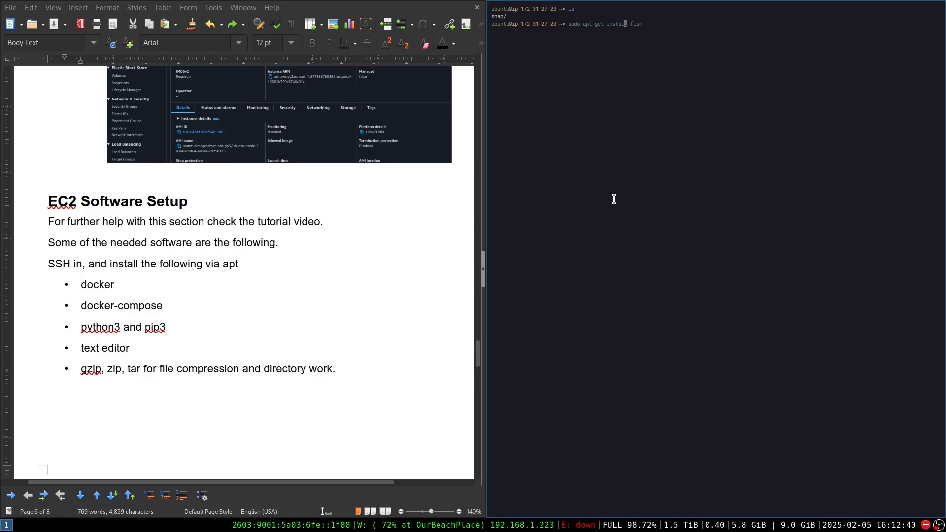
text(l install docker)
key(Return)
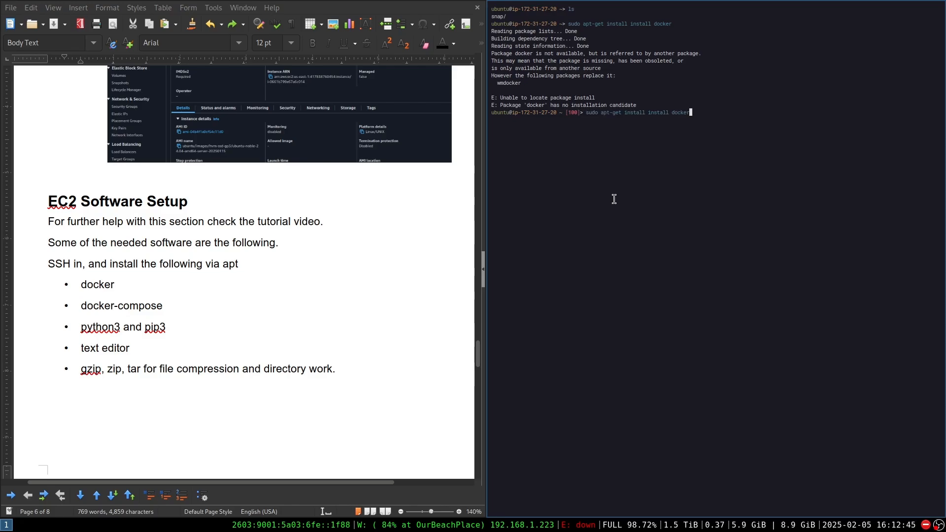
text(compose)
key(Left)
key(Left)
key(Left)
key(Left)
key(Left)
key(Left)
key(Left)
key(Left)
key(Left)
key(Left)
key(Left)
key(Left)
key(Left)
key(Left)
key(Left)
key(BackSpace)
key(BackSpace)
key(BackSpace)
key(BackSpace)
key(BackSpace)
key(BackSpace)
key(BackSpace)
key(BackSpace)
key(Return)
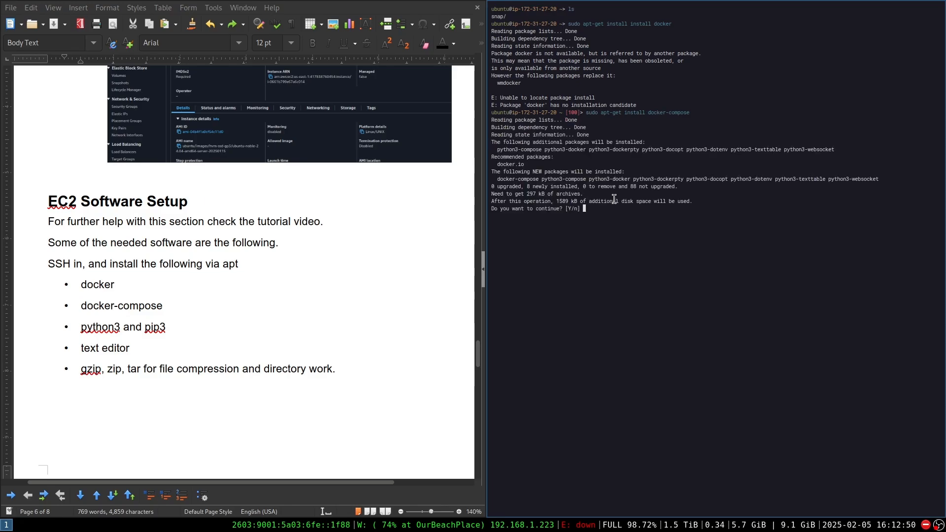
text(y)
key(Return)
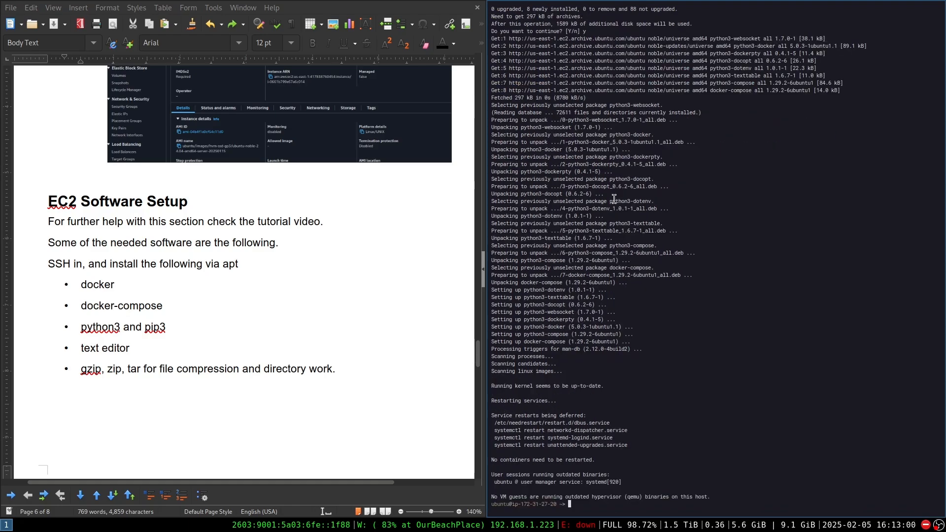
- Run sudo apt-get install python3, which reports 3.12.3 is already the newest version
text(sudo apt-get pyth)
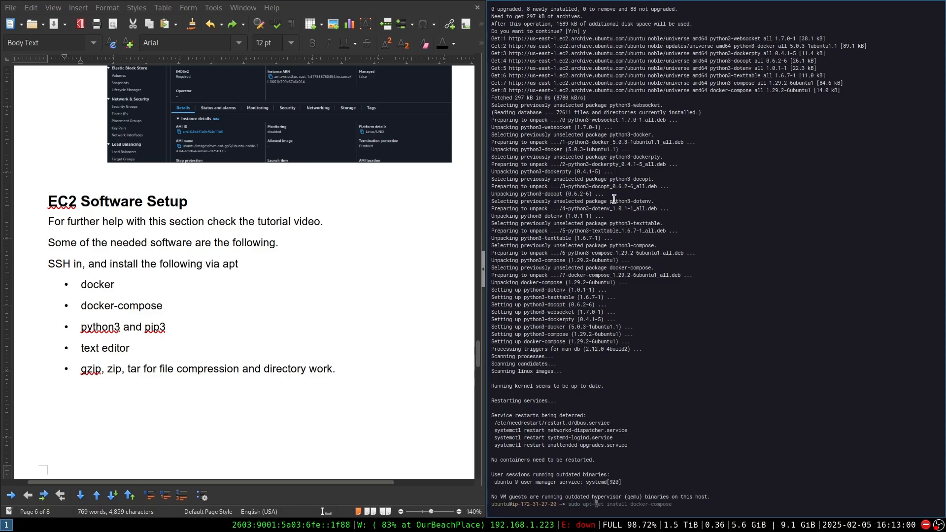
key(BackSpace)
key(BackSpace)
key(BackSpace)
text(install pythone3)
key(Return)
key(Up)
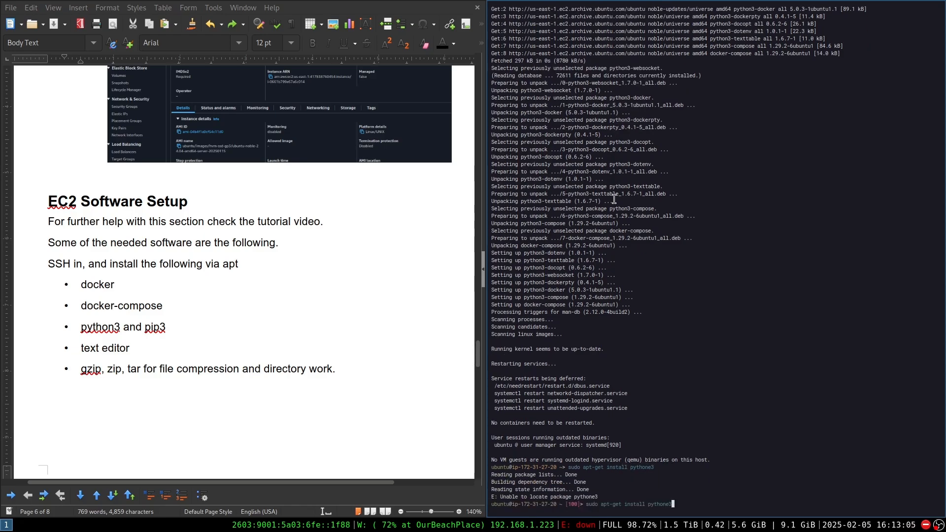
key(Left)
key(BackSpace)
key(Return)
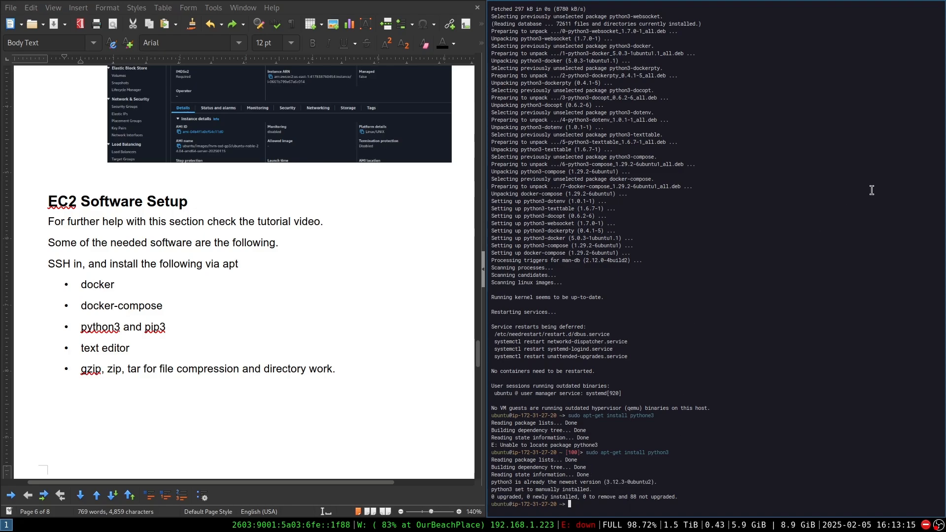
- Install pip via sudo apt-get install pip after pip3 isn't found, confirming the python3-pip packages
text(sudo apt-get instal)
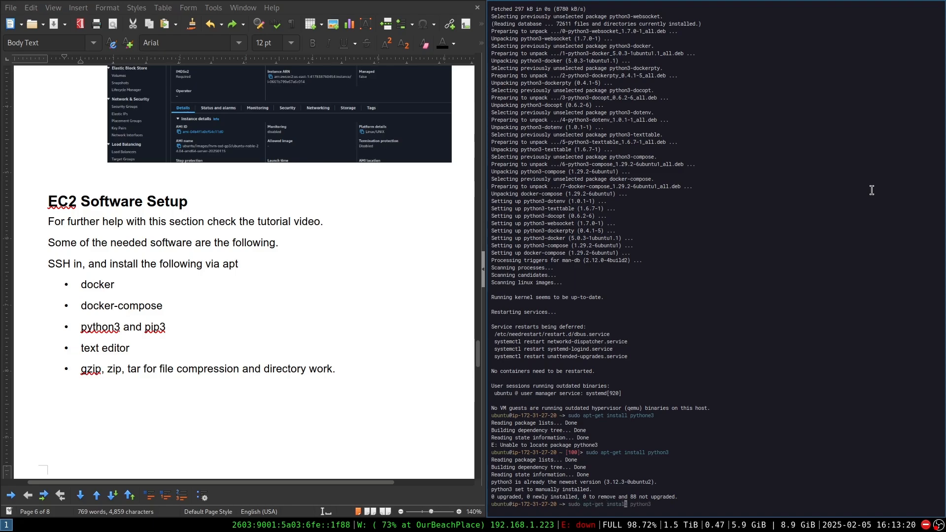
text(l pipe3)
key(Return)
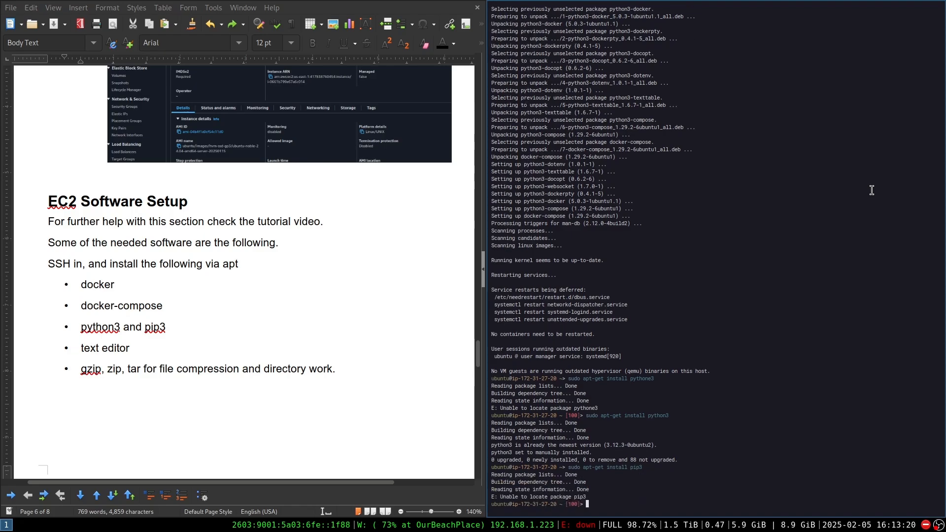
key(Up)
key(BackSpace)
key(Return)
text(y)
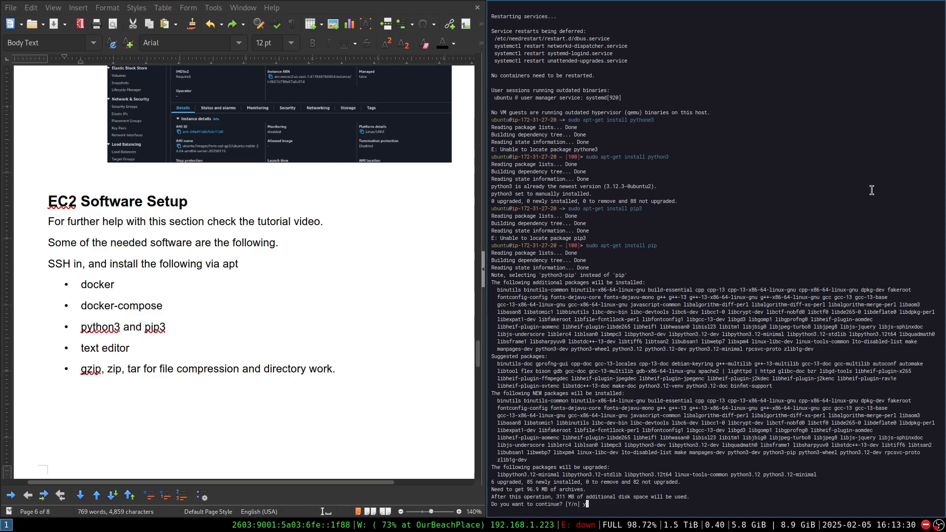
drag(541, 275, 574, 282)
click(574, 282)
key(Return)
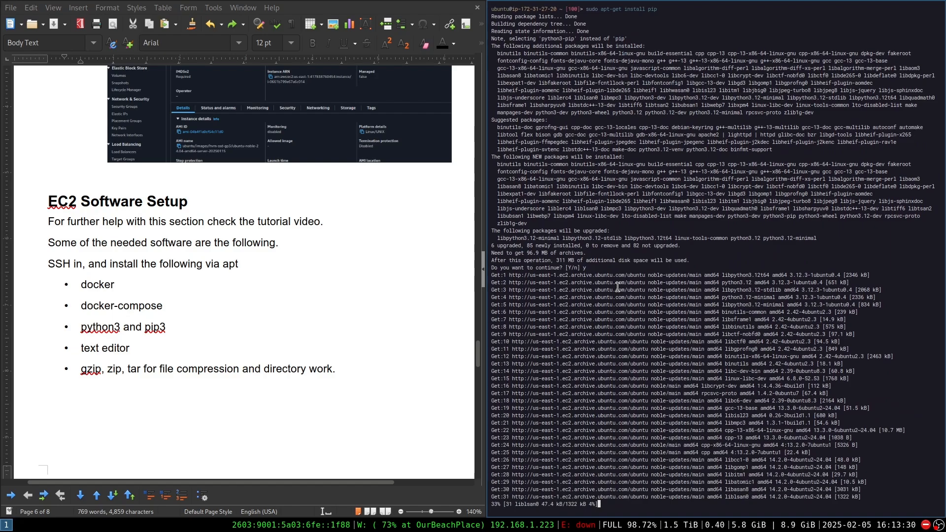
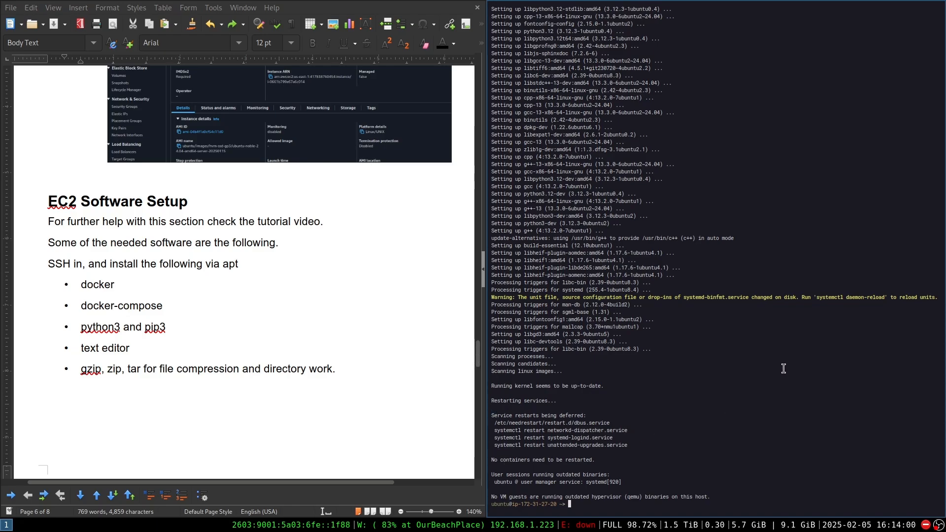
- Run clear to wipe the long apt install output from the SSH terminal
text(clear)
key(Return)
- Launch Neovim, add a few blank lines, then quit without saving using :q!
text(nvim)
key(Return)
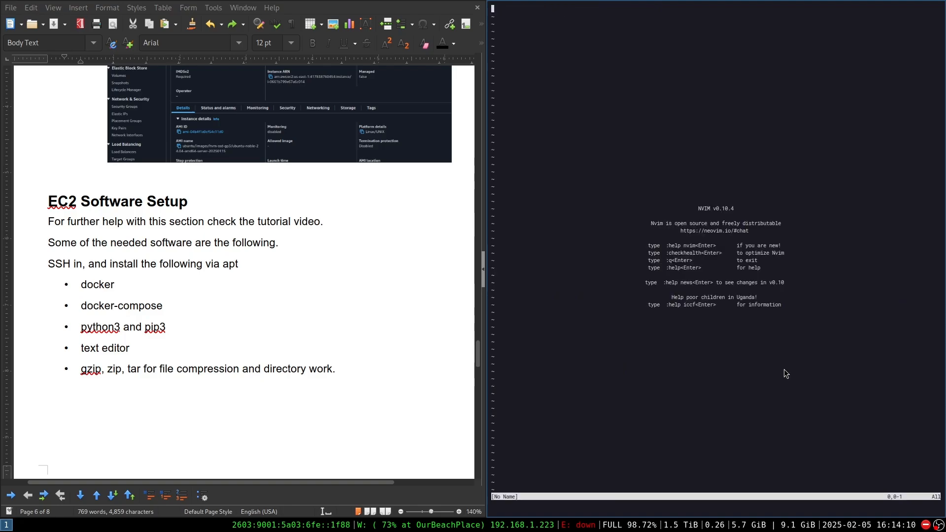
key(i)
key(Return)
key(Return)
key(Return)
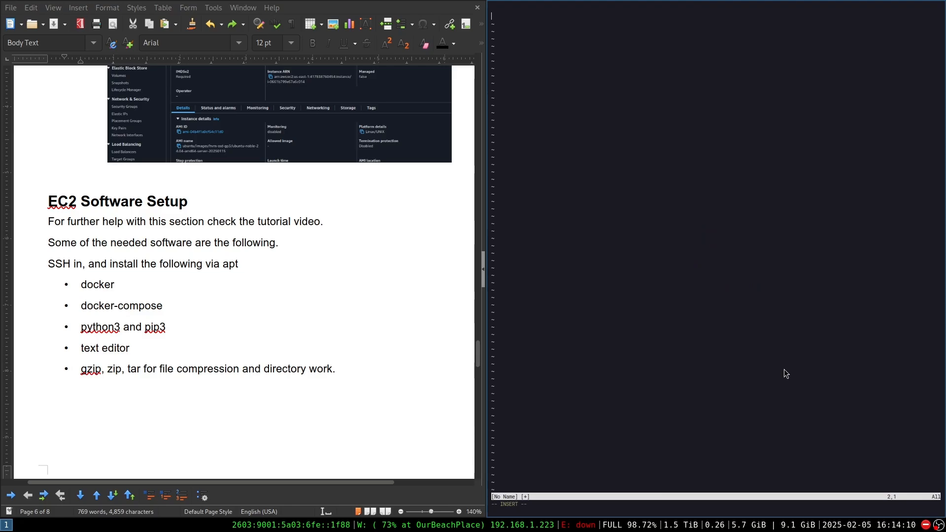
key(Escape)
text(:q!)
key(Return)
- Clear the screen and run sudo apt-get install tmux, which reports tmux 3.4 is already newest
key(ctrl+l)
text(sudo apt-get insta)
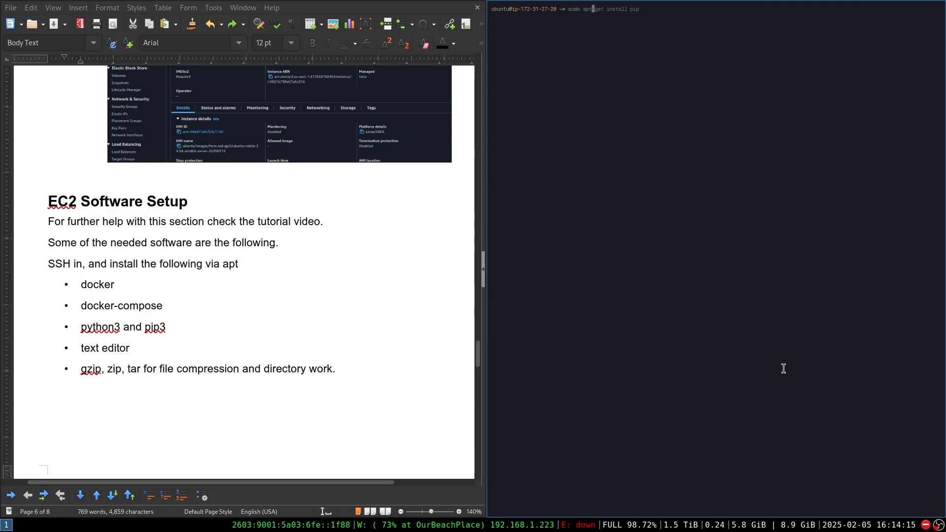
text(ll tmux)
key(Return)
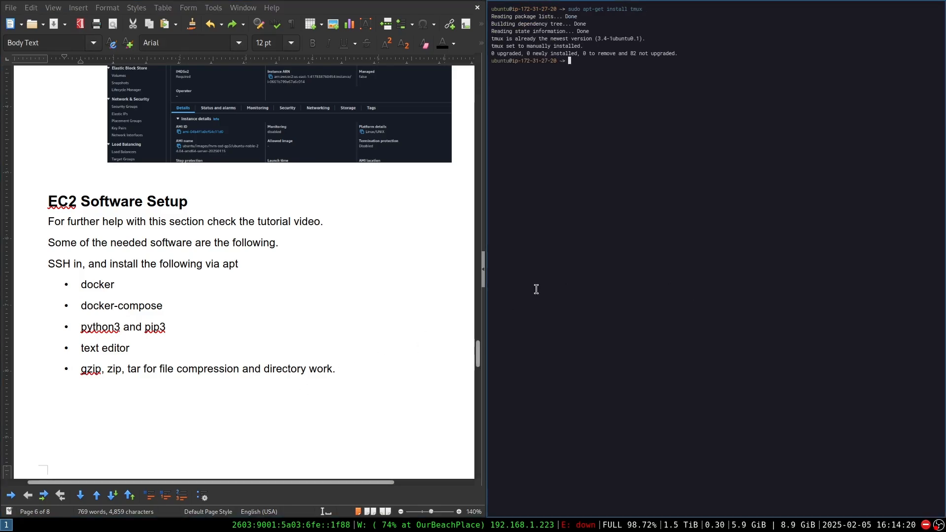
text(tmux)
key(BackSpace)
key(BackSpace)
key(BackSpace)
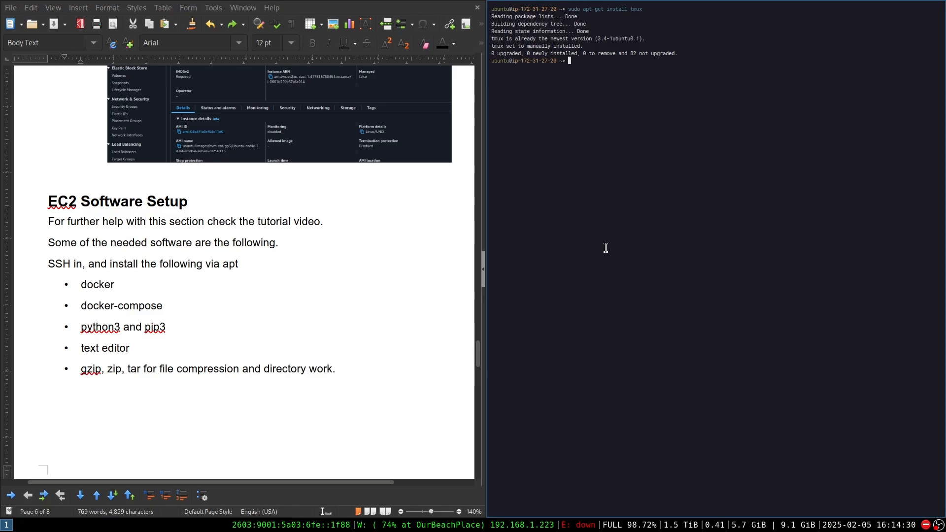
text(tmux)
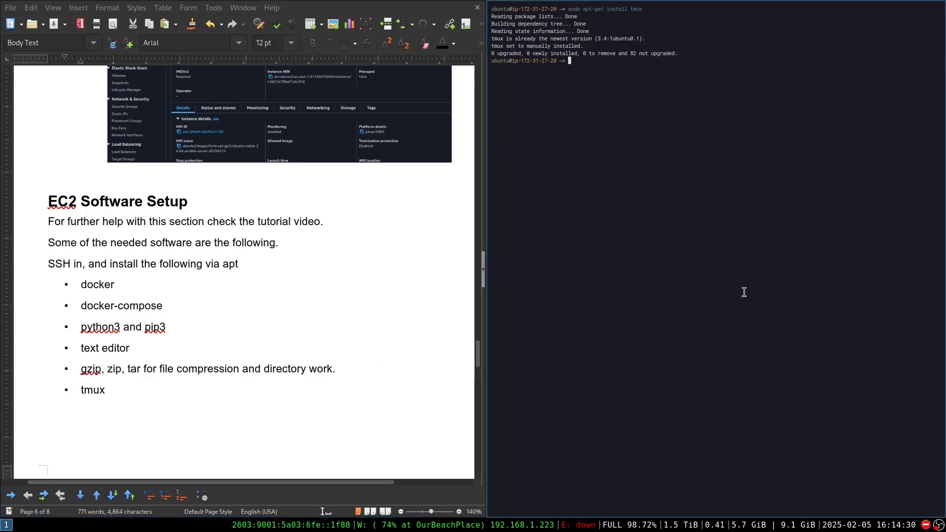
text(gzip)
- Test gzip and zip, then install zip and unzip with sudo apt install zip, confirming y
key(Return)
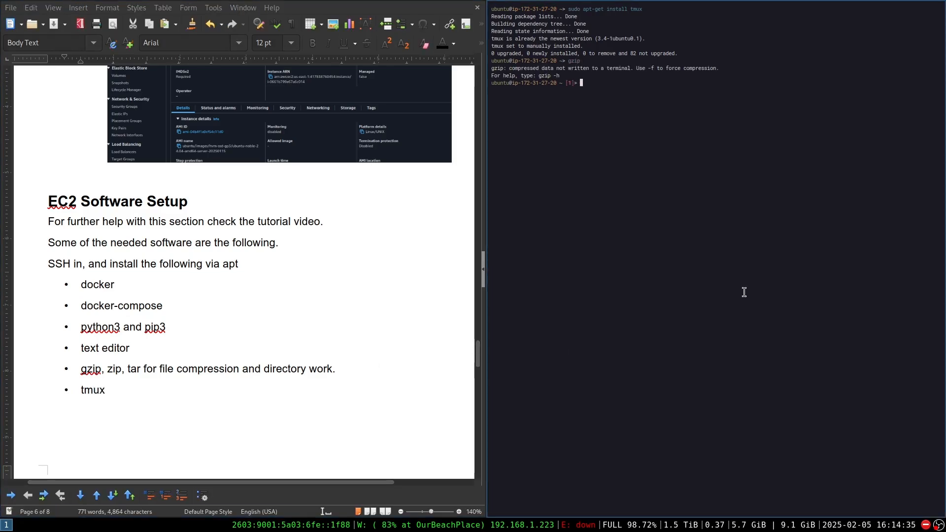
text(zip)
key(Return)
text(sudo apt- install)
key(ctrl+c)
text(sud)
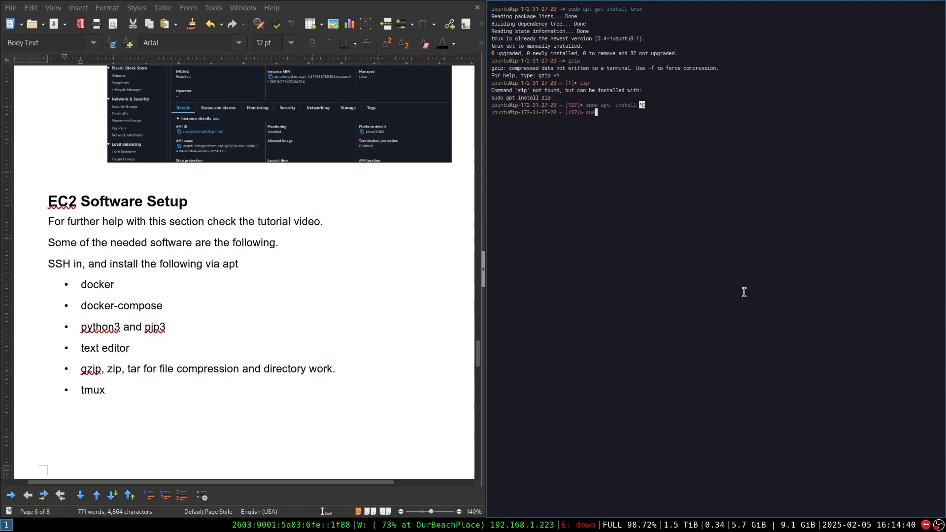
text(o apt install zip)
key(Return)
text(y)
key(Return)
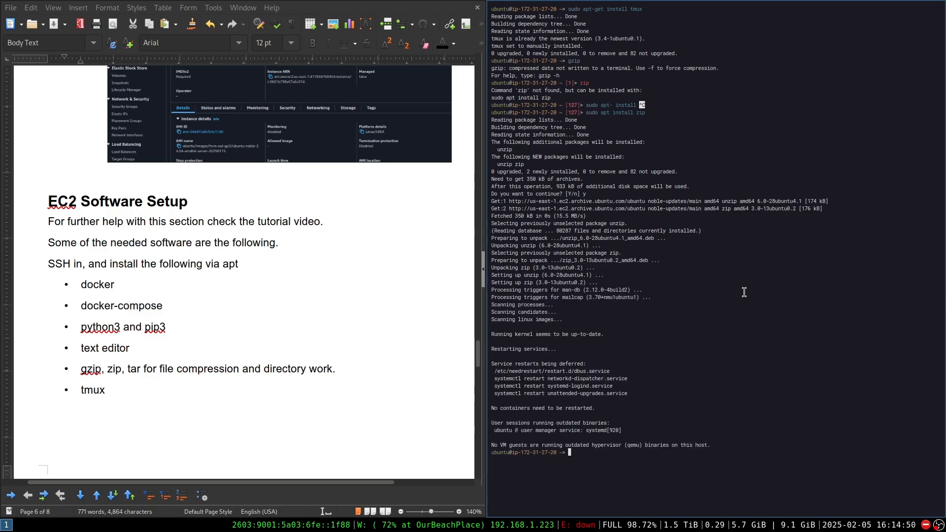
- Confirm tar 1.35 is present via sudo apt install tar, then clear the screen
text(sudo apt install tar)
key(Return)
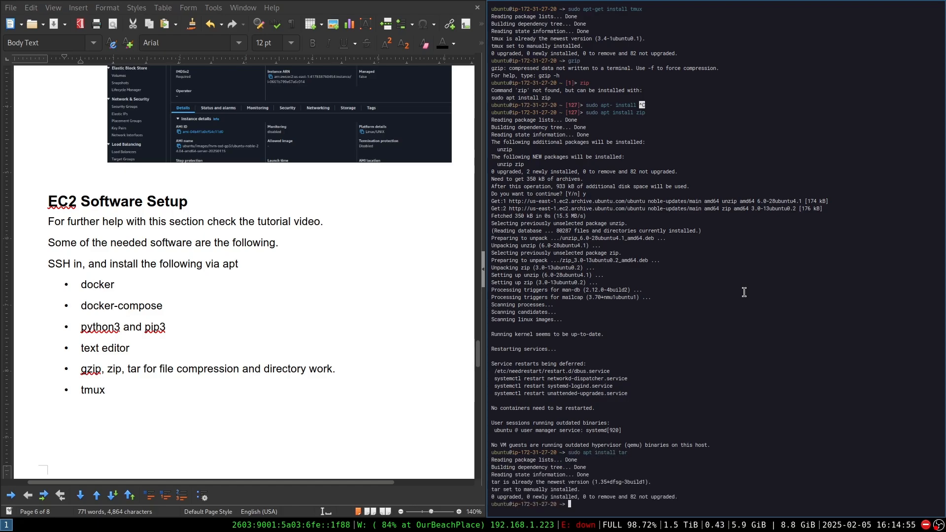
key(ctrl+l)
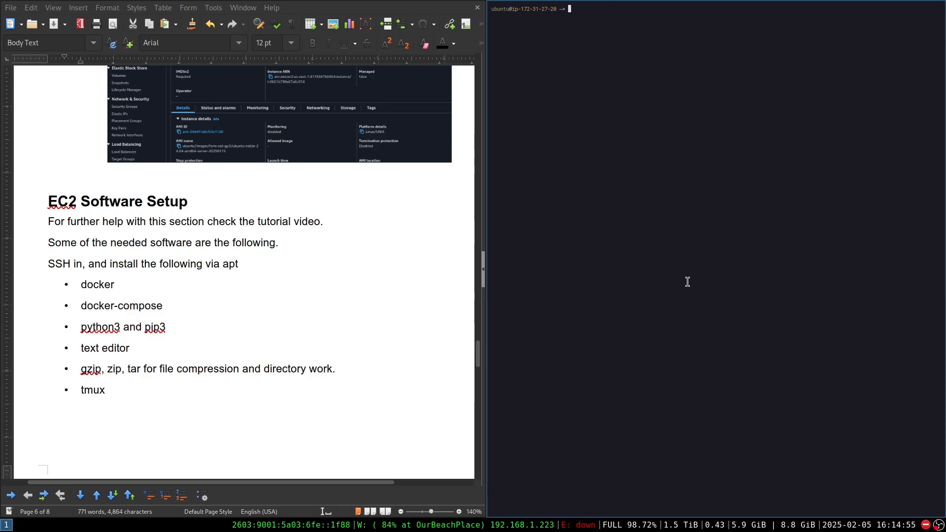
scroll(420, 309, down, 5)
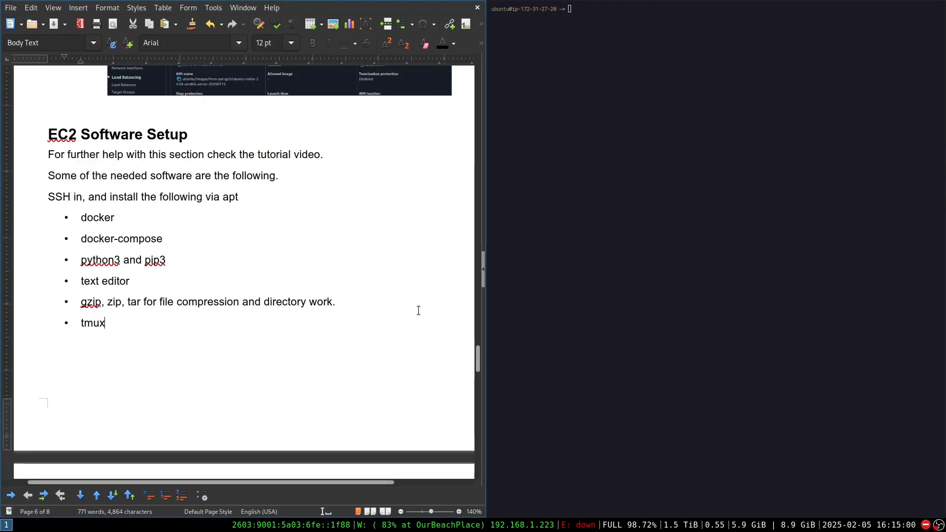
scroll(319, 304, up, 1)
scroll(126, 229, down, 2)
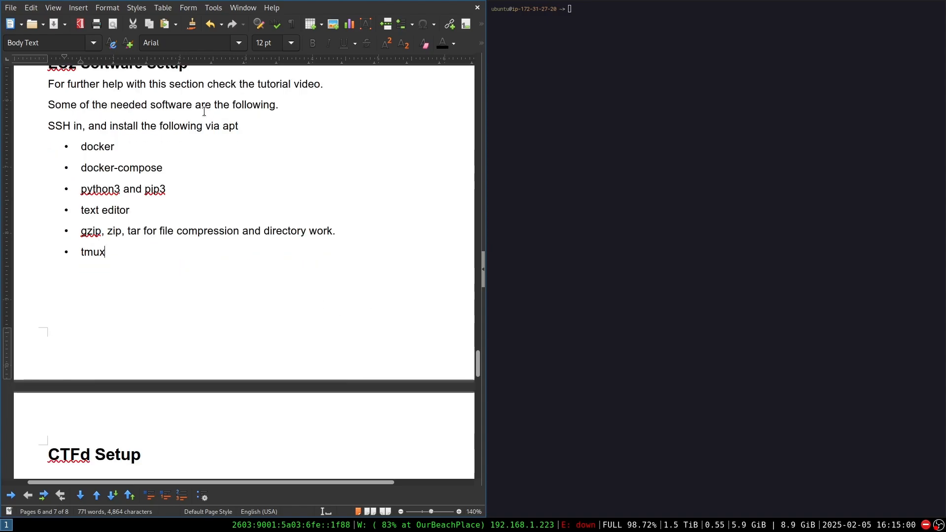
click(119, 454)
drag(173, 450, 83, 418)
click(205, 432)
scroll(204, 431, up, 4)
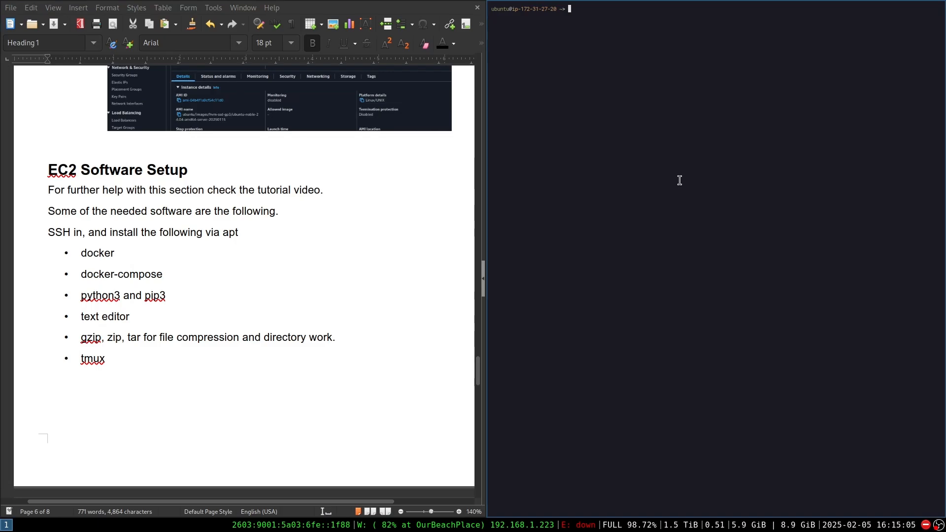
text(ls -al)
key(Return)
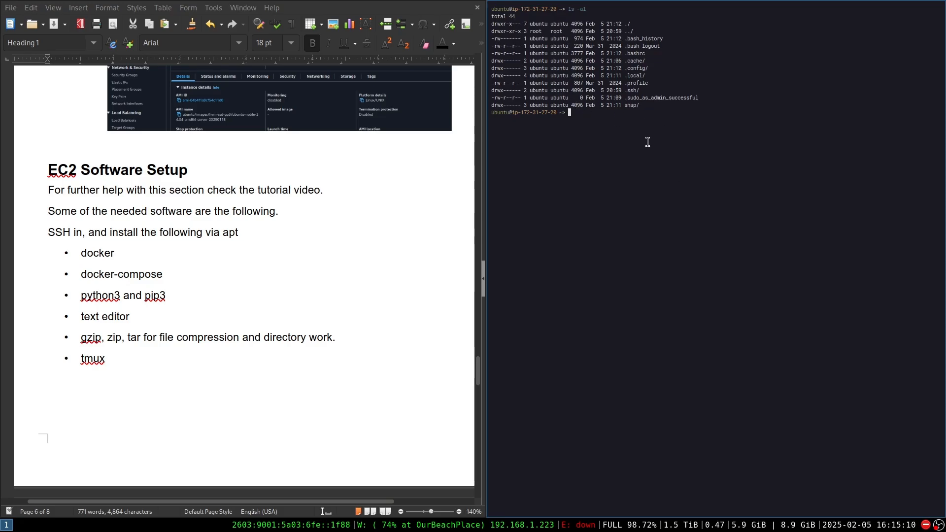
drag(579, 113, 485, 7)
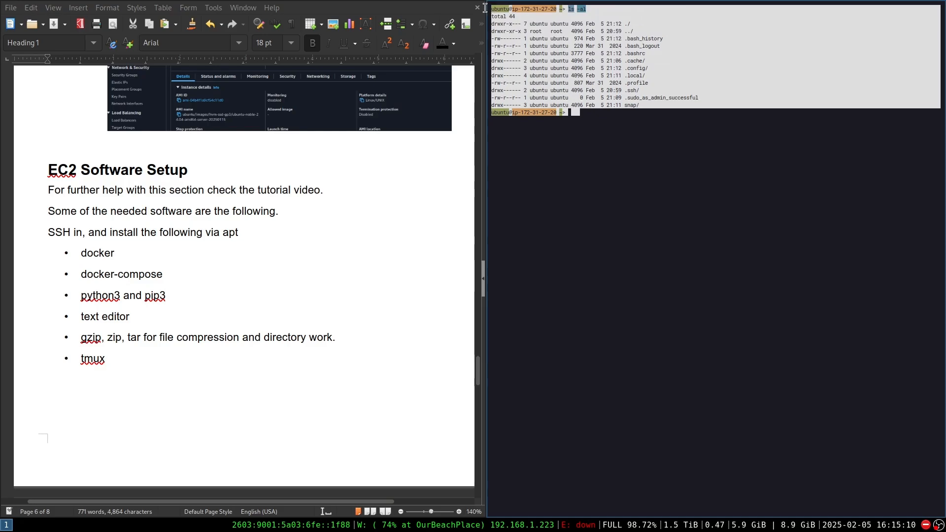
click(500, 29)
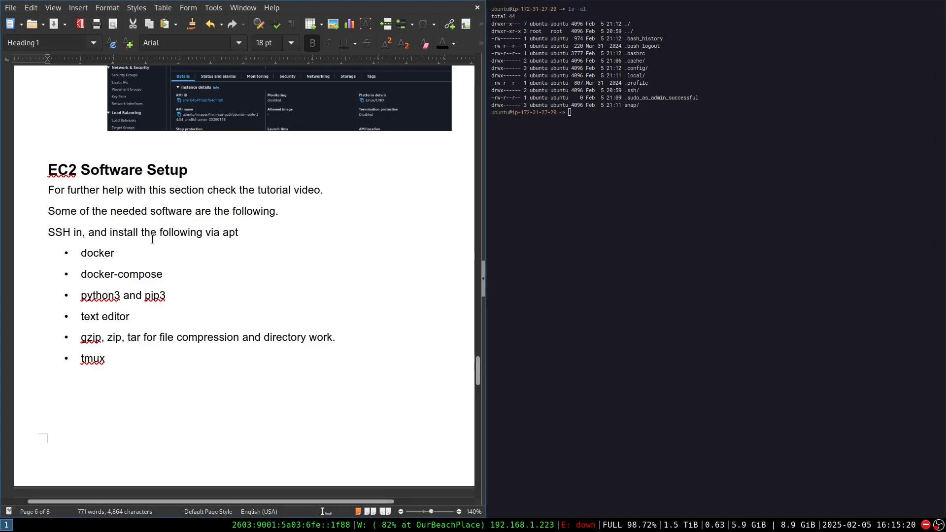
drag(81, 274, 143, 276)
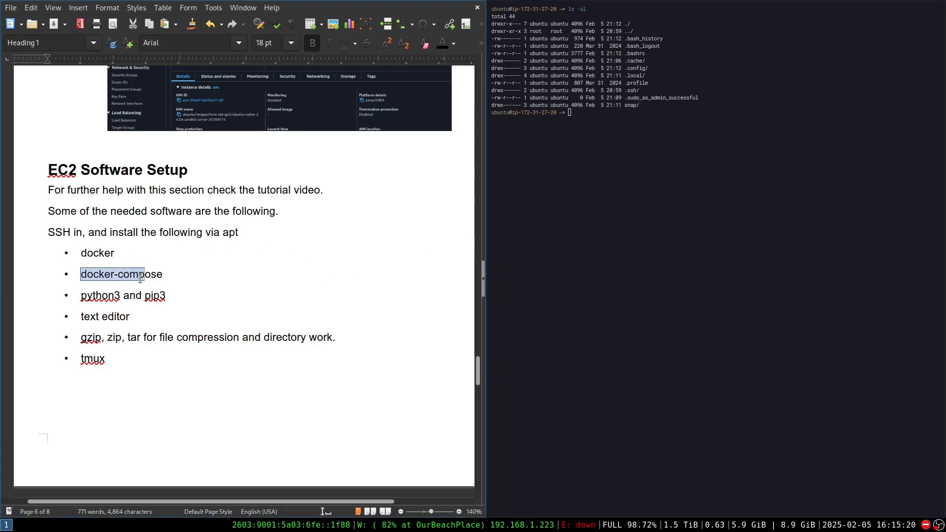
triple_click(118, 296)
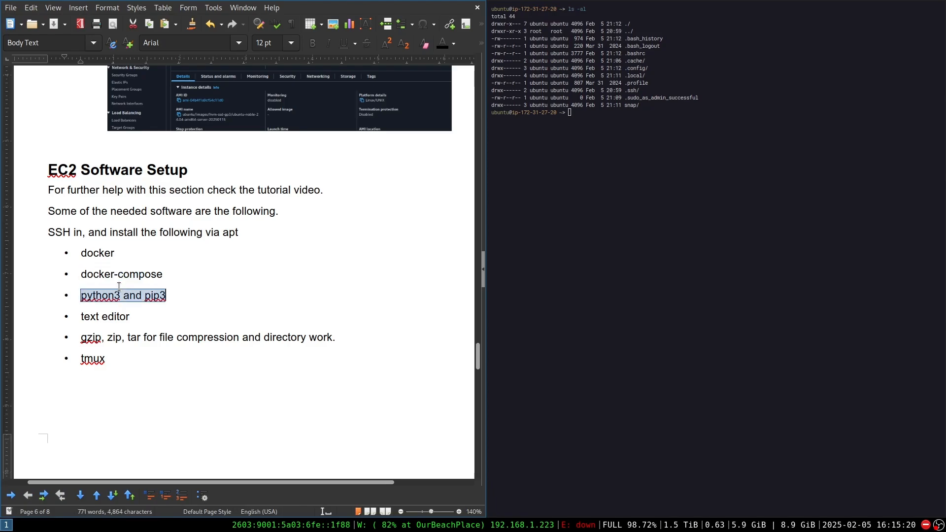
click(89, 318)
drag(107, 359, 94, 335)
click(131, 316)
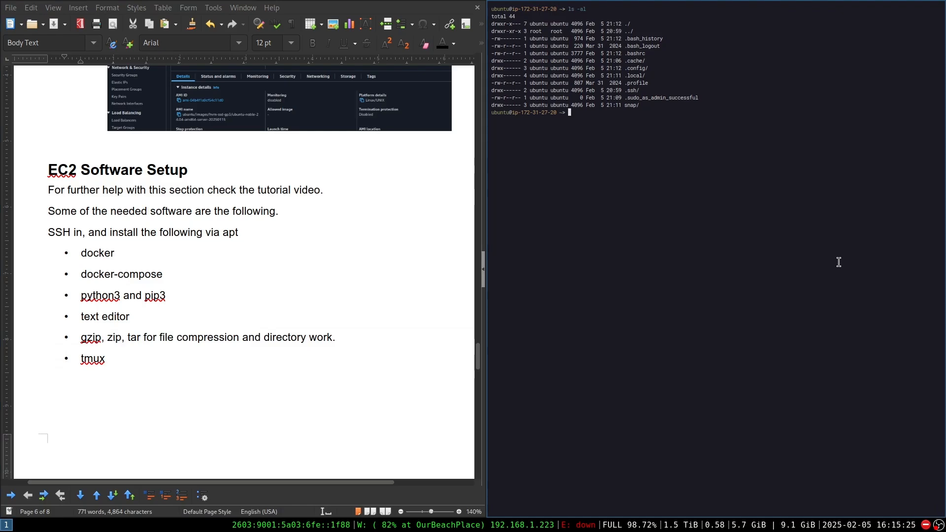
text(ls)
key(ctrl+l)
key(Return)
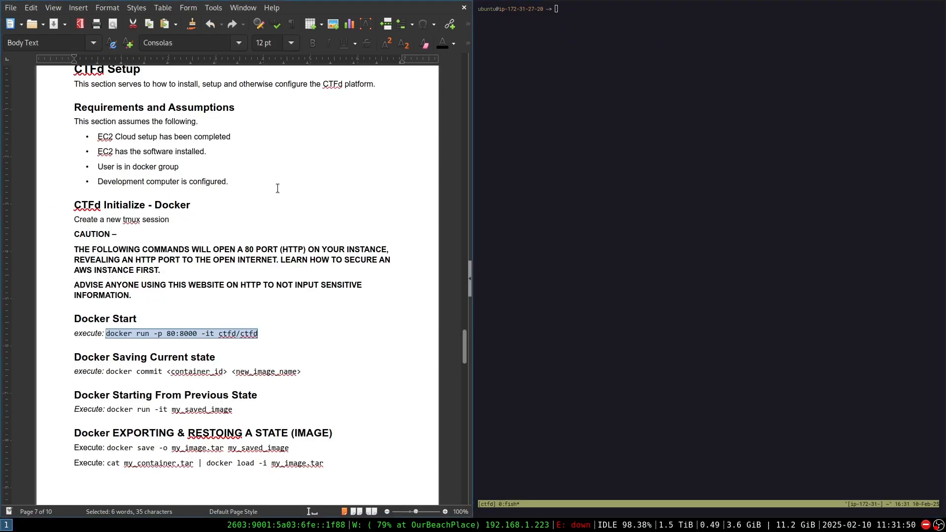
- Scroll the Writer guide to the CTFd Setup section and read through its EC2 requirements list
scroll(288, 199, up, 1)
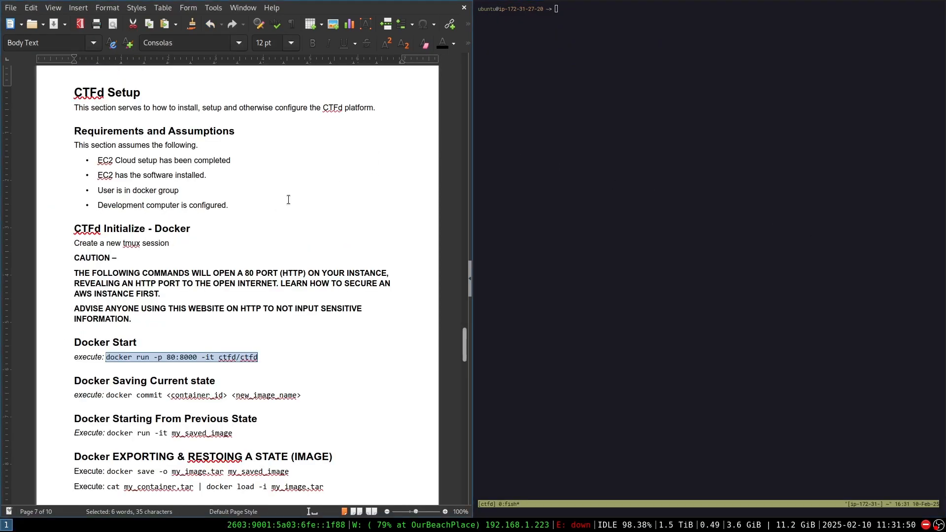
click(286, 194)
scroll(279, 164, up, 2)
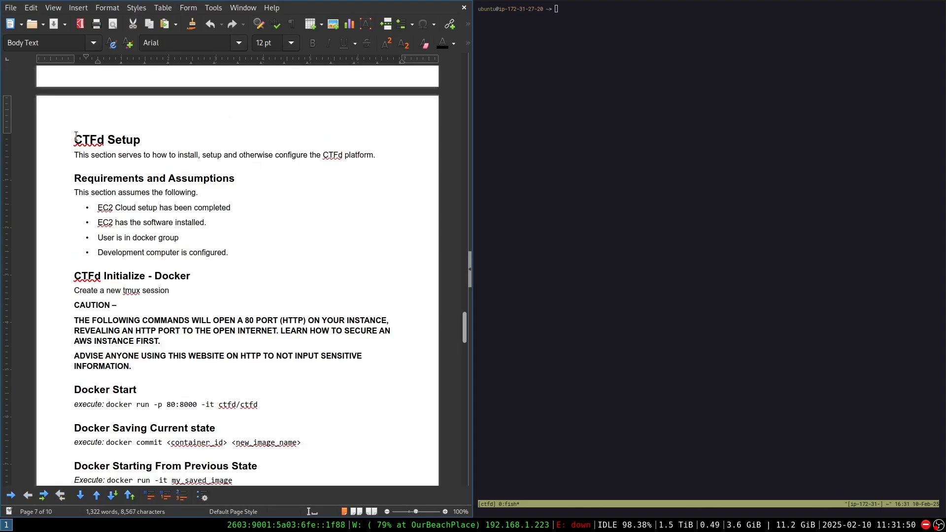
drag(71, 139, 150, 137)
click(145, 154)
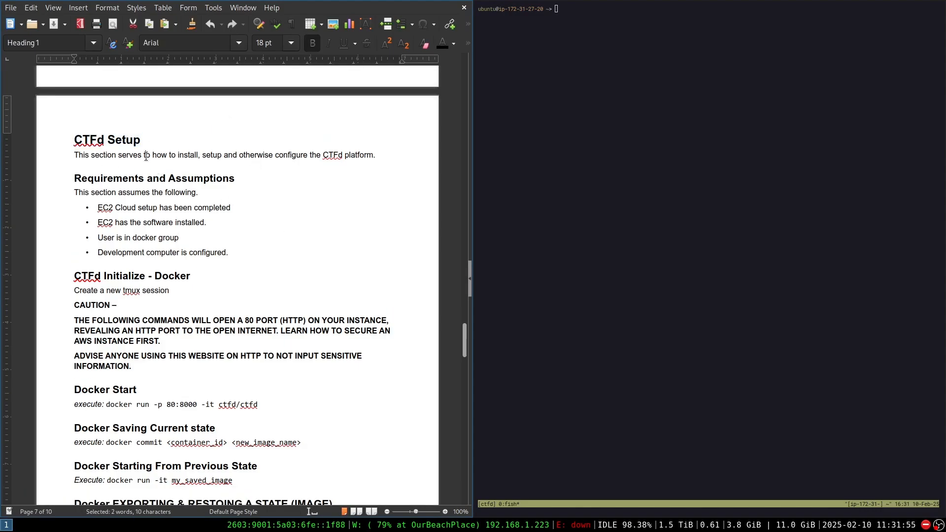
scroll(99, 167, up, 11)
click(121, 157)
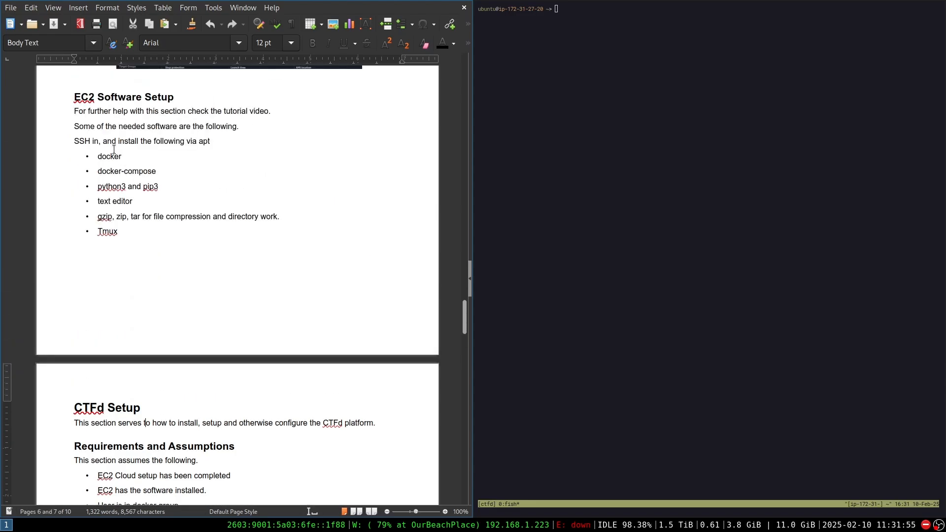
drag(74, 97, 199, 218)
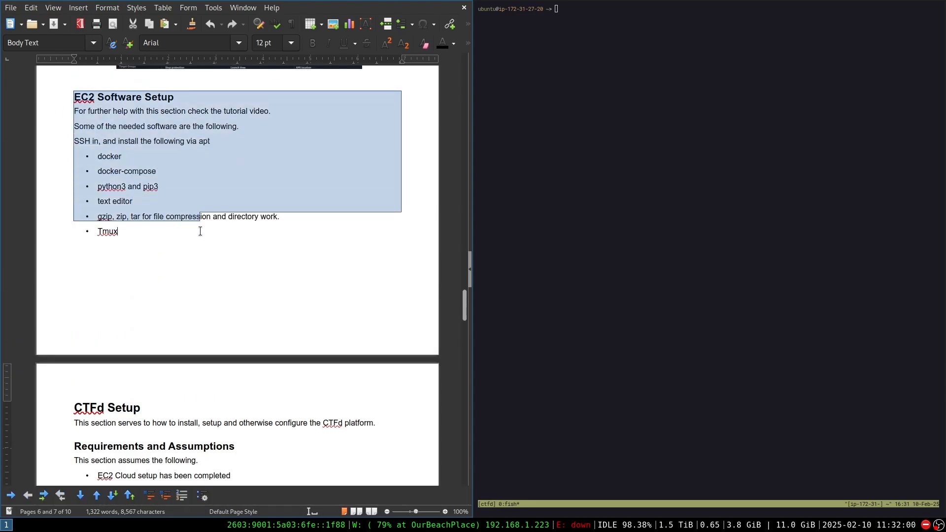
click(201, 230)
scroll(211, 214, down, 5)
scroll(202, 206, down, 4)
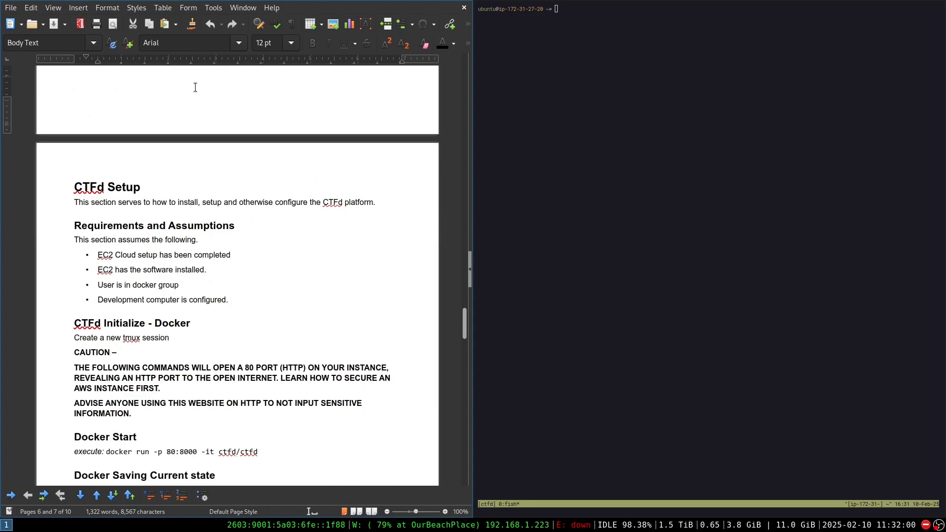
drag(97, 255, 71, 271)
click(160, 296)
scroll(197, 213, down, 4)
drag(230, 203, 143, 166)
click(264, 182)
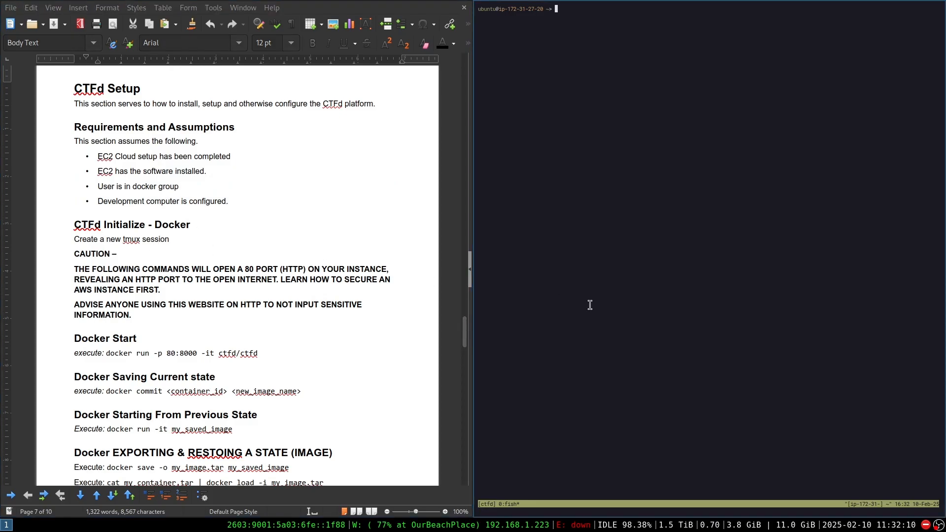
- Detach from the ctfd tmux session and reattach by rerunning tmux new-session -A -s ctfd
key(ctrl+b)
key(d)
key(Up)
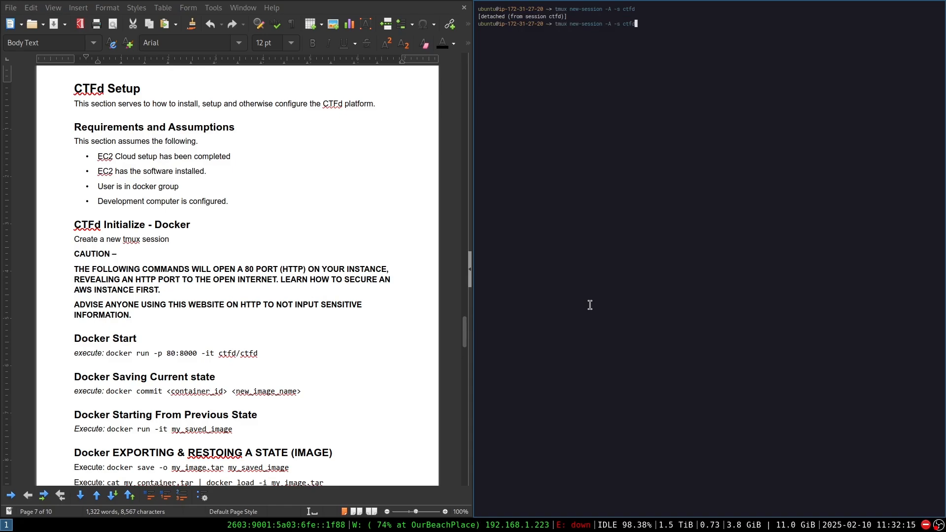
key(Return)
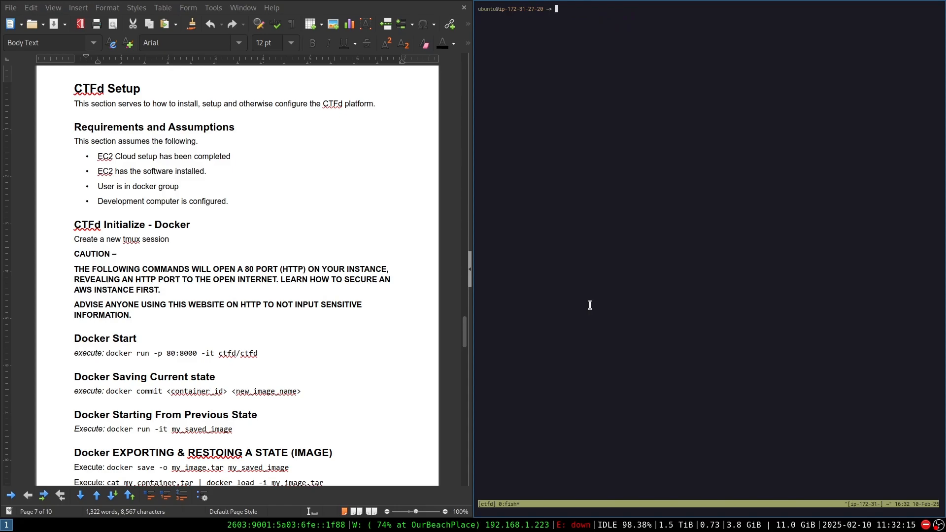
- Paste the guide's docker run -p 80:8000 -it ctfd/ctfd command into the terminal and run it
drag(163, 240, 110, 230)
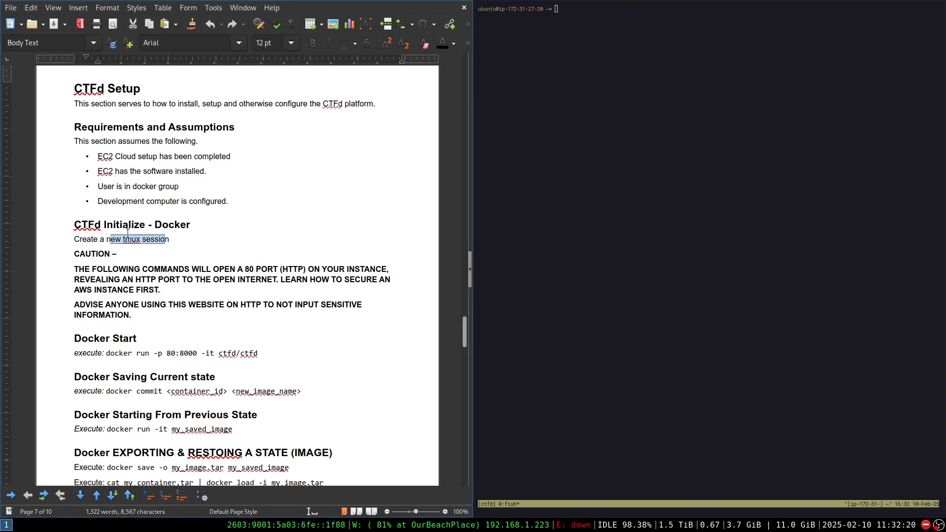
click(132, 236)
scroll(136, 236, down, 1)
scroll(136, 236, down, 1)
drag(106, 306, 270, 306)
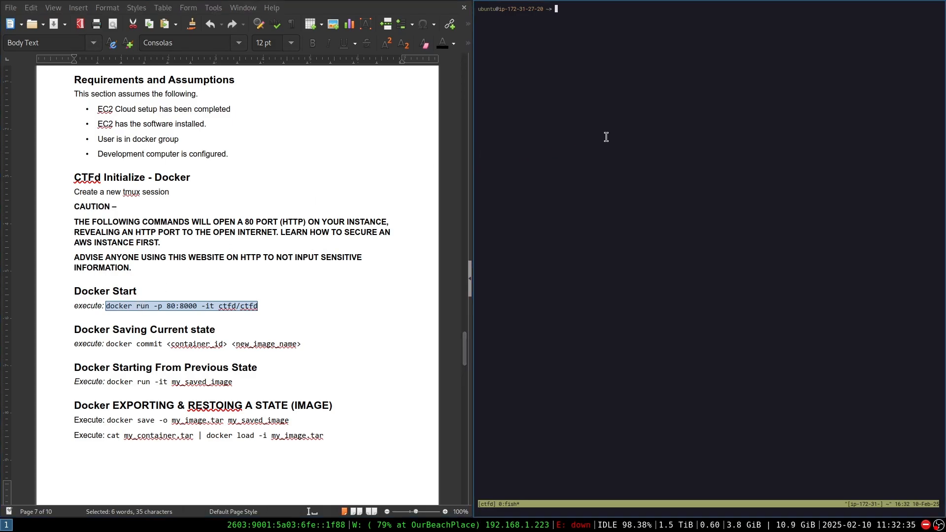
middle_click(629, 99)
key(Return)
drag(597, 8, 599, 9)
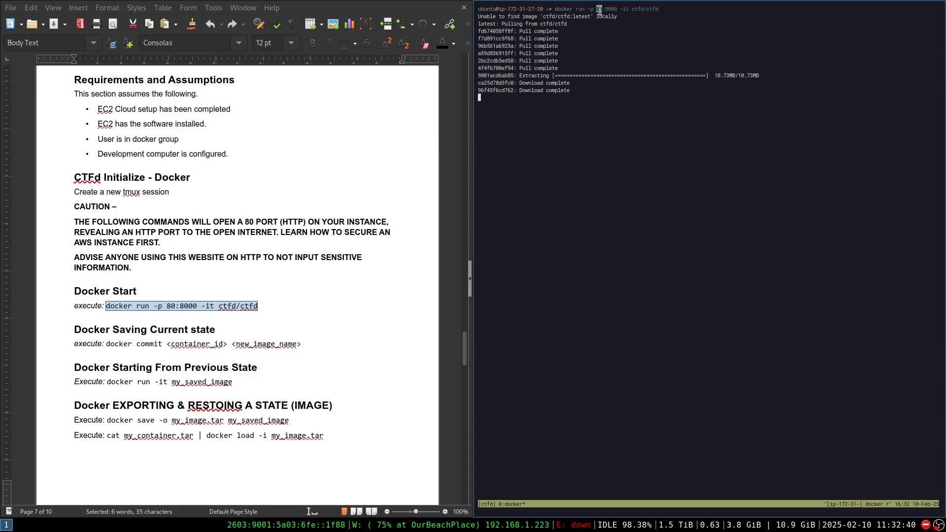
click(629, 162)
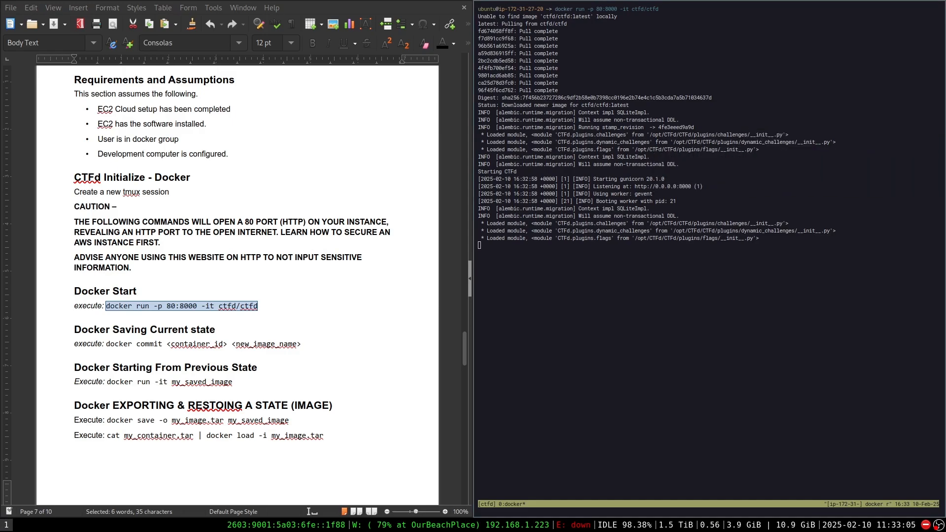
- Copy ctf-test-vm's public IPv4 address 52.205.0.113 from EC2 Instances and load it in a new tab
key(super+shift+Left)
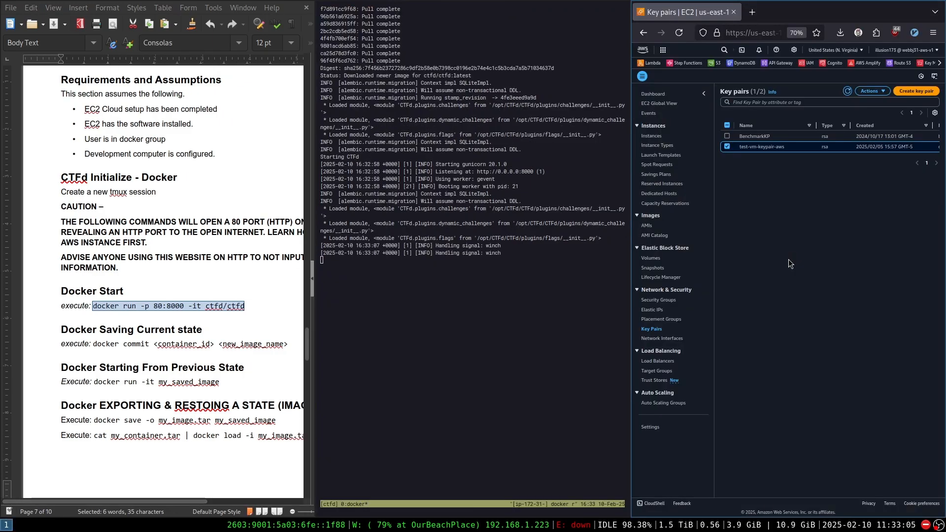
click(653, 126)
drag(753, 178, 774, 176)
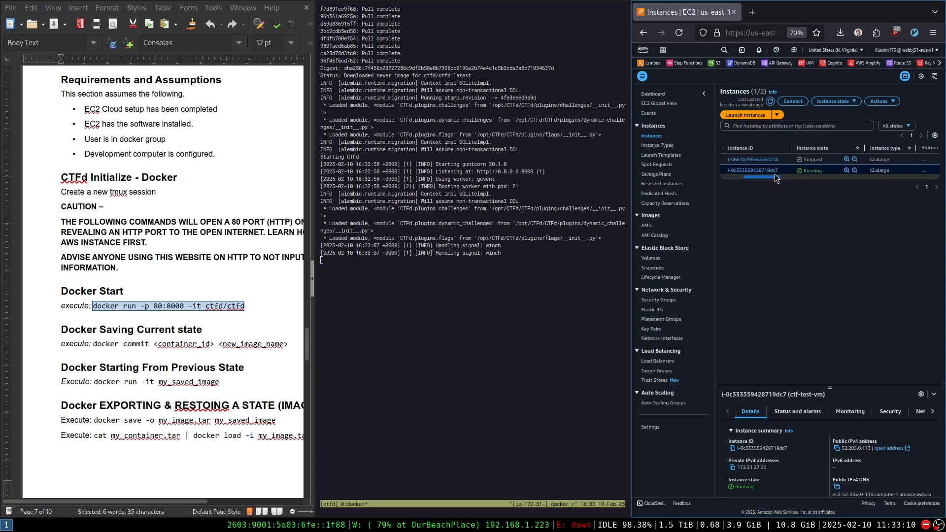
click(747, 170)
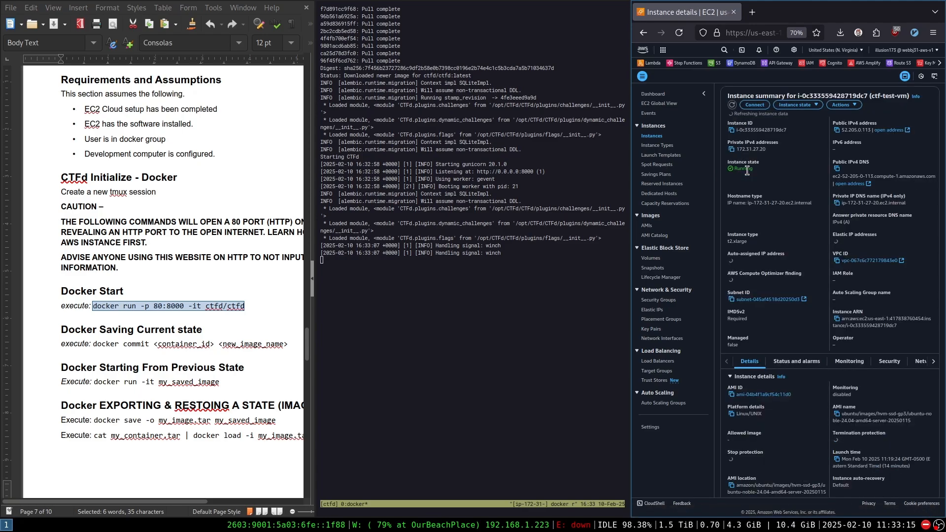
click(836, 130)
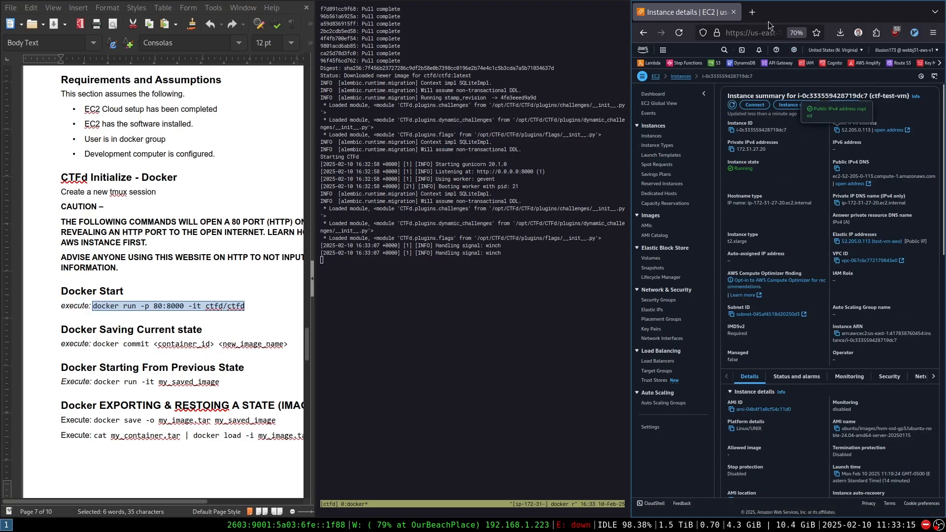
key(ctrl+t)
key(ctrl+v)
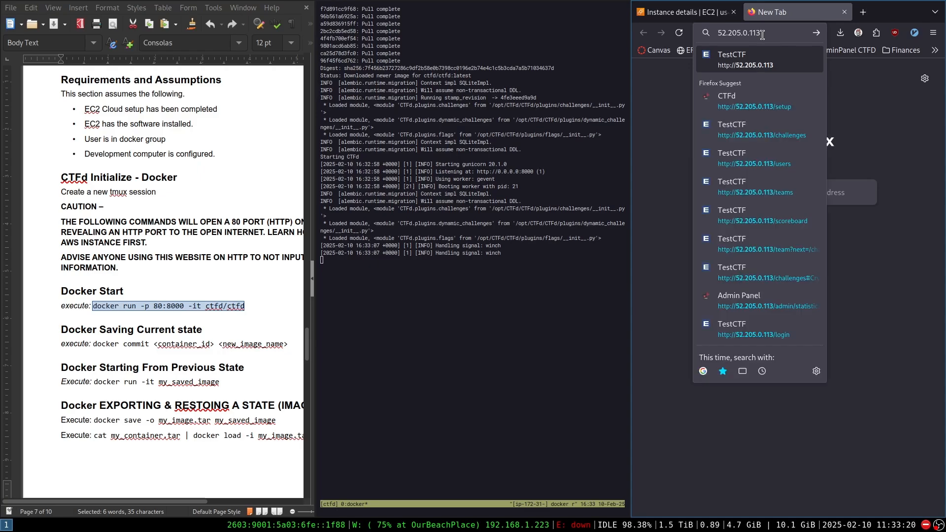
key(Return)
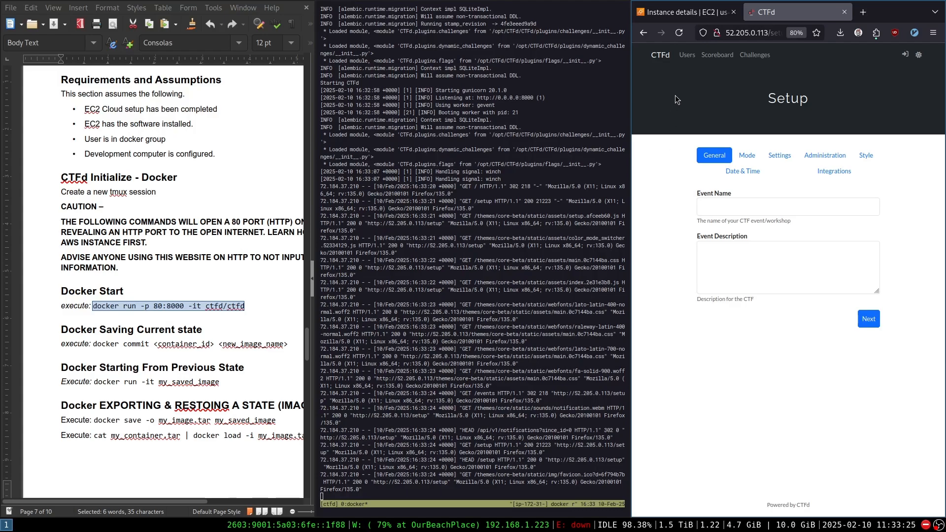
- Inspect the browser's connection-not-secure information for the CTFd site
click(717, 33)
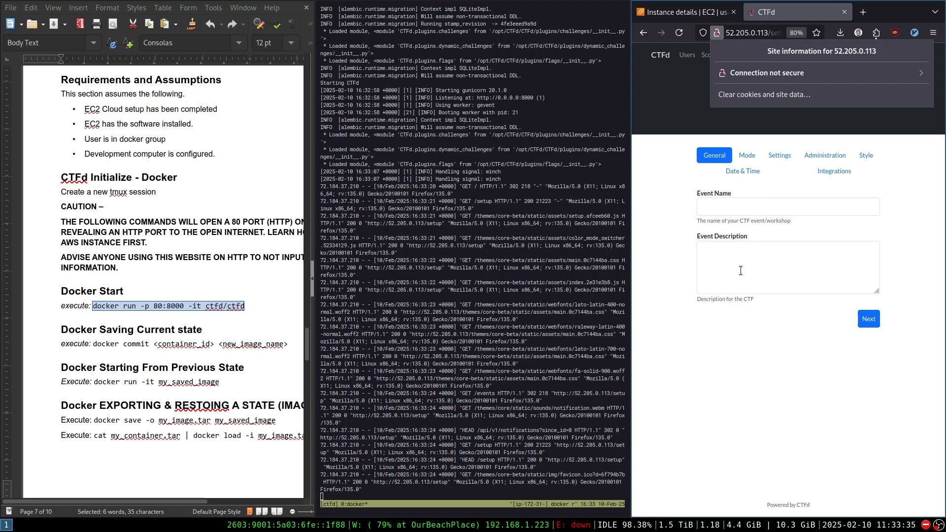
click(715, 212)
click(696, 221)
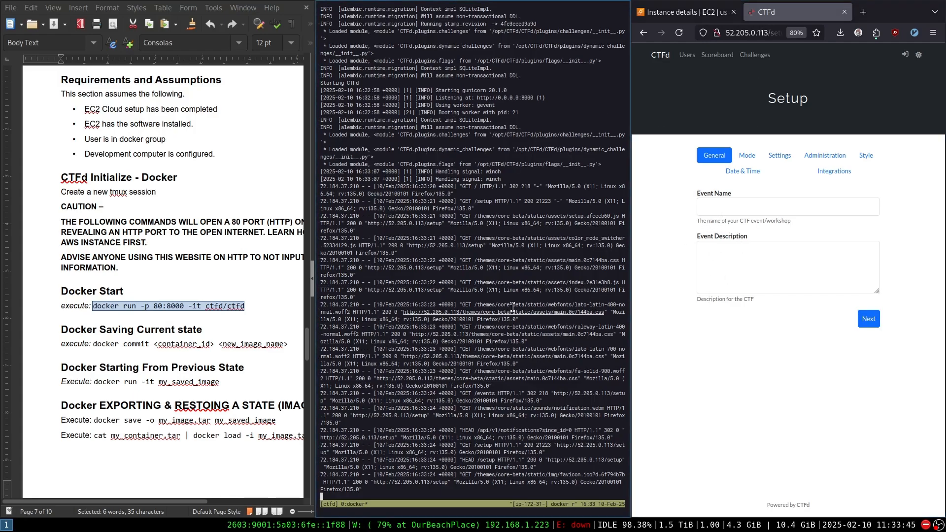
click(717, 33)
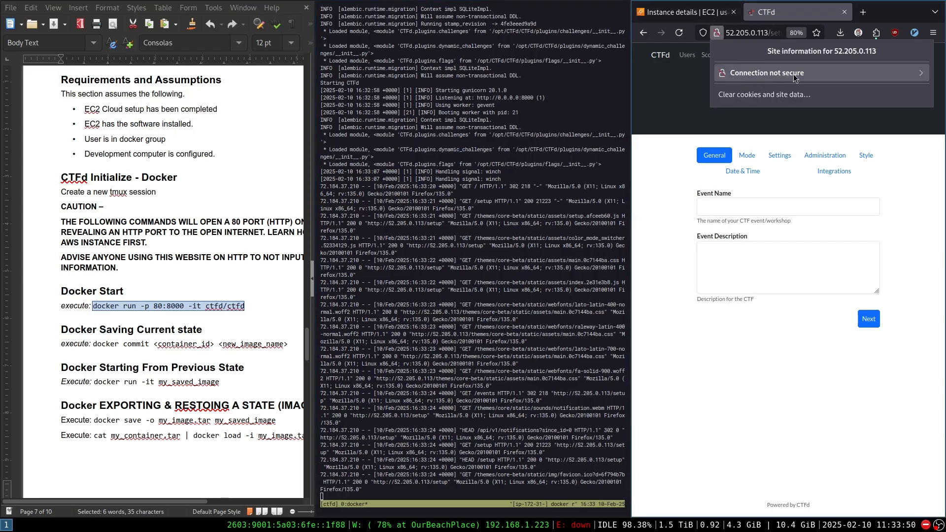
click(677, 206)
- Enter event name 'CTF Test' and description 'Welcome to the CTF!', then continue to Mode
click(706, 207)
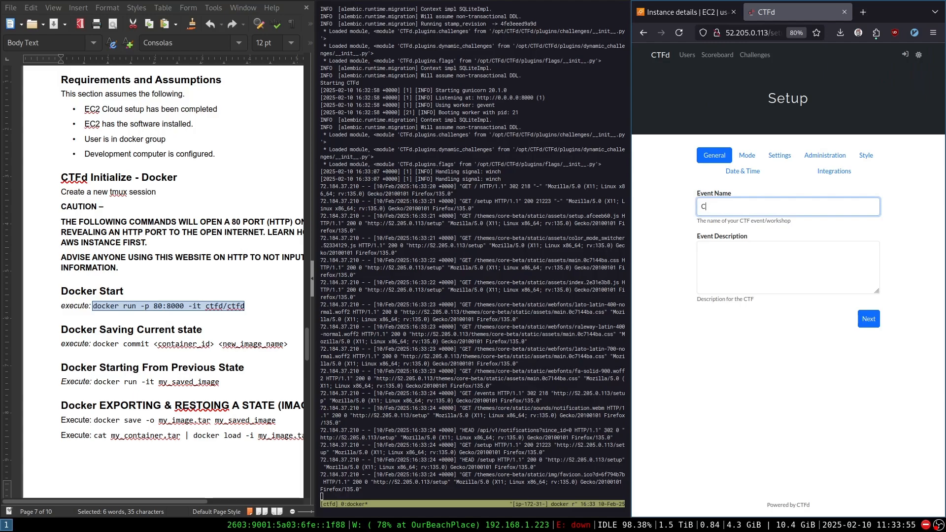
key(Tab)
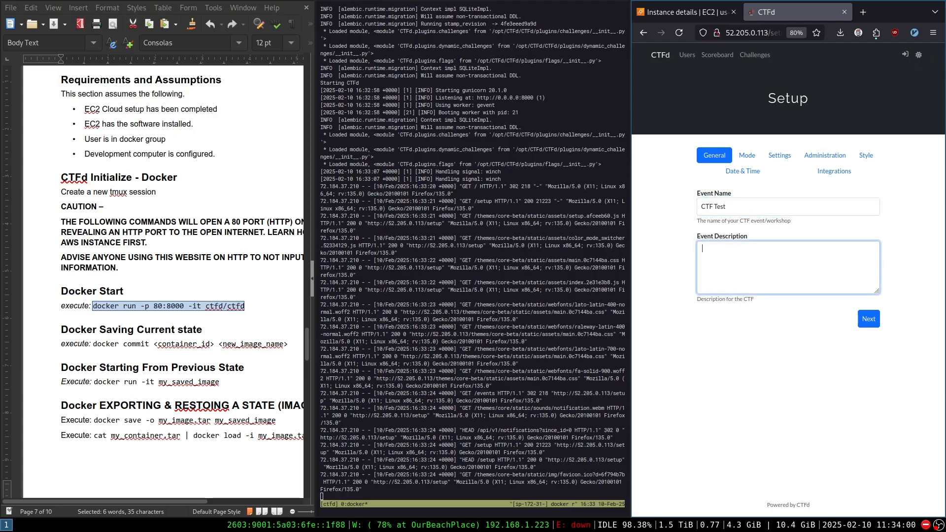
text(Welcome to the CTF!)
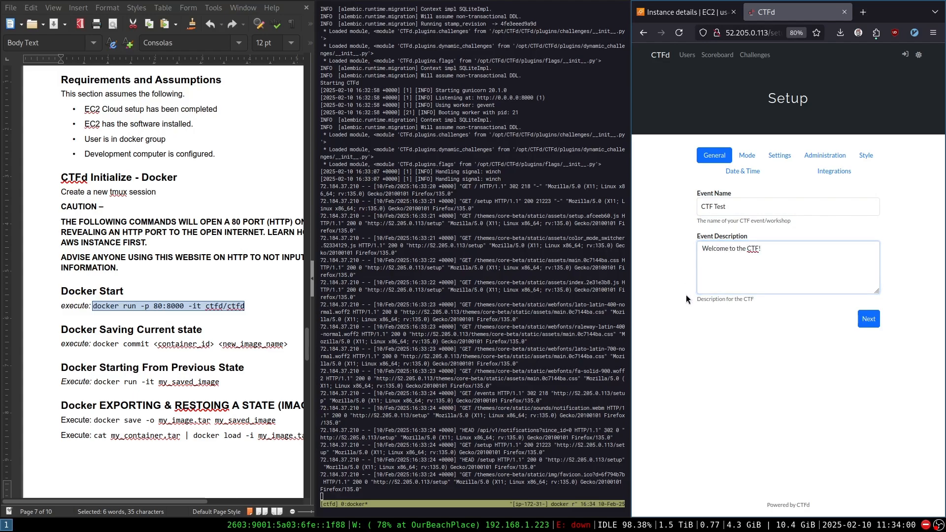
click(868, 318)
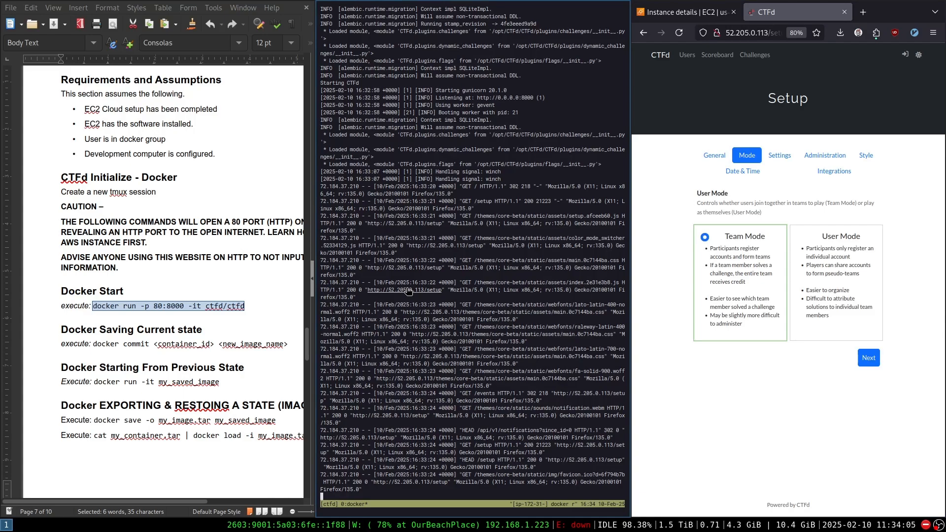
- Move the terminal aside and read the guide's CTFd Editing Pages and Challenges Descriptions notes
key(super+shift+Right)
key(super+shift+Right)
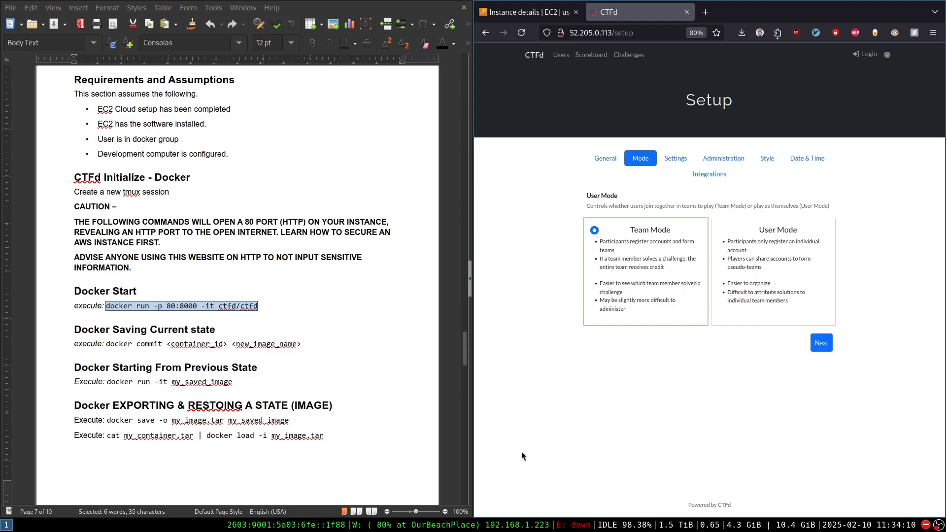
scroll(275, 265, down, 8)
scroll(275, 265, down, 7)
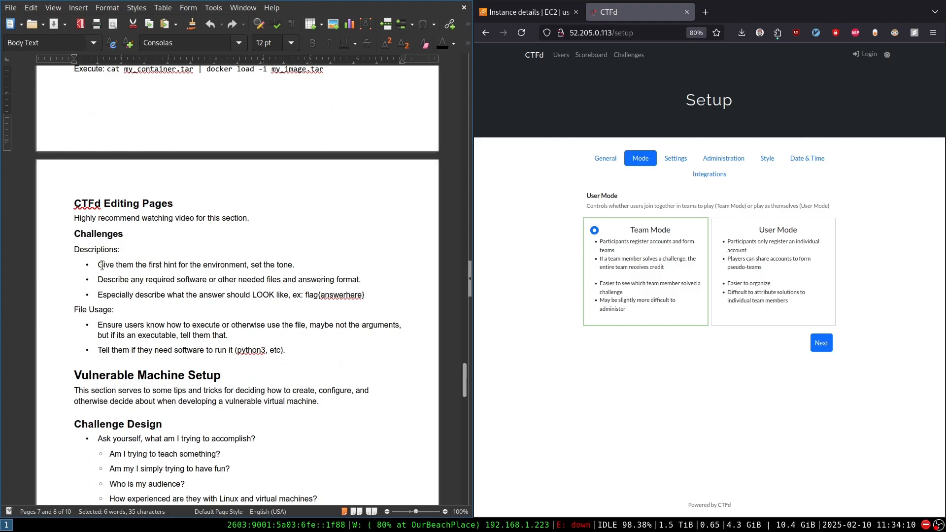
drag(70, 201, 278, 294)
click(229, 336)
drag(81, 234, 262, 250)
click(262, 250)
scroll(218, 234, down, 3)
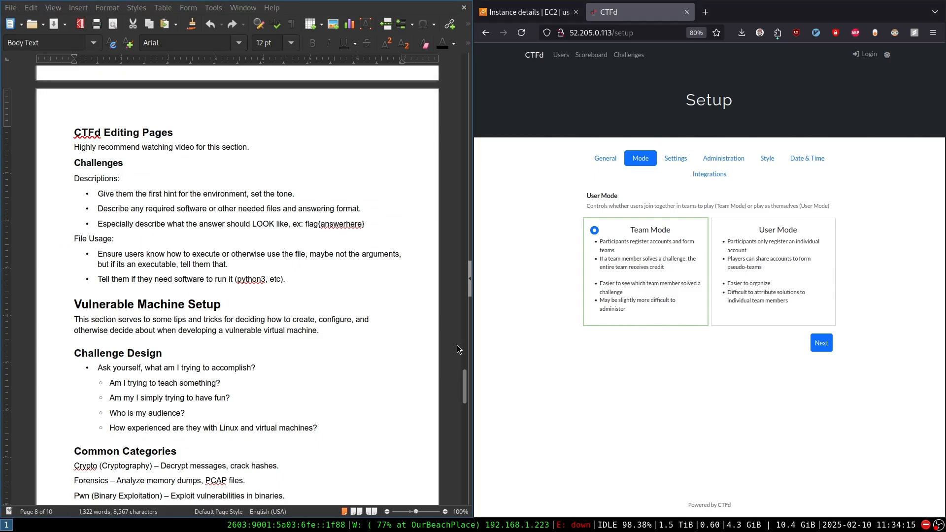
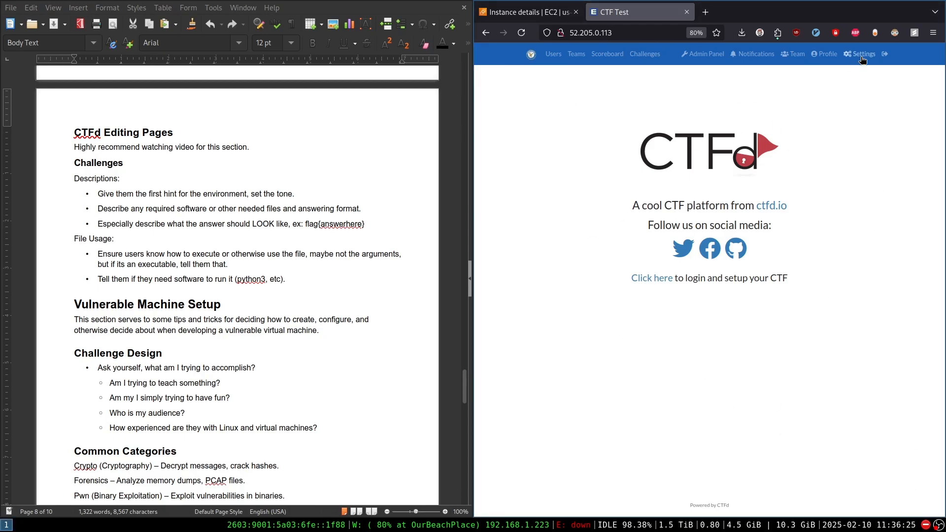
- Sign out and browse the public Users, Teams, Scoreboard and Challenges pages
click(883, 59)
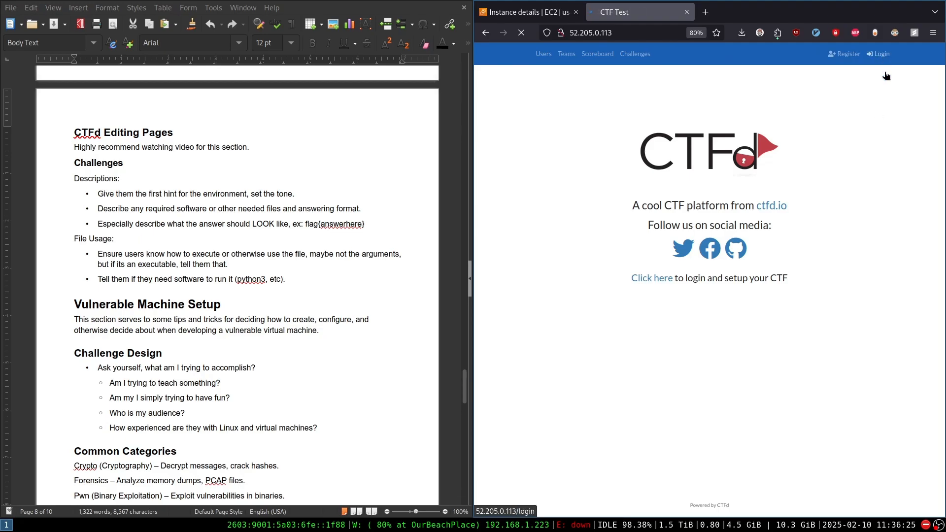
click(552, 56)
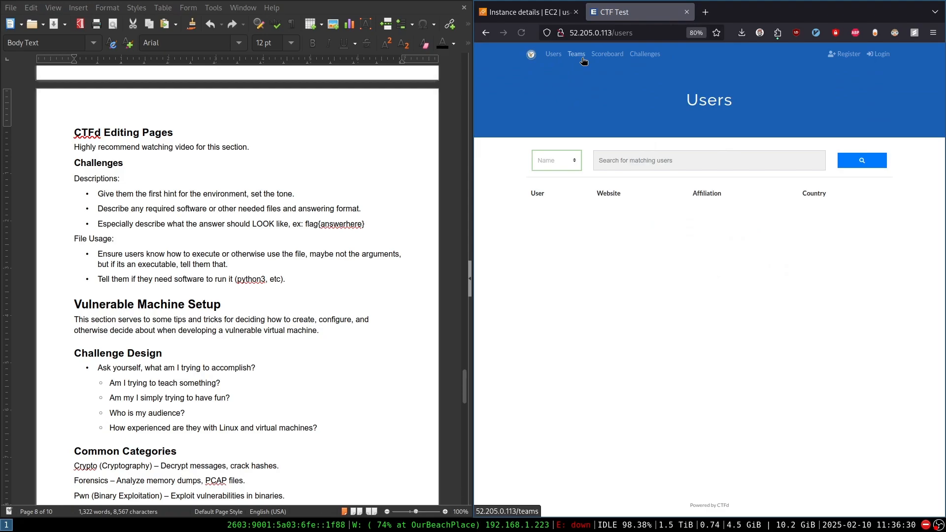
click(576, 54)
click(607, 55)
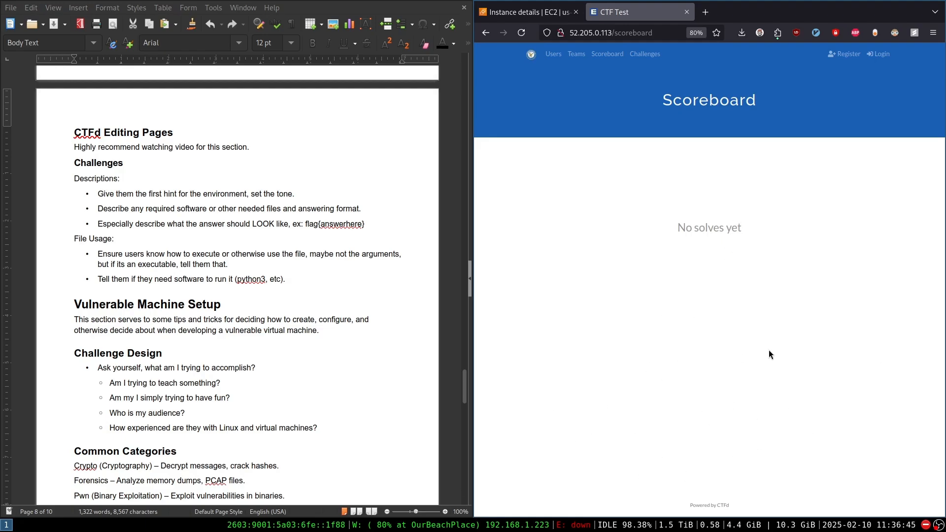
click(662, 55)
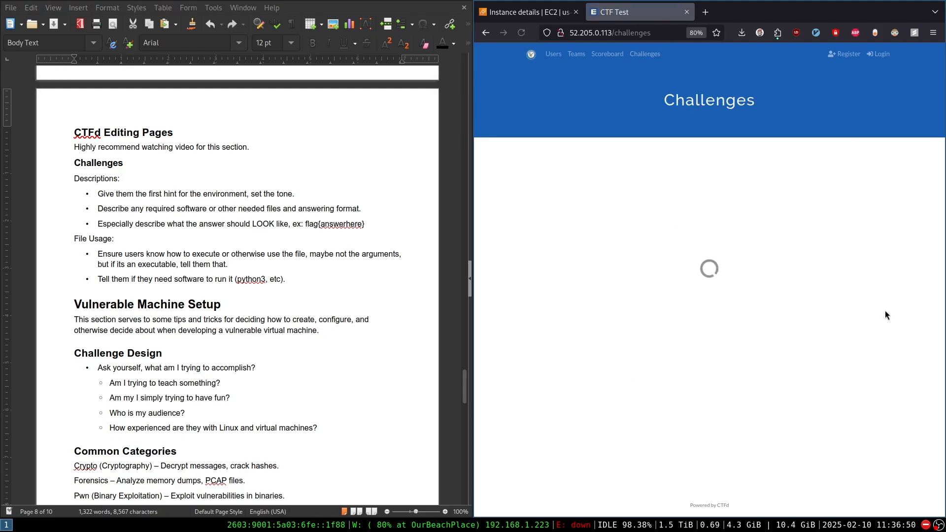
- Log back in with the saved account and open the Admin Panel
click(889, 55)
click(624, 173)
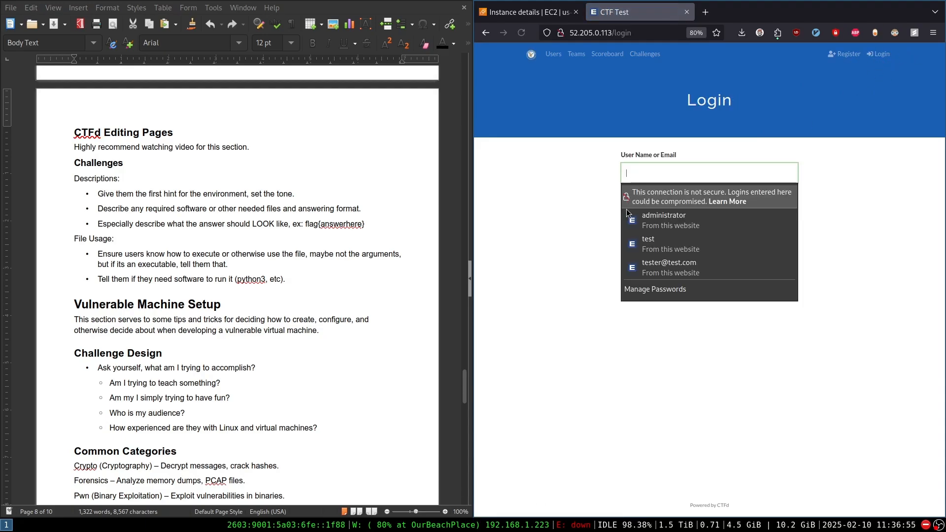
click(655, 244)
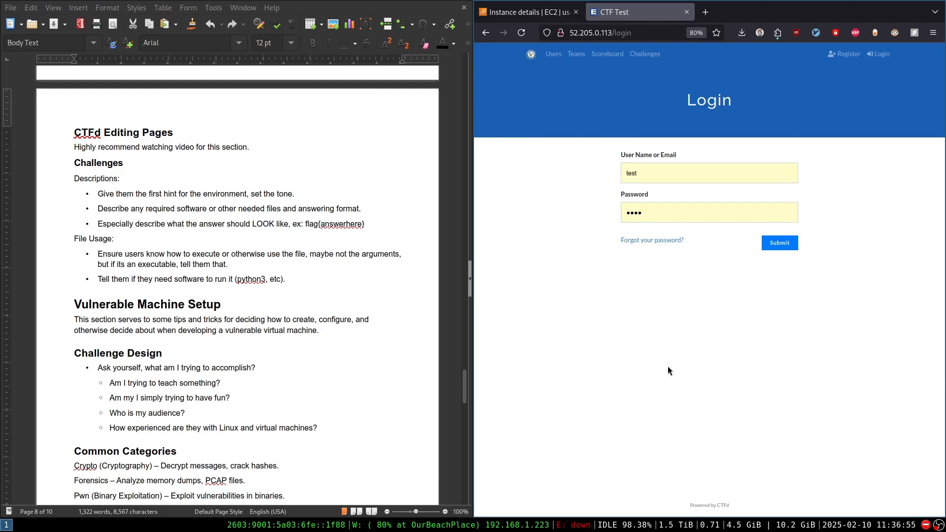
click(777, 244)
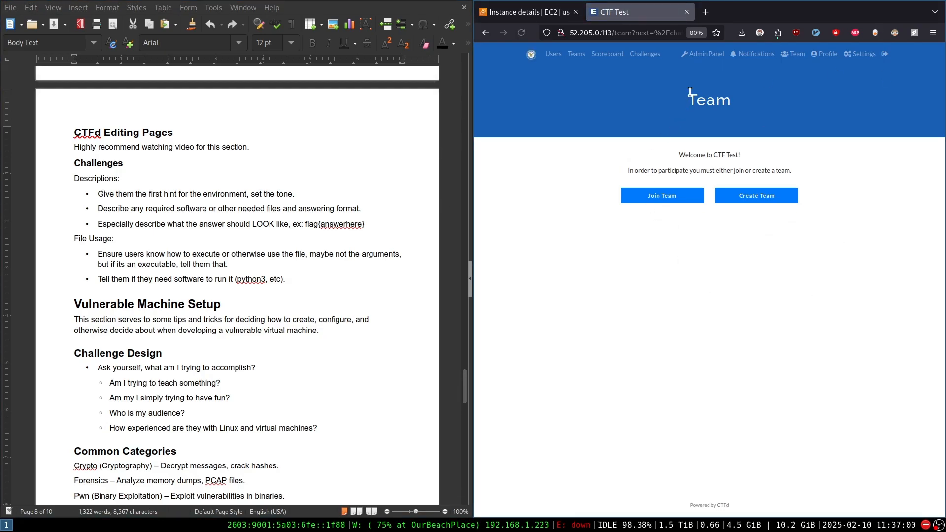
click(698, 65)
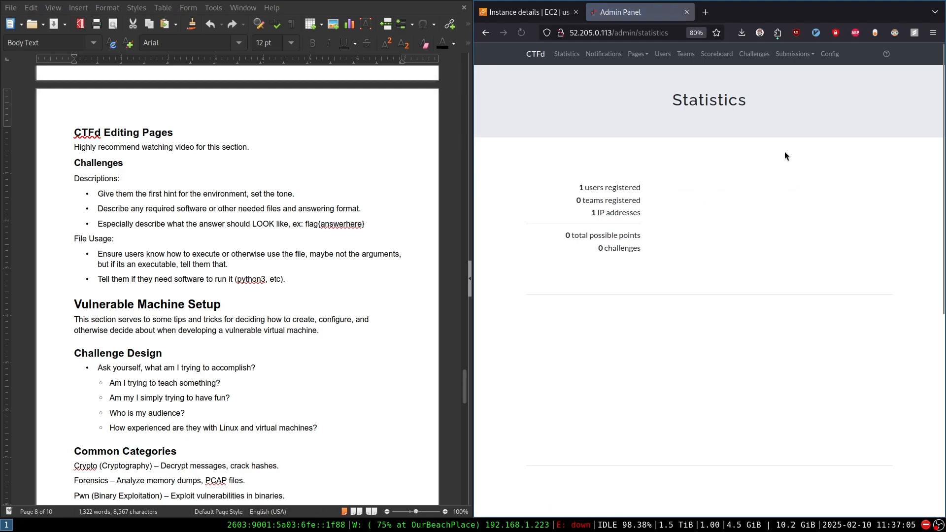
- Scroll through the admin Statistics page and view Notifications
scroll(490, 173, down, 3)
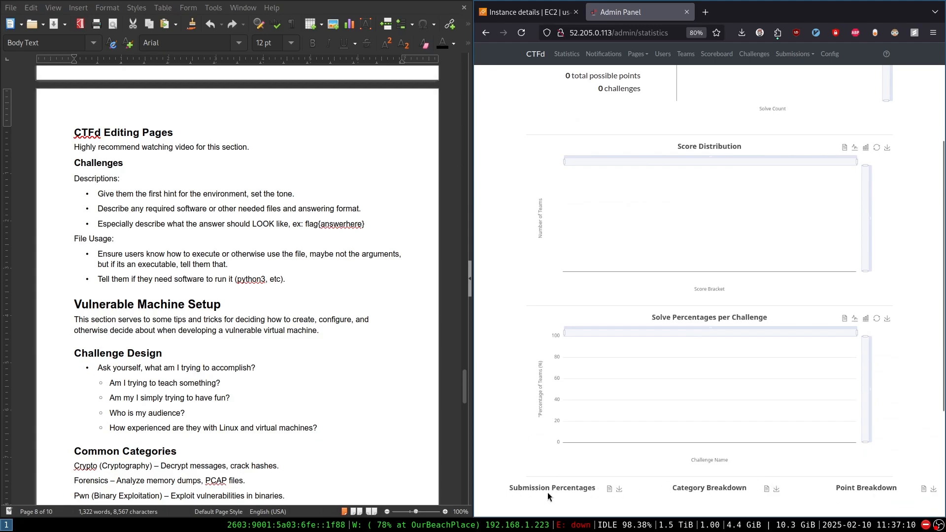
scroll(547, 495, up, 3)
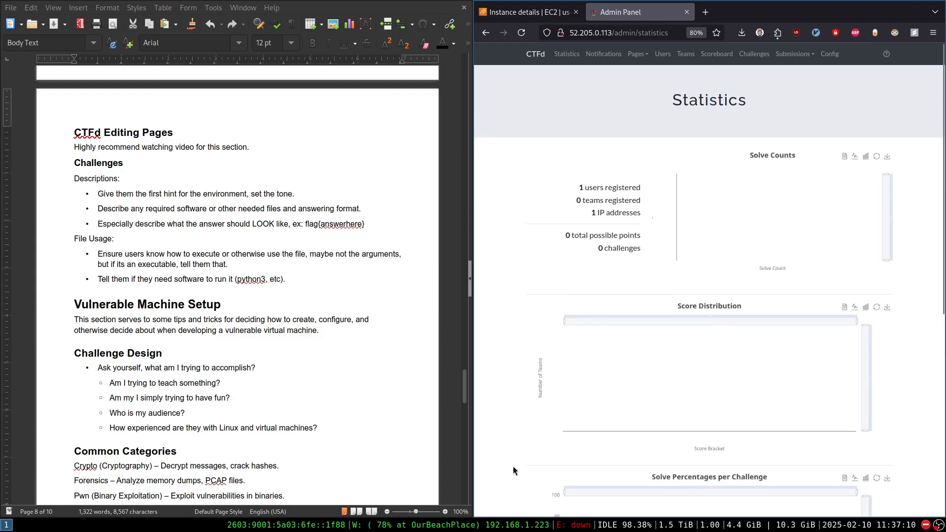
click(609, 57)
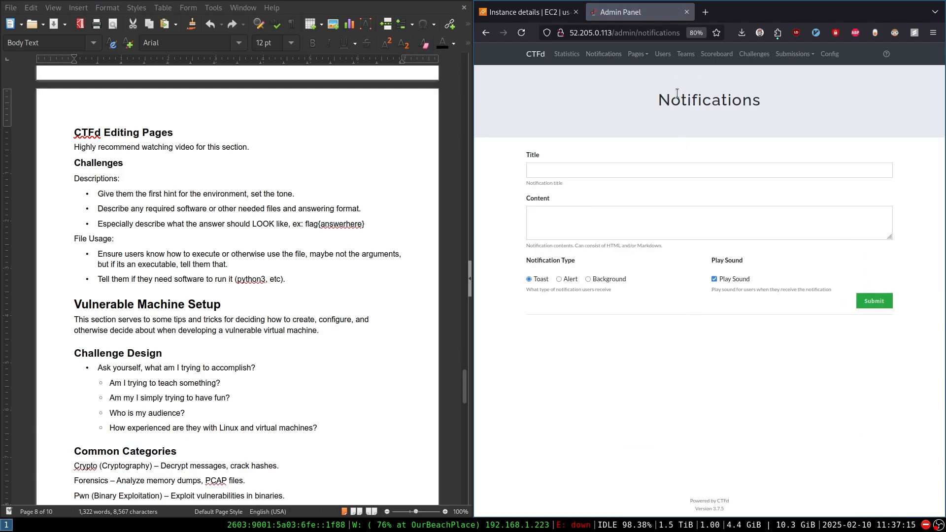
- Open the index route from All Pages and select its whole HTML content
click(638, 60)
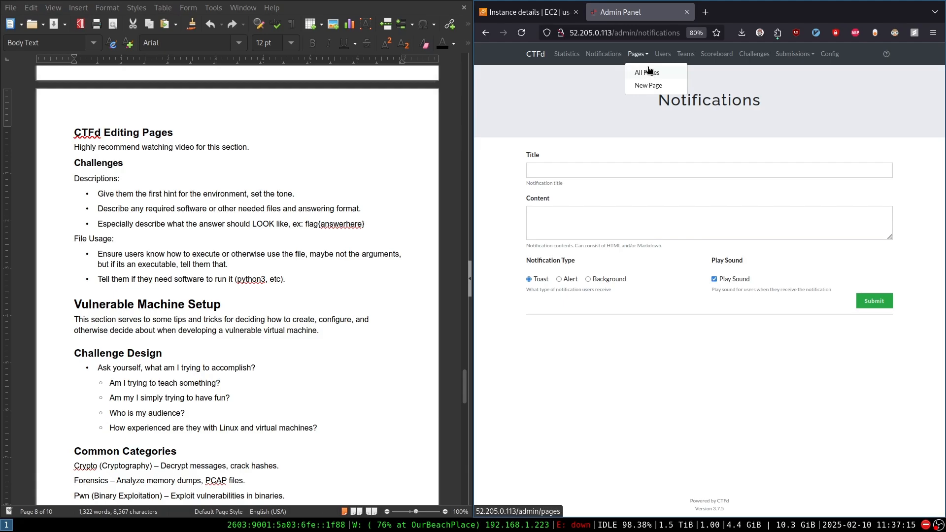
click(640, 78)
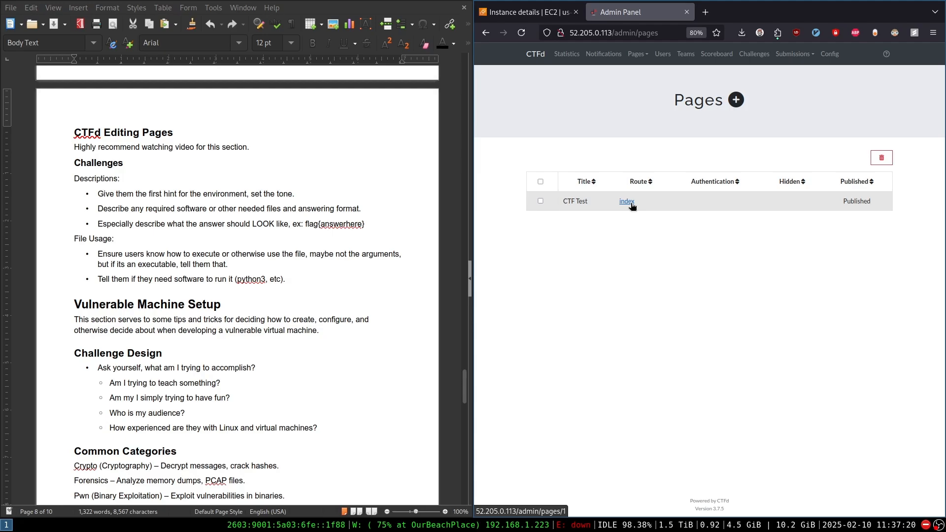
click(632, 204)
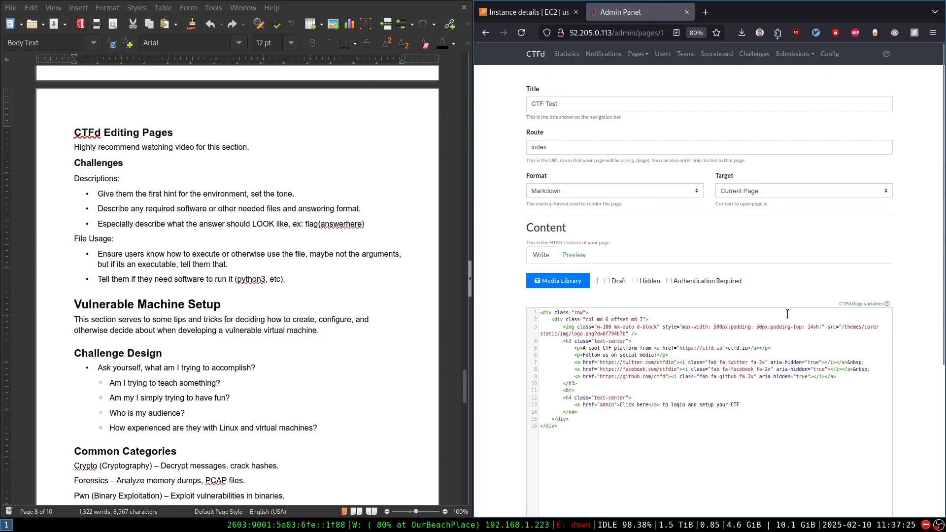
scroll(517, 283, down, 3)
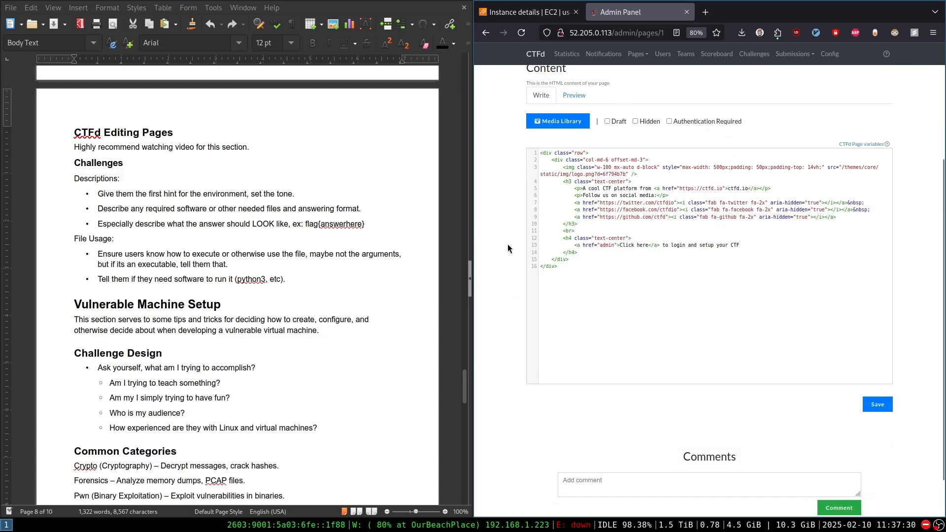
scroll(507, 245, up, 3)
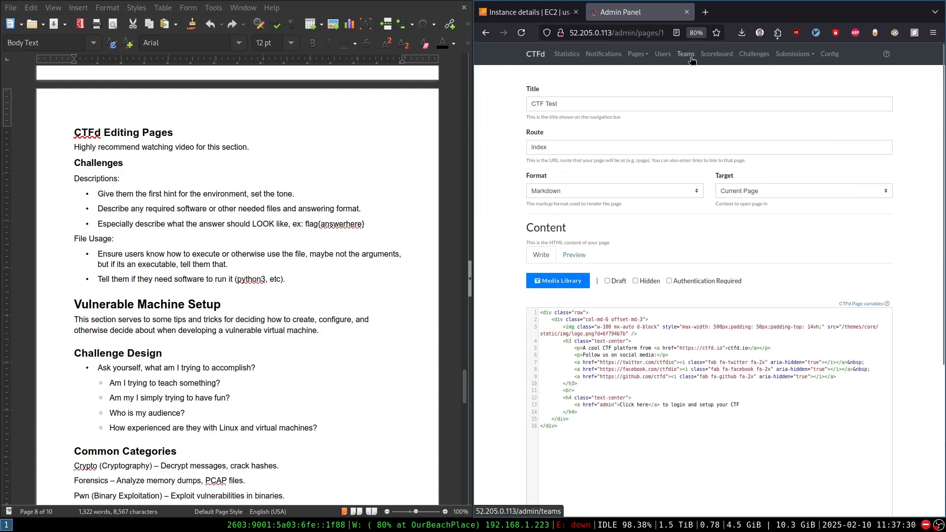
drag(611, 426, 488, 287)
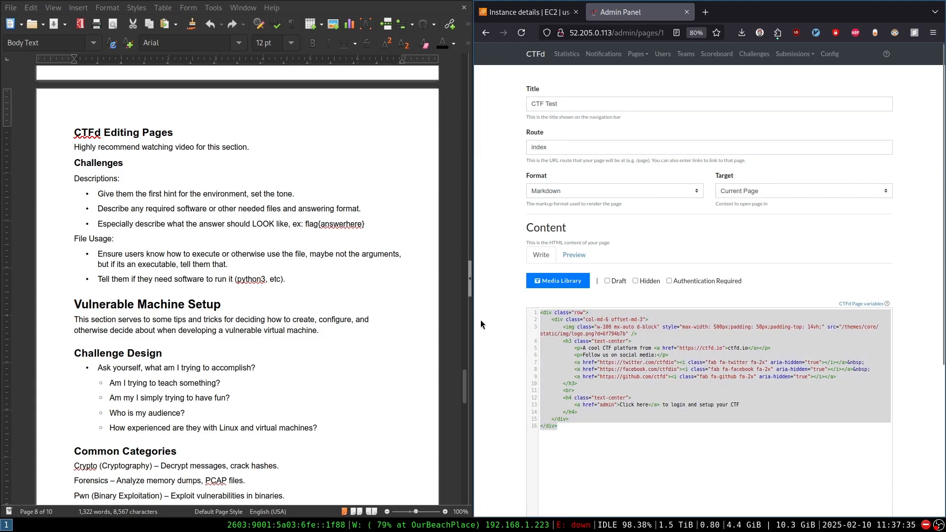
click(662, 54)
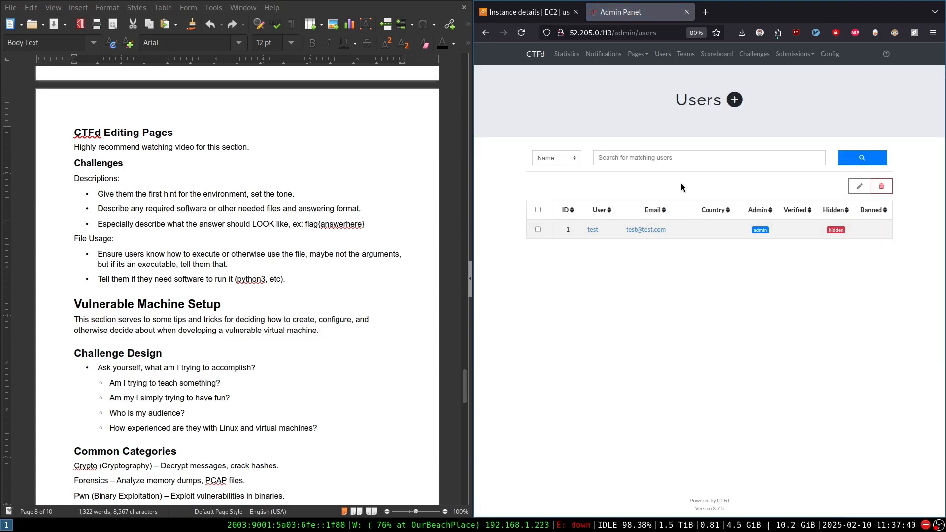
- Inspect the new-user form and its role choices, keeping User, without creating anyone
click(734, 99)
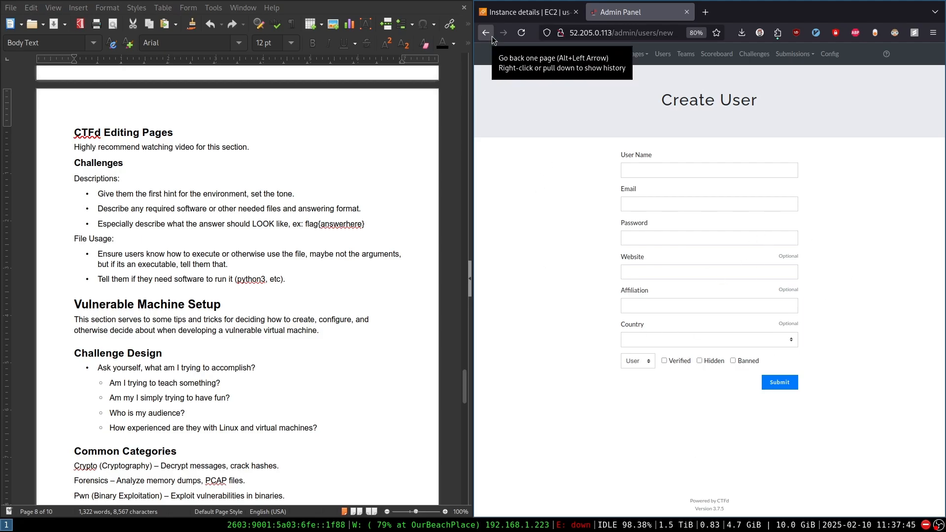
click(639, 361)
click(634, 406)
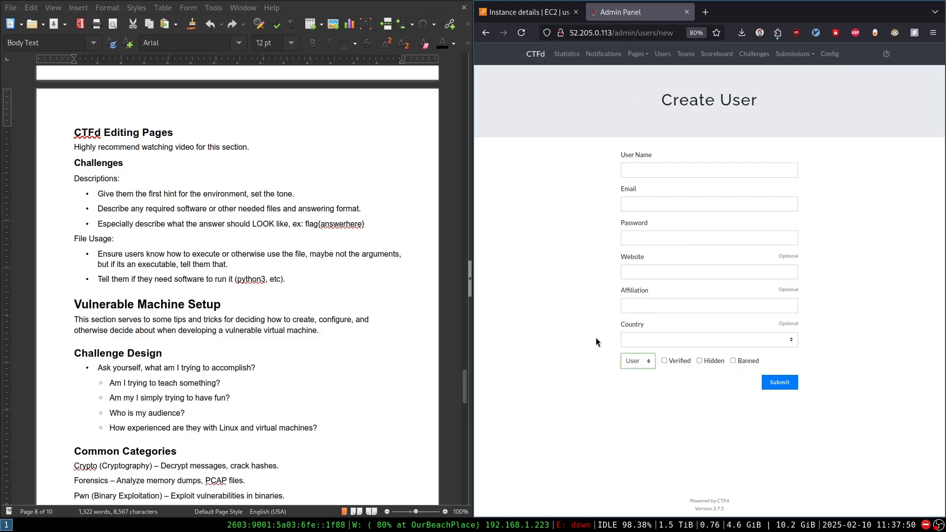
click(478, 34)
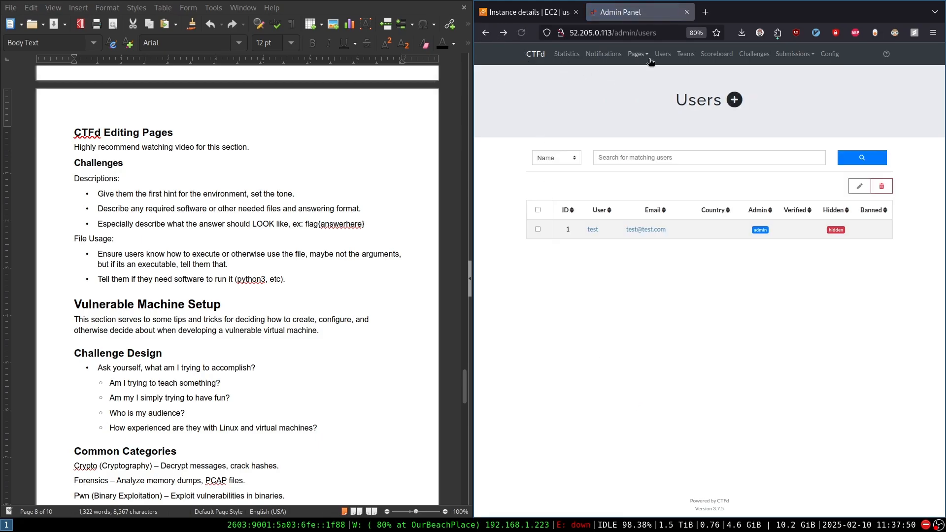
- Inspect the new-team form's website and password fields without creating a team
click(684, 54)
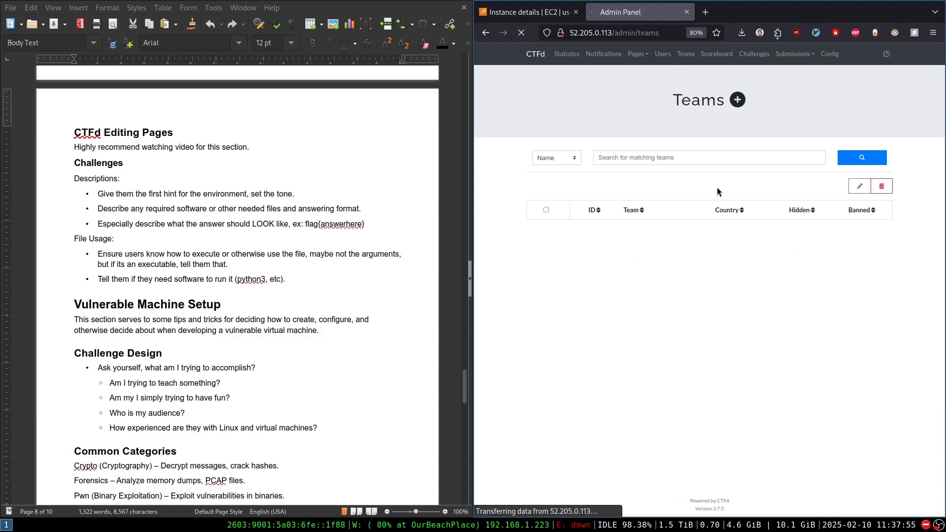
click(737, 100)
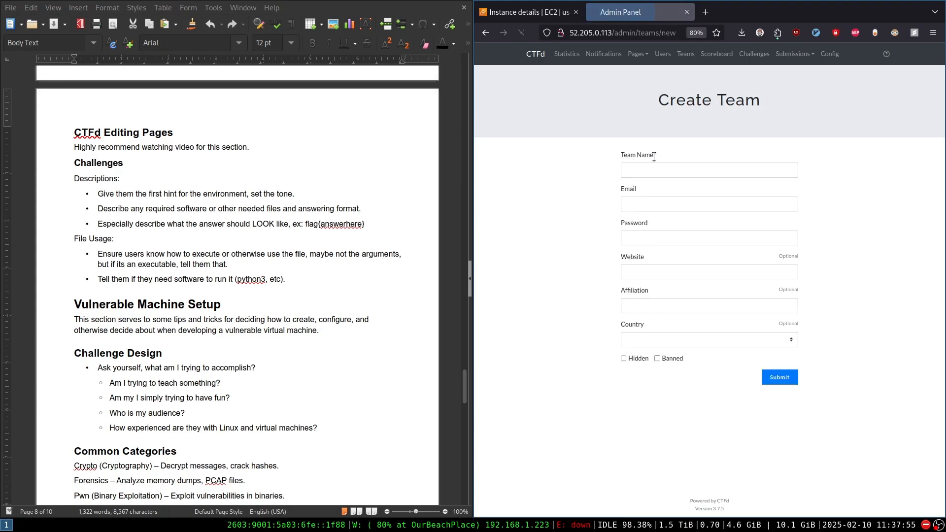
click(652, 269)
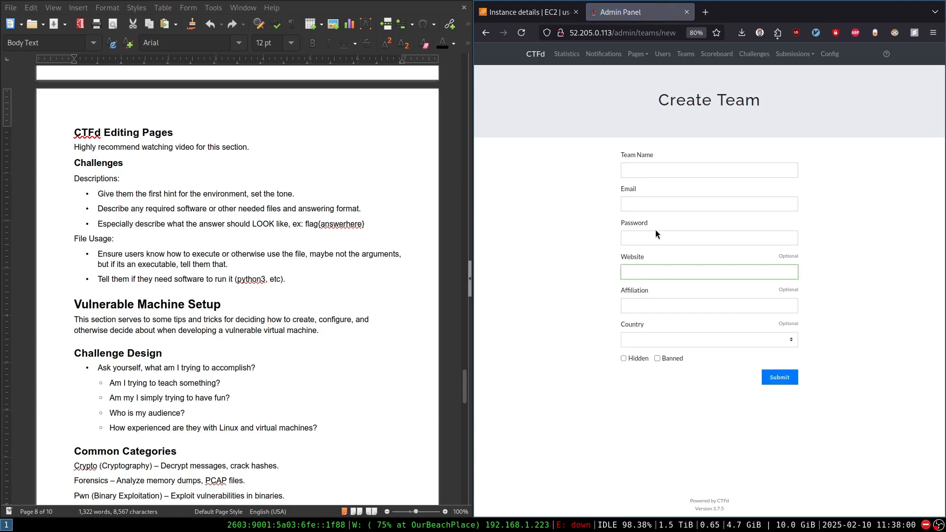
click(657, 235)
click(824, 237)
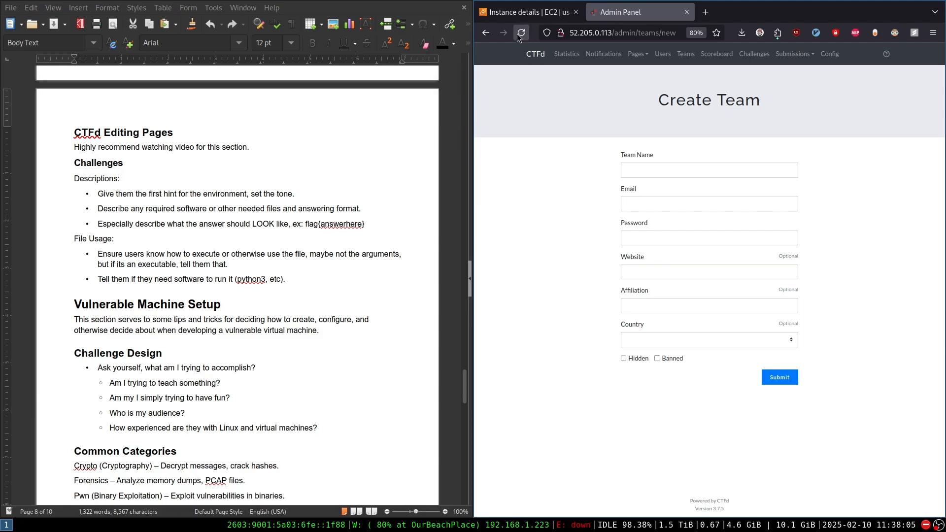
click(485, 33)
click(726, 53)
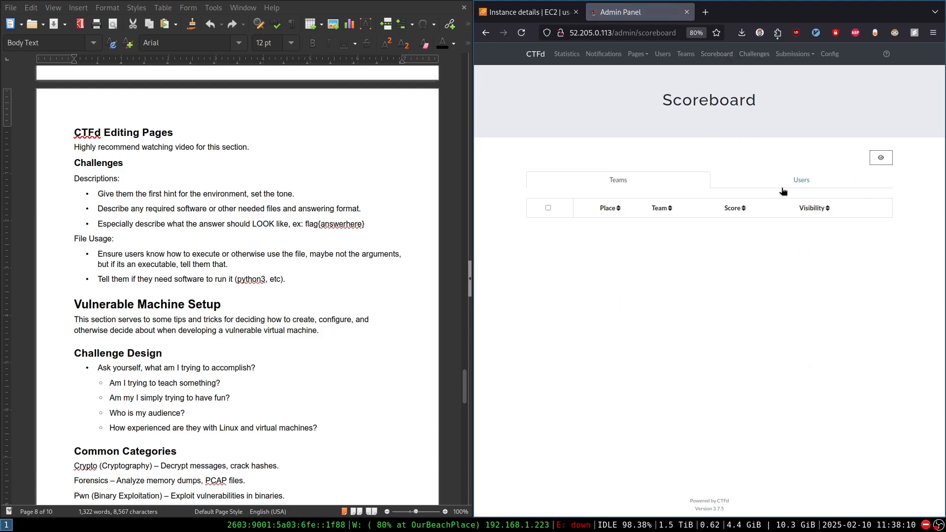
- Check the scoreboard's visibility options unchanged and toggle between user and team rankings
click(881, 158)
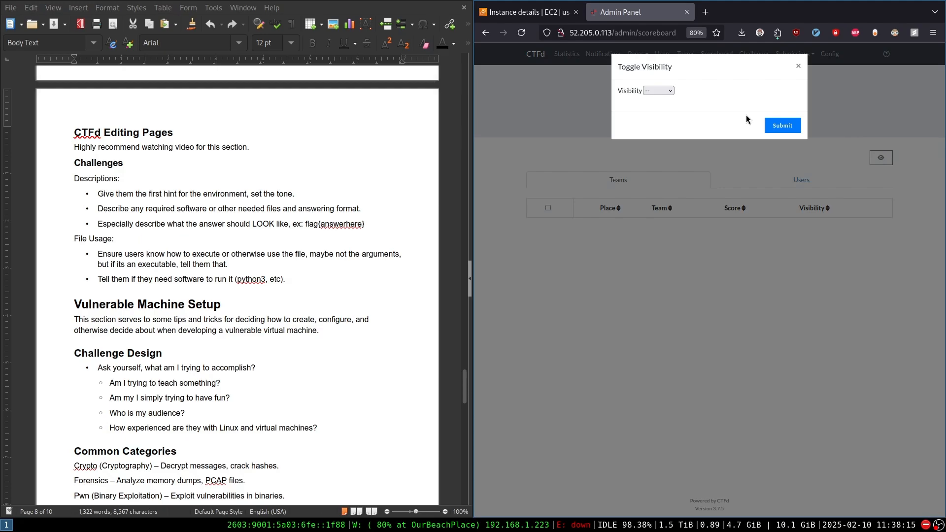
click(659, 91)
click(826, 67)
click(769, 180)
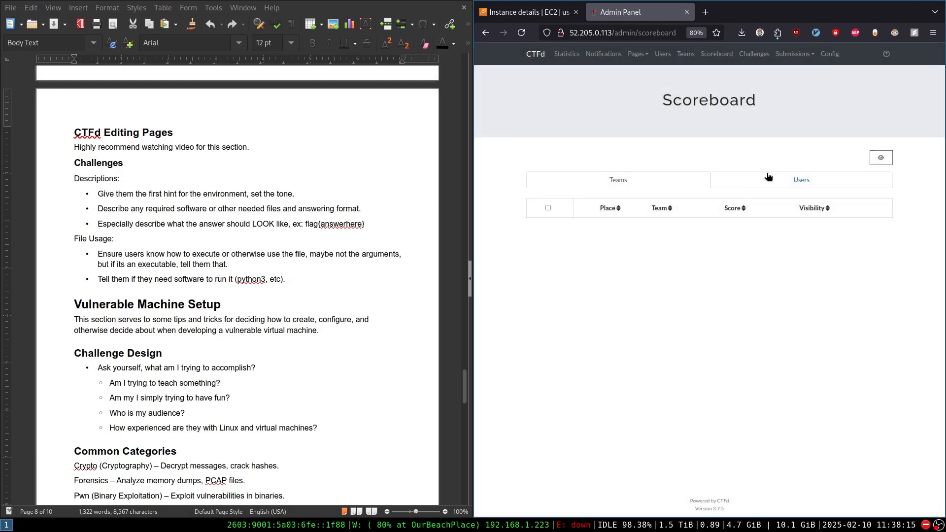
click(648, 182)
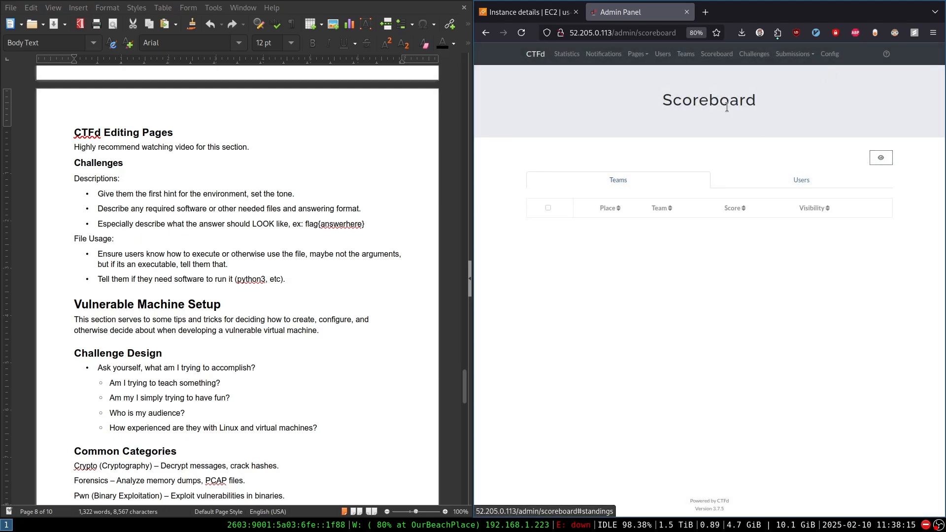
- View All Submissions, then return to Challenges and start a new challenge
click(753, 55)
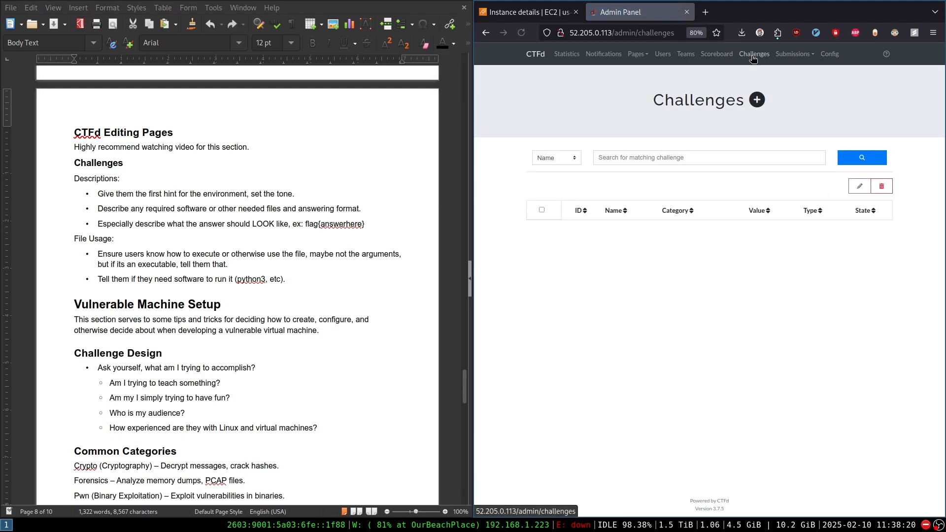
click(794, 53)
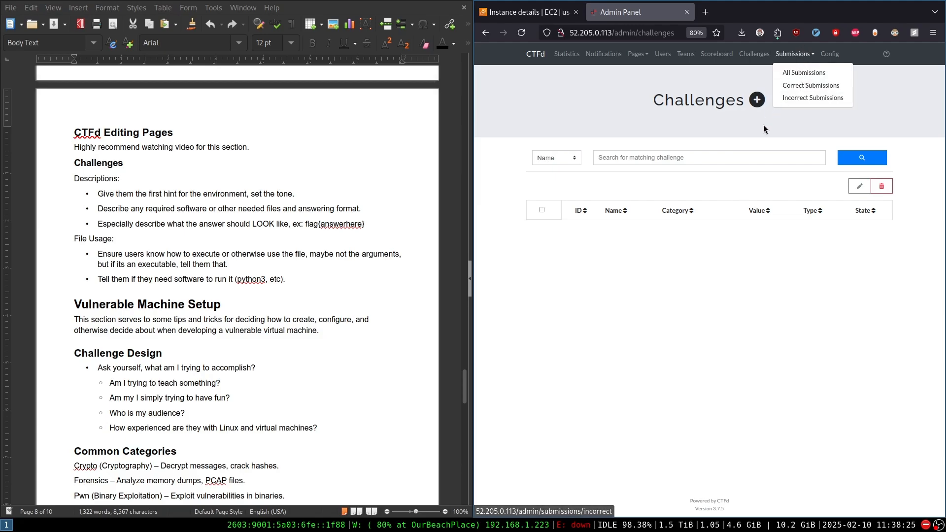
click(810, 74)
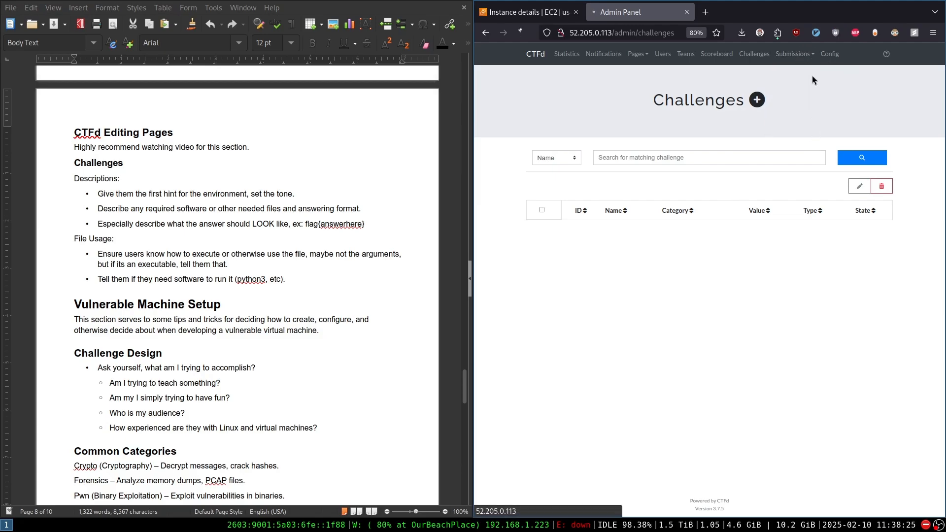
click(762, 54)
click(757, 100)
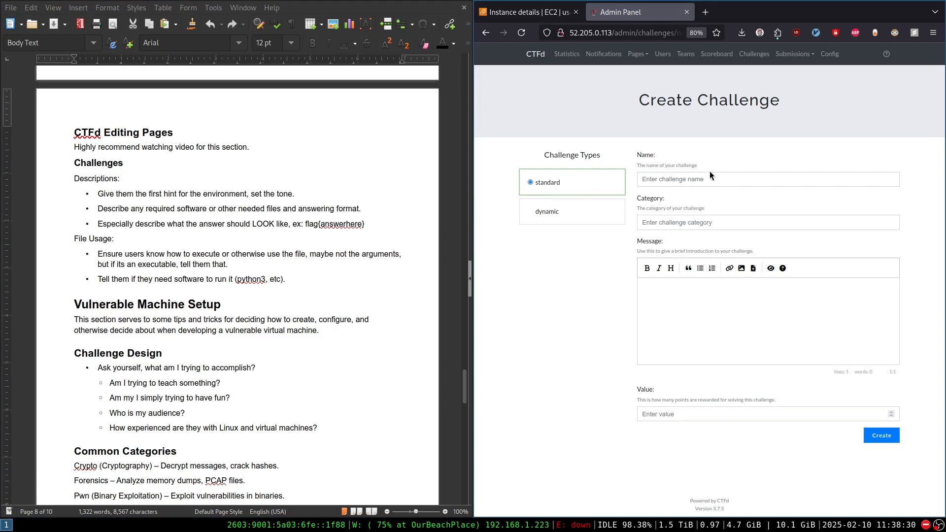
- Compare the standard and dynamic challenge type explanations in the Create Challenge form
triple_click(637, 400)
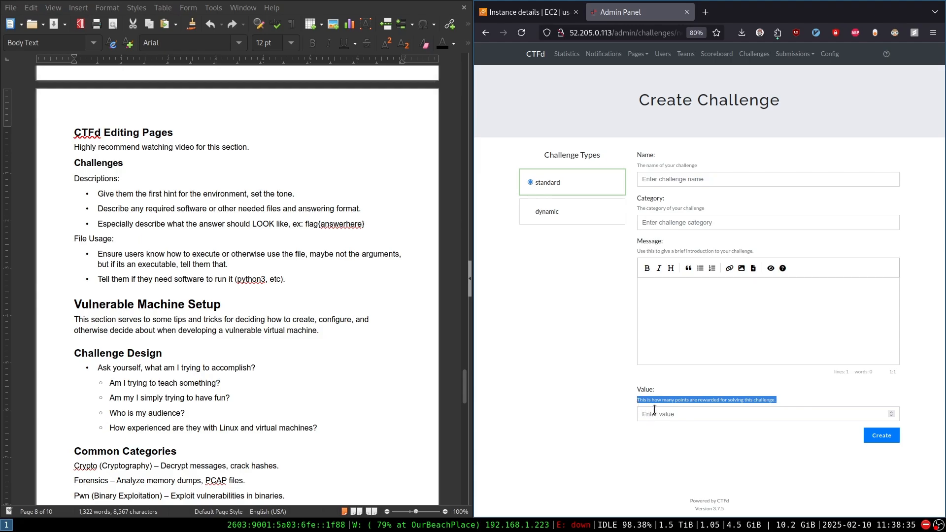
click(656, 414)
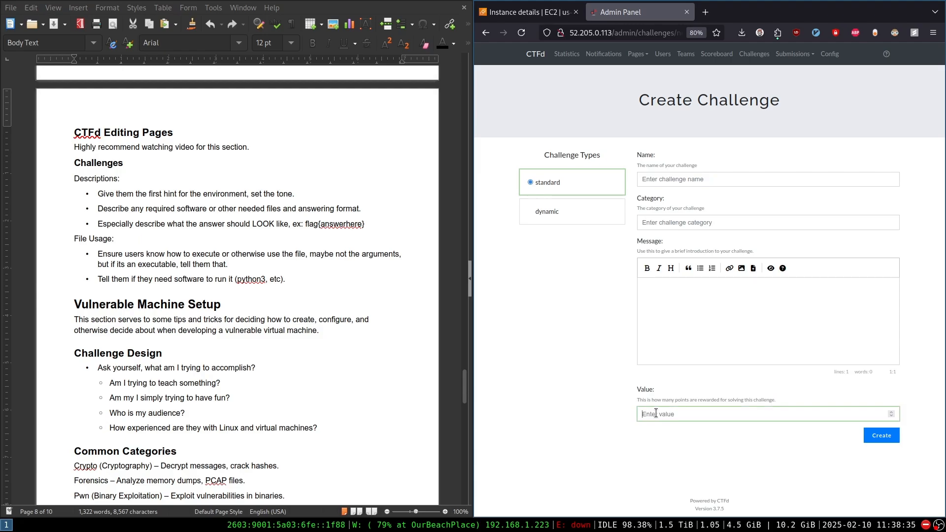
click(581, 213)
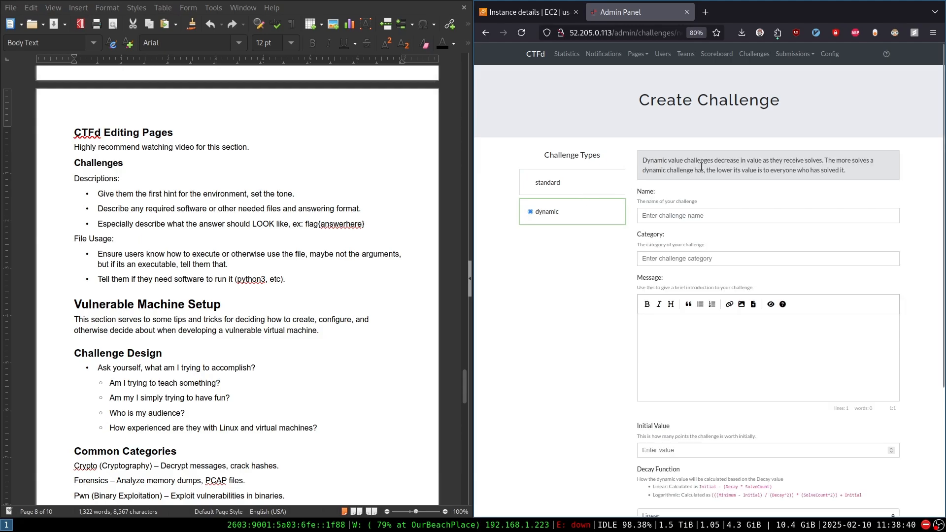
drag(641, 158, 859, 172)
click(632, 158)
scroll(582, 340, down, 2)
scroll(581, 347, down, 4)
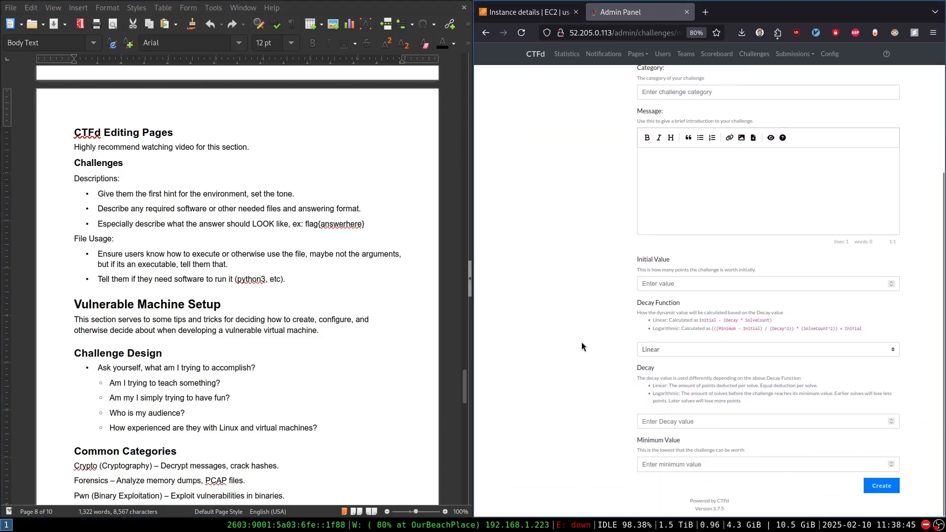
scroll(581, 342, up, 6)
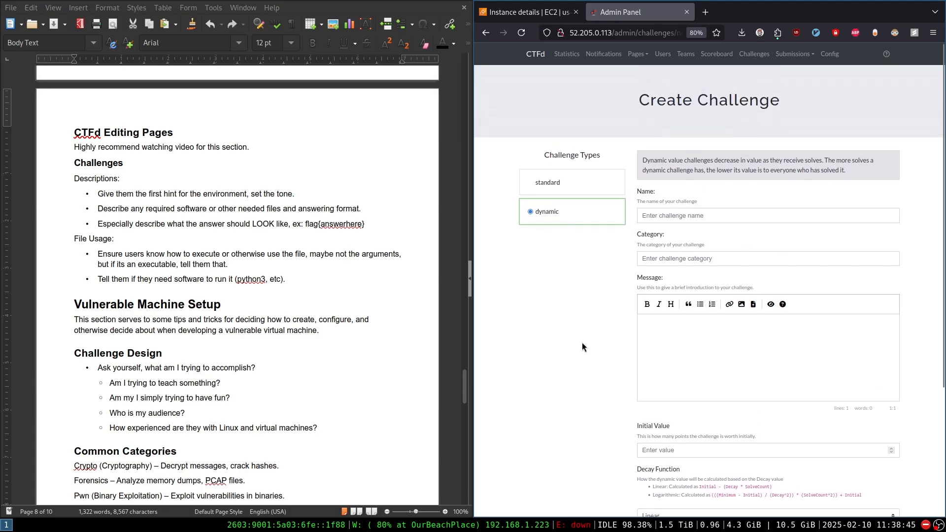
scroll(581, 342, down, 6)
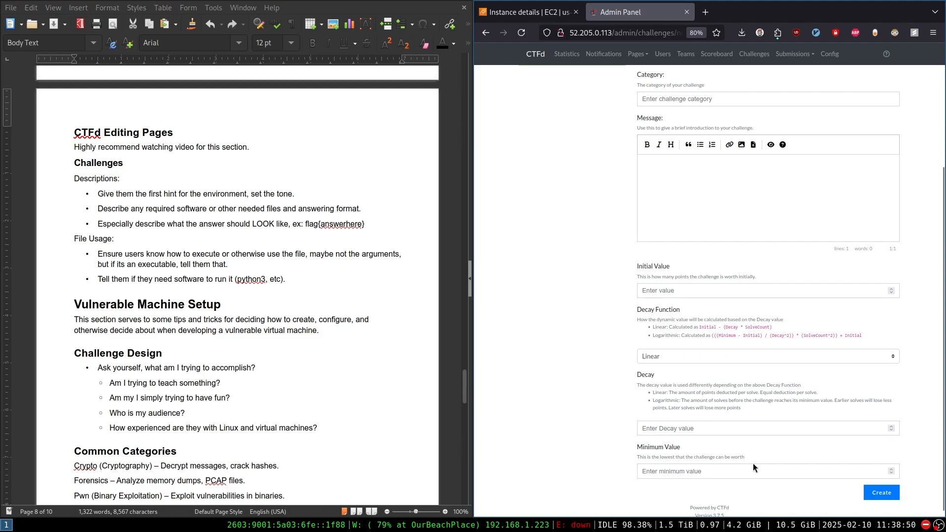
click(733, 470)
drag(608, 315, 758, 407)
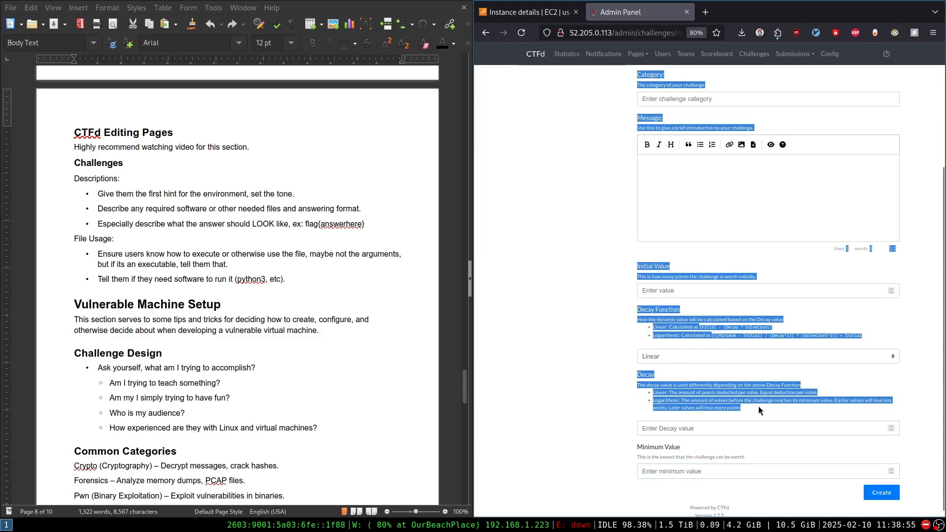
click(757, 409)
scroll(728, 429, up, 1)
scroll(728, 430, up, 3)
- Create standard challenge 'test-challenge', Cryptography, message 'I am a crypto challenge!', value 100
click(576, 182)
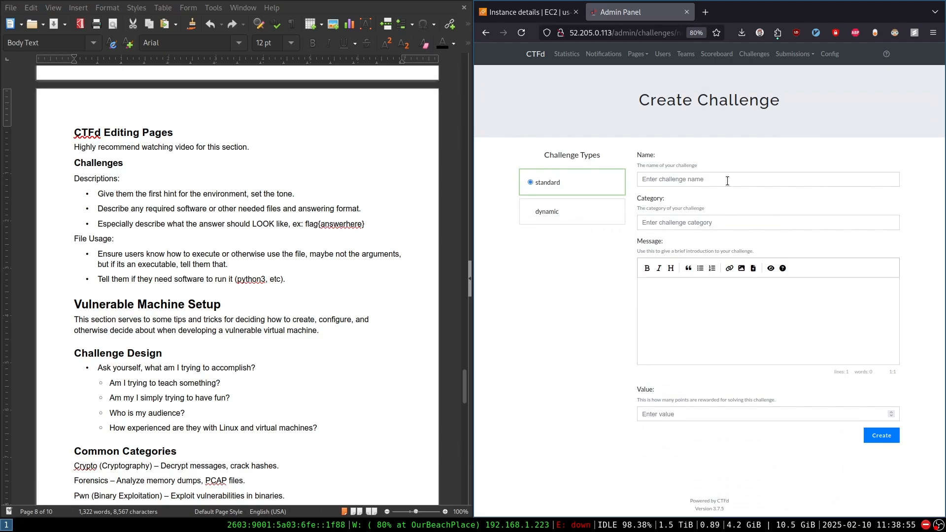
click(727, 181)
text(CHallenge)
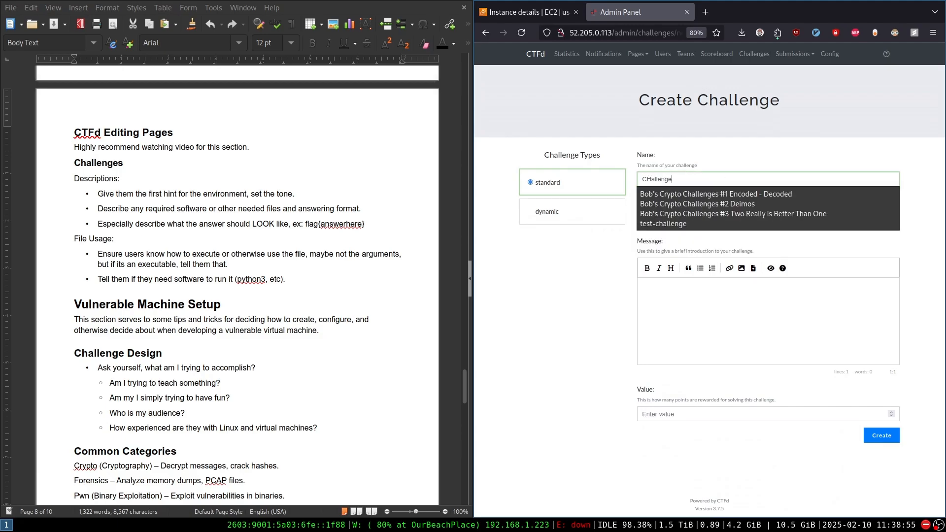
key(Up)
key(Return)
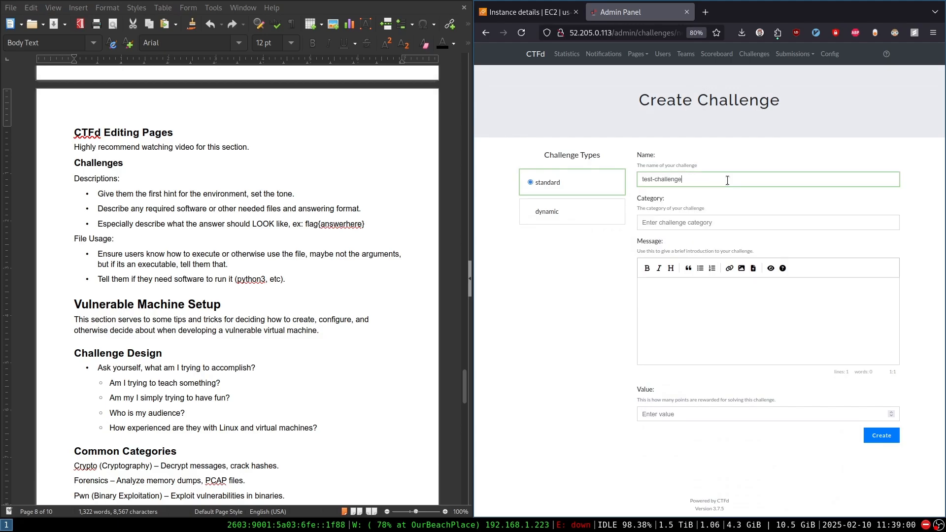
click(772, 226)
text(Cryptography)
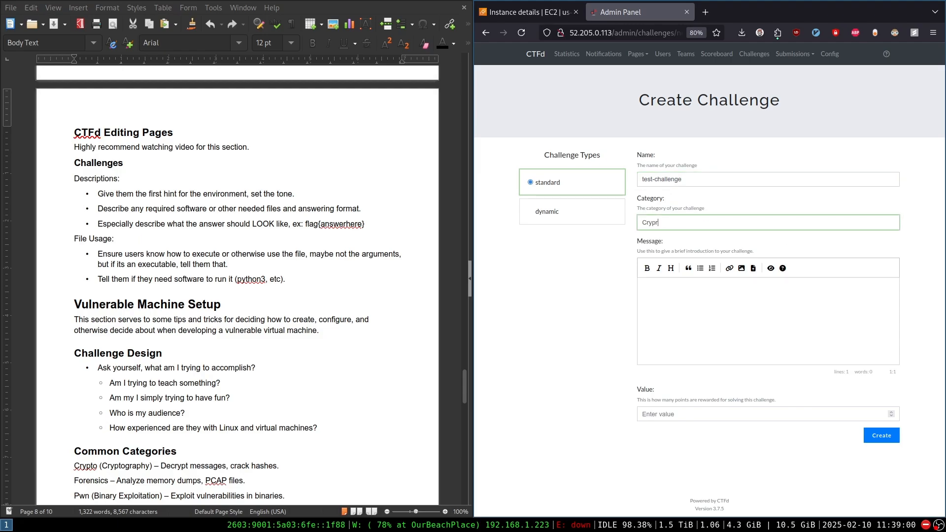
click(729, 344)
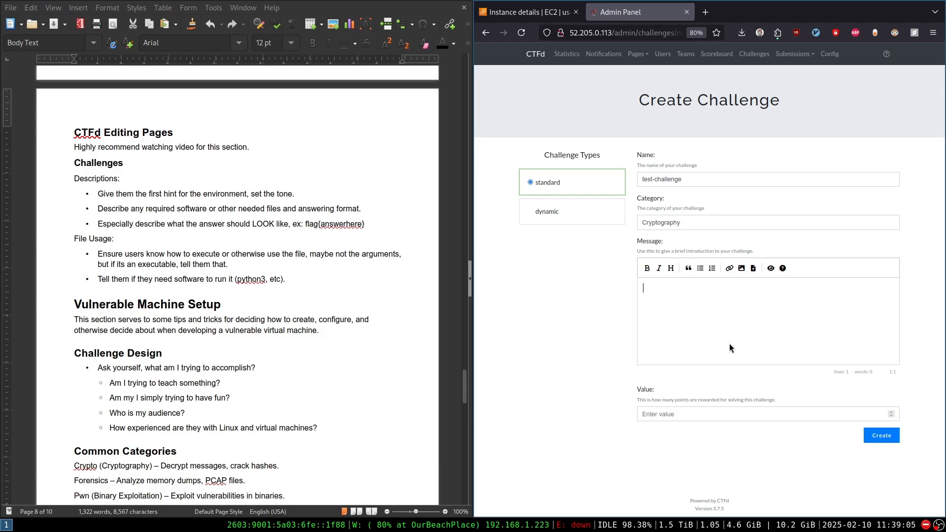
text(I am a crypto challenge!)
click(691, 415)
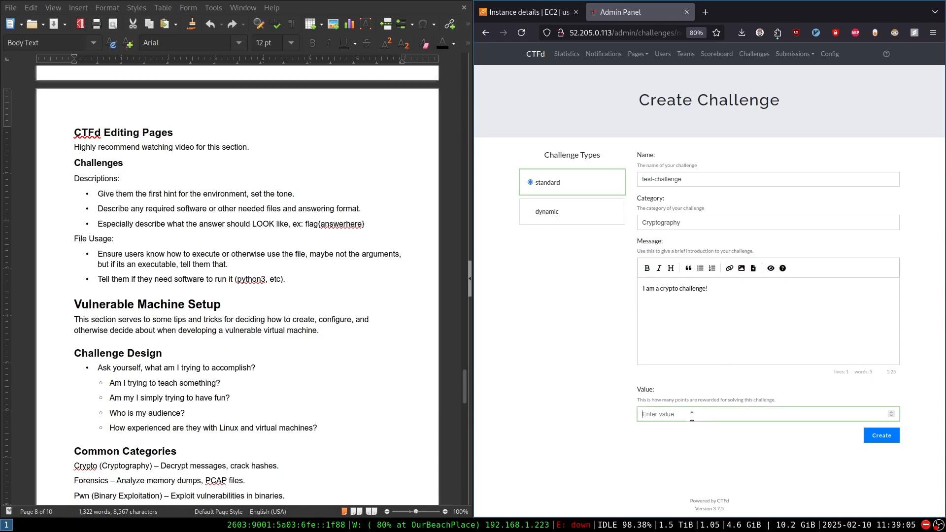
text(100)
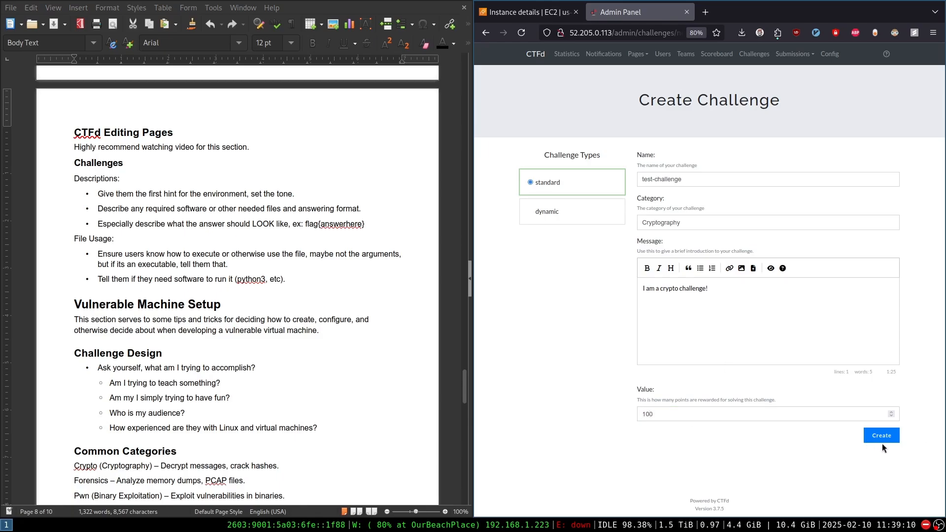
click(879, 435)
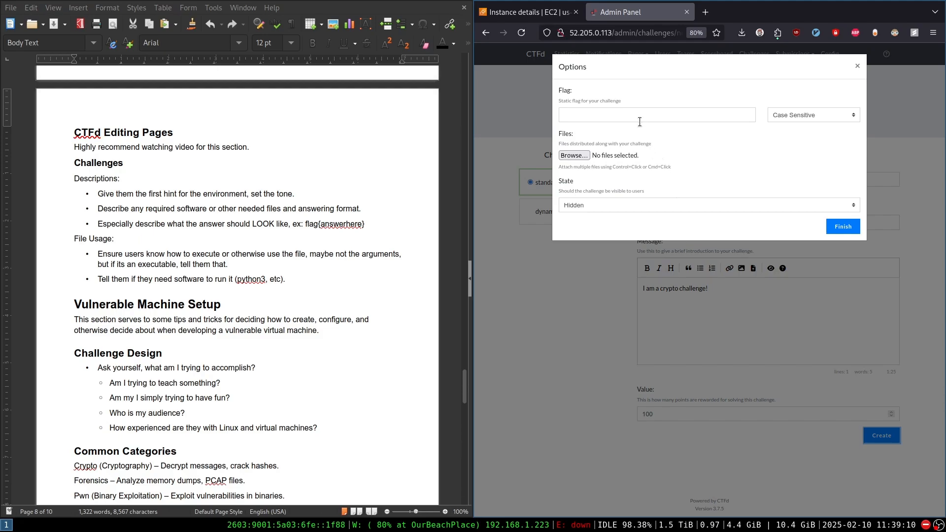
- Add the challenge's static flag, keeping it case sensitive
click(639, 121)
text(testflag)
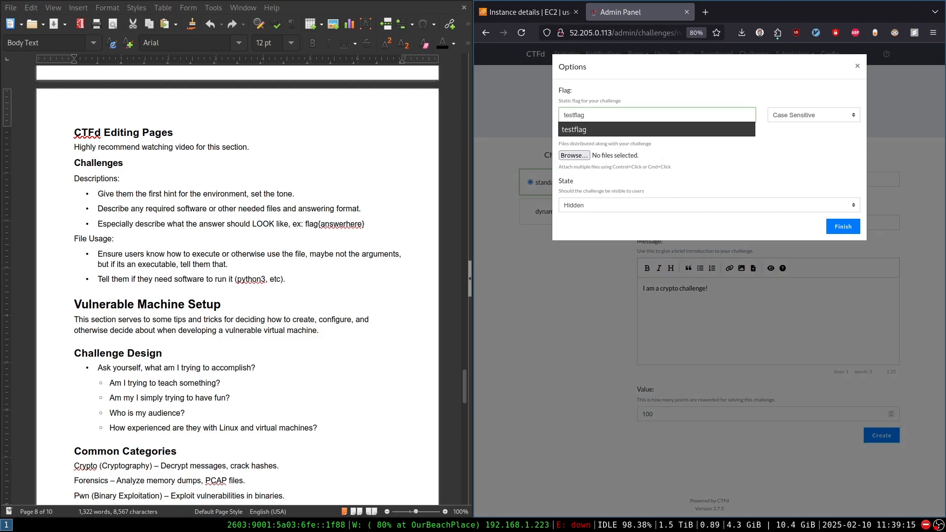
click(707, 101)
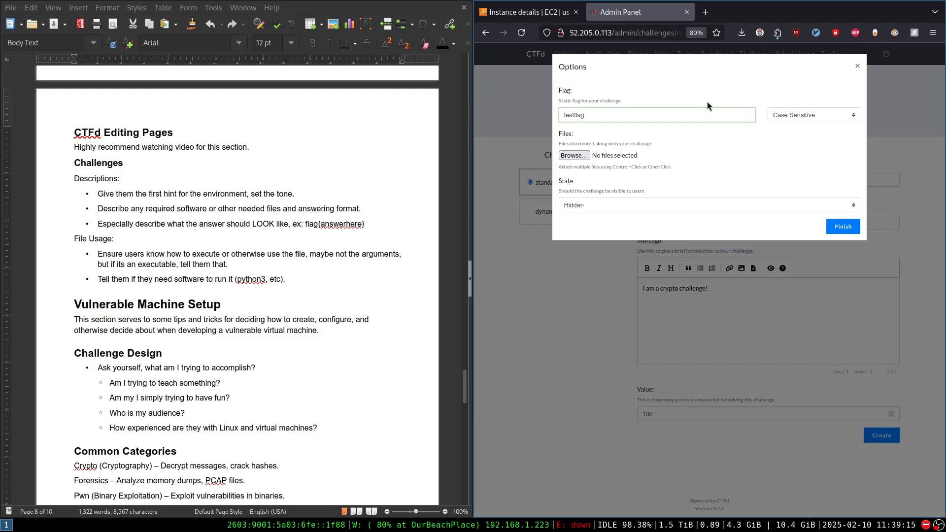
click(801, 120)
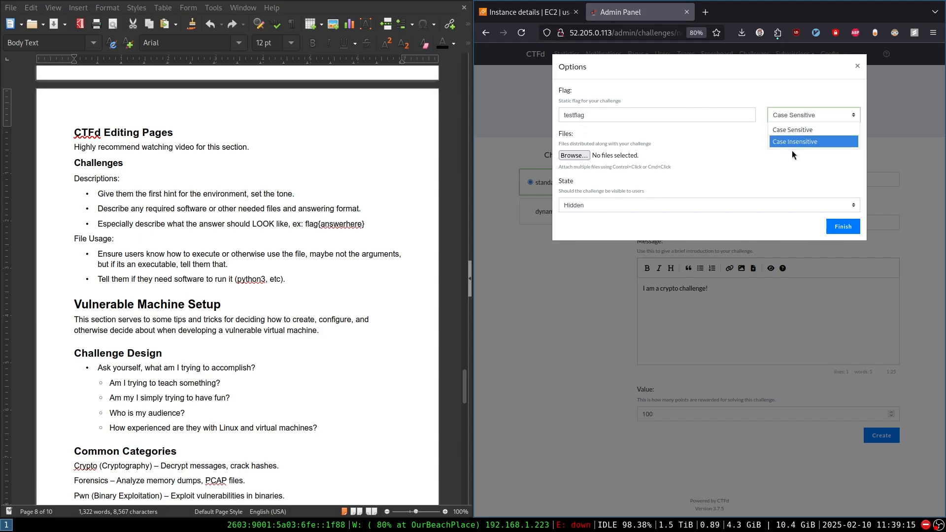
click(710, 162)
click(802, 87)
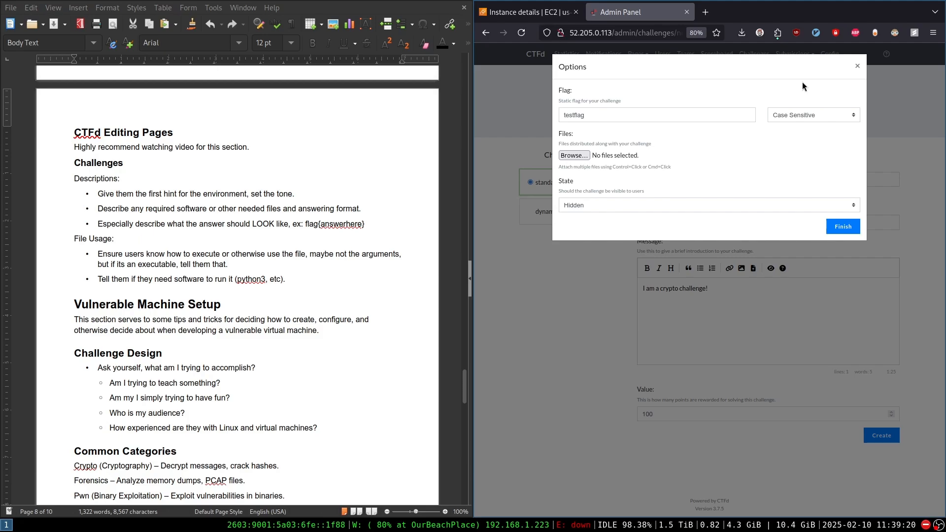
- Attach the Embry-Riddle seal image, set the state to Visible, and finish
click(584, 155)
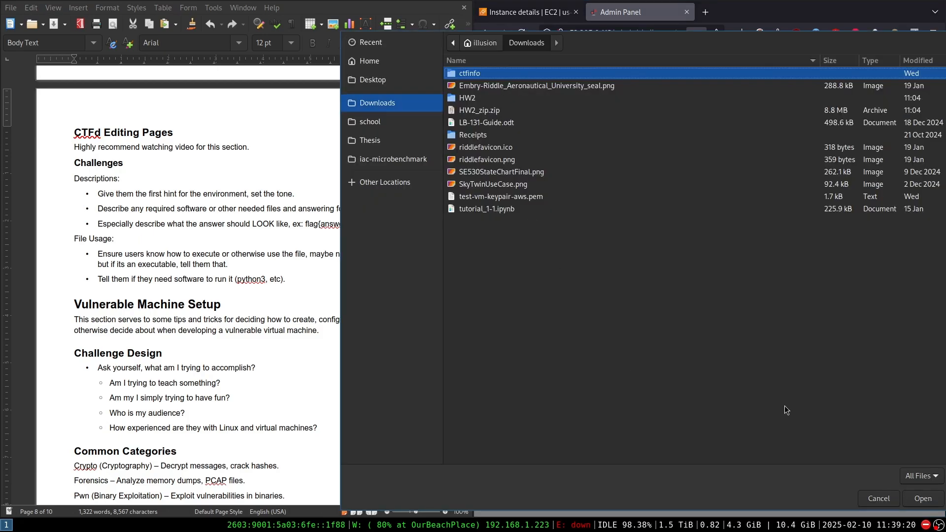
key(Escape)
click(581, 155)
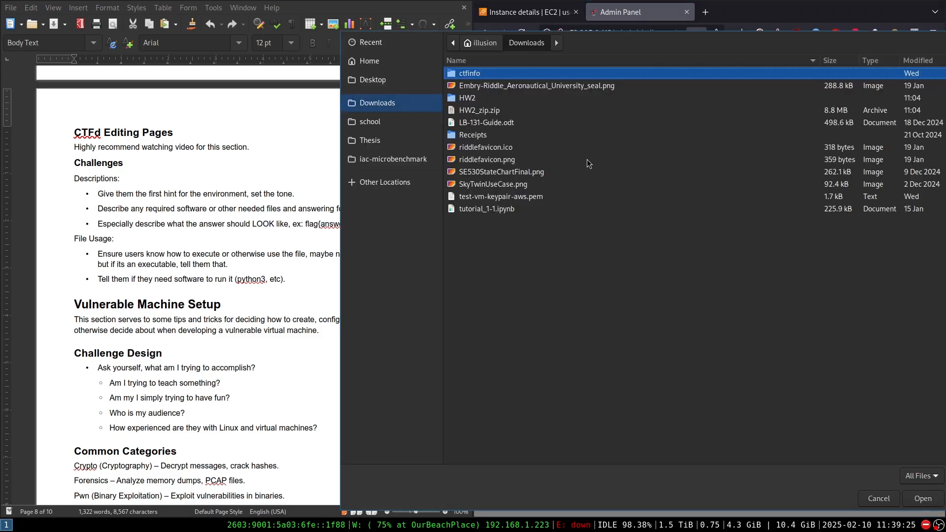
double_click(508, 89)
click(631, 207)
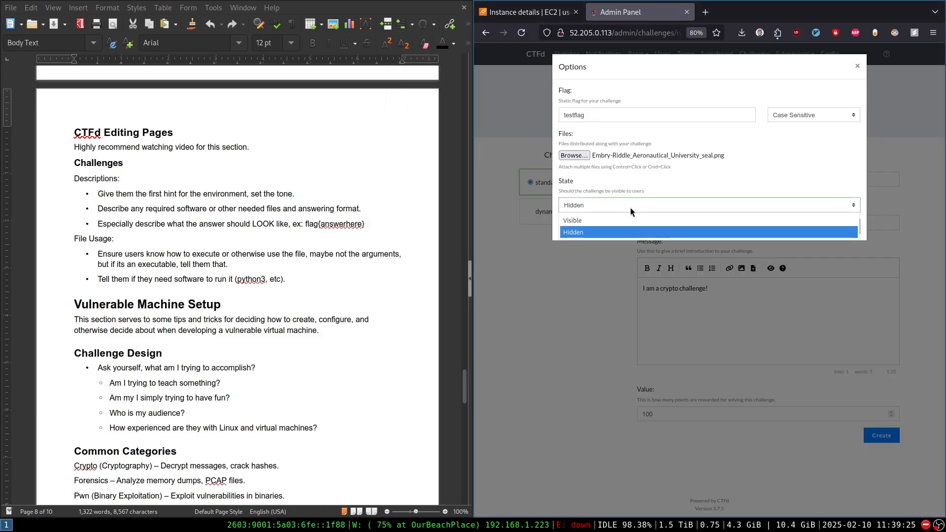
click(640, 203)
click(652, 211)
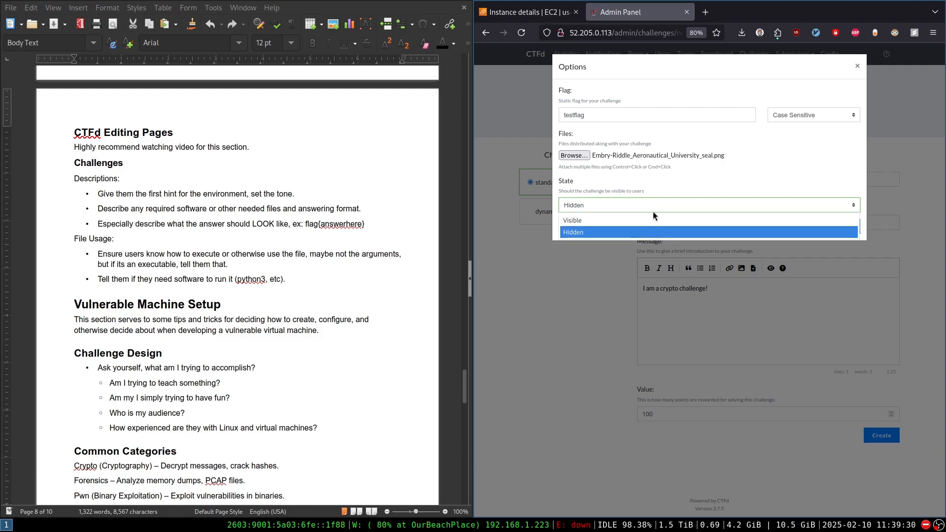
click(620, 221)
click(837, 226)
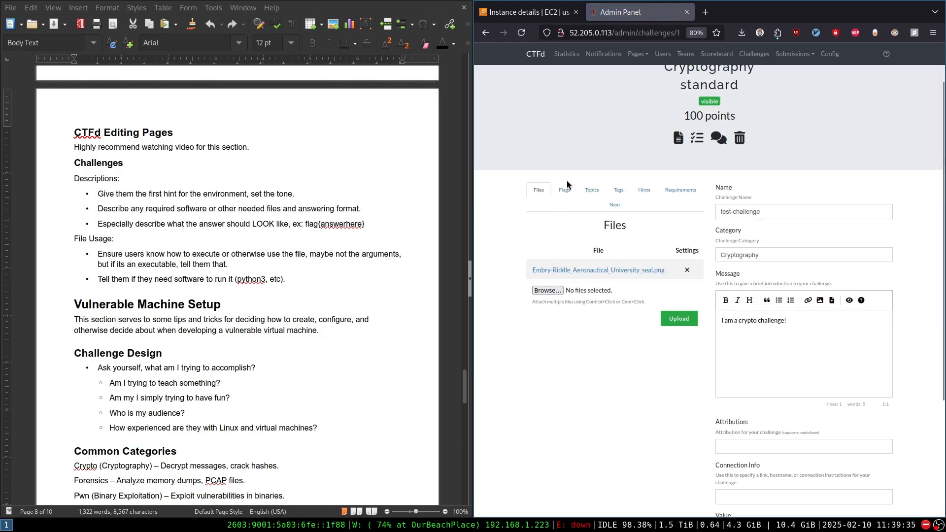
- Review the Flags, Topics and Tags tabs, then add hint 'Iamahint!' costing 0 points
click(566, 188)
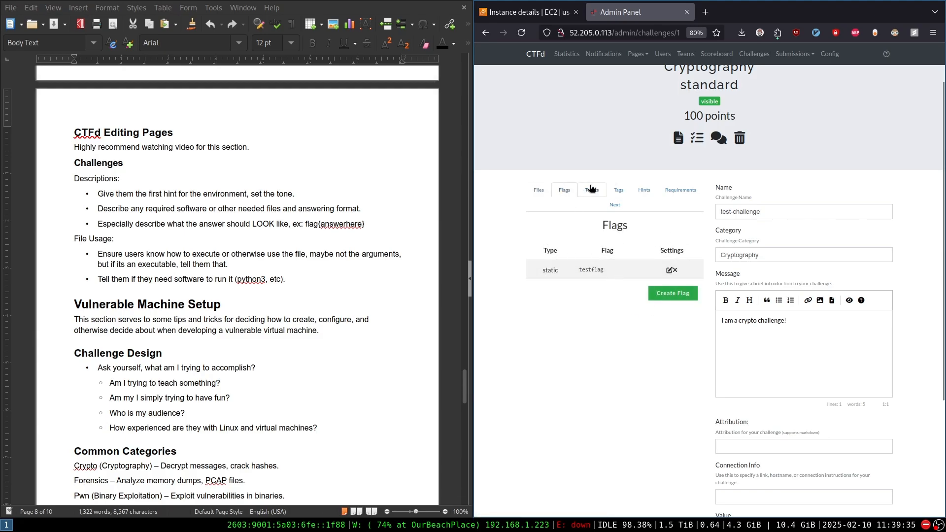
click(591, 190)
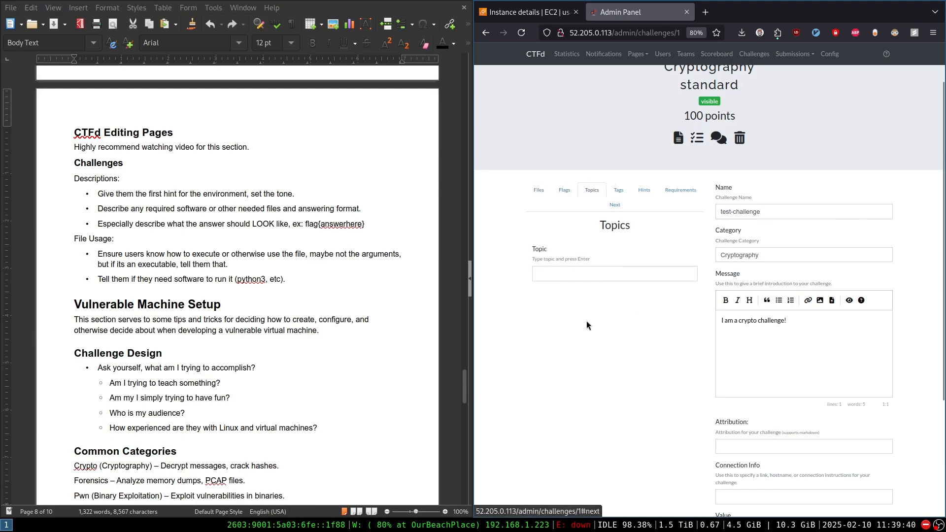
click(621, 196)
click(645, 194)
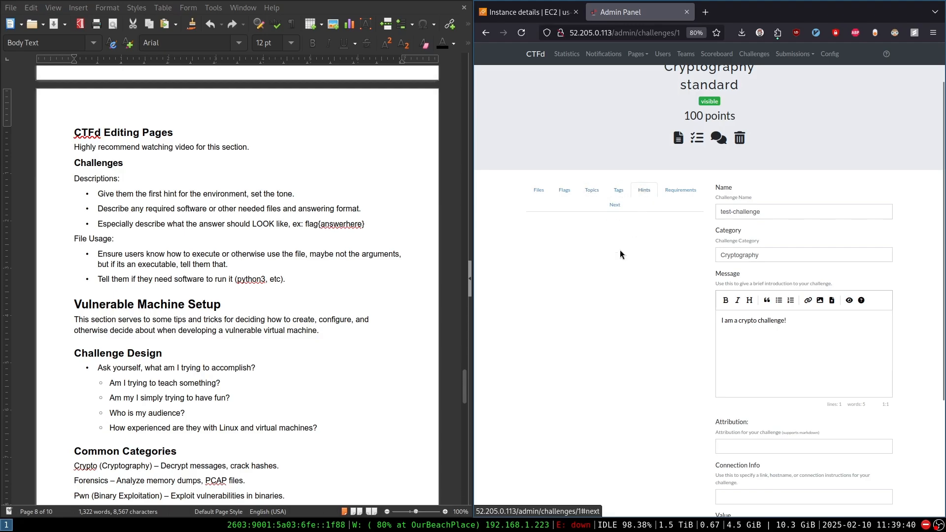
click(673, 273)
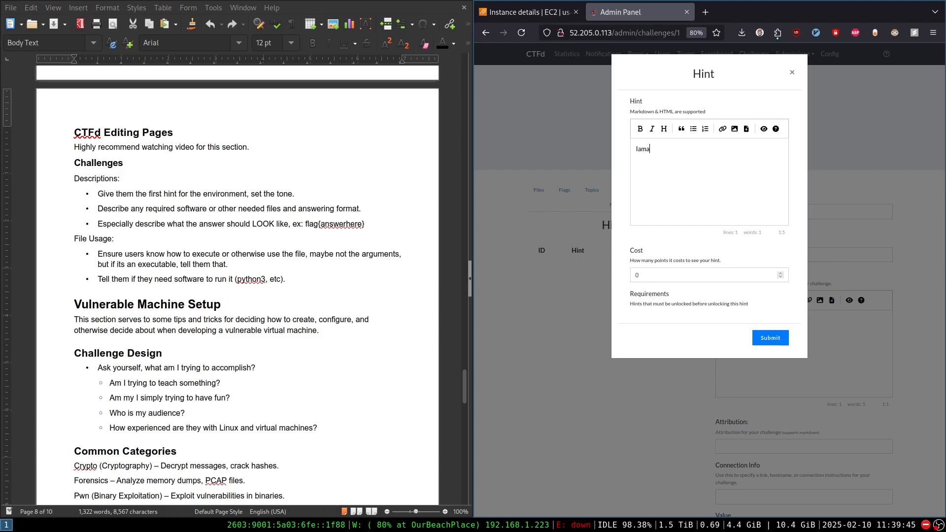
click(768, 338)
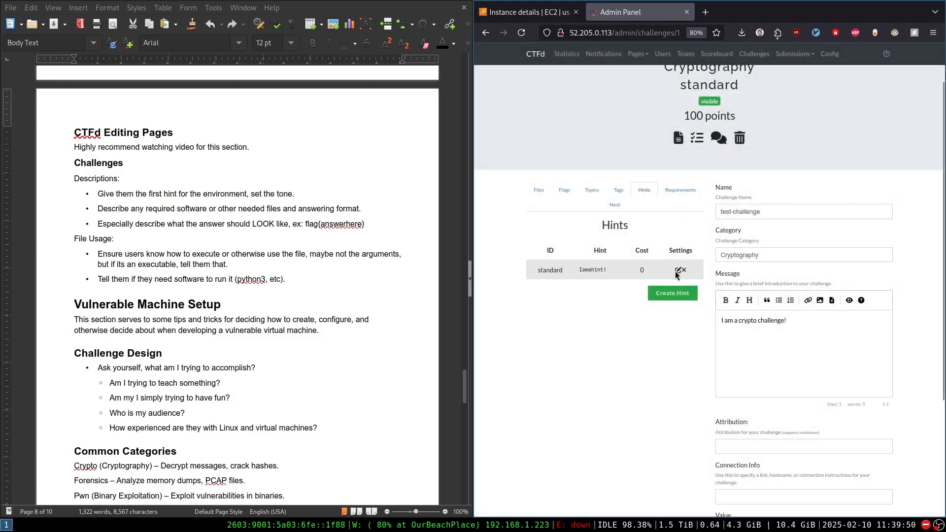
click(677, 271)
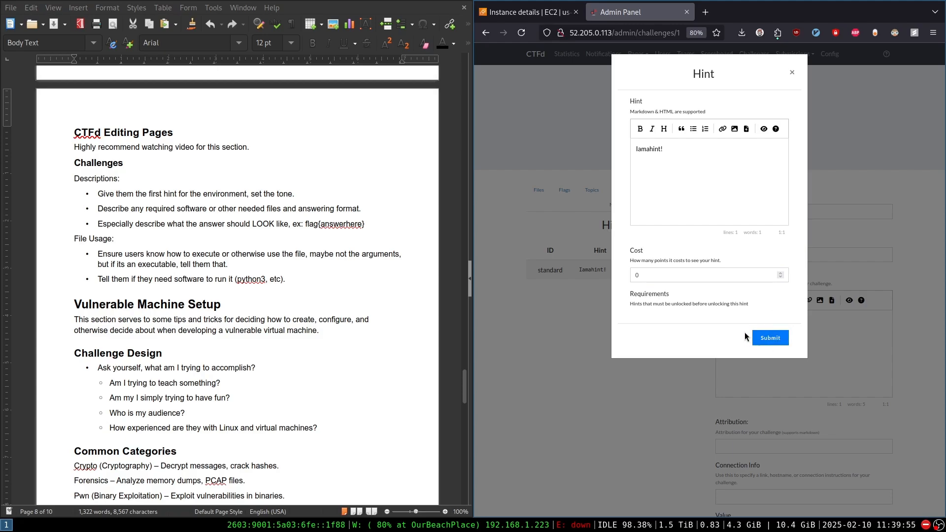
click(792, 72)
- Set the challenge's behavior when not unlocked to Anonymized
click(677, 191)
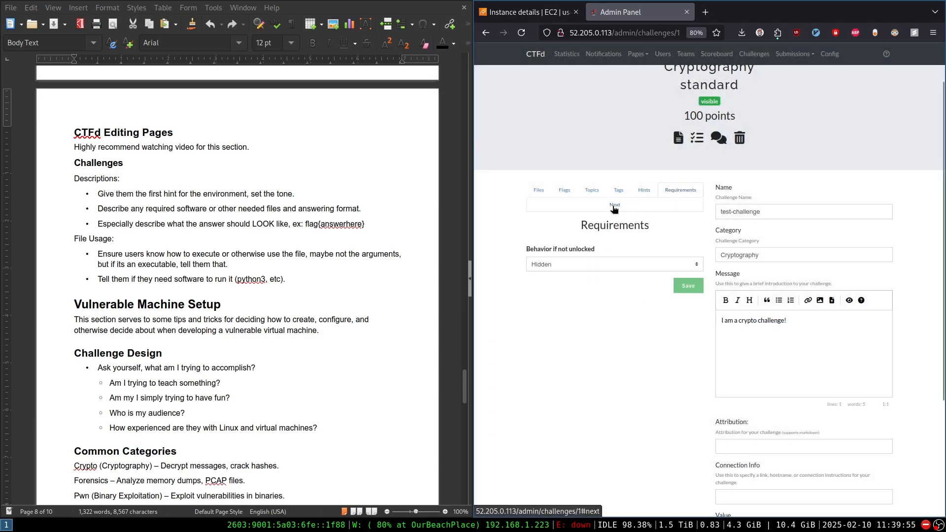
click(596, 266)
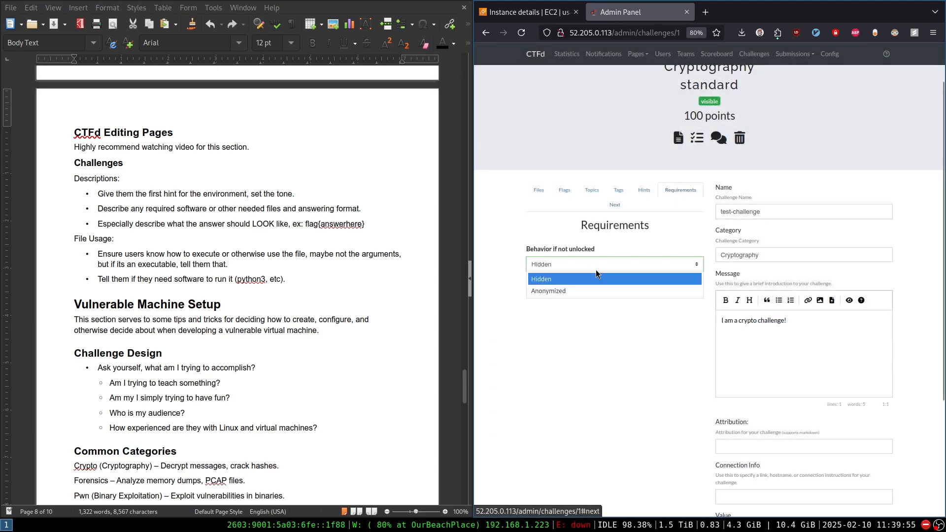
click(571, 288)
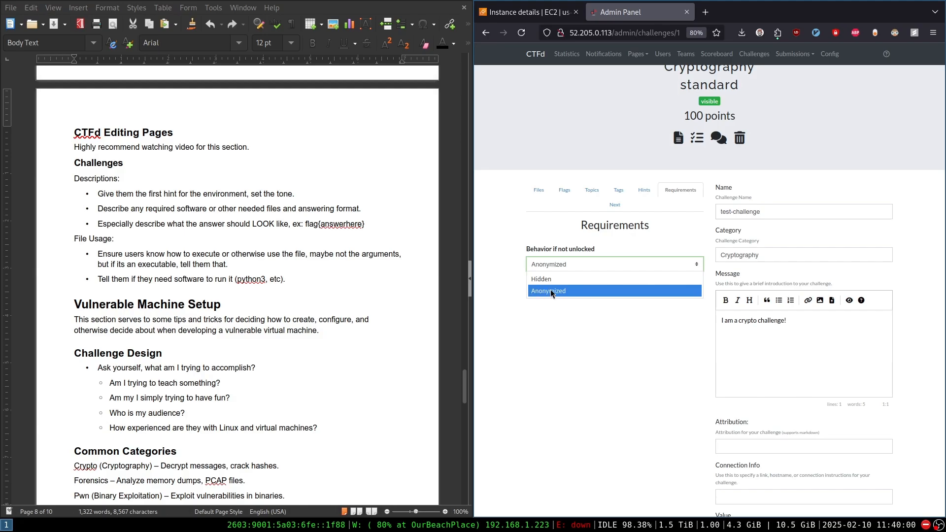
click(551, 279)
click(560, 261)
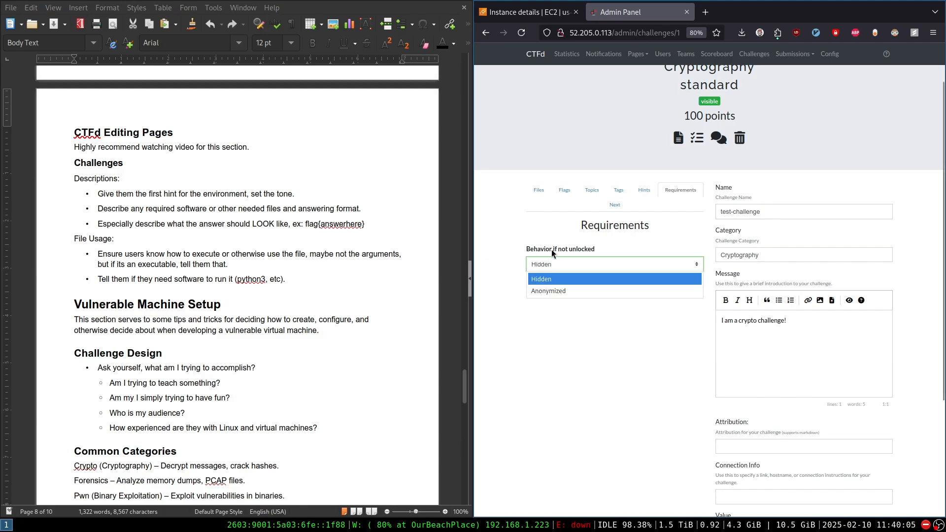
click(547, 289)
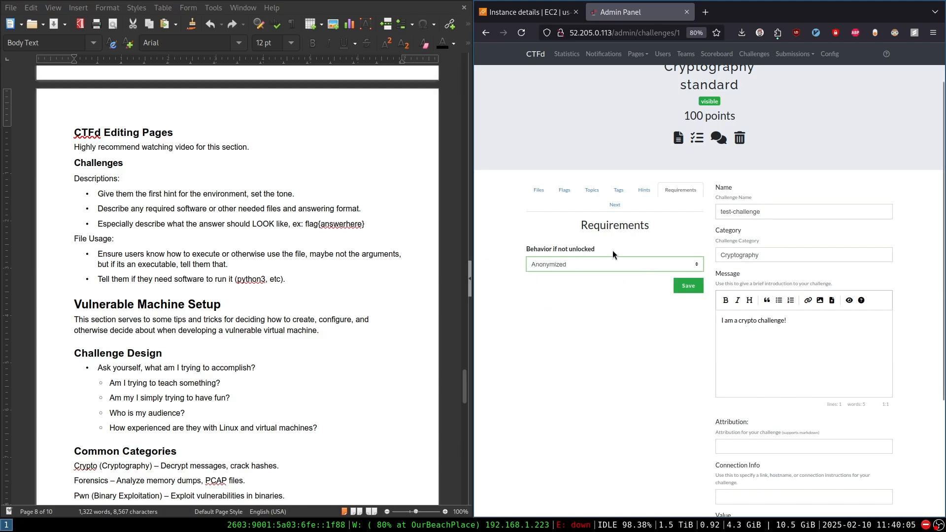
click(583, 265)
click(547, 289)
- Leave the Next Challenge recommendation as '--'
click(615, 204)
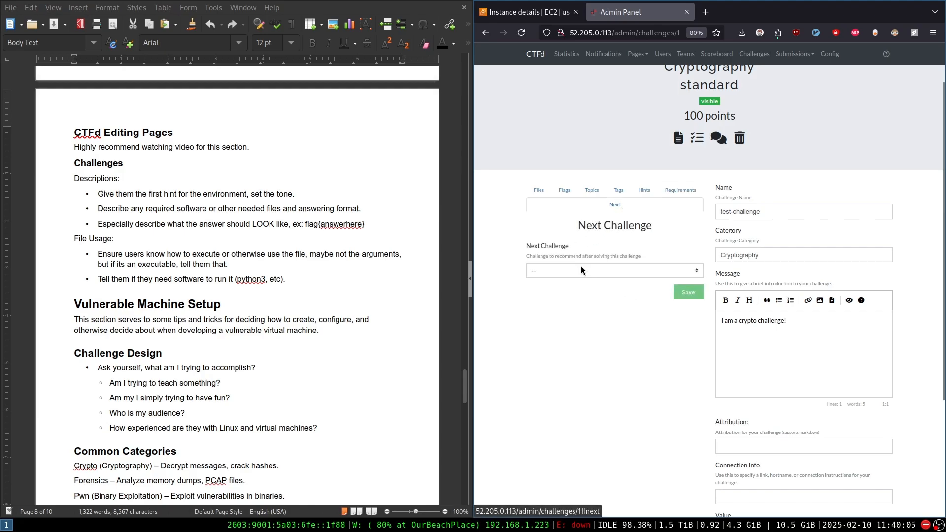
click(581, 270)
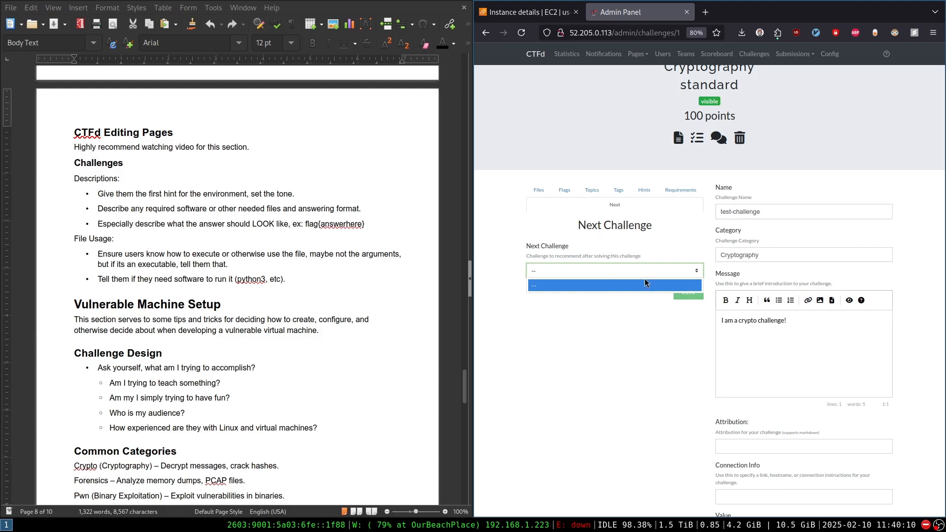
click(586, 338)
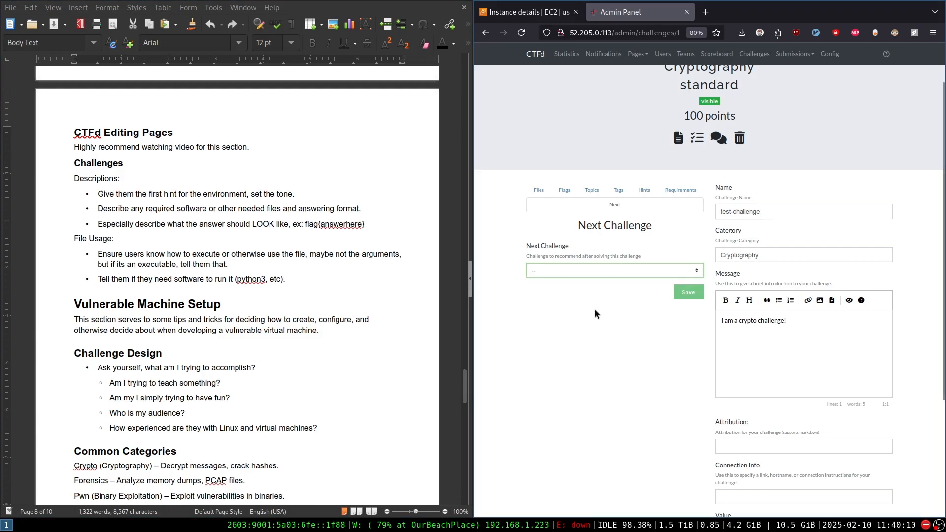
- Save test-challenge with connection info left empty, then go to the public CTF Test home page
scroll(689, 322, down, 3)
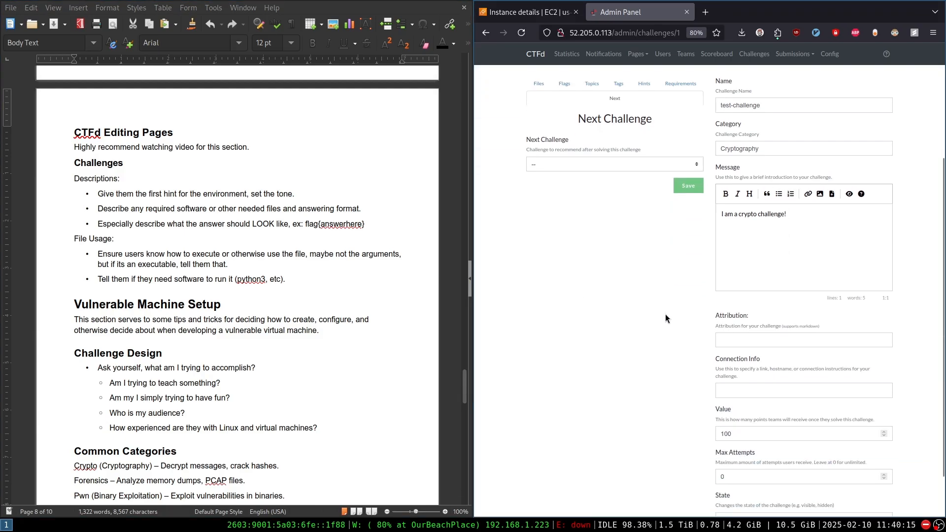
scroll(665, 318, up, 5)
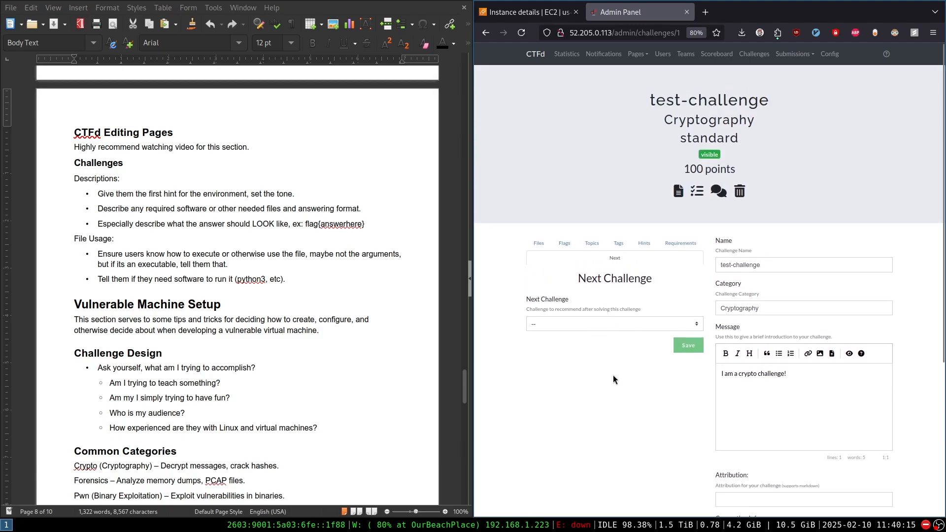
scroll(615, 374, down, 6)
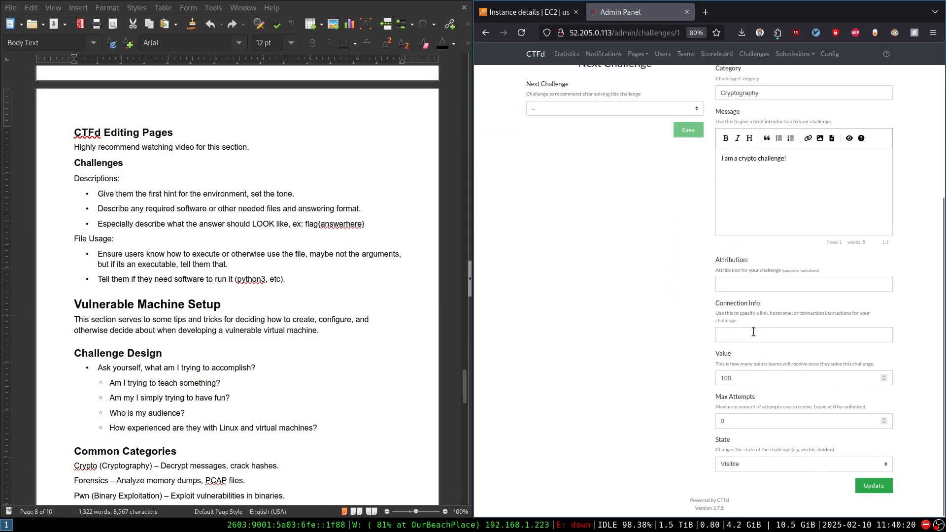
click(753, 335)
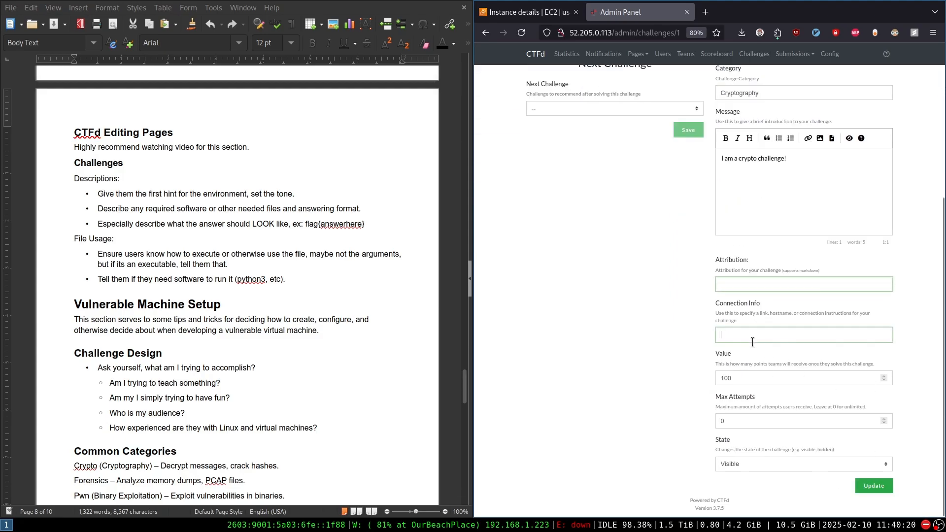
click(652, 393)
scroll(733, 294, up, 6)
scroll(684, 271, down, 6)
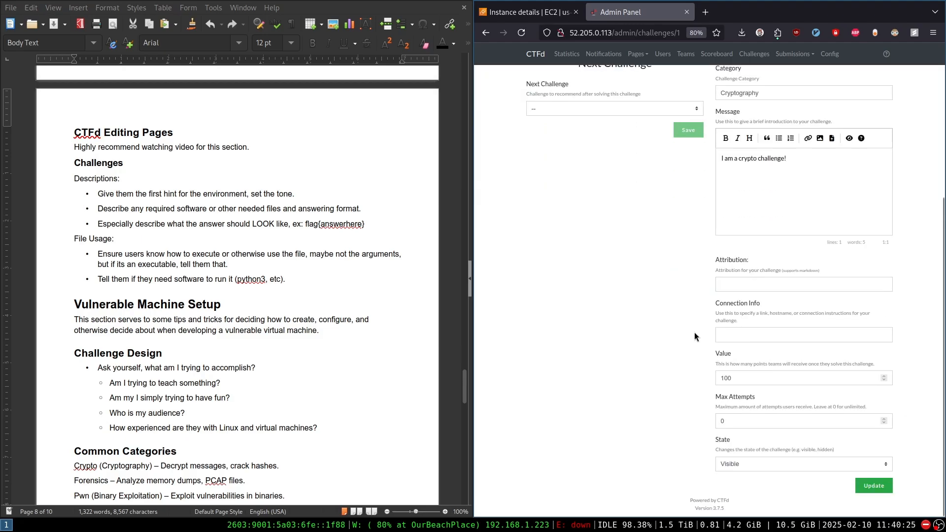
click(873, 486)
scroll(590, 317, up, 6)
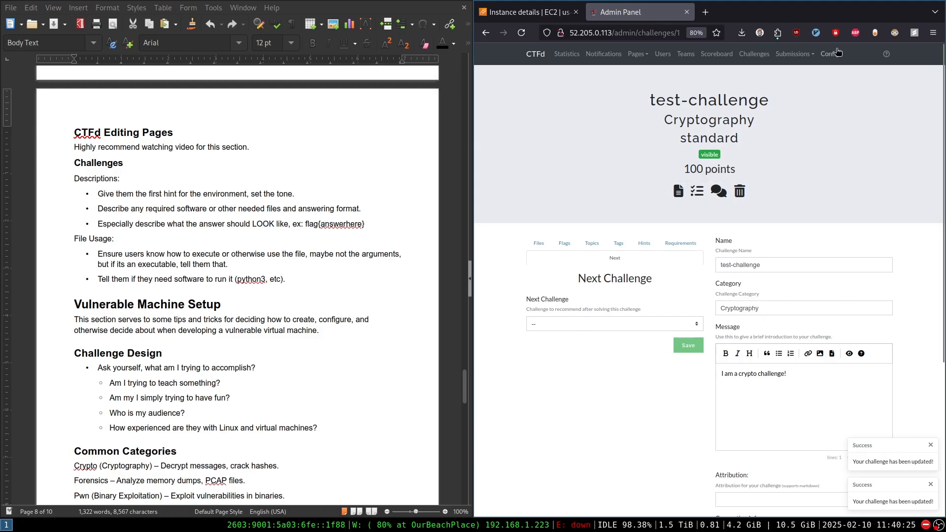
click(538, 63)
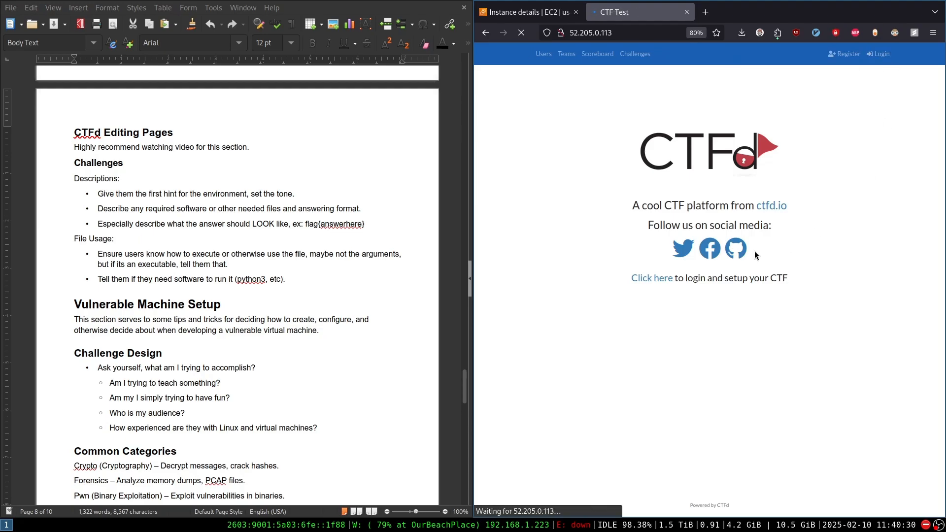
- Open test-challenge on the public Challenges board and check its Solves tab
click(645, 54)
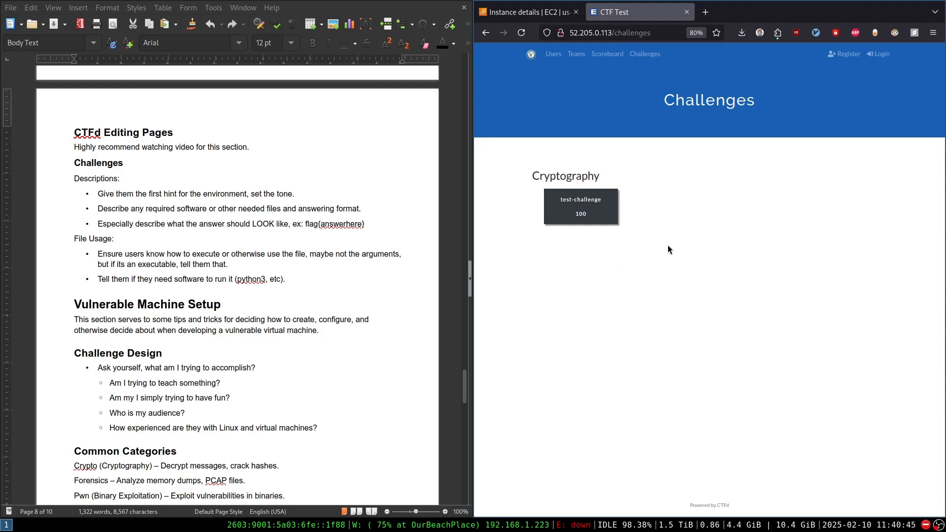
click(551, 222)
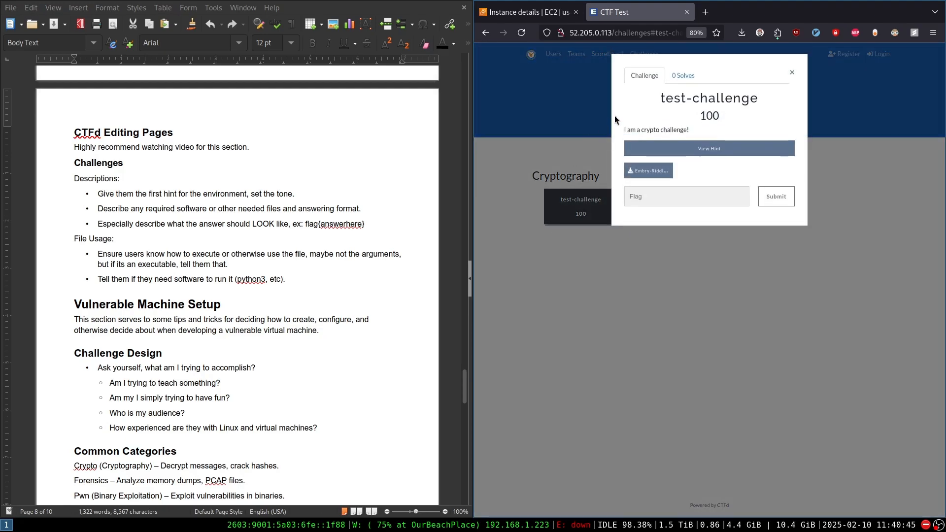
click(675, 77)
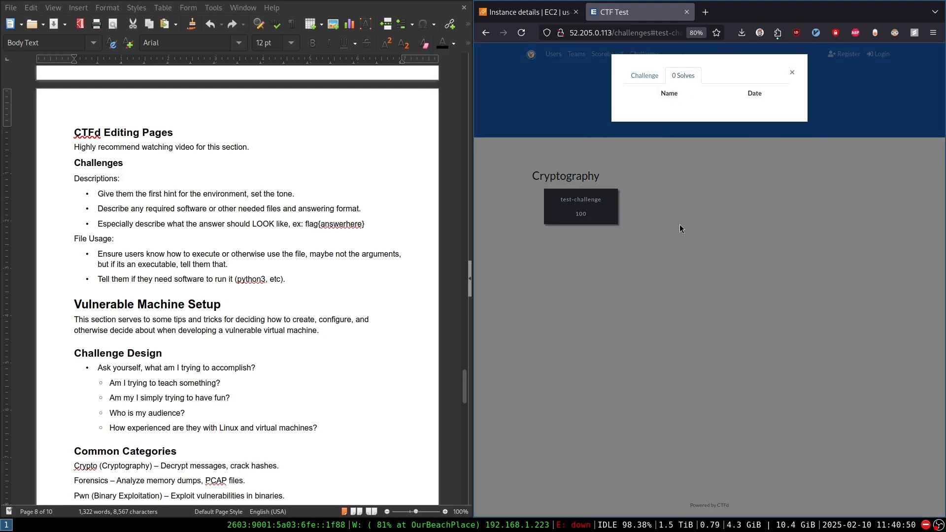
click(651, 76)
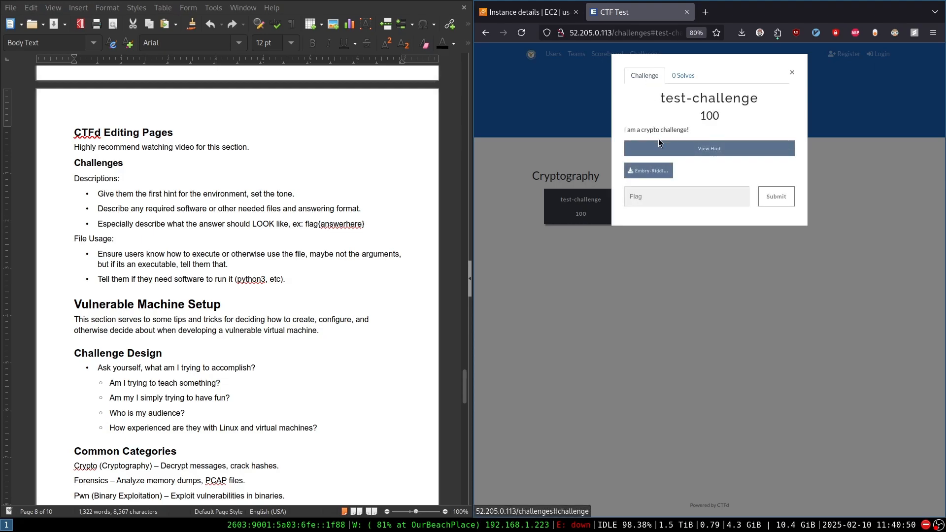
- View the hint, try downloading the seal image then cancel, and focus the Flag field
click(657, 153)
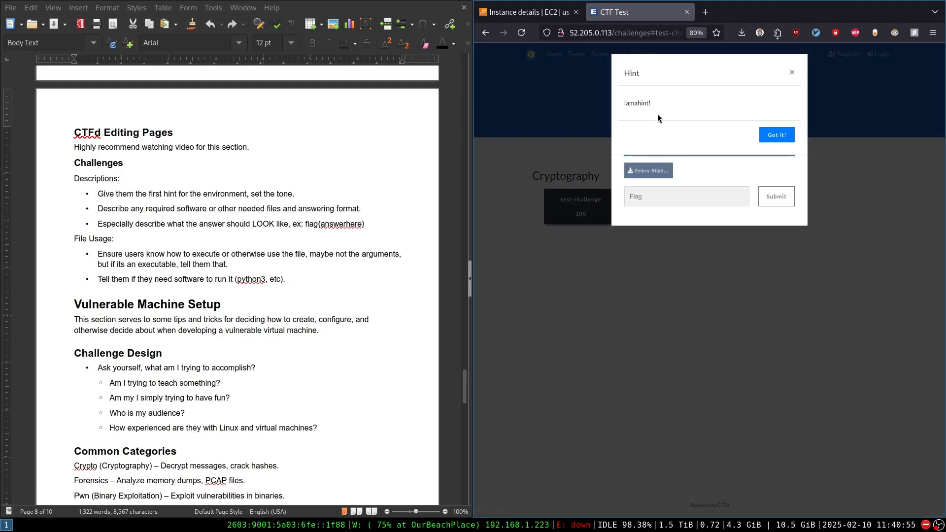
click(777, 135)
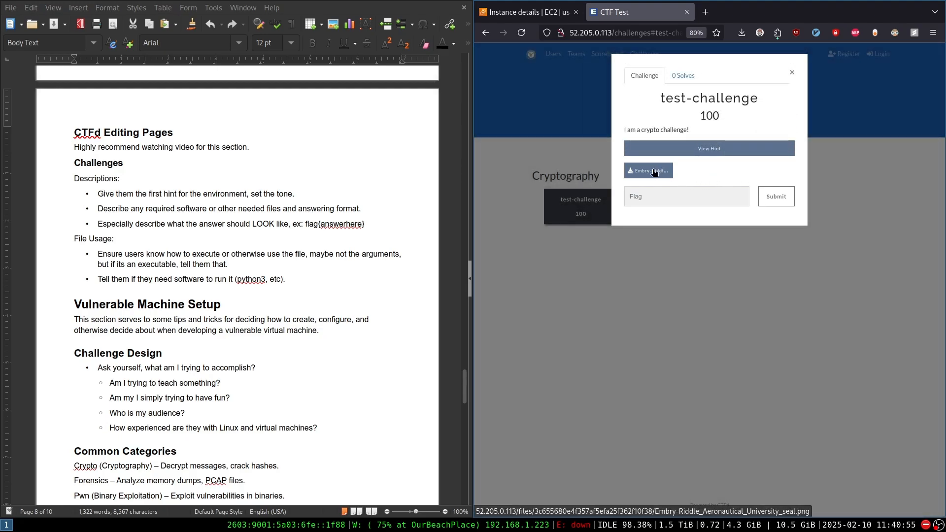
click(654, 172)
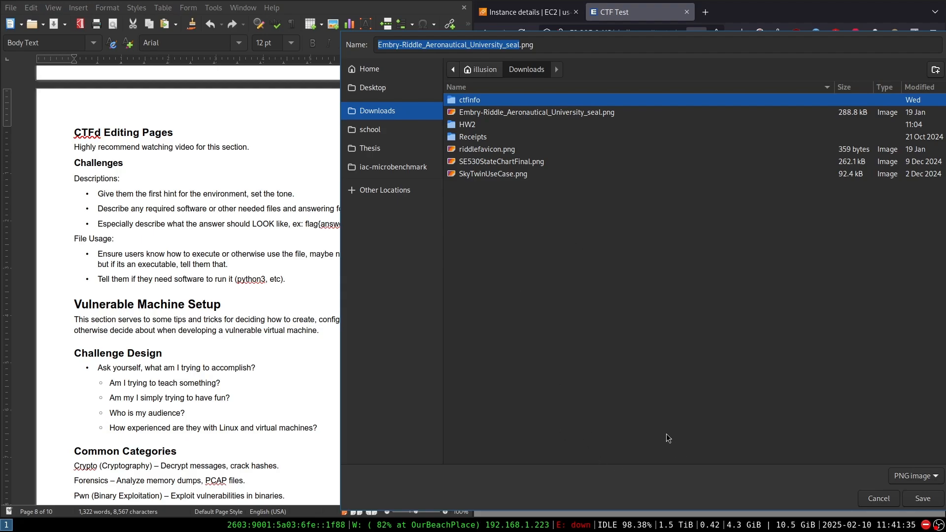
click(867, 498)
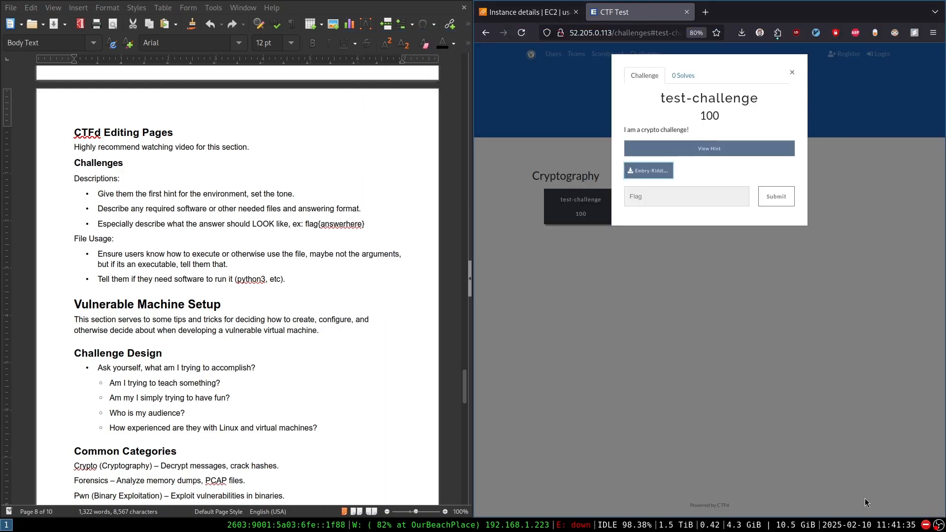
click(677, 198)
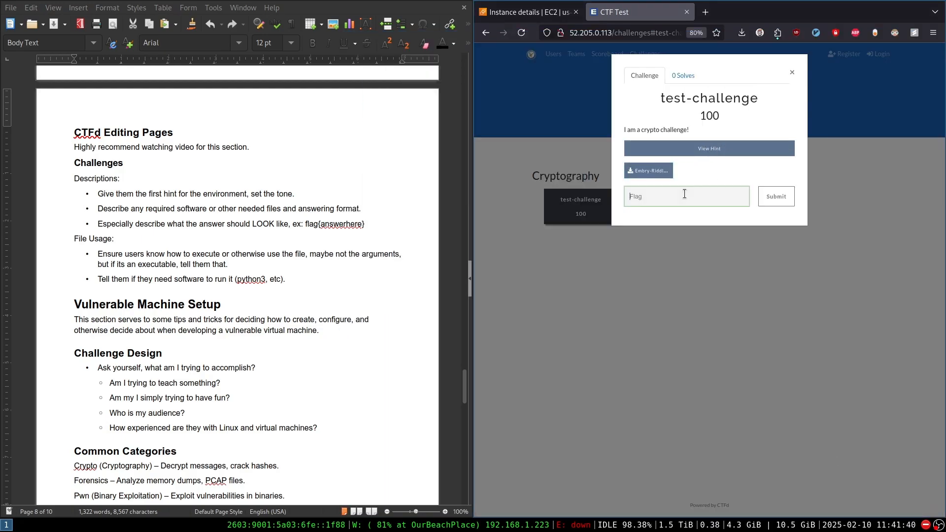
- Submit 'test' as a flag guess and dismiss the saved-logins suggestions
text(testflag)
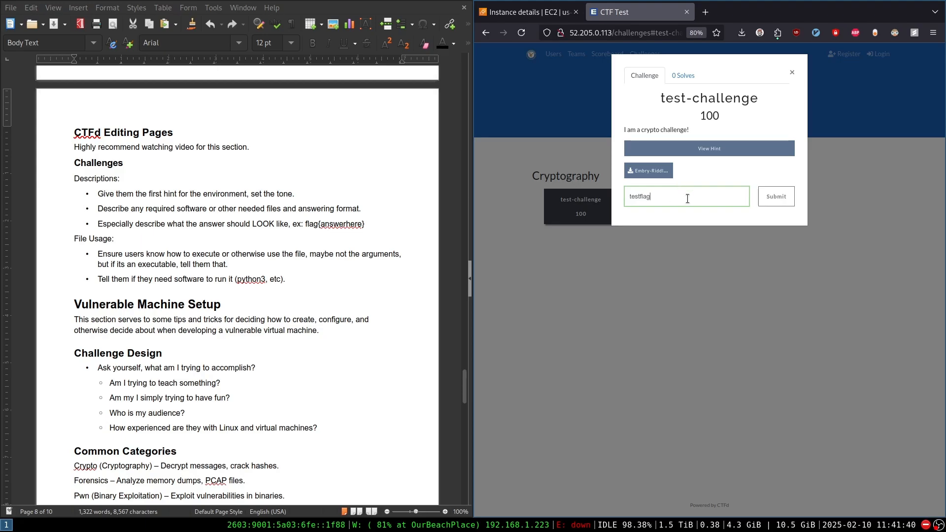
click(780, 203)
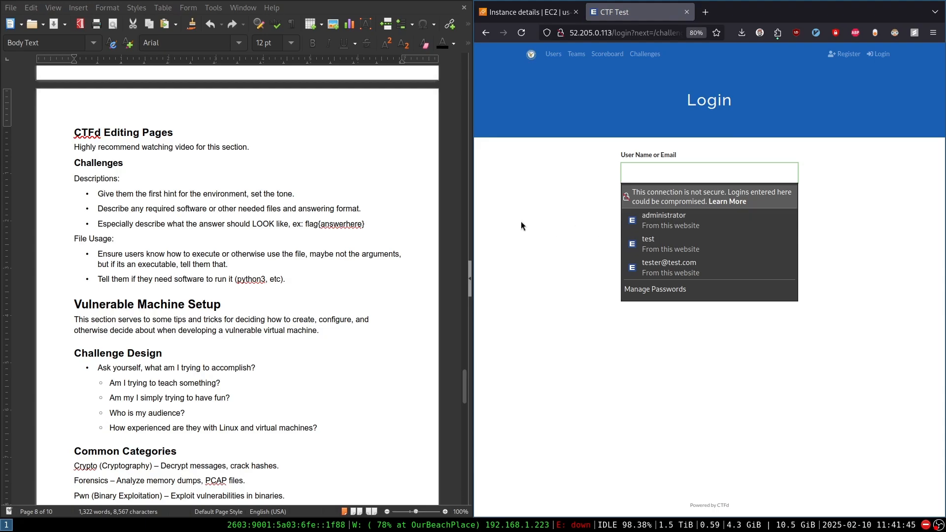
click(522, 221)
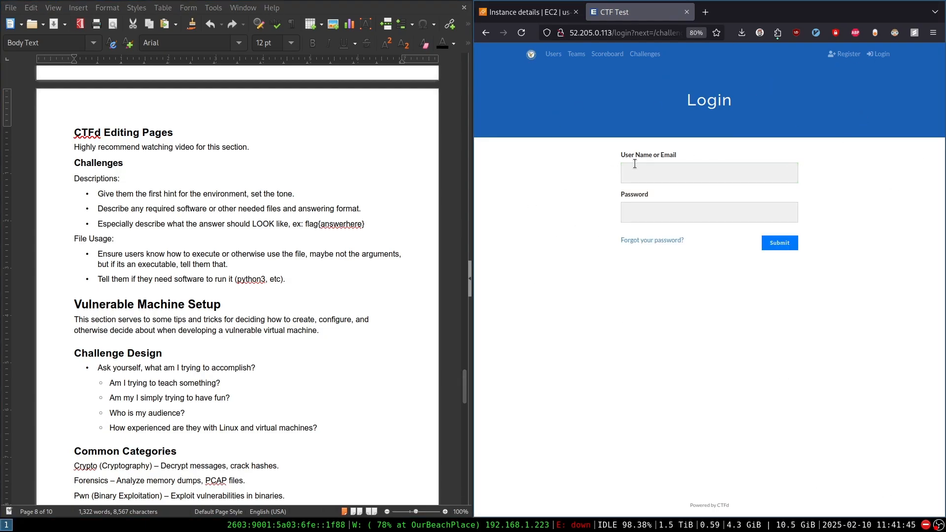
- Register a new player account with a saved email and a new password, declining Firefox's password update
click(680, 172)
click(838, 147)
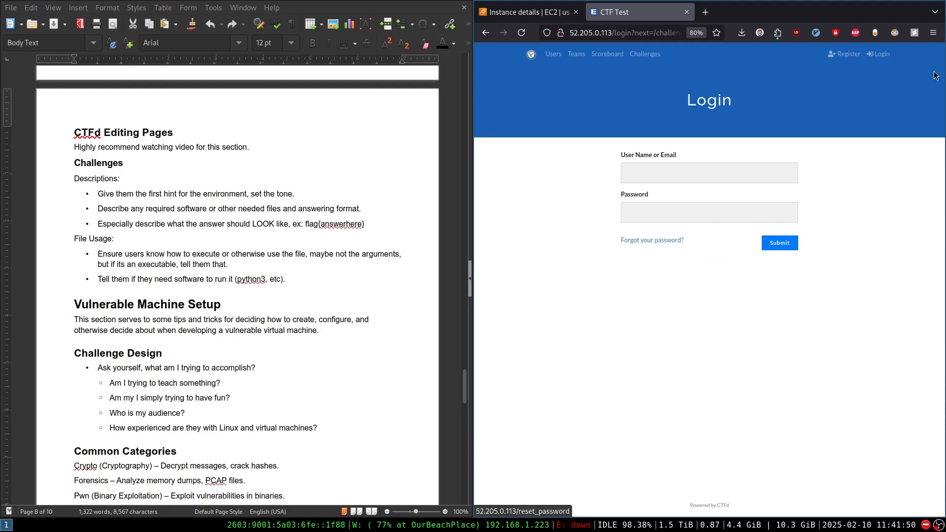
click(844, 53)
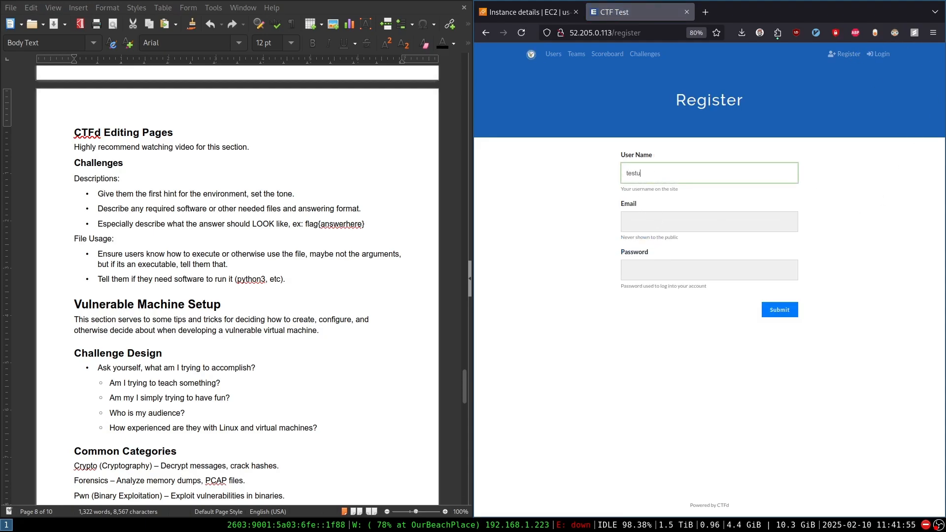
click(651, 216)
text(test)
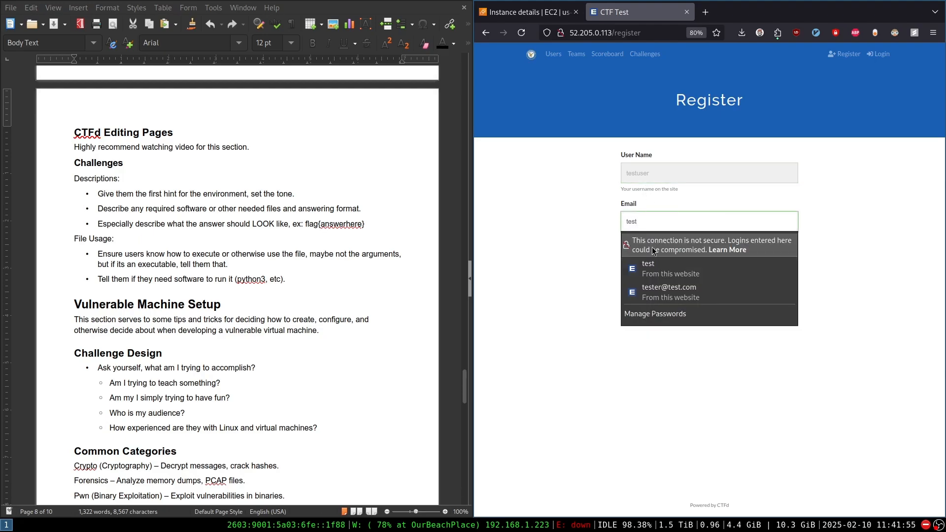
click(646, 296)
click(648, 275)
double_click(651, 272)
text(•••)
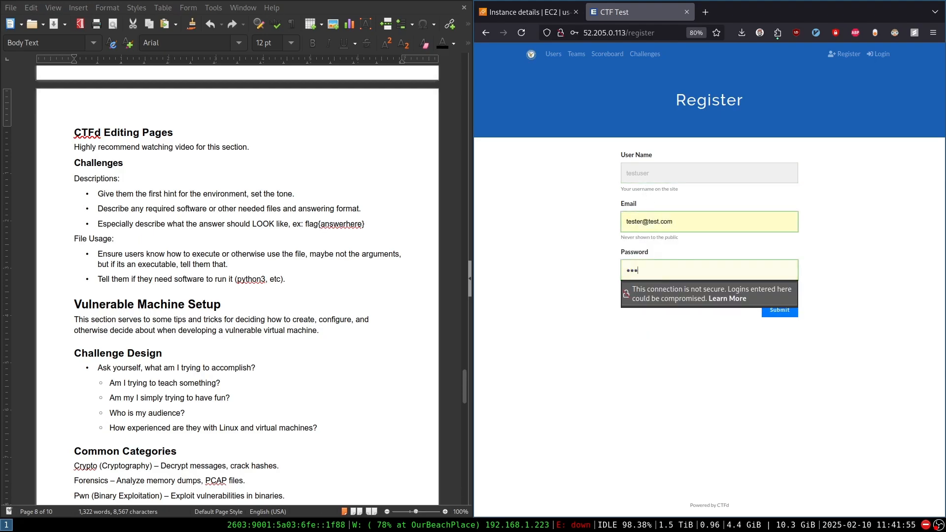
text(•)
click(774, 306)
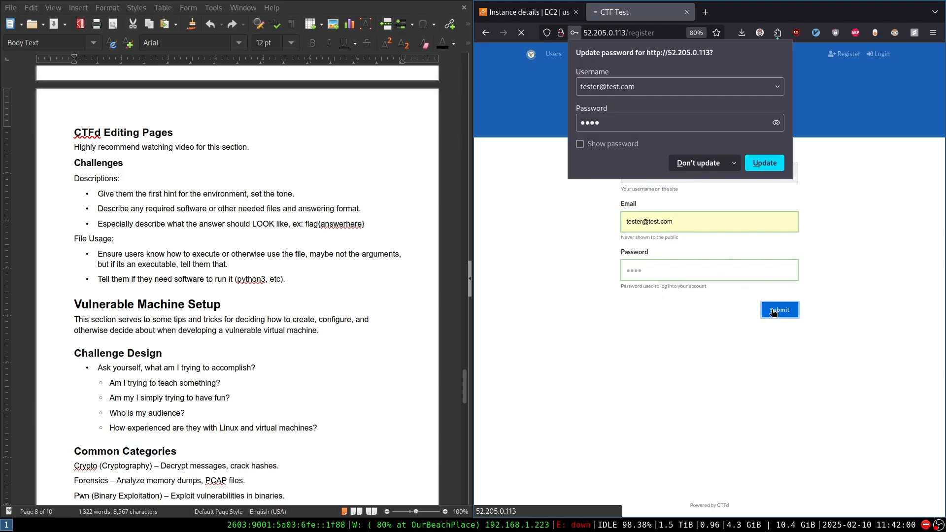
click(703, 163)
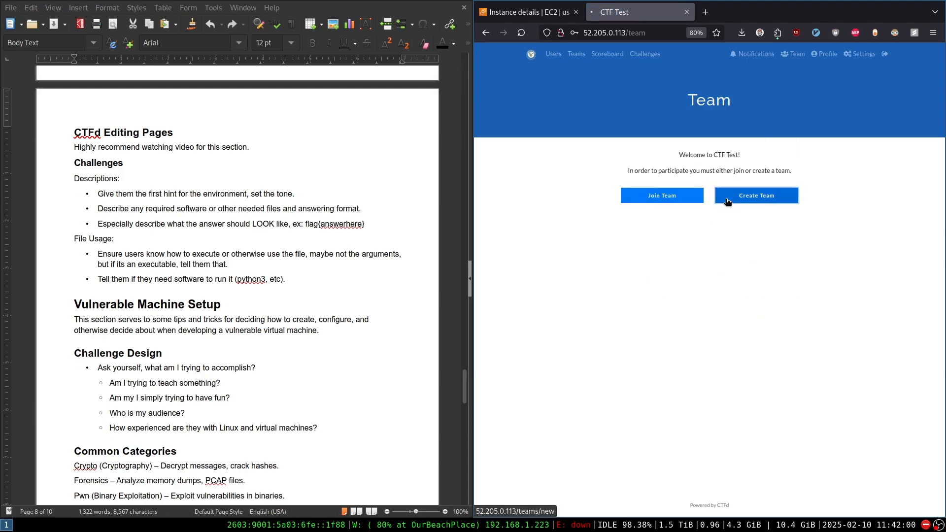
- Create a new team named 'test' with a team password
click(727, 201)
click(664, 173)
text(test)
click(665, 213)
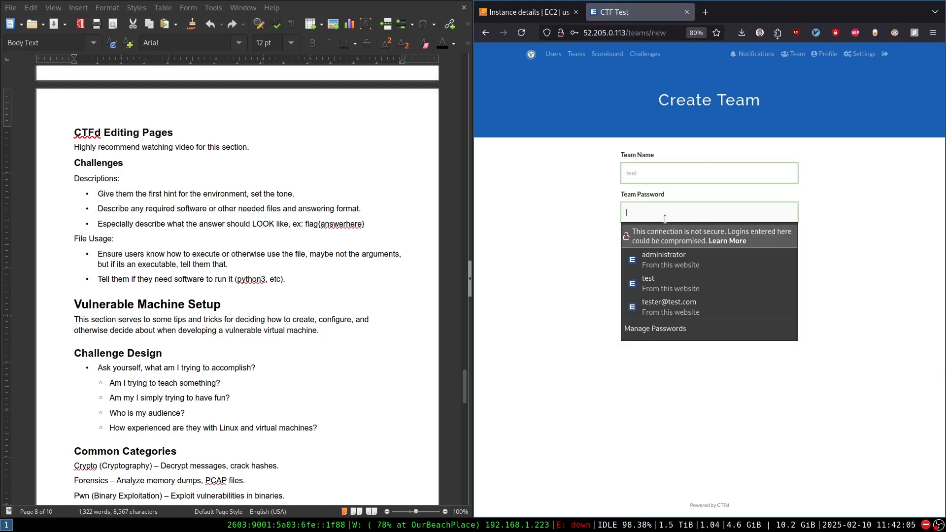
text(••••)
triple_click(667, 197)
click(787, 272)
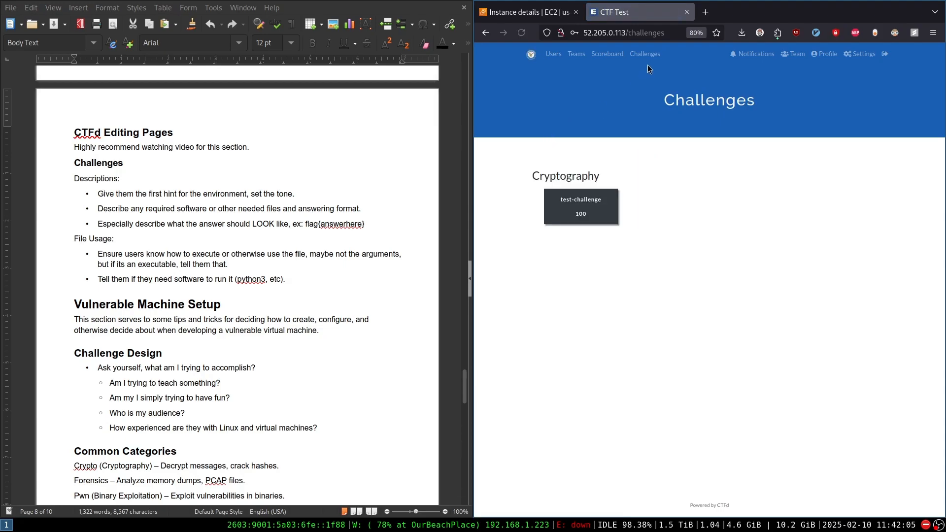
- Solve test-challenge with flag 'testflag' and view the scoreboard showing test at 100 points
click(580, 203)
text(test)
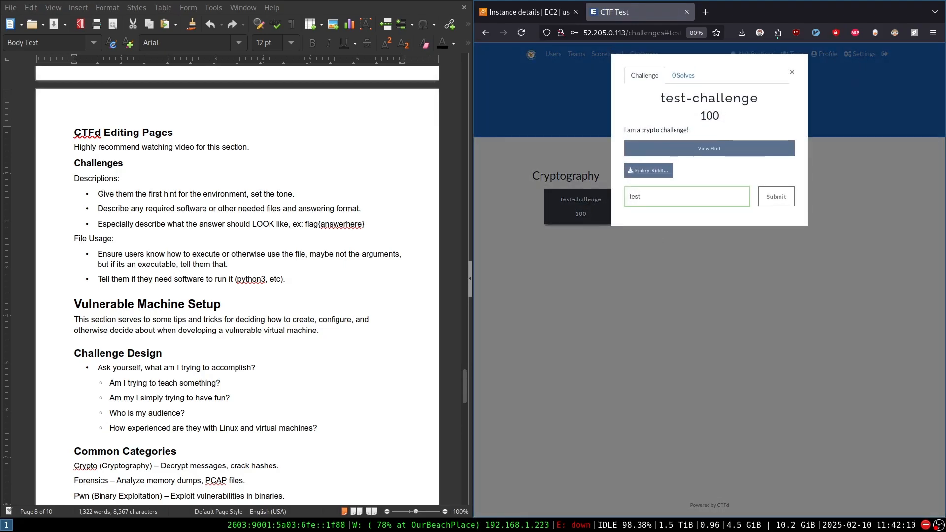
text(flag)
click(710, 176)
click(771, 193)
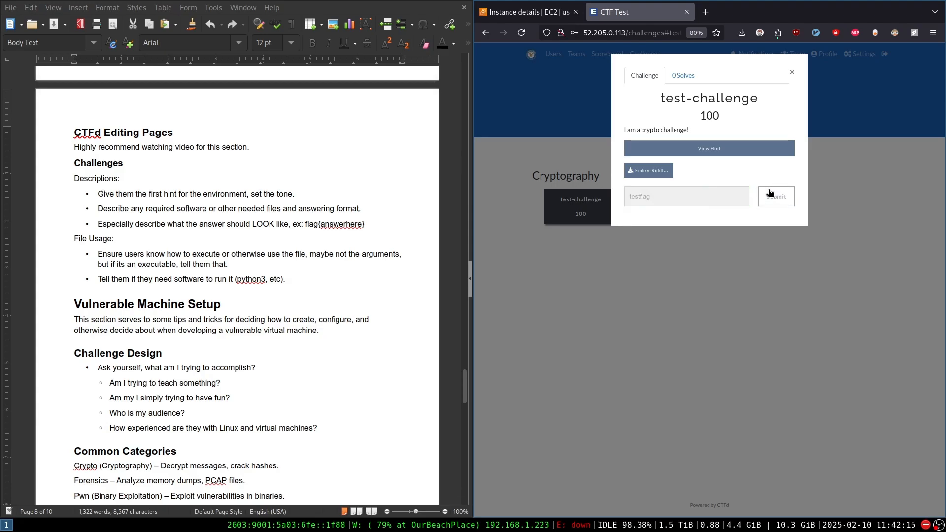
click(791, 70)
click(609, 53)
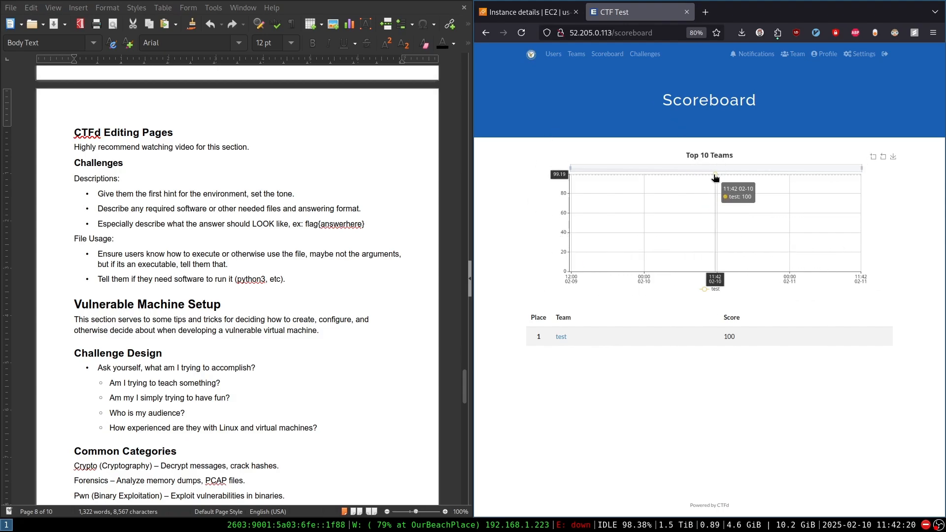
- Reload the scoreboard and inspect the test team's page from the Teams list
click(599, 56)
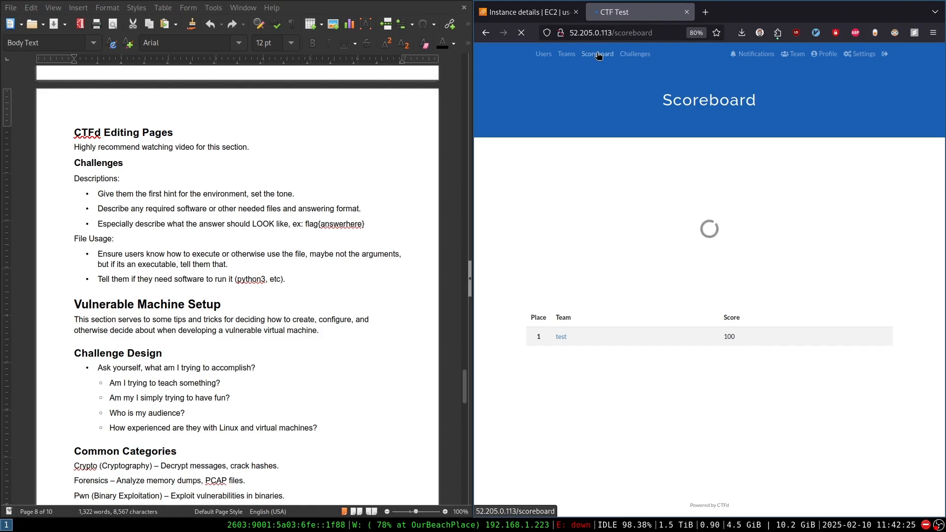
click(574, 55)
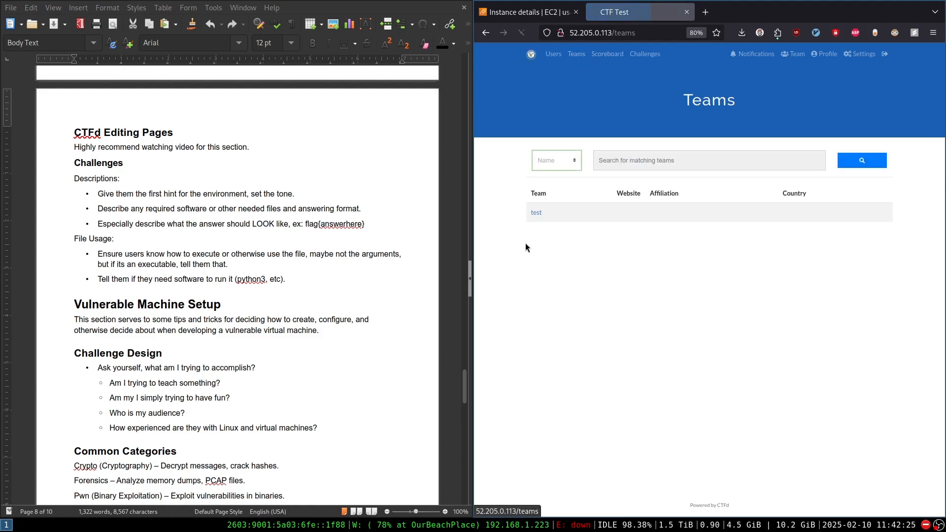
click(535, 212)
scroll(629, 282, down, 3)
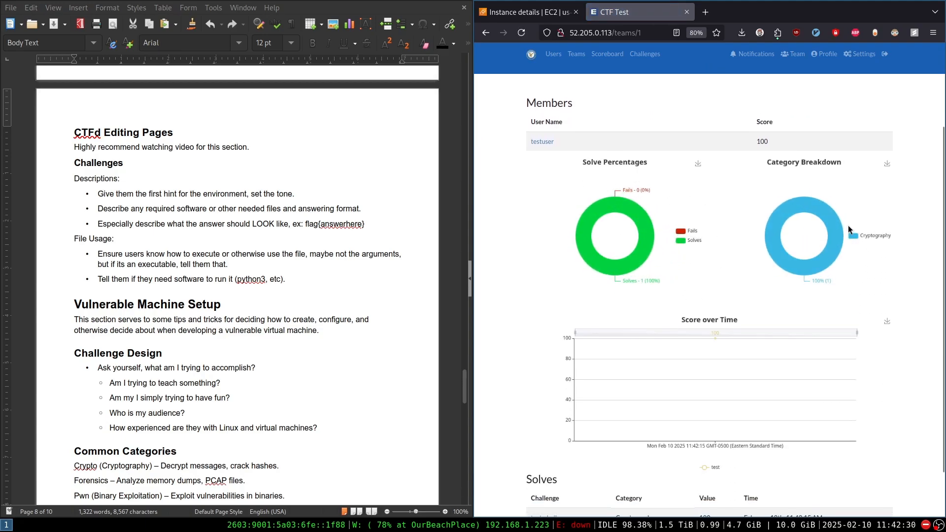
scroll(714, 320, down, 2)
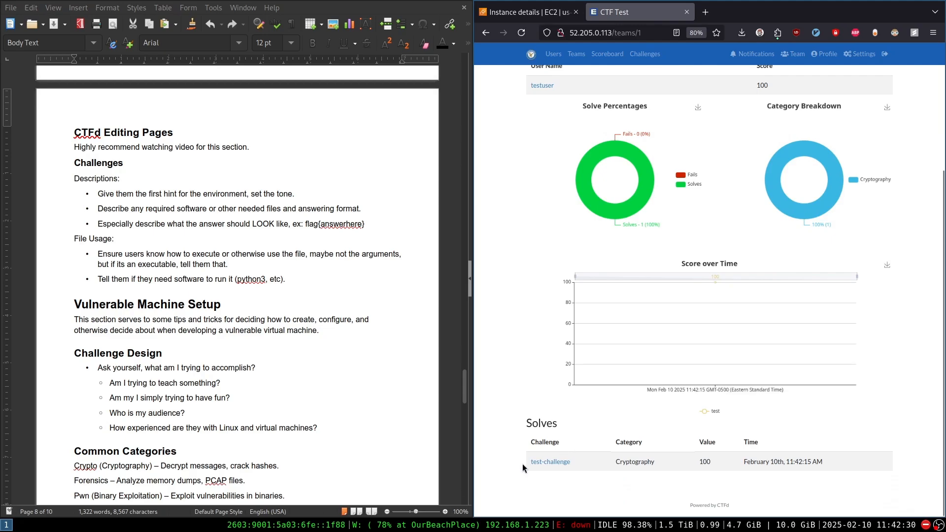
scroll(764, 185, up, 5)
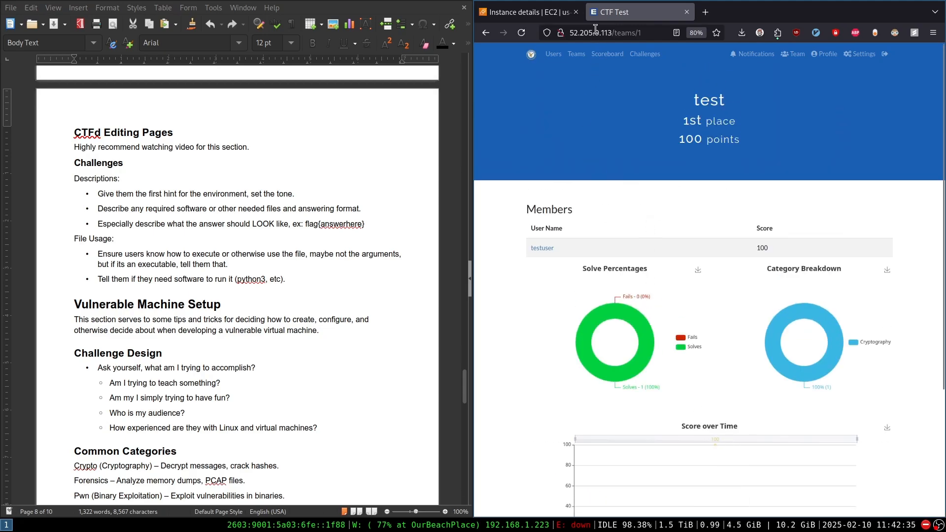
- Inspect testuser's profile from the Users list
click(552, 54)
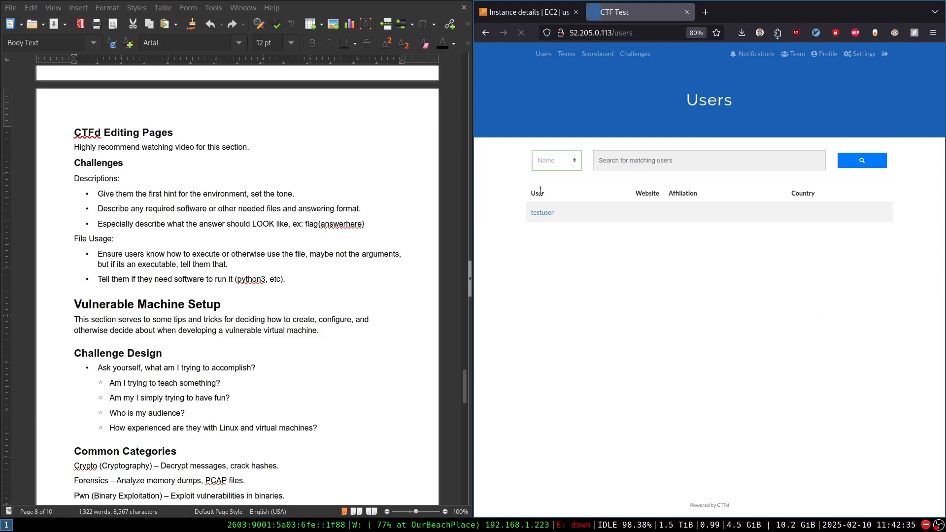
click(538, 213)
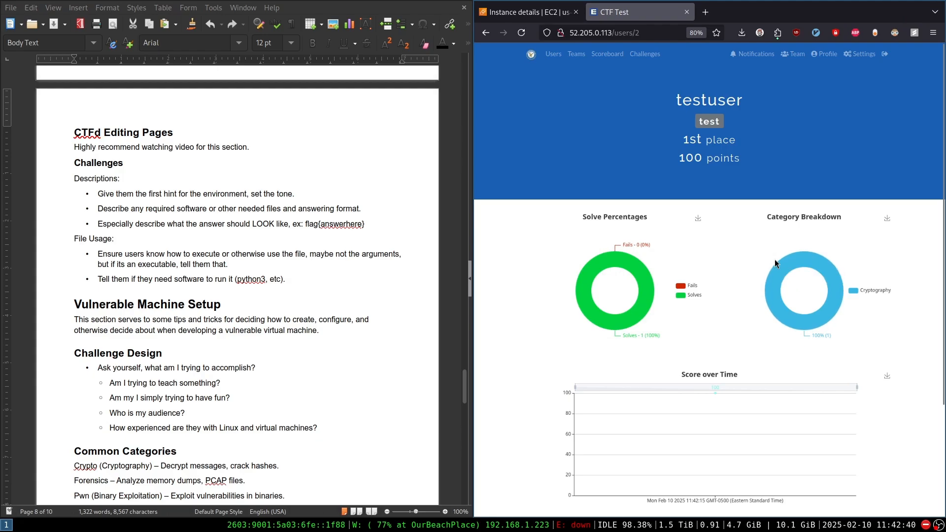
scroll(774, 260, down, 5)
scroll(500, 451, up, 5)
- Return to the CTFd home page and start a new tab with 'ctfd documentation' entered
click(532, 54)
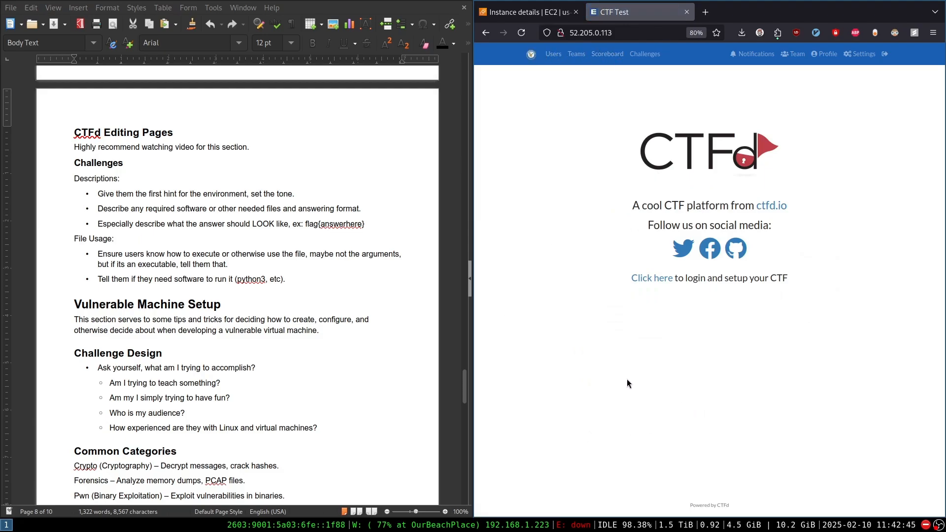
scroll(131, 244, up, 5)
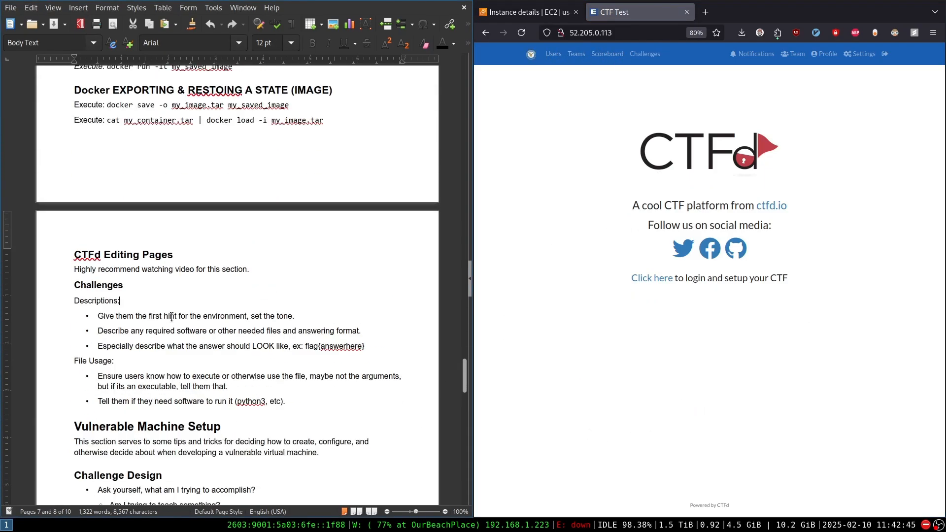
scroll(171, 317, up, 10)
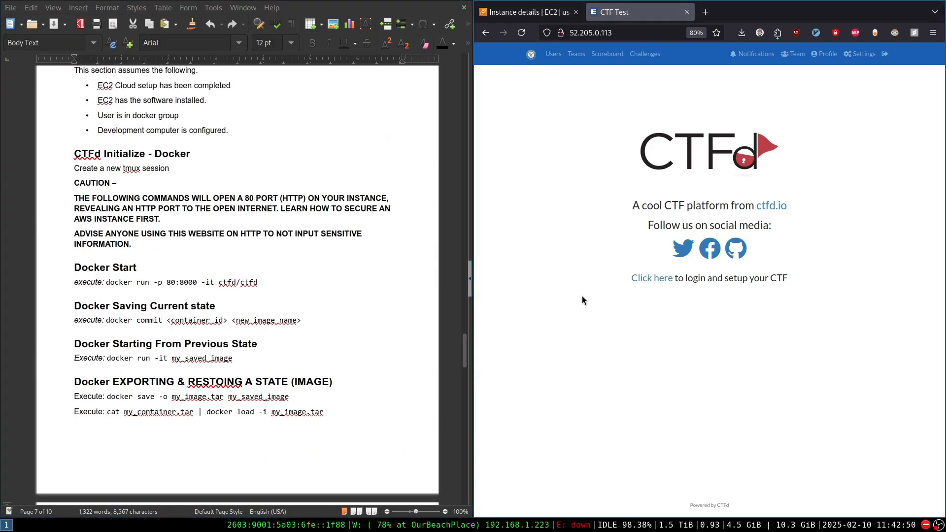
click(705, 12)
text(ctf)
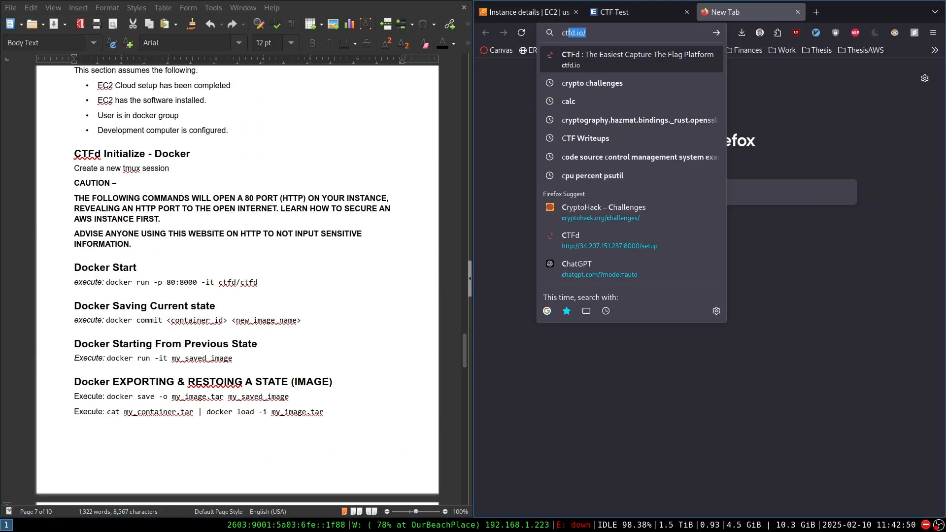
text(d docu)
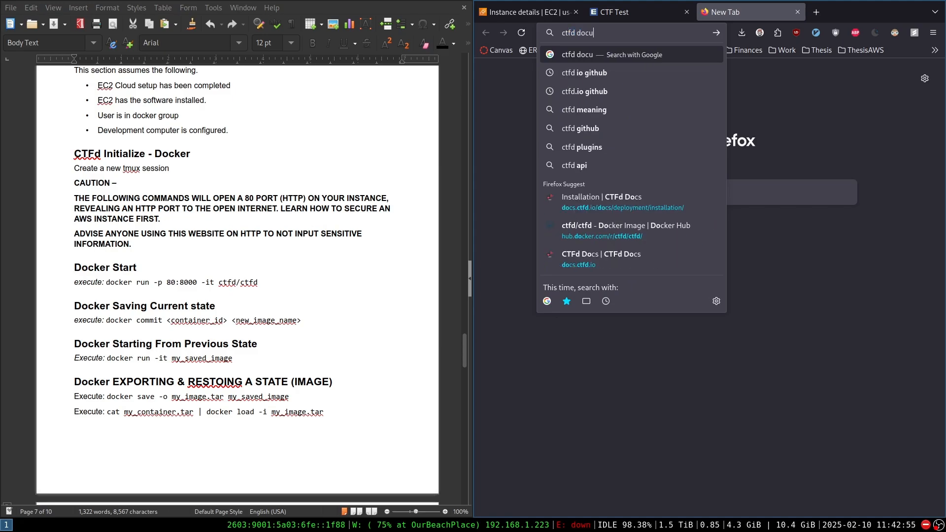
text(mentation)
- Search Google for 'ctfd documentation' and open the CTFd Docs result at docs.ctfd.io
key(Return)
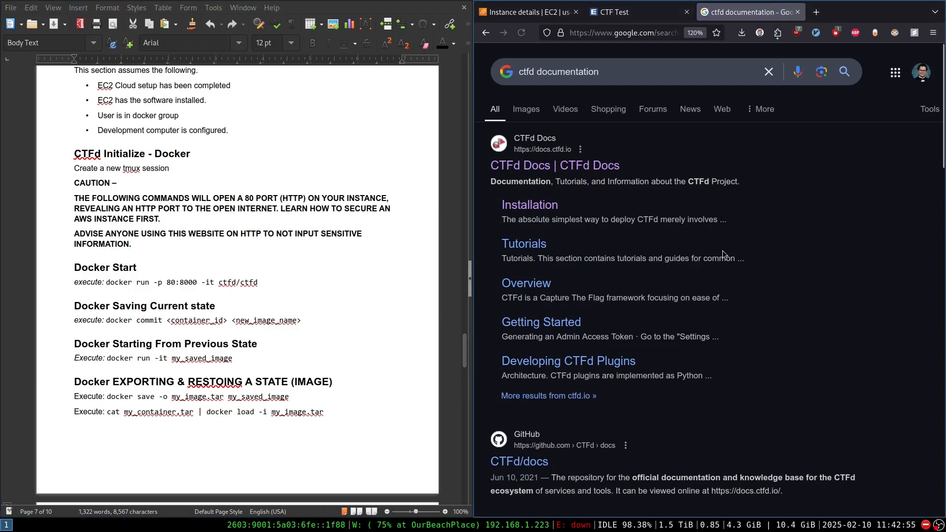
click(602, 171)
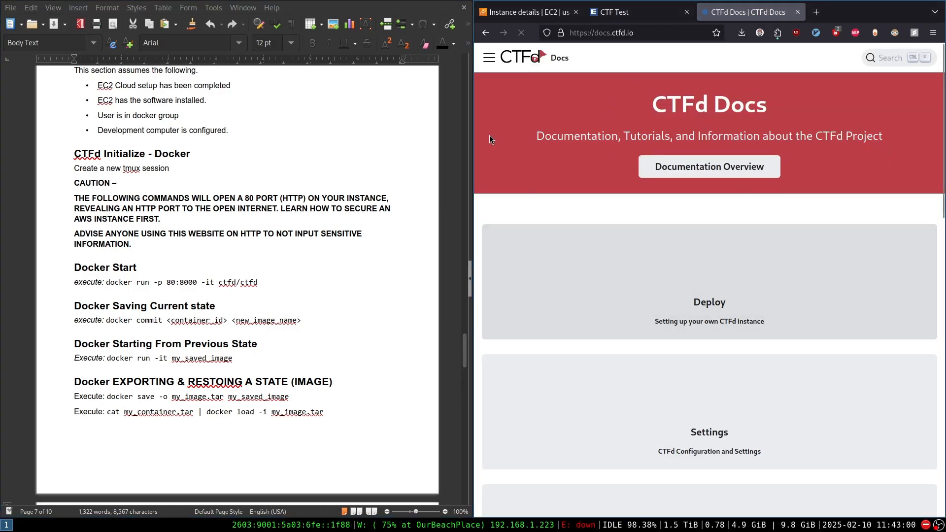
- Read the 'Saving your CTF' section of the Tutorials' Getting Started page
scroll(703, 282, down, 1)
scroll(906, 284, down, 4)
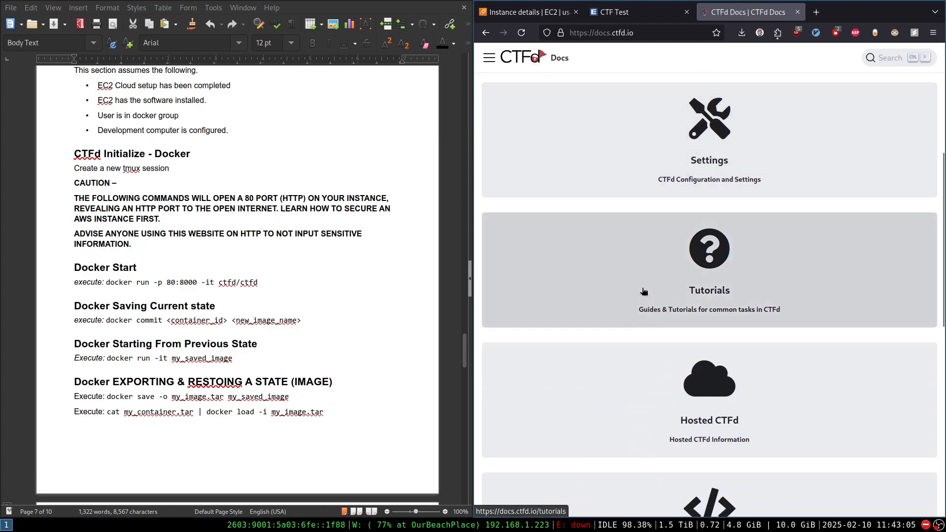
click(644, 295)
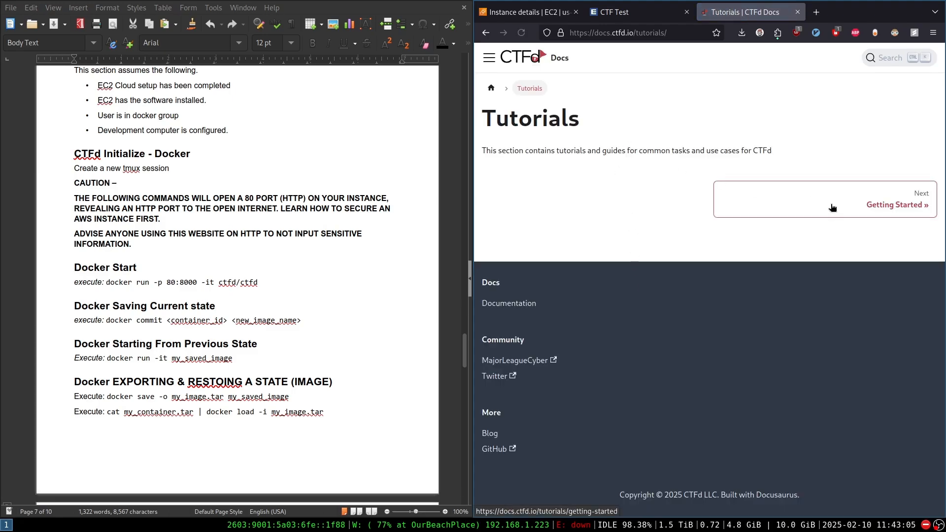
click(838, 201)
scroll(646, 143, down, 5)
scroll(660, 256, down, 6)
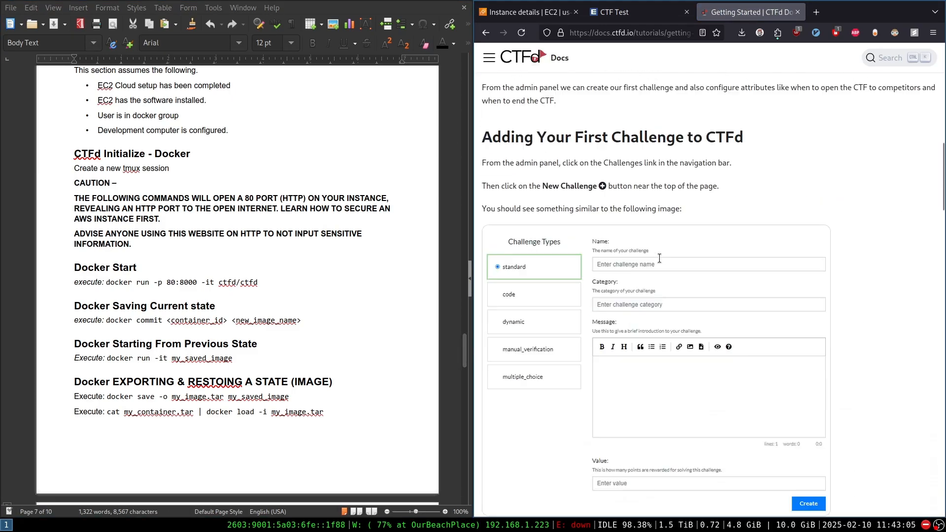
scroll(655, 266, down, 3)
scroll(576, 382, down, 12)
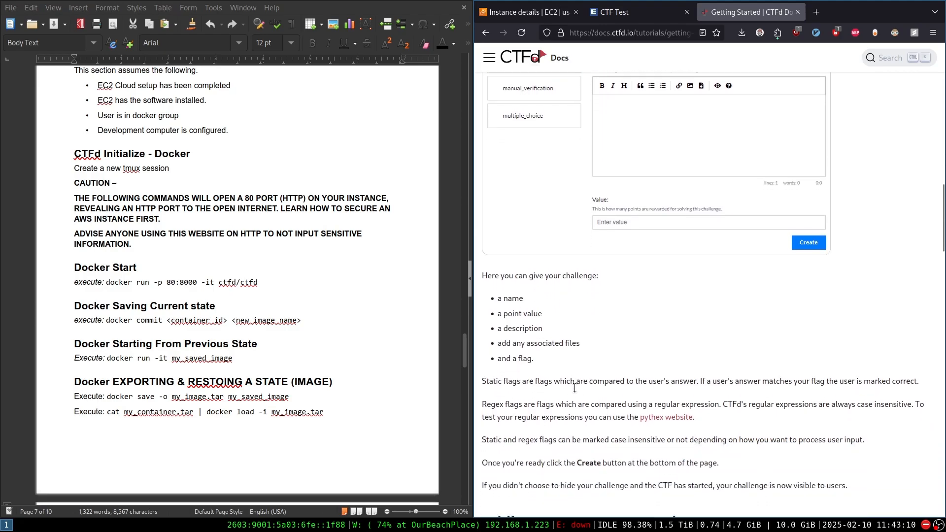
scroll(591, 365, down, 15)
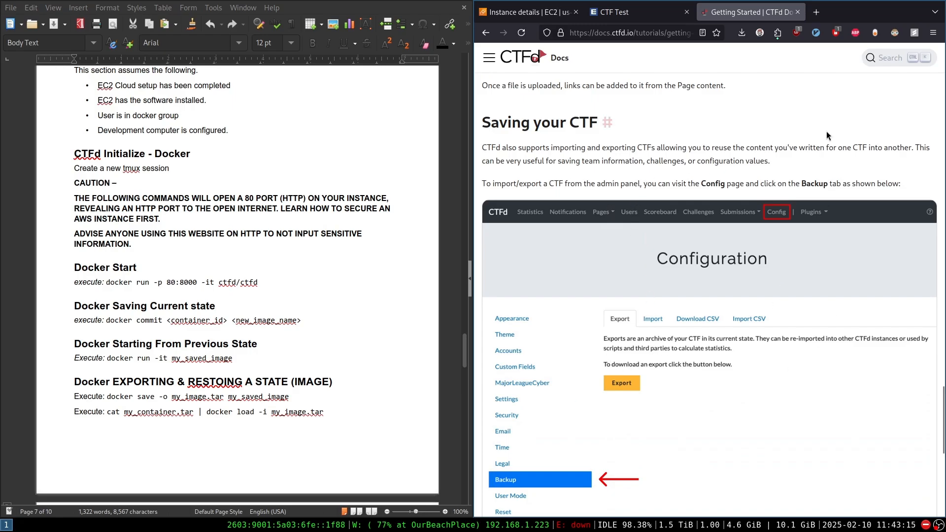
scroll(830, 145, down, 6)
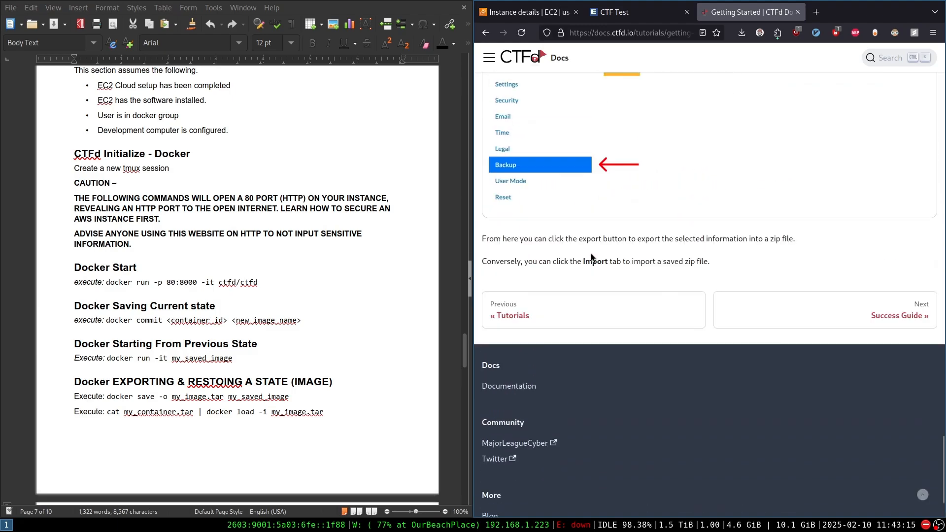
scroll(593, 246, up, 20)
scroll(593, 244, up, 15)
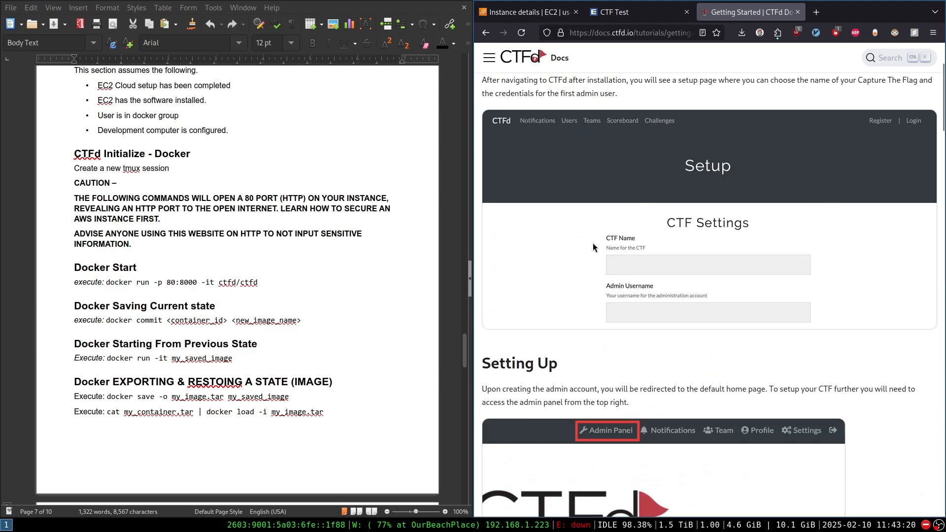
- Return to the docs home, switch to the CTF Test tab, and bring up the server-log terminal beside Writer
click(490, 89)
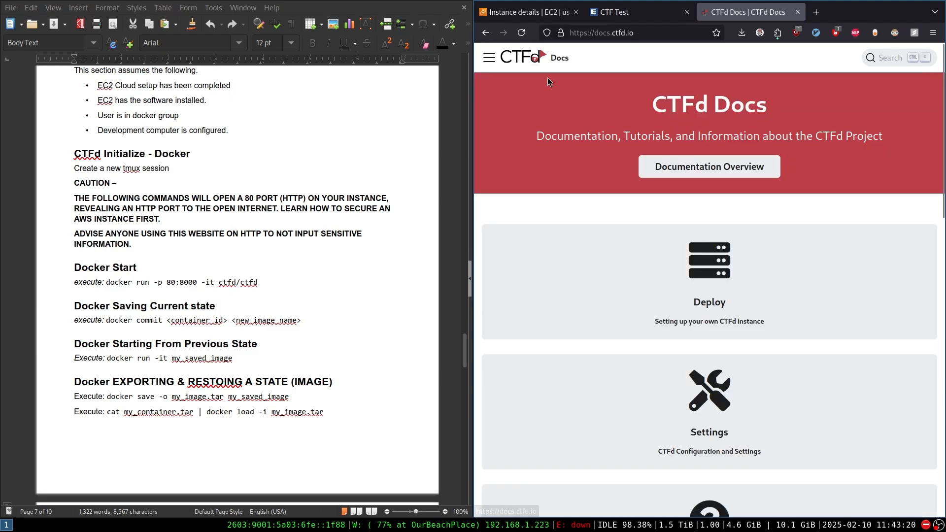
click(616, 12)
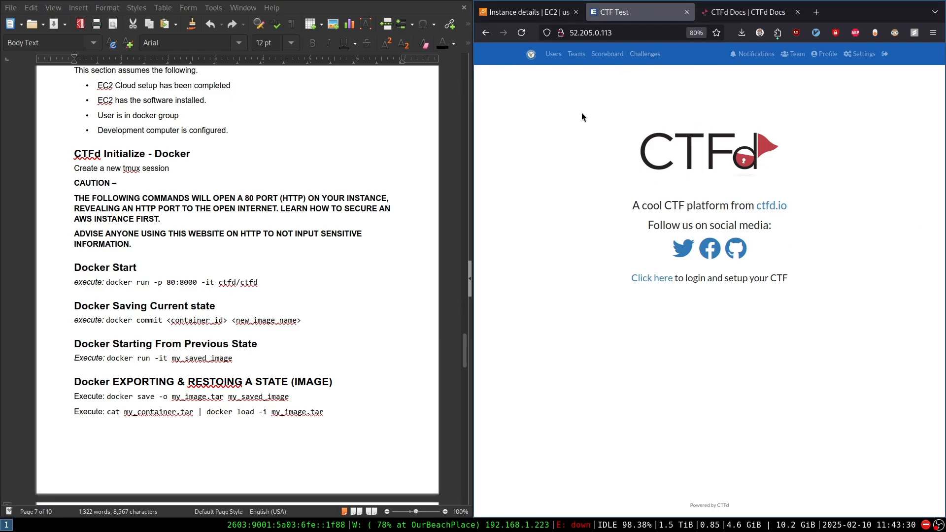
key(super+shift+2)
key(super+shift+1)
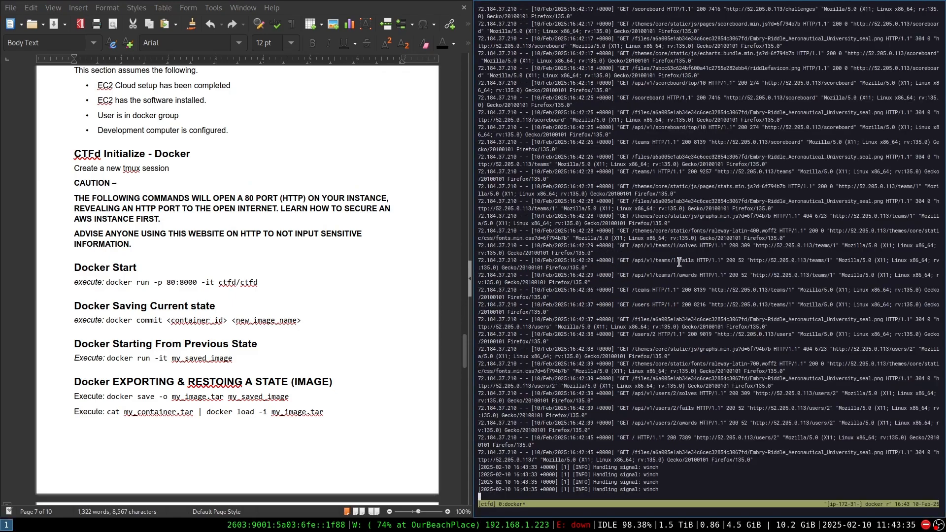
- Detach from the ctfd tmux session, clear the screen, and list all containers with docker ps -a
key(Down)
key(Down)
key(Down)
key(Down)
key(Down)
key(Down)
key(Down)
key(Down)
key(Down)
key(Down)
key(Down)
key(Down)
key(Down)
key(Down)
text(bd)
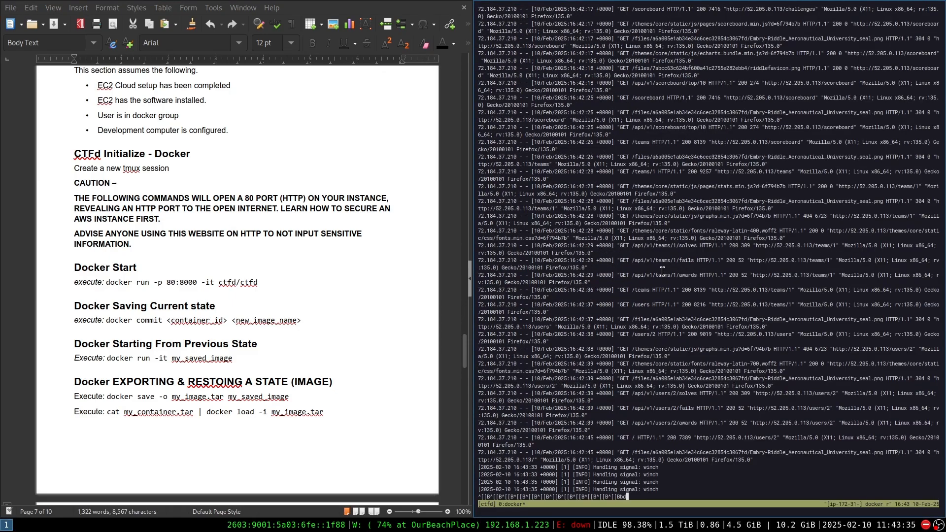
key(ctrl+b)
text(d)
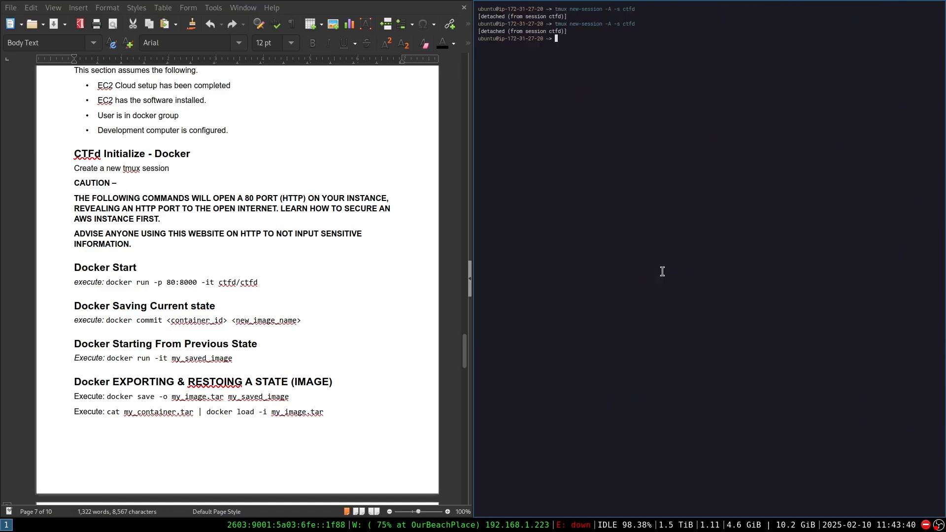
text(clear)
key(Return)
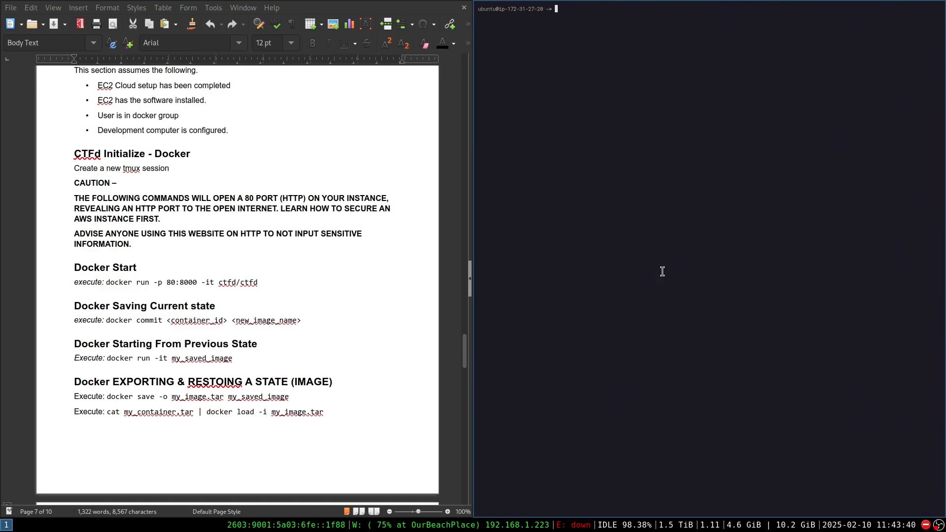
text(docker ps -a)
key(Return)
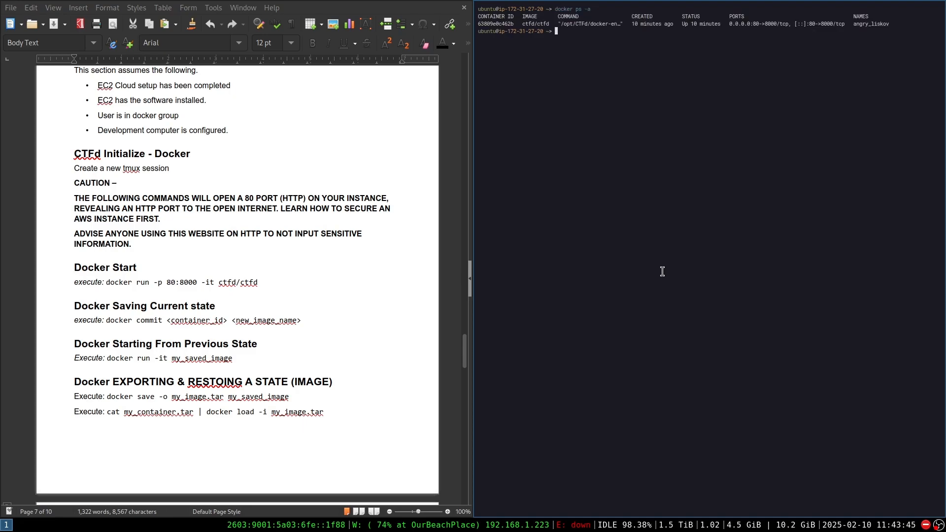
- Commit the CTFd container by its ID as a new image named ctfd-test
drag(669, 30, 780, 24)
click(739, 37)
text(docker commit)
double_click(502, 27)
text(63809e0c462b)
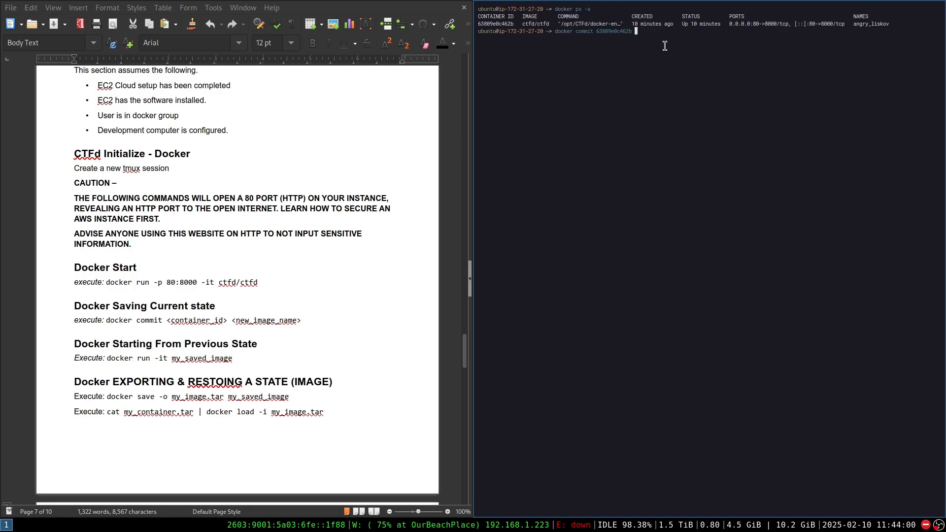
text(ctfd-test)
key(Return)
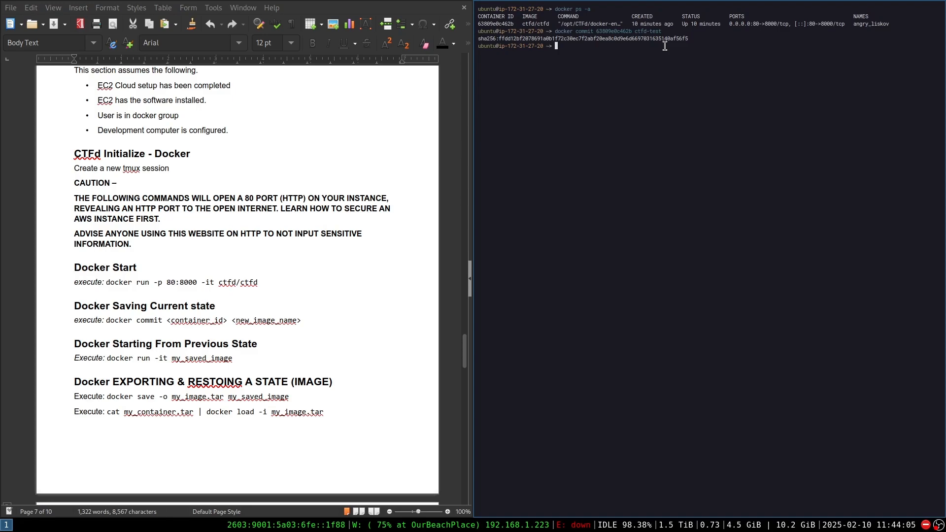
- Confirm ctfd-test with docker images, then list all containers again with docker ps -a
text(docker images)
key(Return)
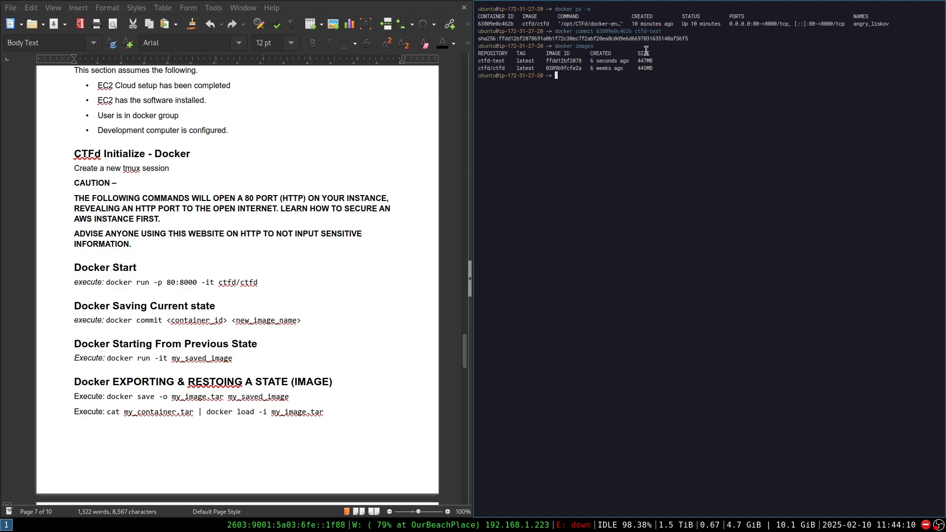
text(docker)
text(containers)
key(ctrl+c)
text(docker ps -a)
key(Return)
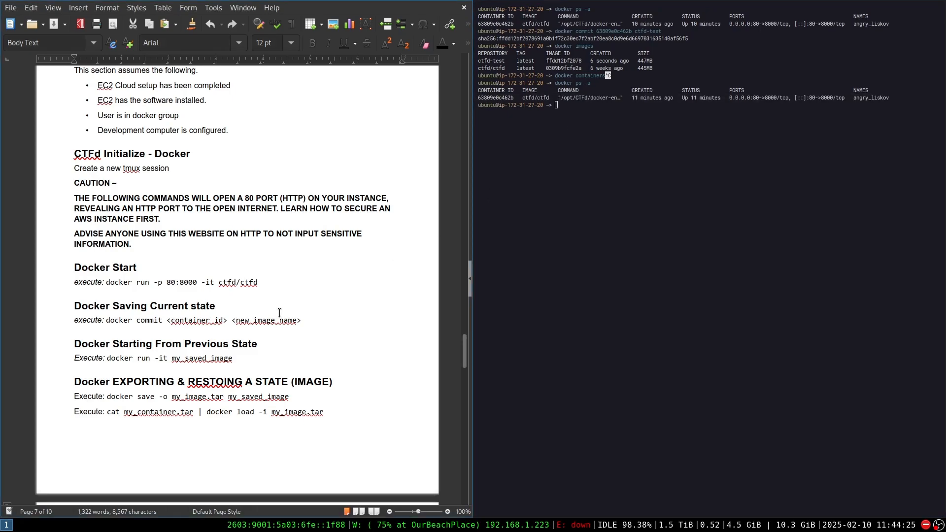
- Add the missing R to make the heading read RESTORING, and save the guide
drag(331, 390, 70, 306)
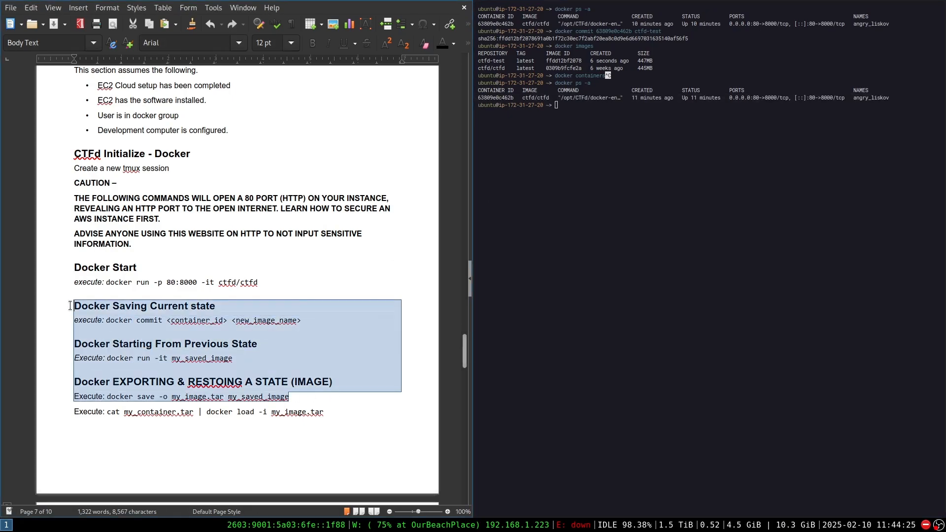
click(257, 419)
click(226, 385)
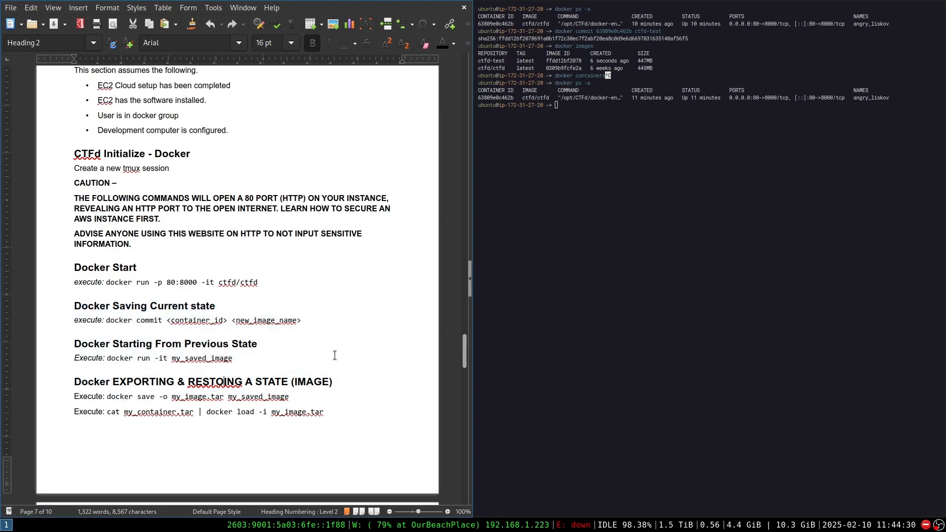
text(R)
key(ctrl+s)
- Review the corrected heading, the docker commit and docker run lines, and the Execute: cat line
triple_click(189, 383)
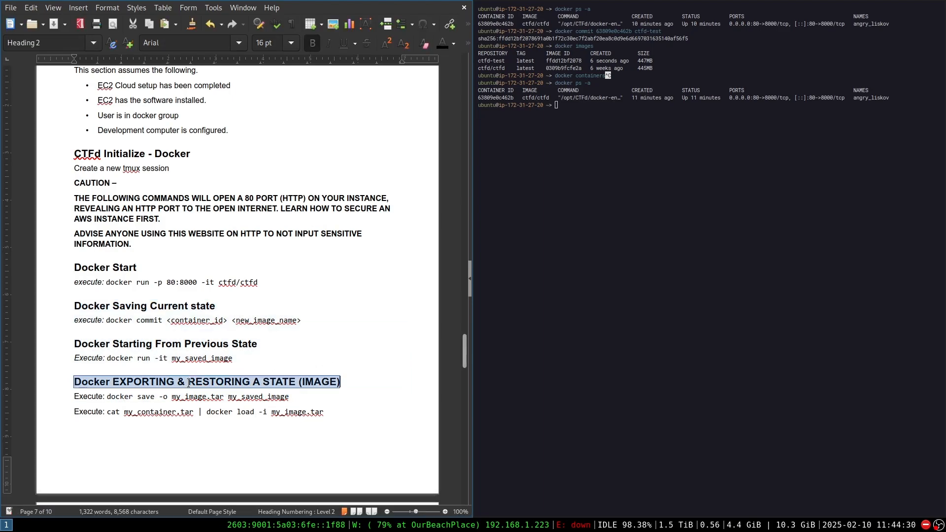
click(87, 383)
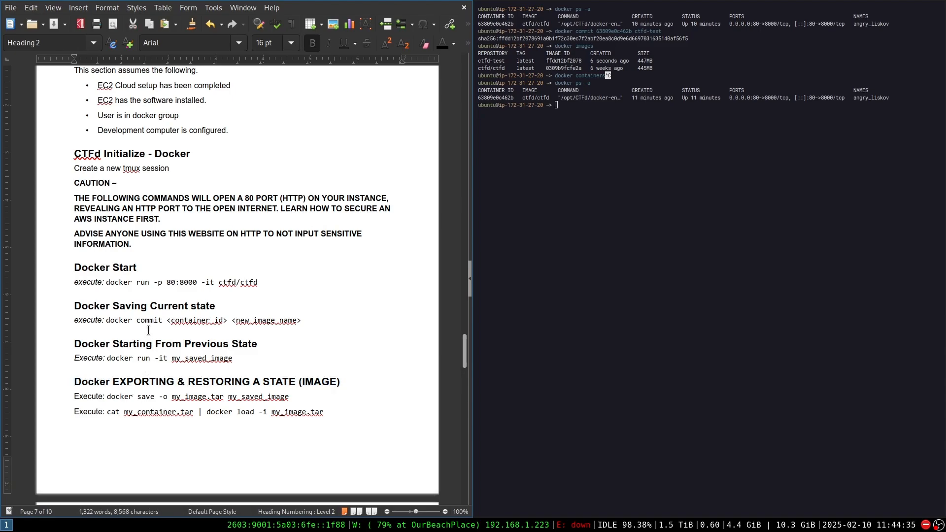
triple_click(115, 322)
click(90, 321)
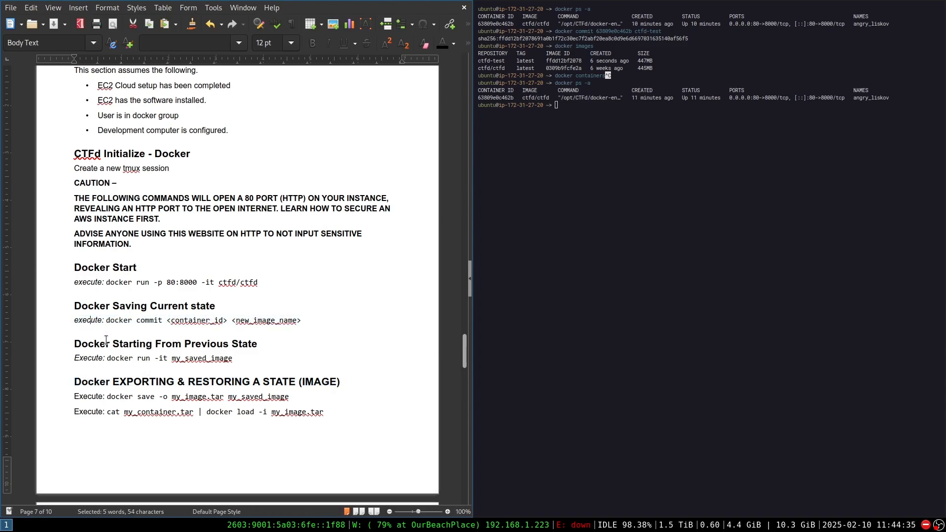
triple_click(107, 360)
click(142, 368)
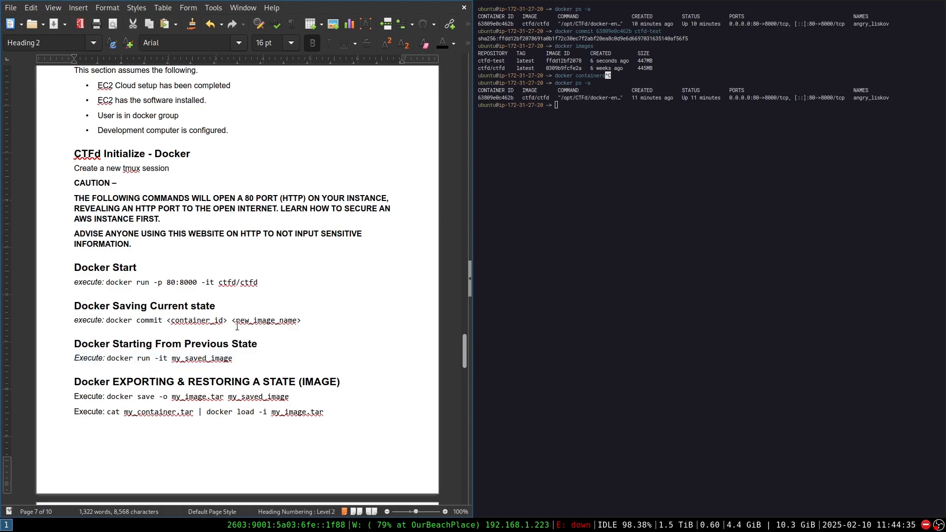
triple_click(213, 319)
click(228, 430)
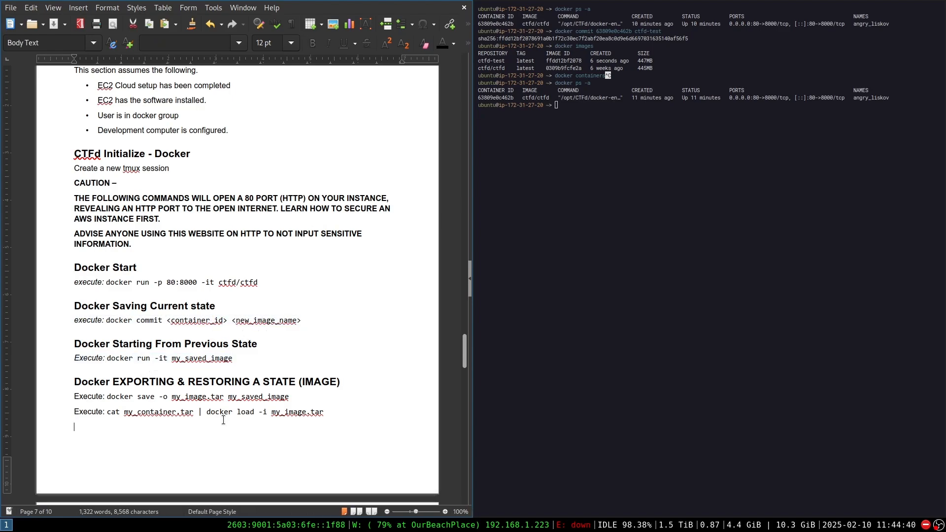
triple_click(219, 412)
click(281, 437)
triple_click(274, 411)
click(155, 437)
scroll(201, 369, down, 6)
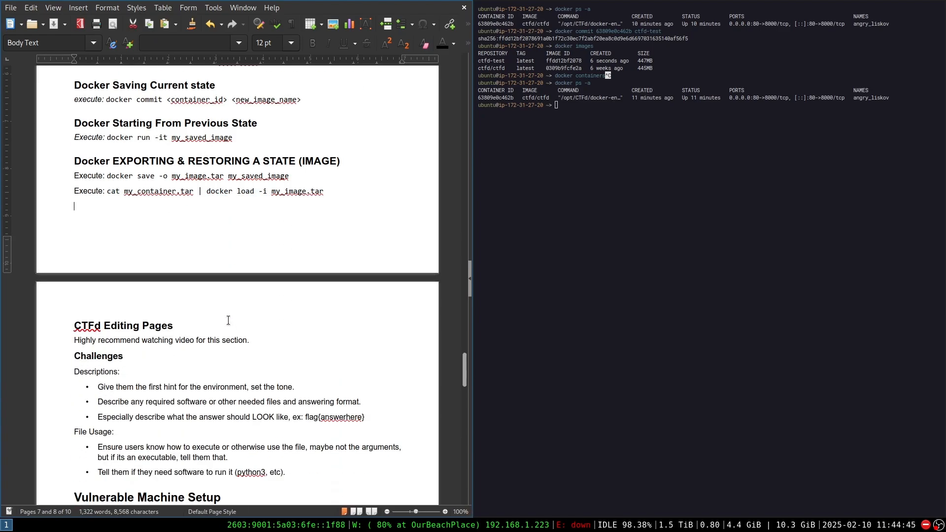
scroll(291, 254, up, 6)
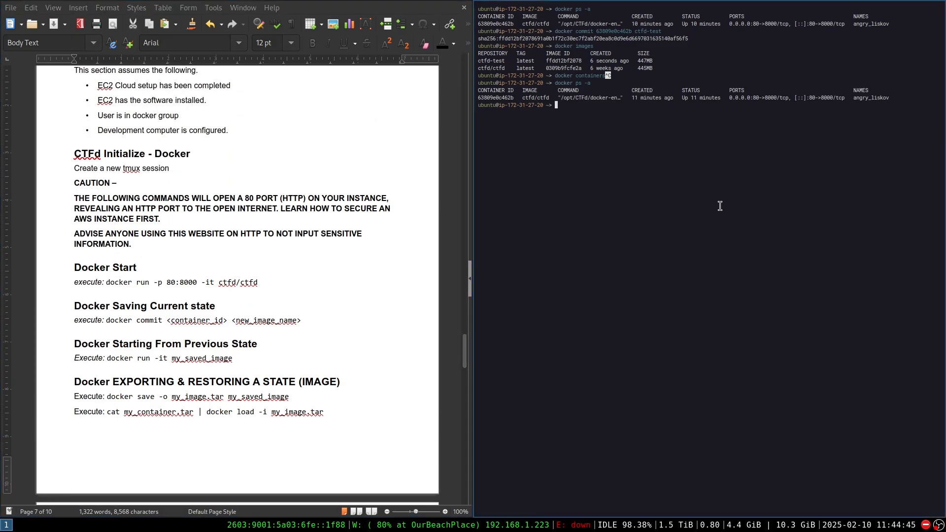
- Run docker stop with the pasted CTFd container ID, then rerun docker ps -a to confirm Exited (137)
text(docker stop)
double_click(509, 98)
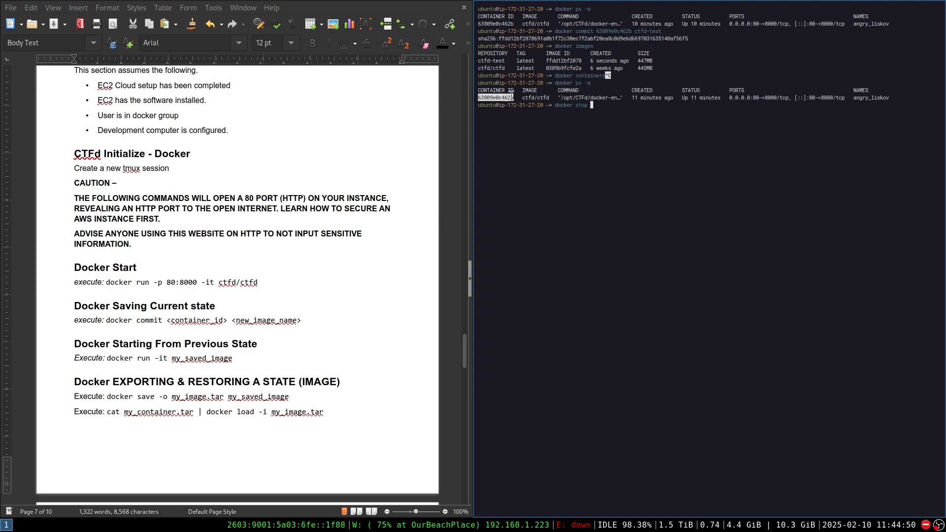
middle_click(650, 93)
key(Return)
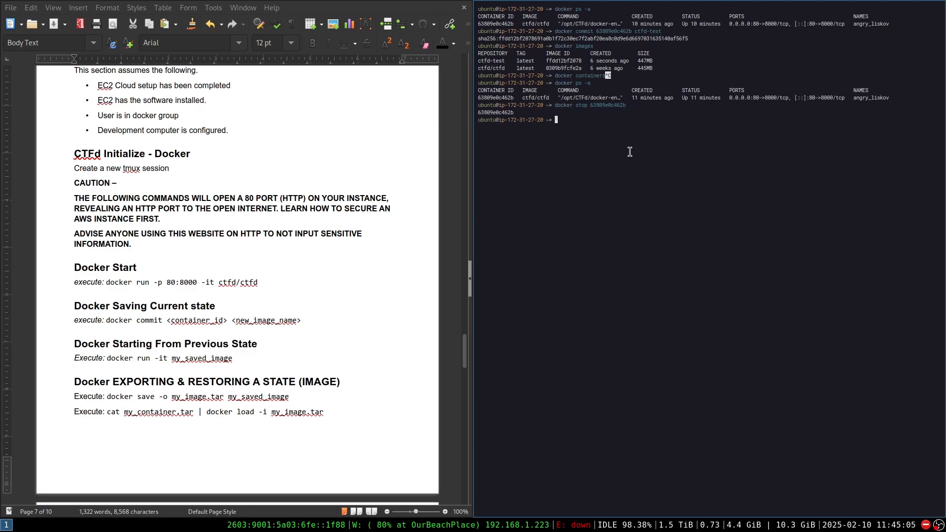
key(Up)
key(Up)
key(Return)
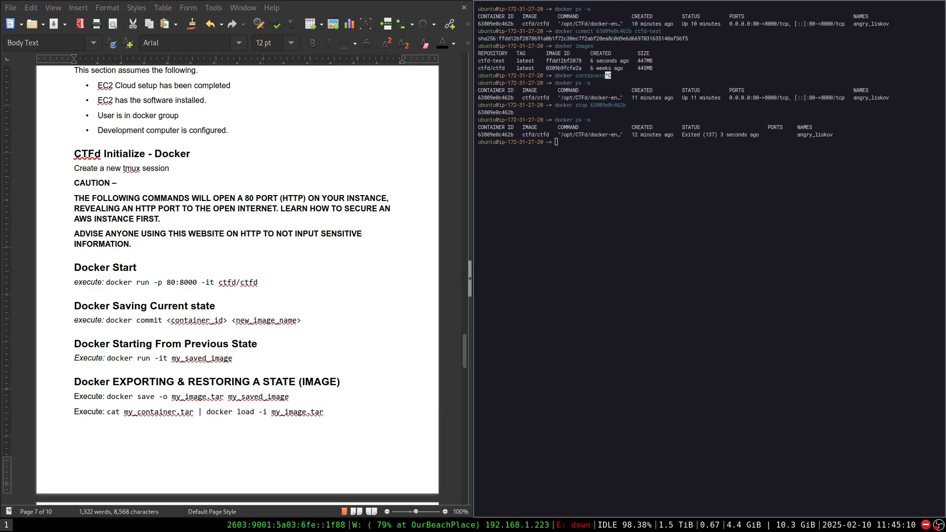
key(super+shift+1)
- Reload the CTF Test tab twice to see whether the site still responds with the container stopped
click(683, 36)
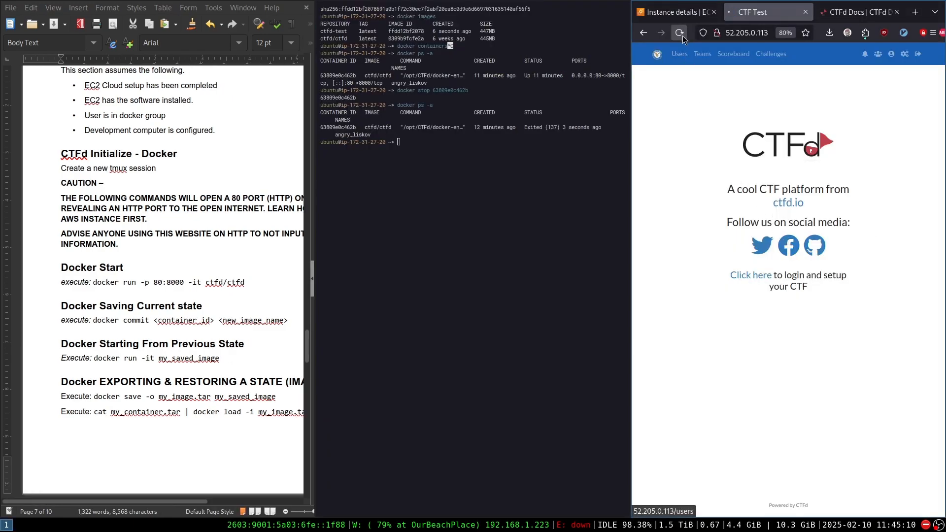
click(683, 36)
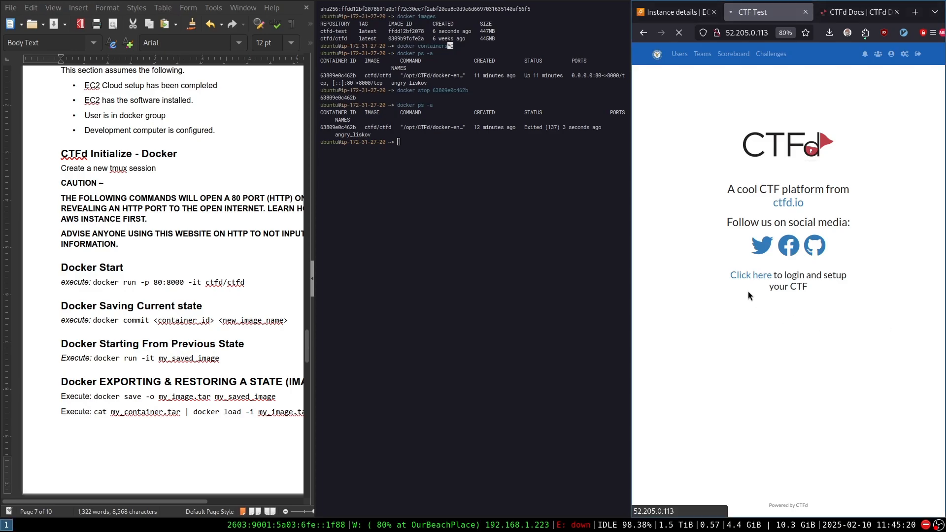
- Add a line break before the security-group screenshot and drag it clear of the EC2 SSH Command heading
click(192, 284)
scroll(195, 280, down, 5)
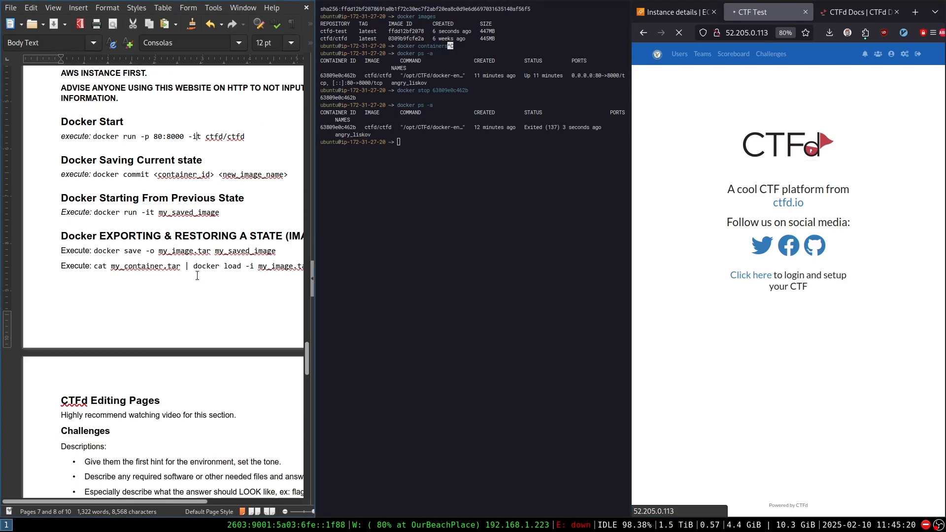
scroll(196, 266, down, 4)
scroll(196, 261, up, 2)
scroll(196, 259, up, 10)
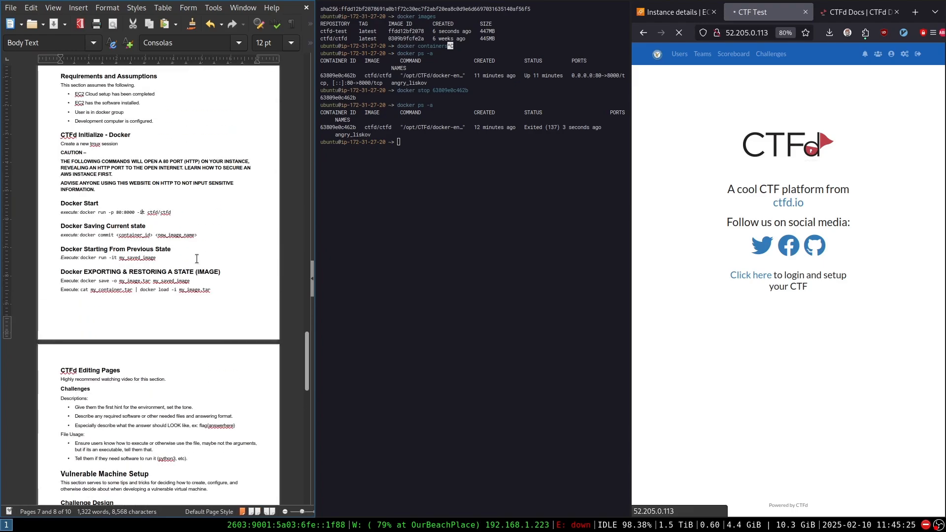
scroll(212, 253, up, 3)
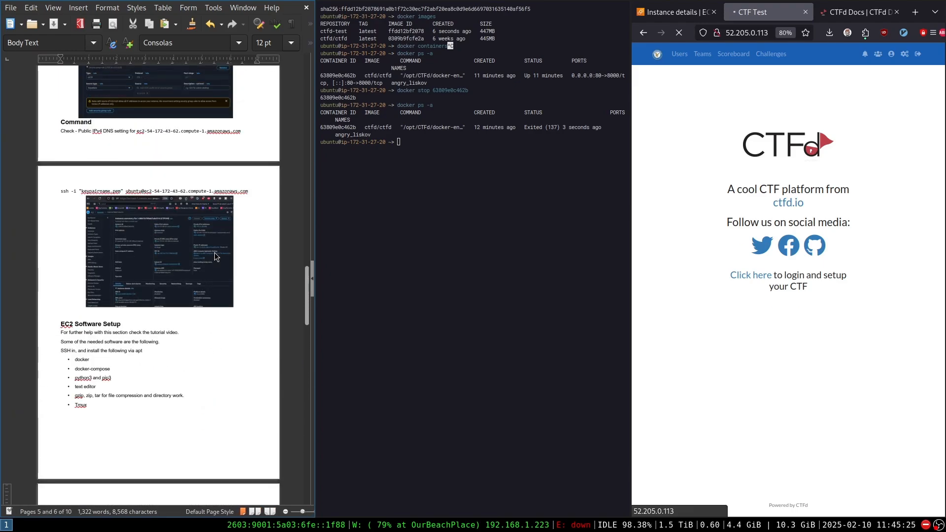
ctrl+scroll(232, 246, up, 1)
scroll(241, 242, up, 2)
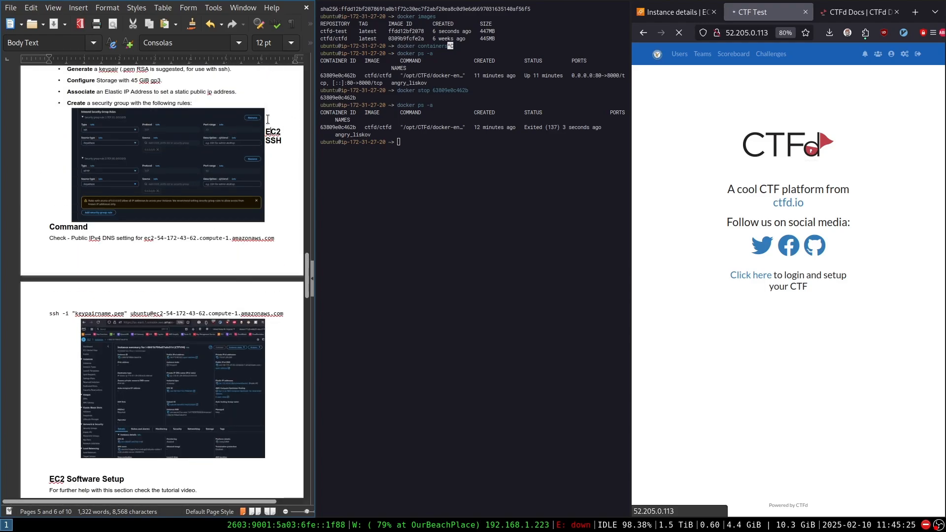
click(276, 115)
key(Return)
key(Return)
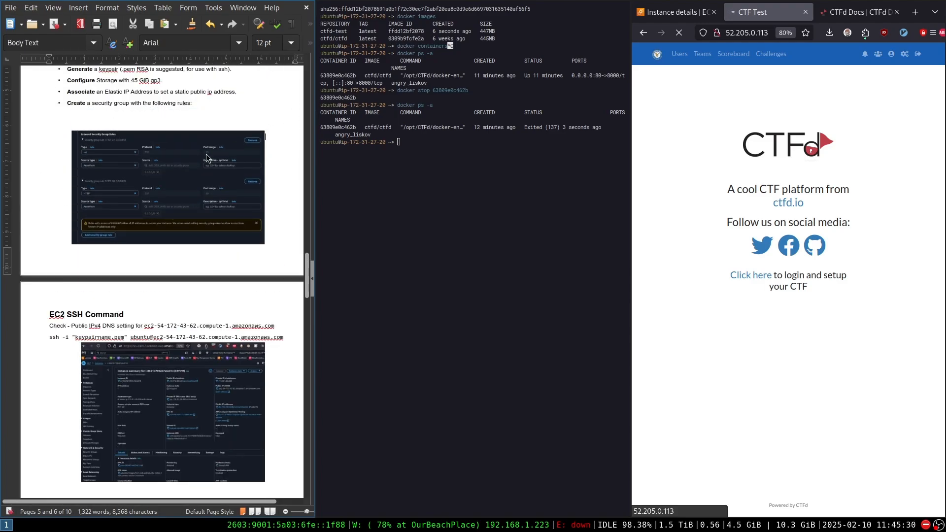
drag(200, 159, 198, 147)
- Scroll up through the Table of Contents to the Introduction's contact list and competition formats
scroll(212, 254, down, 3)
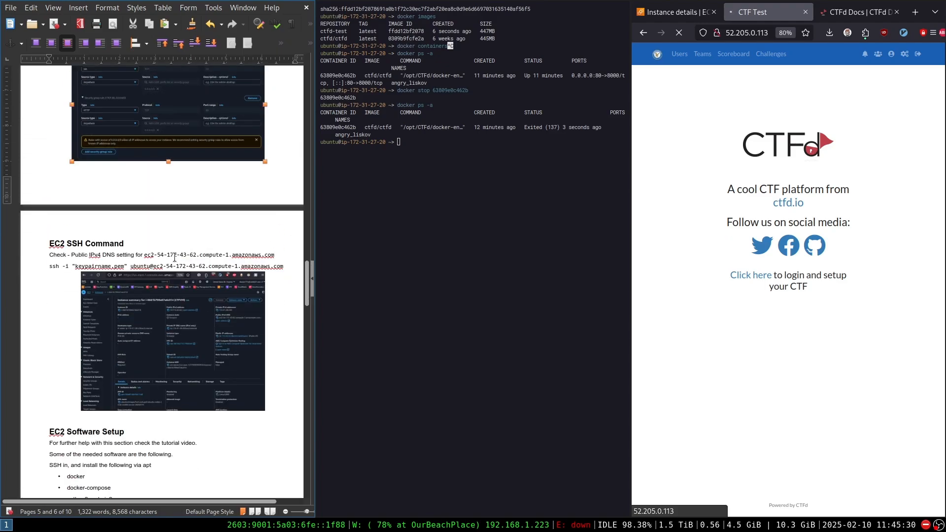
scroll(276, 258, up, 15)
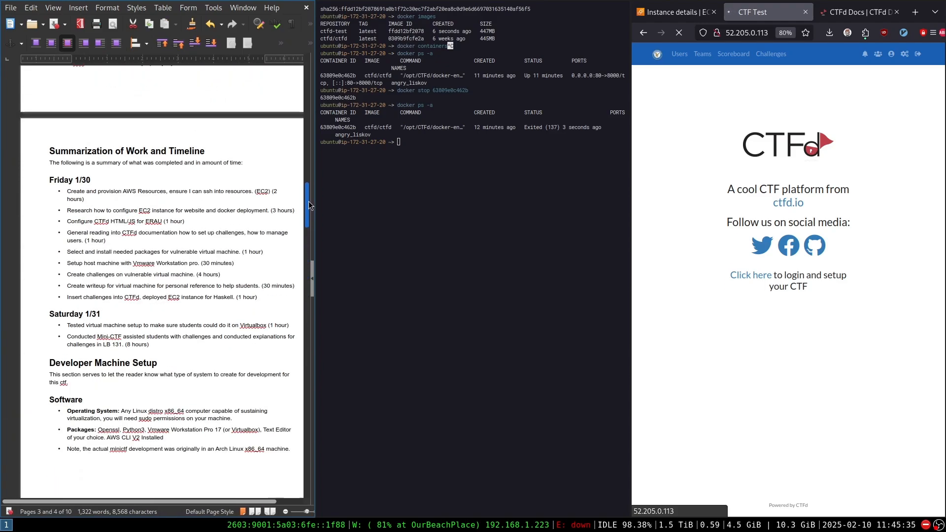
scroll(310, 204, up, 10)
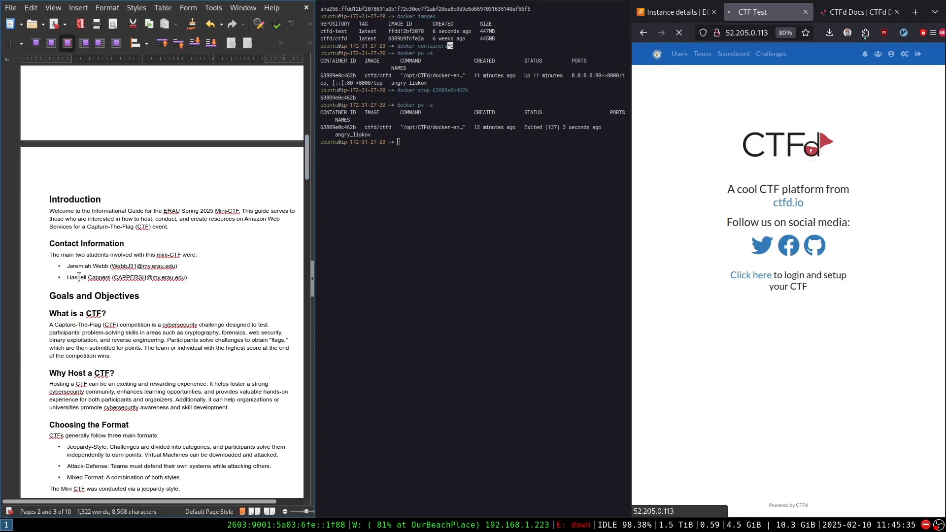
mouse_move(67, 277)
mouse_down()
mouse_move(181, 277)
mouse_move(179, 266)
mouse_move(73, 266)
mouse_up()
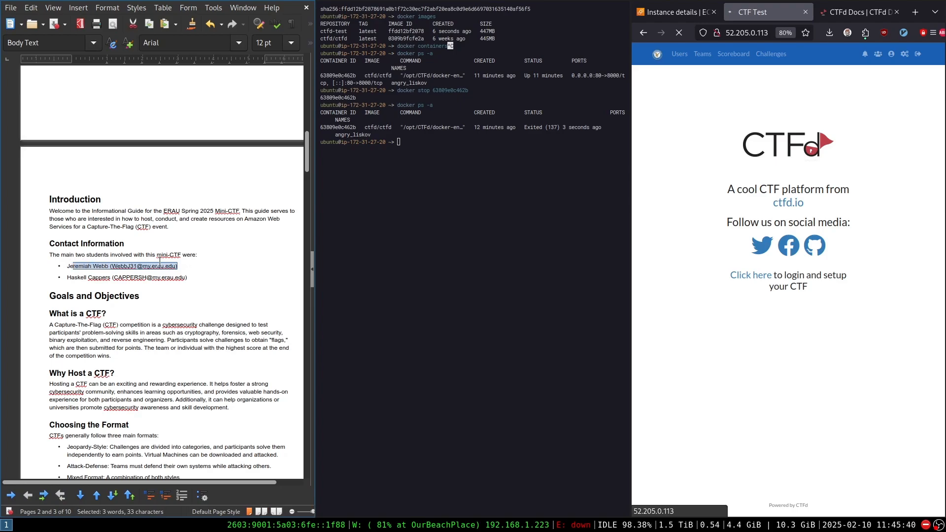
click(156, 294)
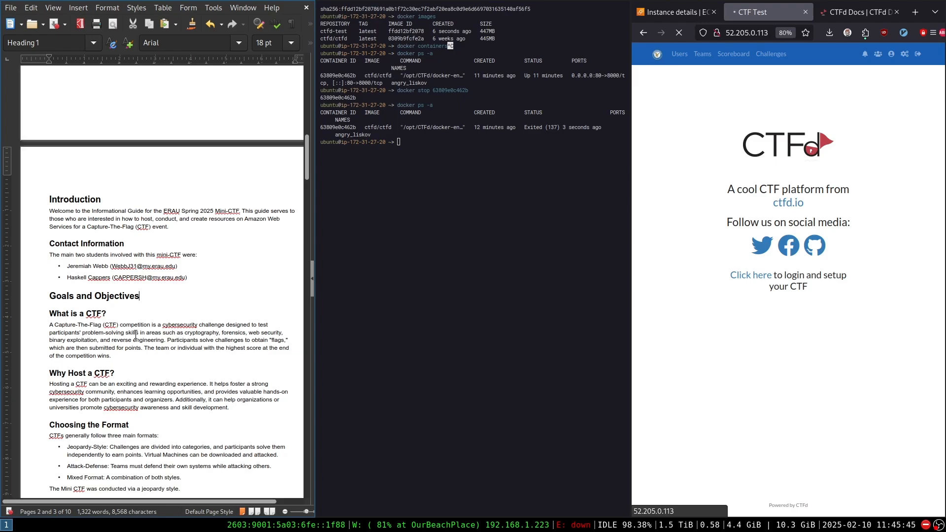
scroll(136, 334, up, 10)
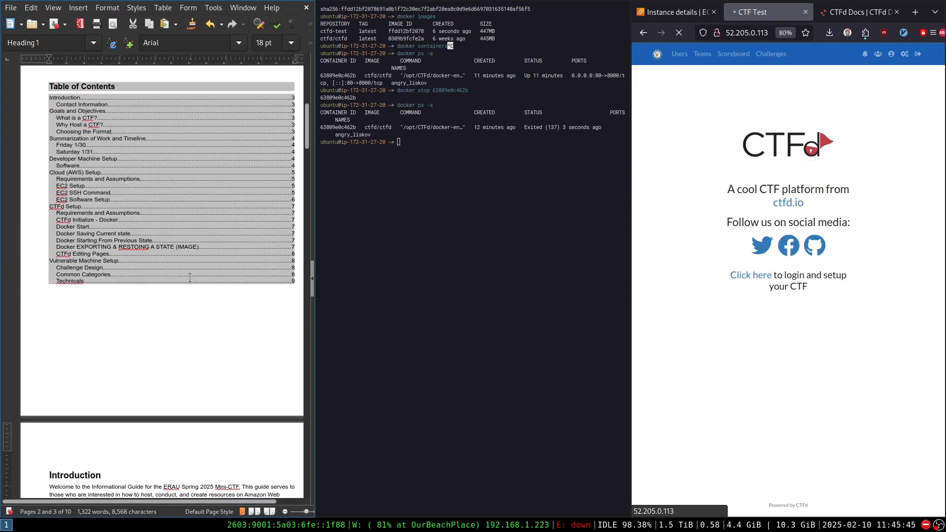
scroll(175, 376, down, 10)
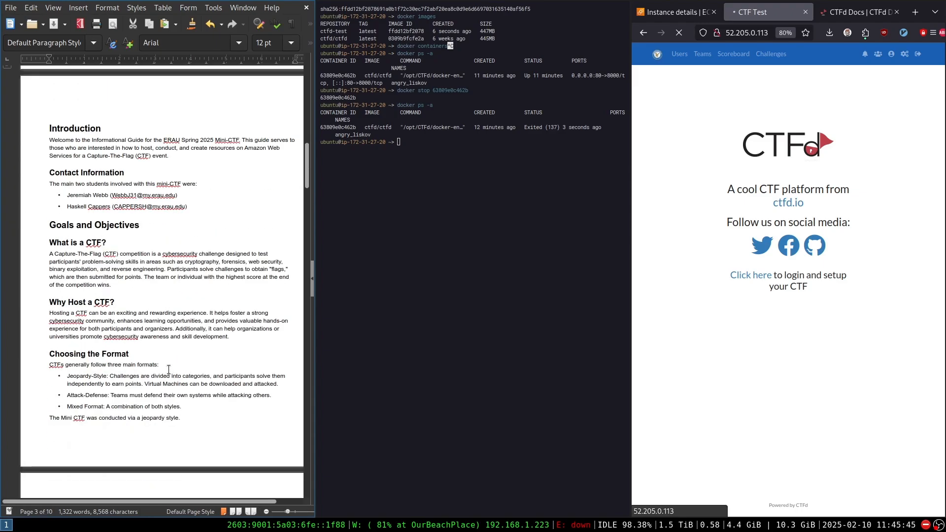